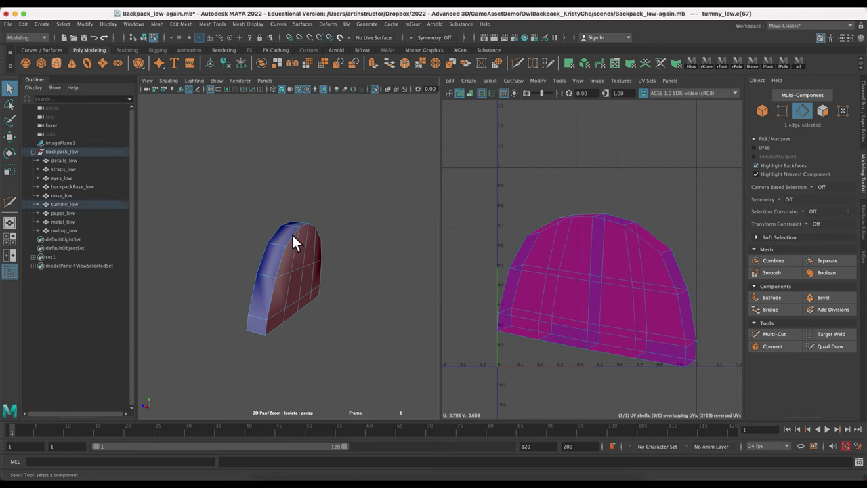
- Detach the UV editor's Cut/Sew commands as a floating palette and place it between the 3D view and the UV layout
{"action": "right_click_drag", "start_coordinate": [313, 241], "coordinate": [397, 278], "text": "alt"}
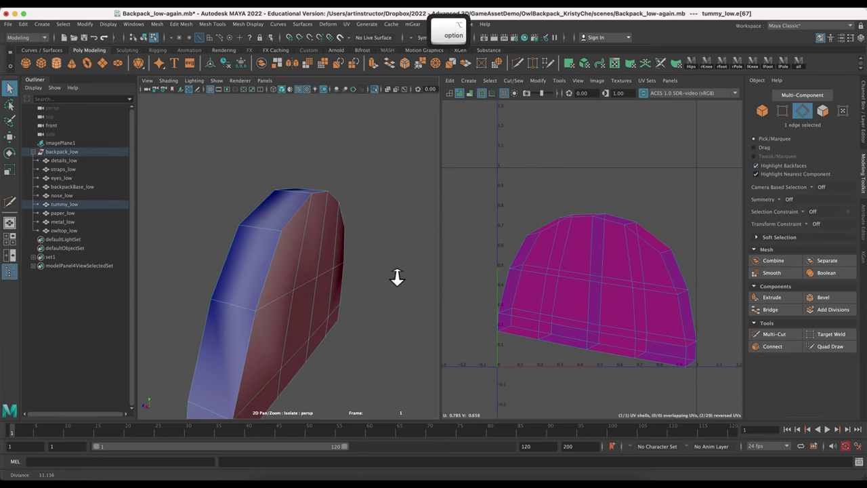
{"action": "middle_click_drag", "start_coordinate": [398, 276], "coordinate": [396, 274], "text": "alt"}
{"action": "left_click_drag", "start_coordinate": [397, 273], "coordinate": [366, 230], "text": "alt"}
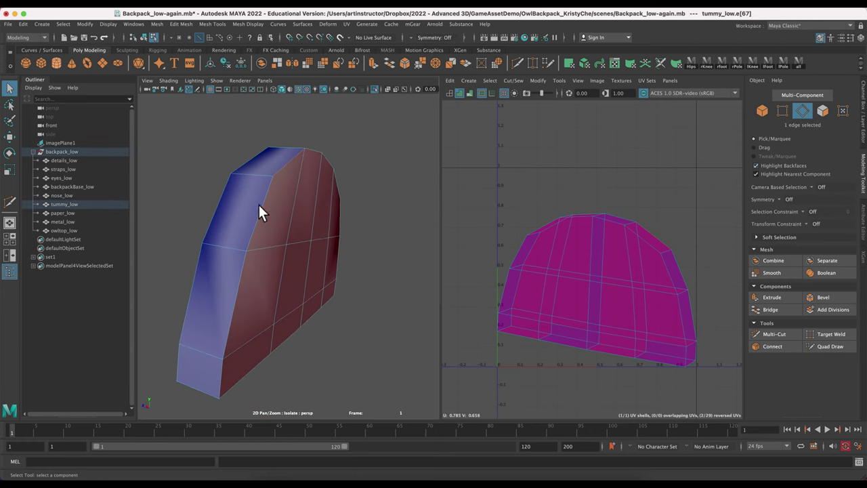
{"action": "left_click", "coordinate": [515, 81]}
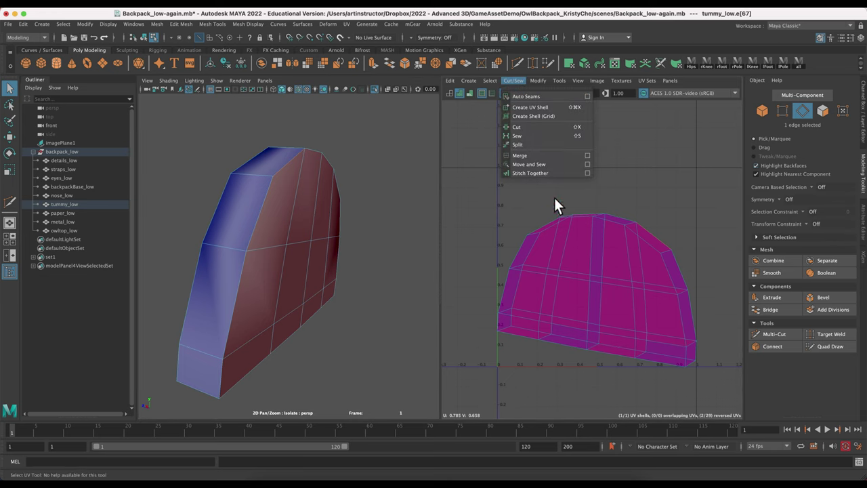
{"action": "left_click", "coordinate": [559, 88]}
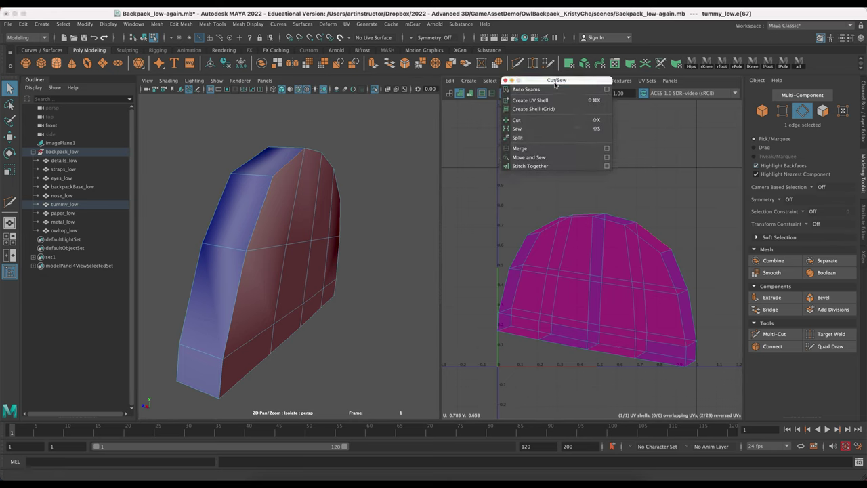
{"action": "left_click_drag", "start_coordinate": [556, 81], "coordinate": [461, 112]}
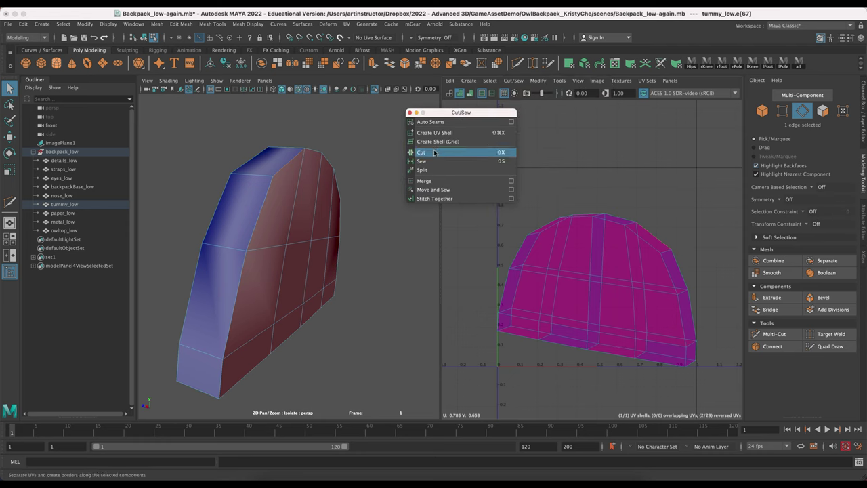
{"action": "left_click", "coordinate": [434, 153]}
{"action": "key", "text": "r"}
{"action": "left_click", "coordinate": [633, 204]}
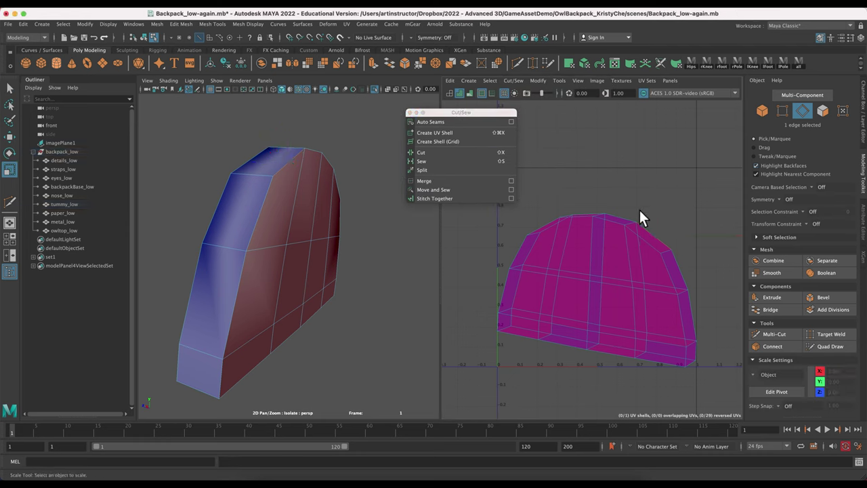
{"action": "left_click", "coordinate": [284, 169]}
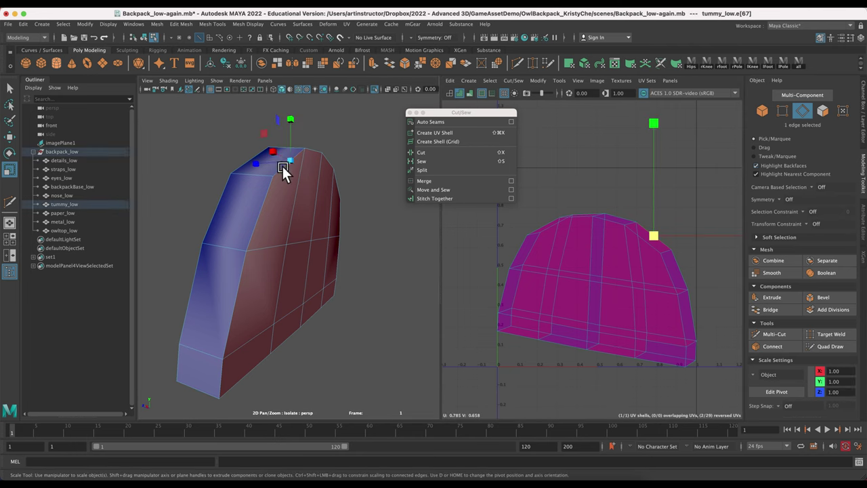
{"action": "left_click", "coordinate": [9, 90]}
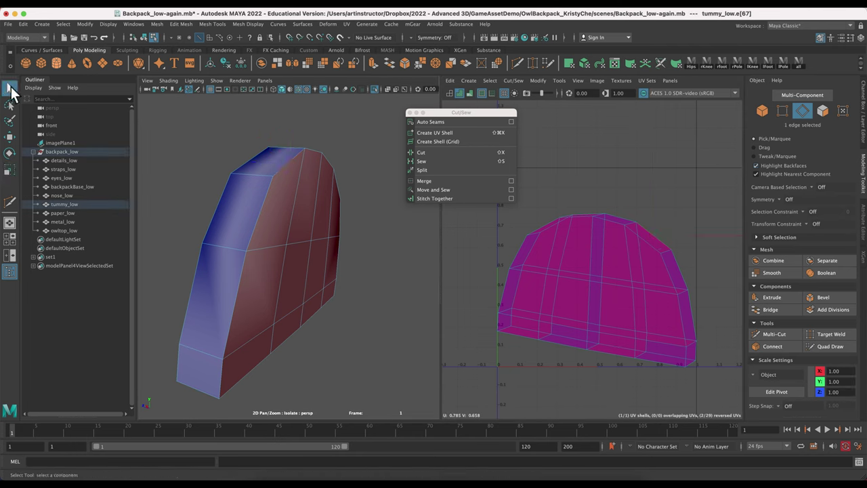
- Cut the UVs of tummy_low along the full edge loop bordering its flat back face, including the bottom edges
{"action": "left_click", "coordinate": [264, 209], "text": "shift"}
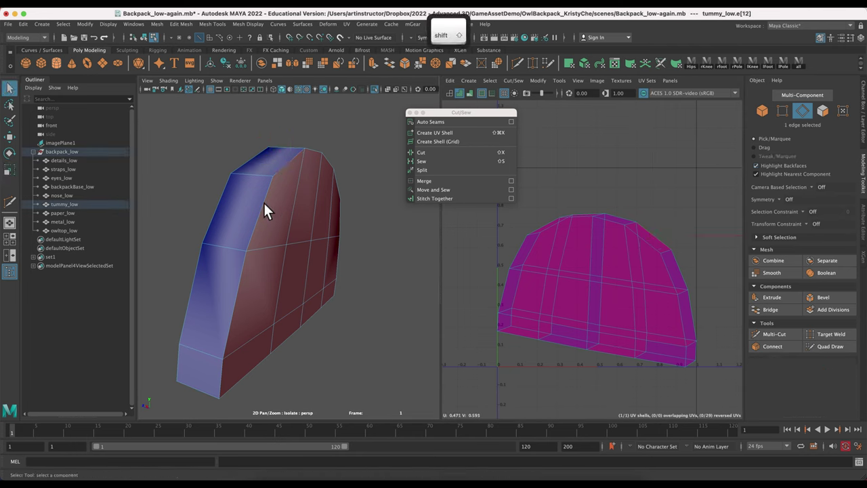
{"action": "left_click", "coordinate": [262, 210], "text": "shift"}
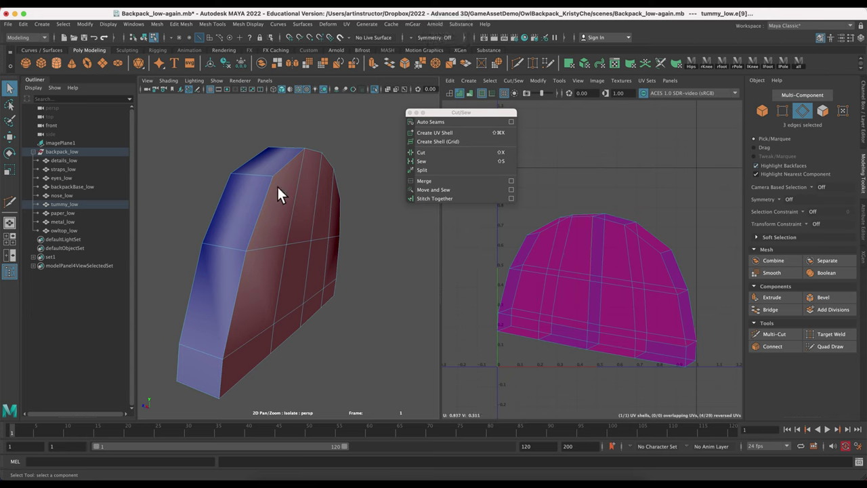
{"action": "double_click", "coordinate": [289, 162], "text": "shift"}
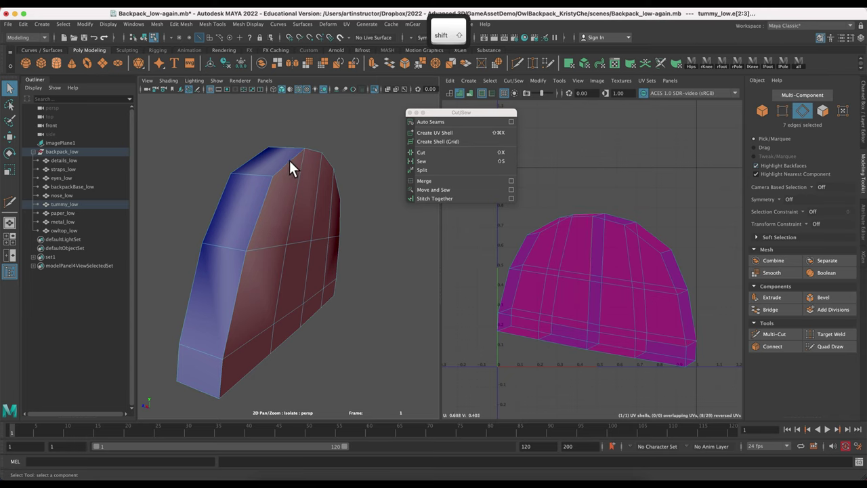
{"action": "double_click", "coordinate": [339, 215], "text": "shift"}
{"action": "left_click", "coordinate": [292, 324], "text": "shift"}
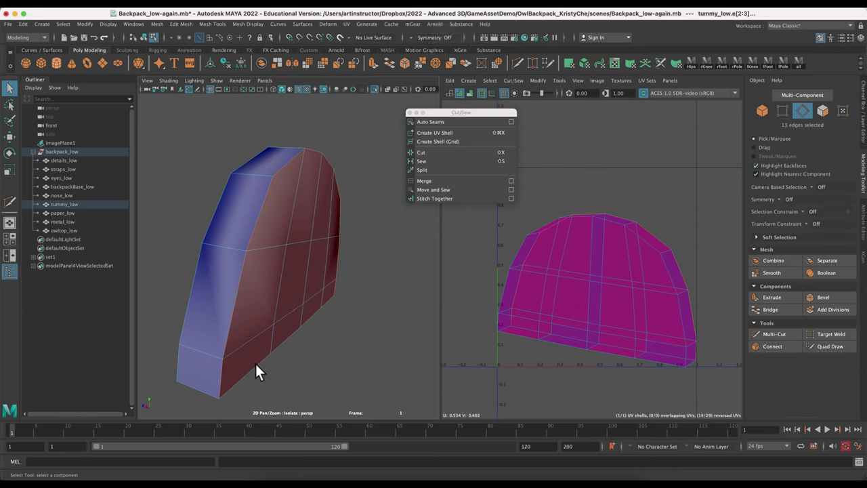
{"action": "left_click", "coordinate": [449, 153]}
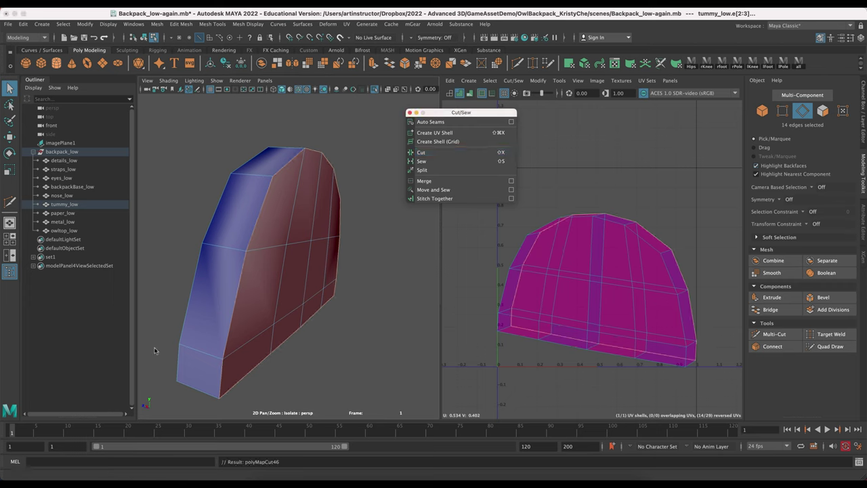
- Cut the UVs along the short bottom corner edge at each end of the tummy's side rim
{"action": "left_click", "coordinate": [204, 391]}
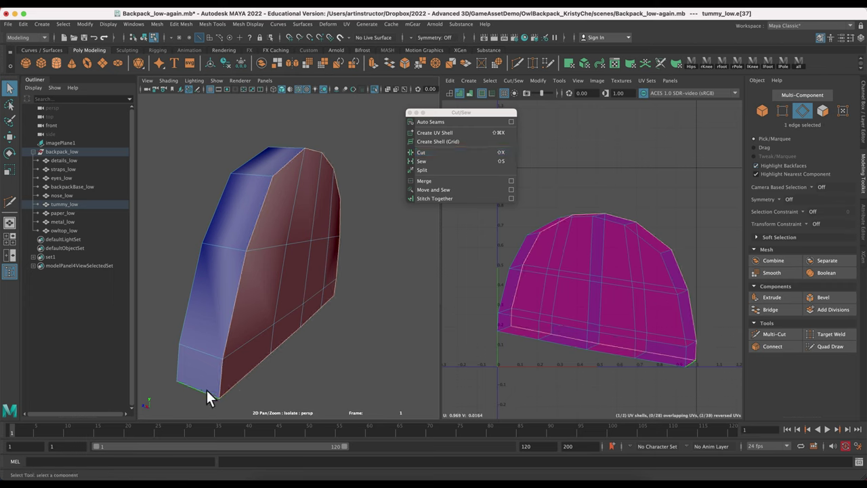
{"action": "left_click_drag", "start_coordinate": [350, 319], "coordinate": [378, 334], "text": "alt"}
{"action": "middle_click_drag", "start_coordinate": [378, 334], "coordinate": [375, 280], "text": "alt"}
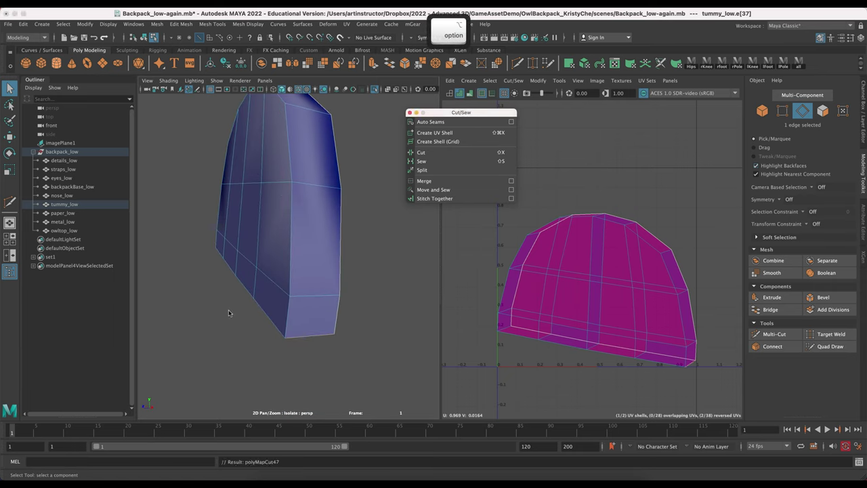
{"action": "right_click_drag", "start_coordinate": [231, 312], "coordinate": [246, 284], "text": "alt"}
{"action": "middle_click_drag", "start_coordinate": [247, 285], "coordinate": [373, 277], "text": "alt"}
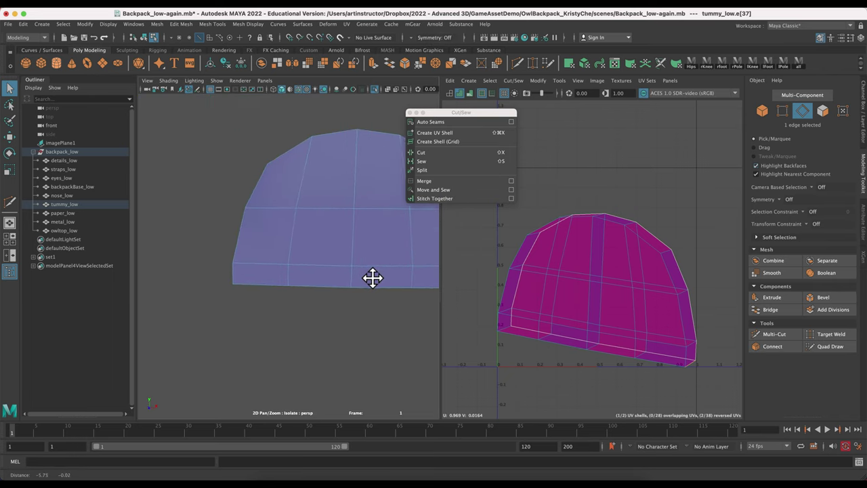
{"action": "left_click_drag", "start_coordinate": [338, 281], "coordinate": [379, 281], "text": "alt"}
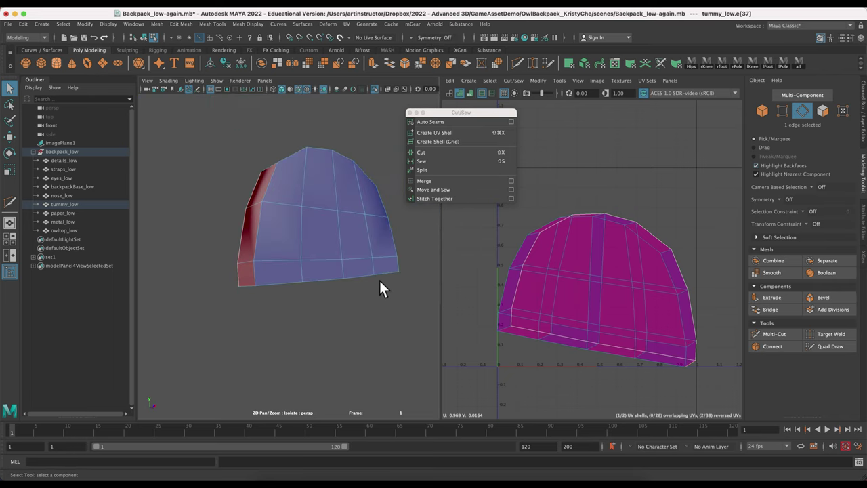
{"action": "left_click", "coordinate": [250, 285]}
{"action": "left_click", "coordinate": [440, 152]}
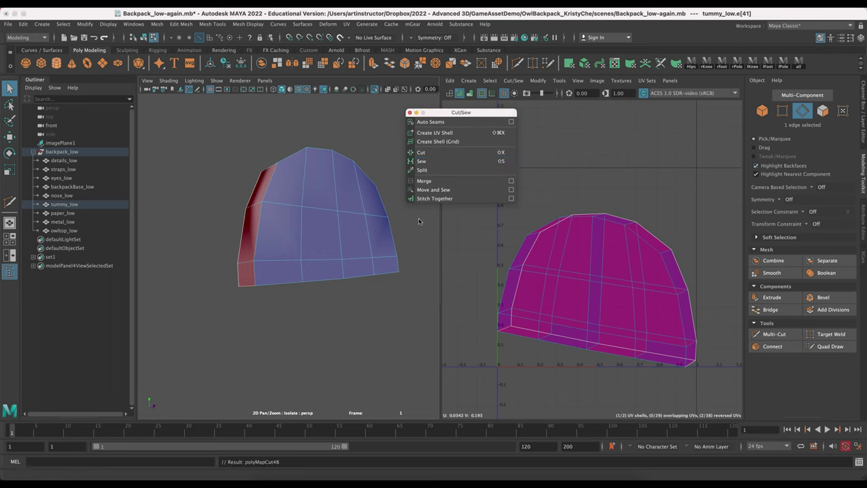
- Unfold all the UVs of tummy_low, selecting every edge in the UV layout
{"action": "left_click_drag", "start_coordinate": [365, 319], "coordinate": [328, 337], "text": "alt"}
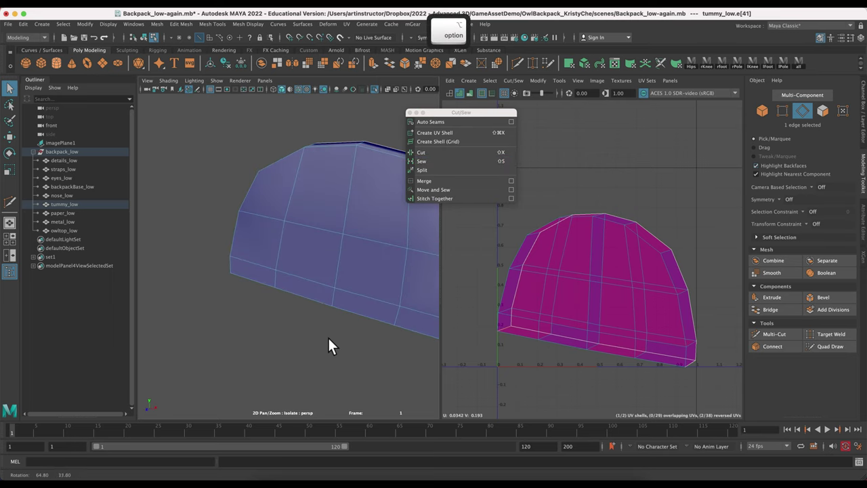
{"action": "right_click_drag", "start_coordinate": [329, 337], "coordinate": [317, 324], "text": "alt"}
{"action": "middle_click_drag", "start_coordinate": [317, 323], "coordinate": [276, 321], "text": "alt"}
{"action": "mouse_move", "coordinate": [275, 321]}
{"action": "left_mouse_down", "text": "alt"}
{"action": "mouse_move", "coordinate": [259, 322]}
{"action": "mouse_move", "coordinate": [268, 325]}
{"action": "left_mouse_up", "text": "alt"}
{"action": "left_click_drag", "start_coordinate": [487, 116], "coordinate": [444, 96]}
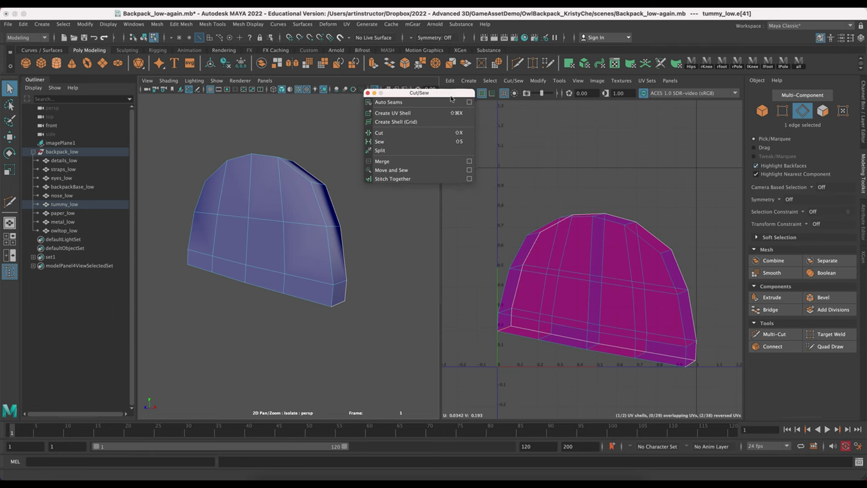
{"action": "left_click_drag", "start_coordinate": [490, 185], "coordinate": [709, 374]}
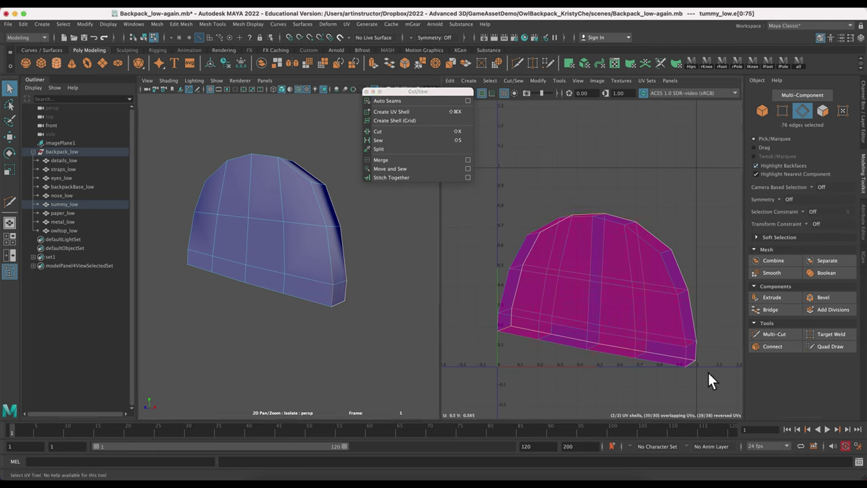
{"action": "left_click", "coordinate": [539, 82]}
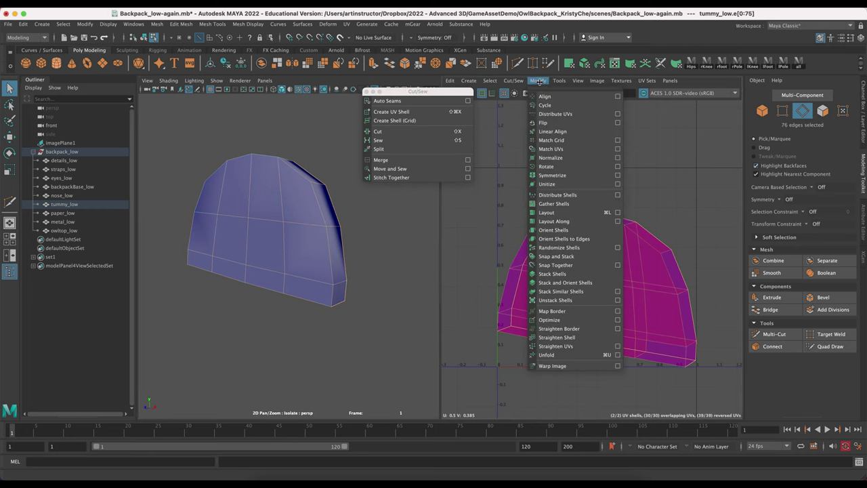
{"action": "left_click", "coordinate": [548, 354]}
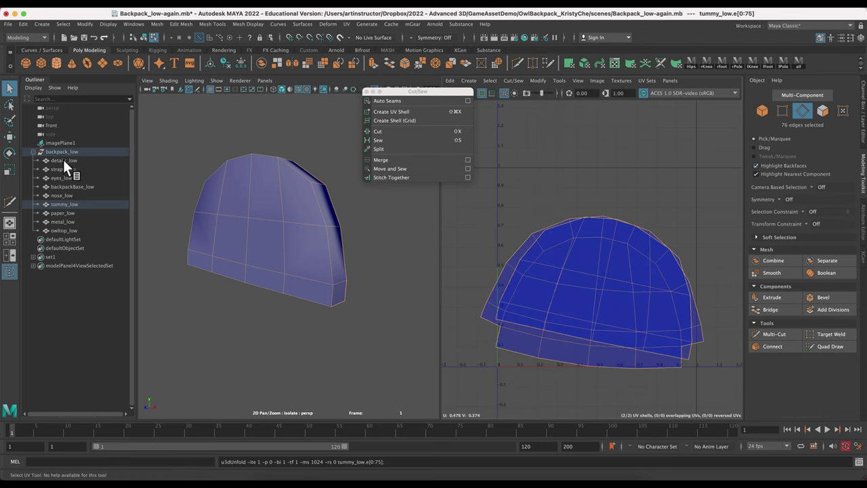
- Using UV shell selection, scale down the back face's overlapping shell and move it clear above the large front shell
{"action": "right_click", "coordinate": [624, 283]}
{"action": "right_click_drag", "start_coordinate": [623, 283], "coordinate": [575, 266]}
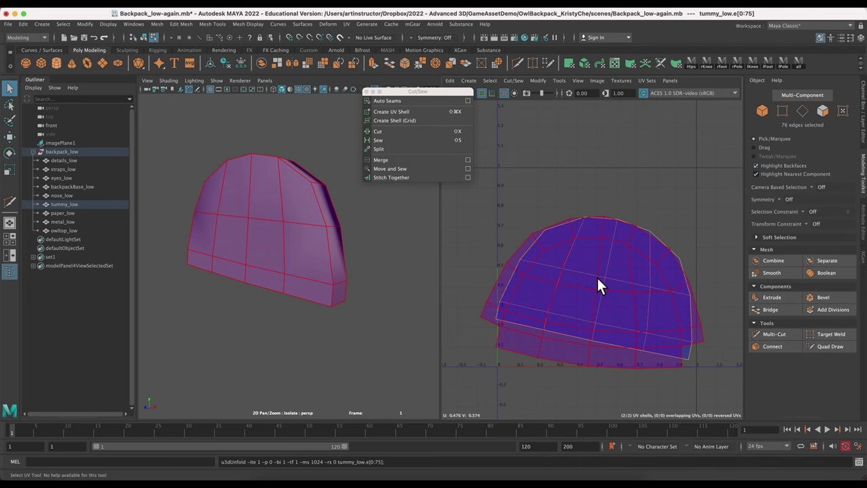
{"action": "left_click", "coordinate": [598, 277]}
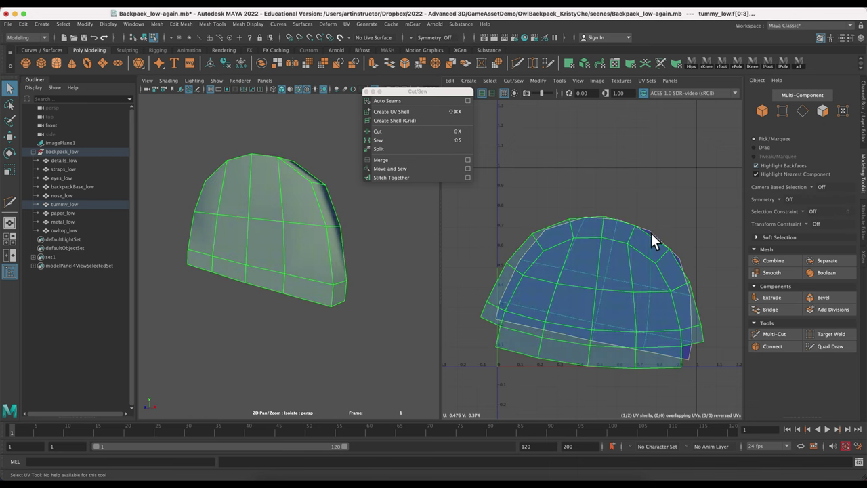
{"action": "left_click", "coordinate": [669, 209]}
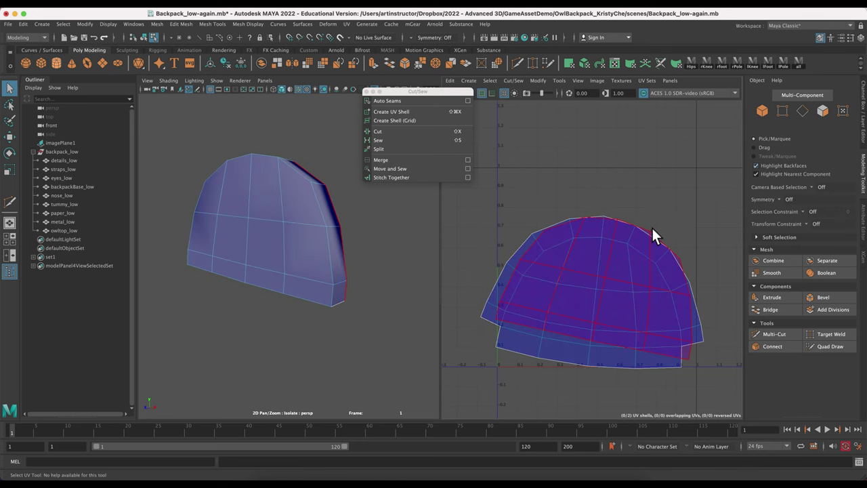
{"action": "left_click", "coordinate": [651, 230]}
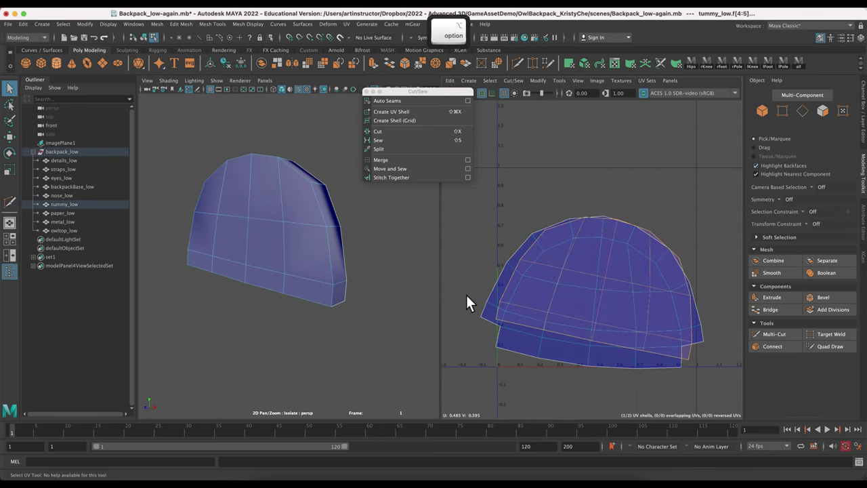
{"action": "left_click_drag", "start_coordinate": [386, 321], "coordinate": [396, 337], "text": "alt"}
{"action": "left_click_drag", "start_coordinate": [485, 190], "coordinate": [703, 386]}
{"action": "left_click", "coordinate": [689, 353]}
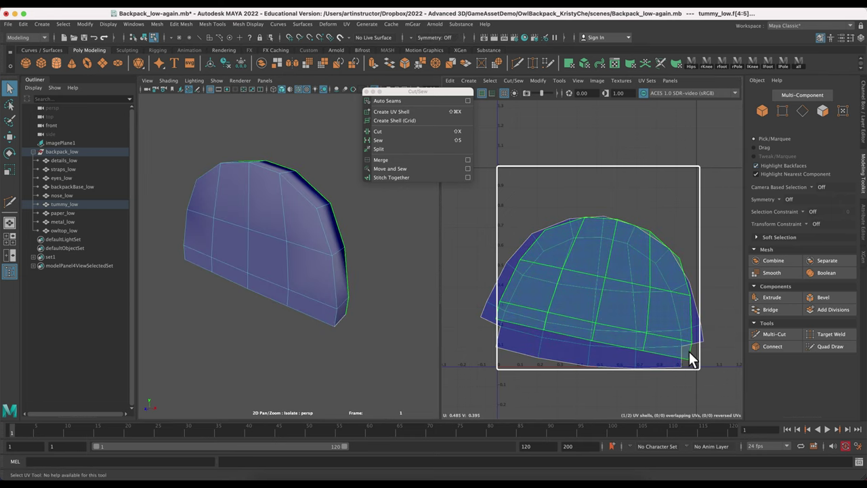
{"action": "key", "text": "r"}
{"action": "left_click_drag", "start_coordinate": [592, 290], "coordinate": [518, 282]}
{"action": "key", "text": "w"}
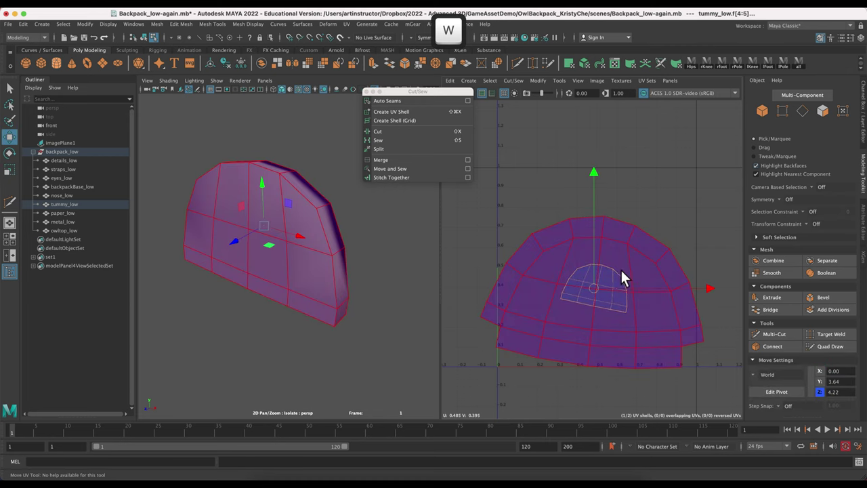
{"action": "left_click_drag", "start_coordinate": [596, 286], "coordinate": [656, 191]}
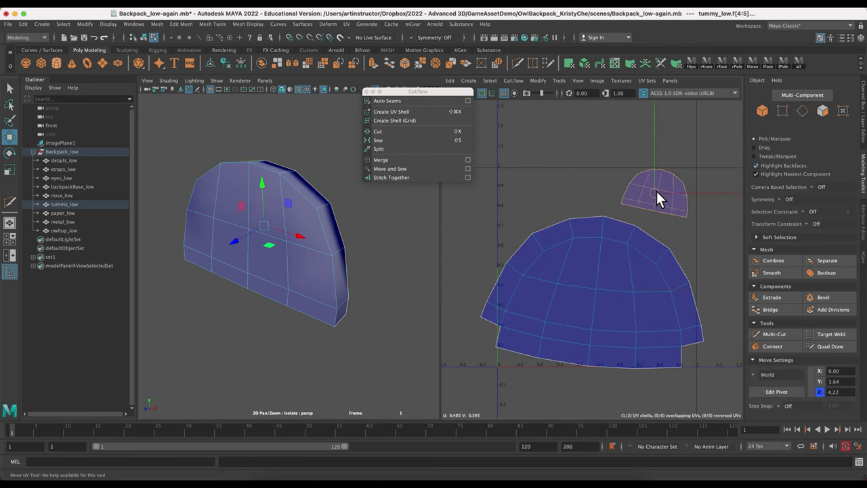
- Rotate the back face's shell level, shrink it further and move it near the upper-right corner of the 0–1 UV square
{"action": "key", "text": "e"}
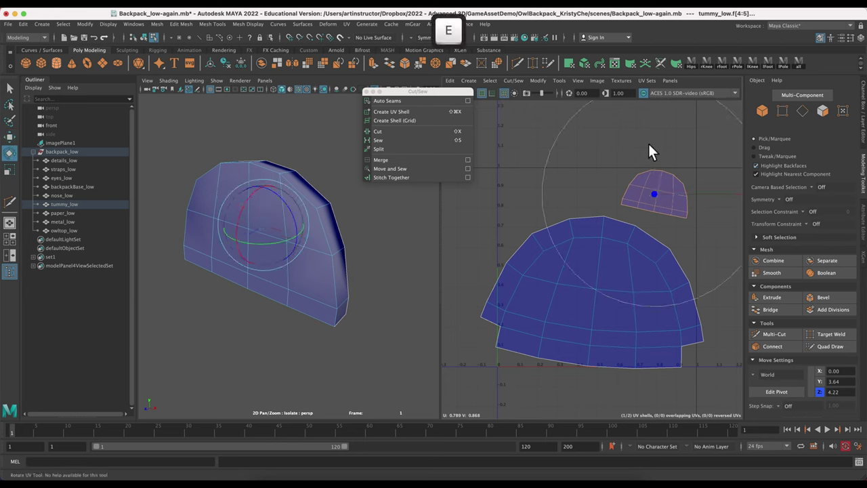
{"action": "left_click_drag", "start_coordinate": [557, 131], "coordinate": [550, 153]}
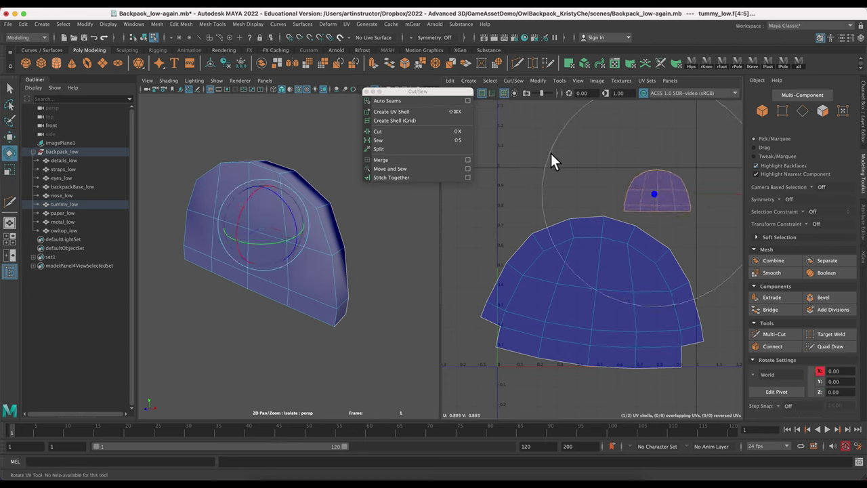
{"action": "key", "text": "r"}
{"action": "left_click_drag", "start_coordinate": [653, 196], "coordinate": [571, 179]}
{"action": "key", "text": "w"}
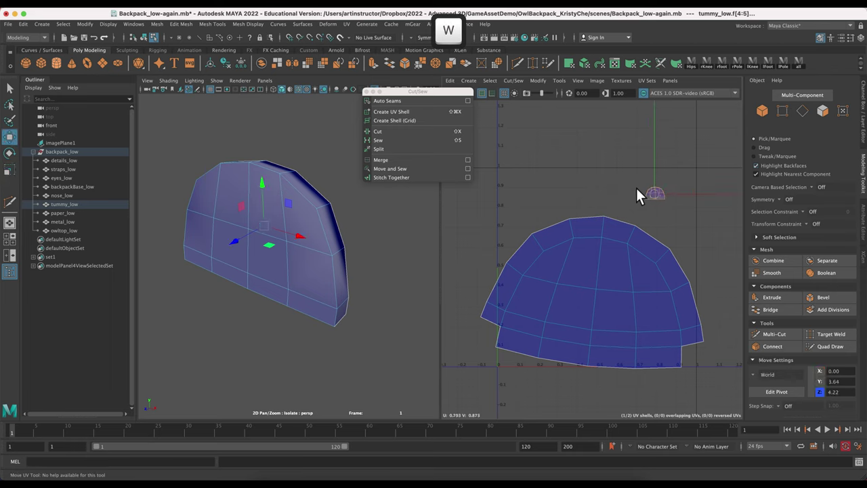
{"action": "left_click_drag", "start_coordinate": [654, 192], "coordinate": [678, 178]}
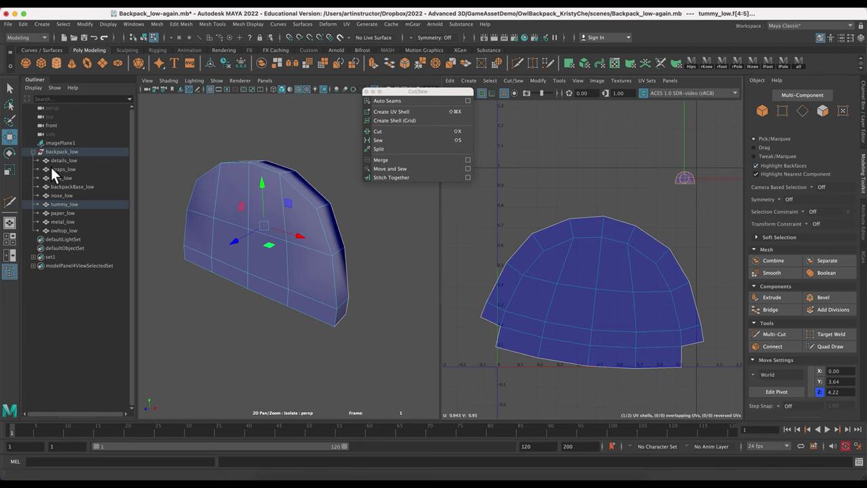
- Rotate the tummy's large front UV shell level, then scale it down evenly within the 0–1 UV square
{"action": "left_click", "coordinate": [604, 295]}
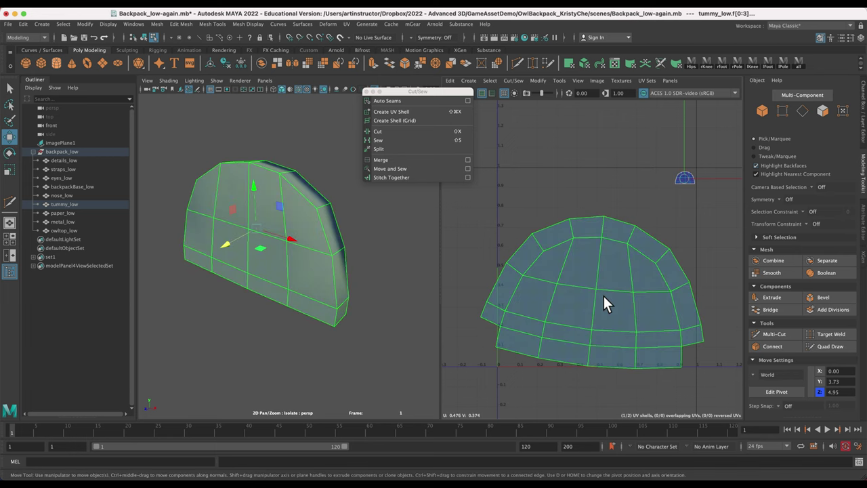
{"action": "left_click", "coordinate": [10, 153]}
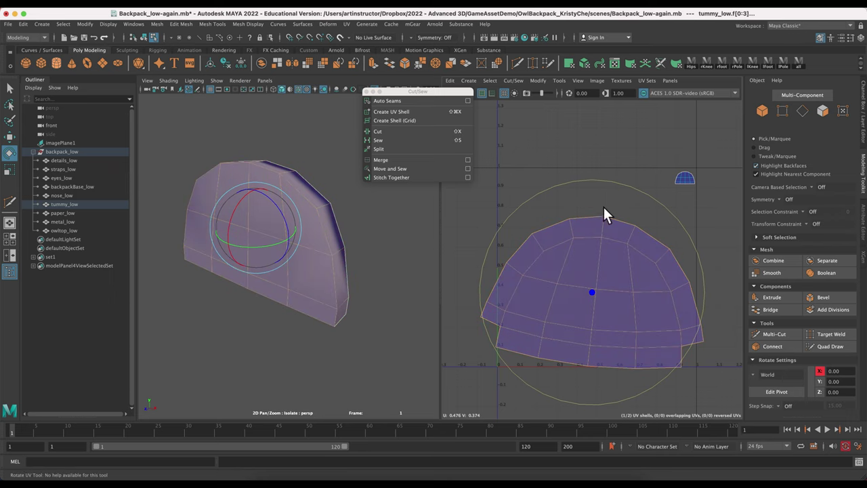
{"action": "left_click_drag", "start_coordinate": [630, 184], "coordinate": [617, 180]}
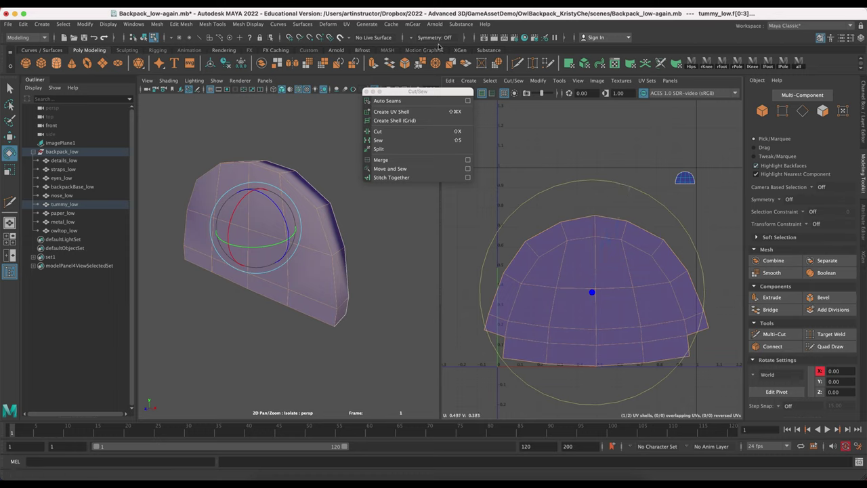
{"action": "left_click", "coordinate": [9, 170]}
{"action": "left_click", "coordinate": [662, 315]}
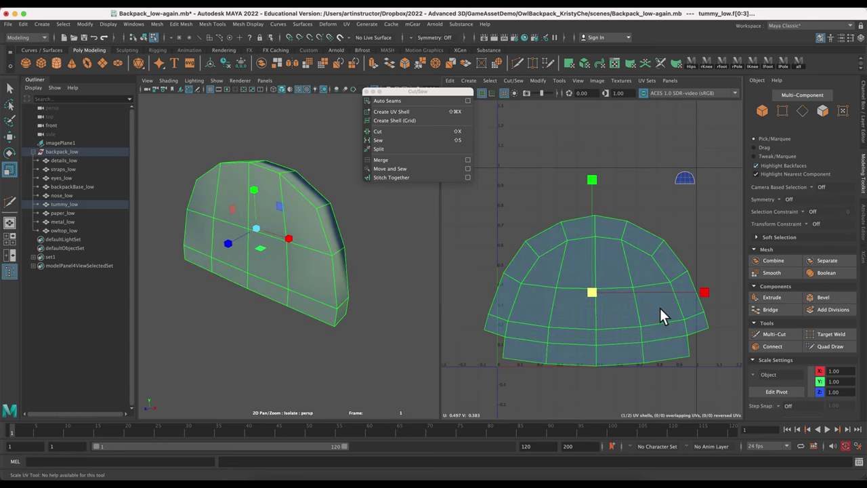
{"action": "left_click_drag", "start_coordinate": [601, 290], "coordinate": [542, 275]}
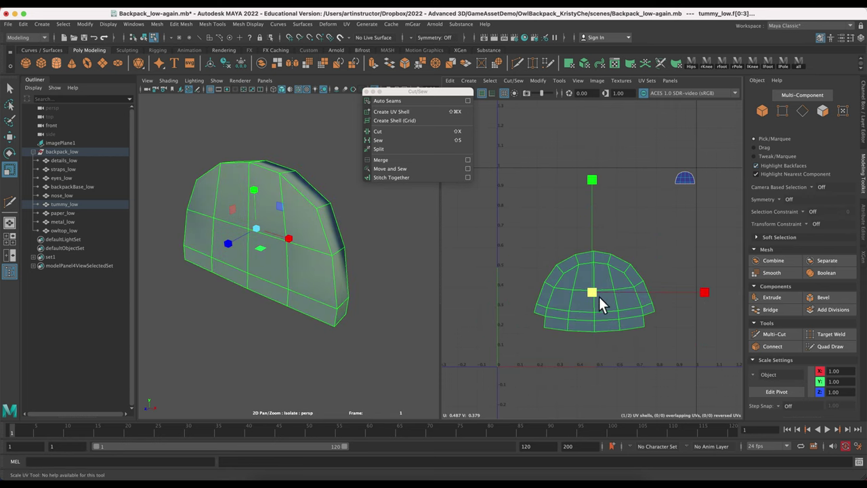
{"action": "left_click", "coordinate": [534, 244]}
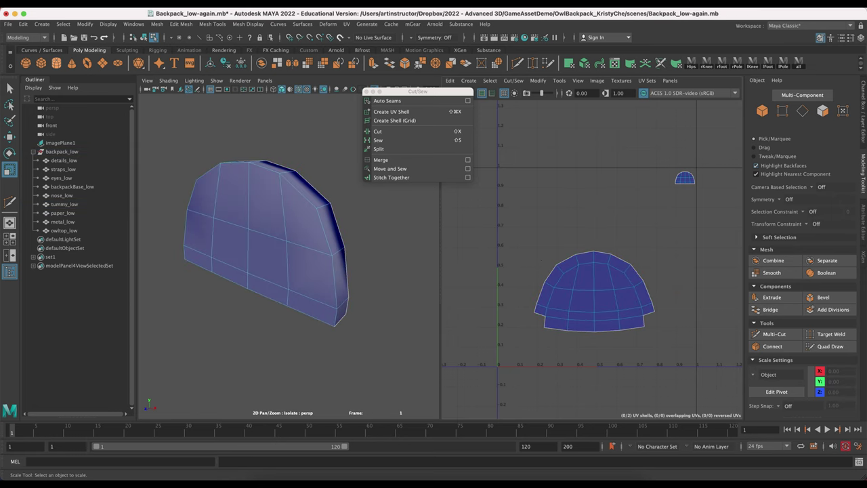
- Create camera-based UVs for the metal_low mesh
{"action": "left_click", "coordinate": [723, 4]}
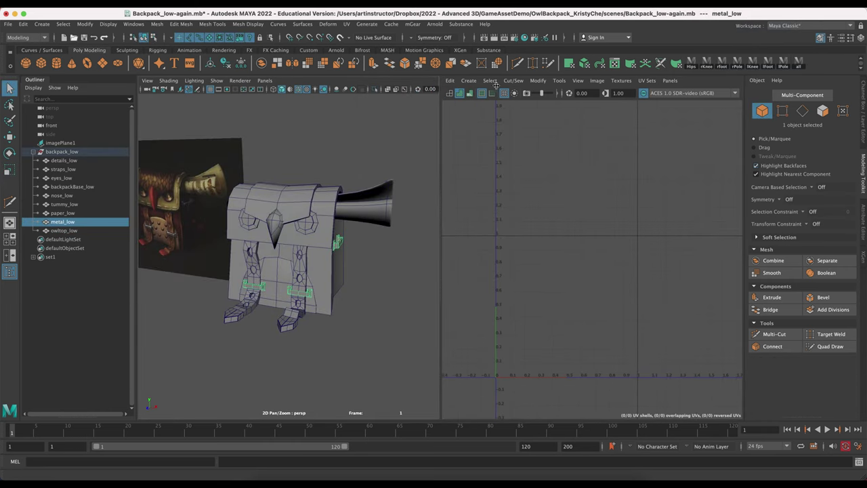
{"action": "left_click", "coordinate": [467, 80]}
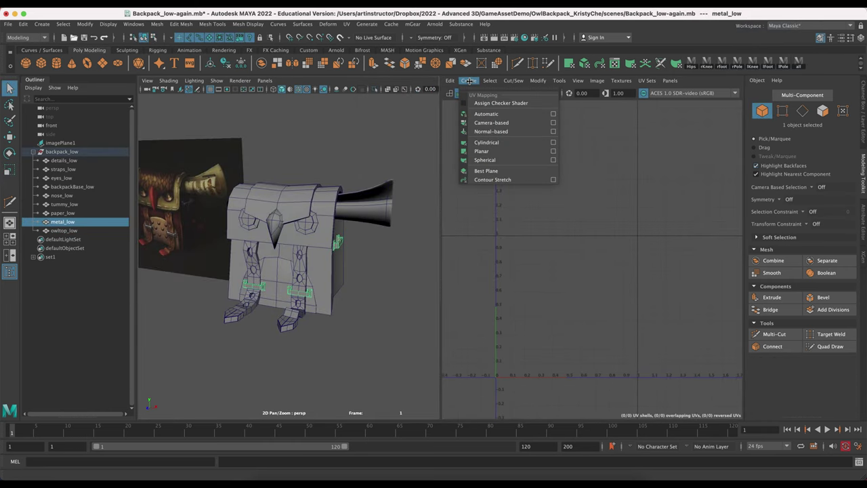
{"action": "left_click", "coordinate": [480, 124]}
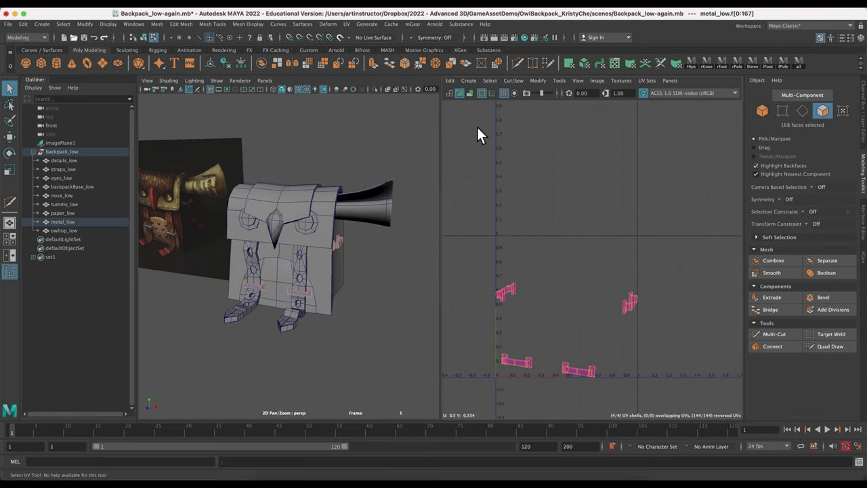
{"action": "left_click", "coordinate": [480, 126]}
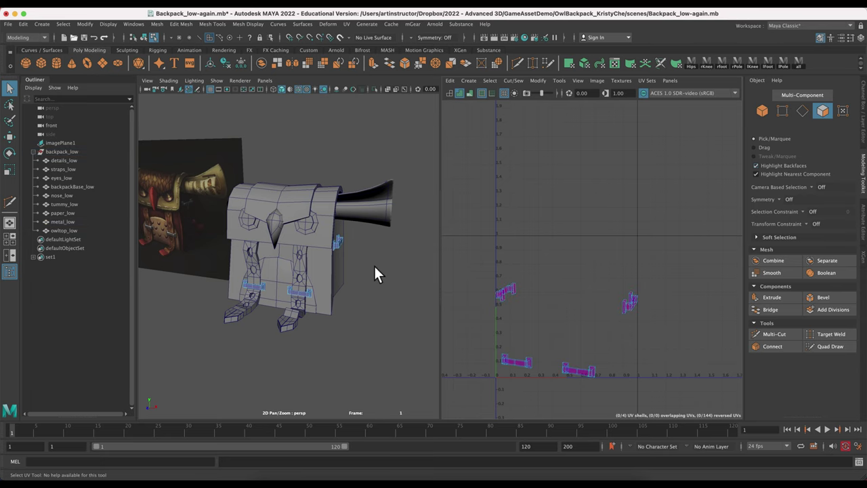
- Return metal_low to object selection and separate it into individual metal pieces
{"action": "left_click", "coordinate": [338, 240]}
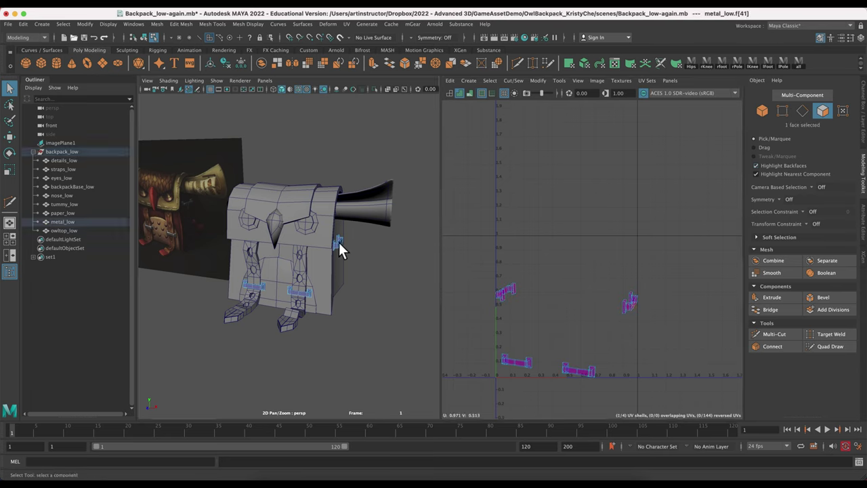
{"action": "left_click", "coordinate": [761, 111]}
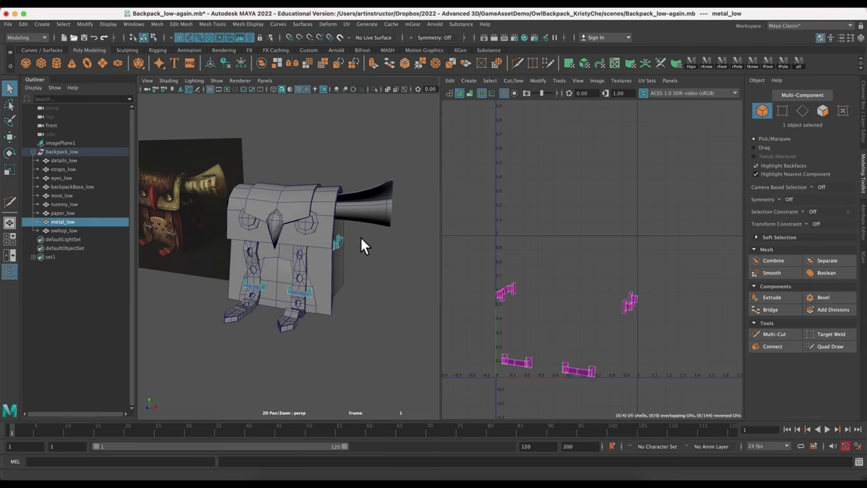
{"action": "right_click", "coordinate": [335, 244]}
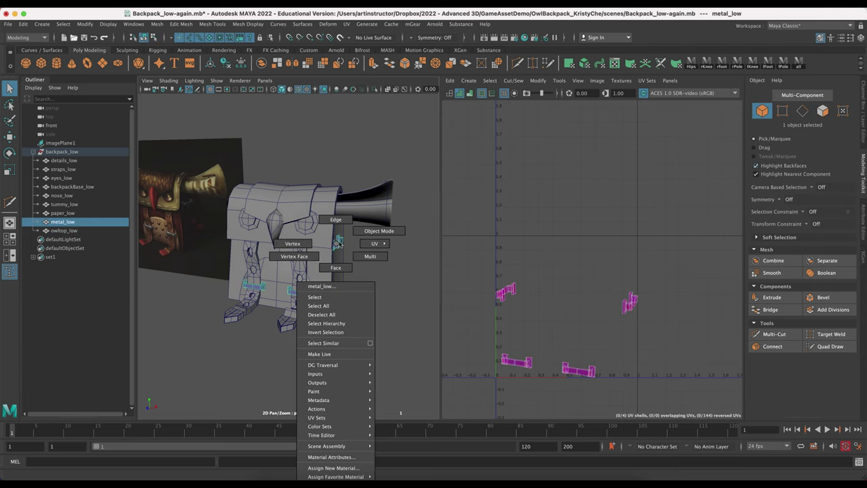
{"action": "right_click_drag", "start_coordinate": [339, 243], "coordinate": [350, 240]}
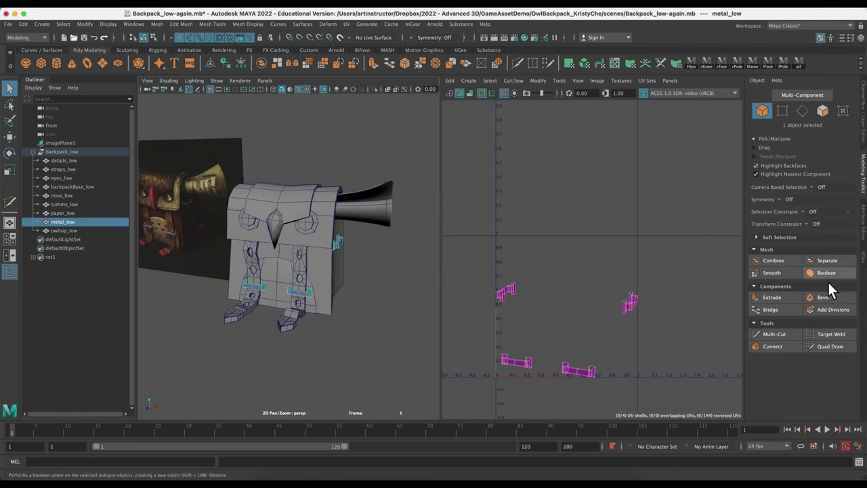
{"action": "left_click", "coordinate": [828, 259]}
{"action": "left_click", "coordinate": [337, 345]}
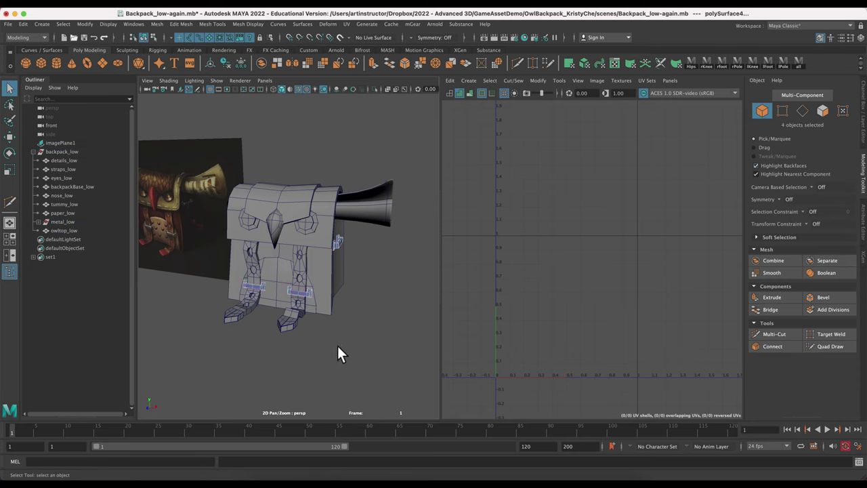
- Move the UV shell of the metal clasp on the right-hand strap up toward mid-height of the 0–1 square and enlarge it
{"action": "left_click", "coordinate": [298, 293]}
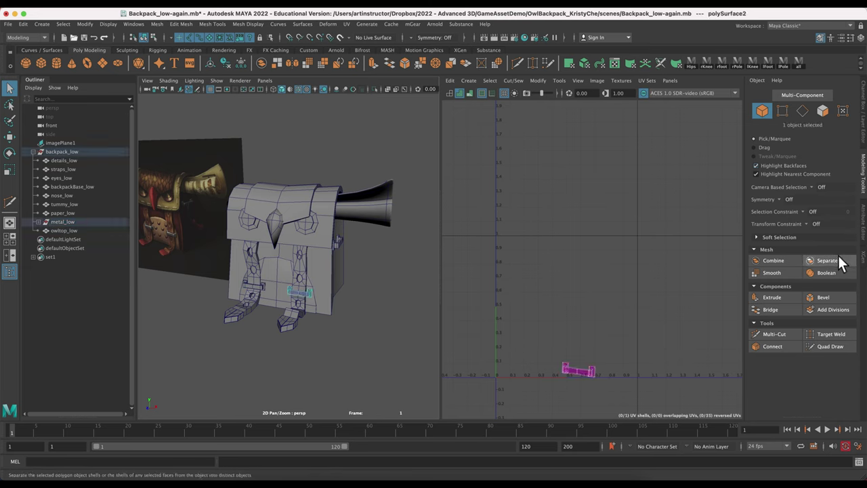
{"action": "left_click_drag", "start_coordinate": [536, 339], "coordinate": [614, 404]}
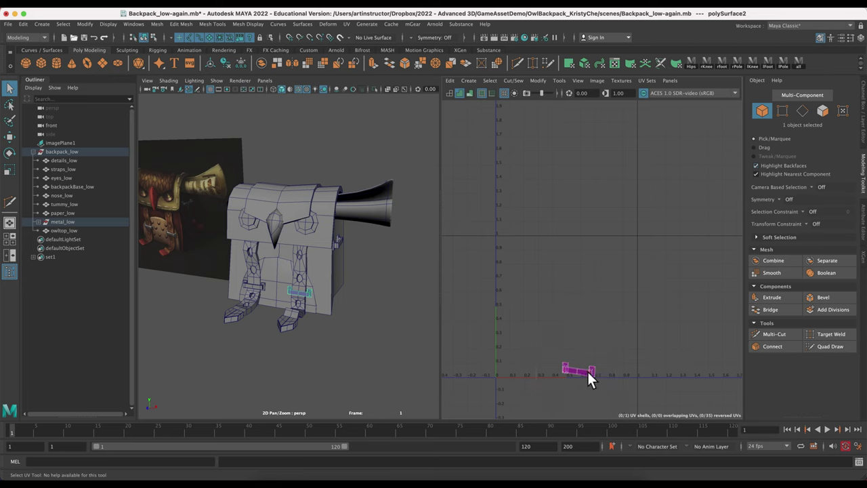
{"action": "key", "text": "w"}
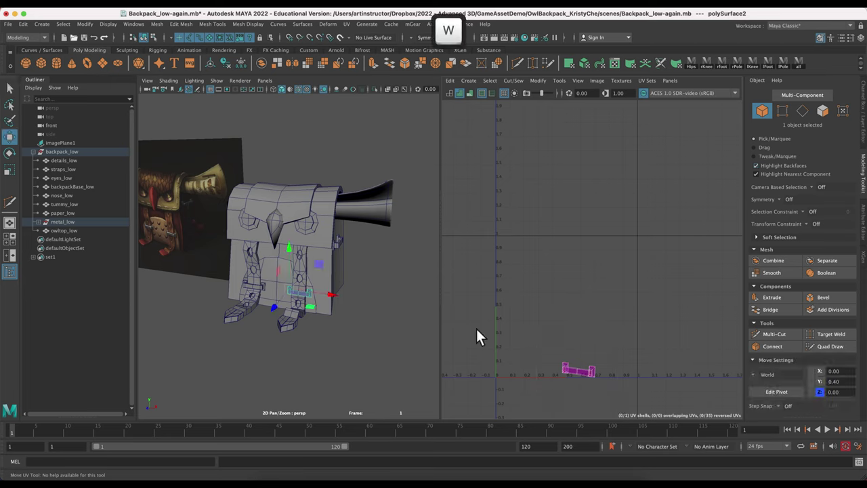
{"action": "mouse_move", "coordinate": [580, 357]}
{"action": "right_mouse_down"}
{"action": "mouse_move", "coordinate": [545, 355]}
{"action": "mouse_move", "coordinate": [587, 365]}
{"action": "right_mouse_up"}
{"action": "left_click", "coordinate": [588, 369]}
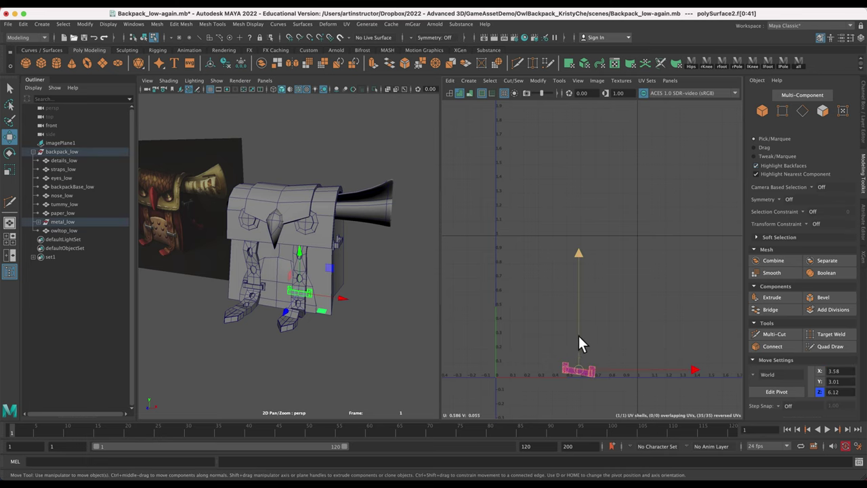
{"action": "left_click_drag", "start_coordinate": [578, 337], "coordinate": [580, 272]}
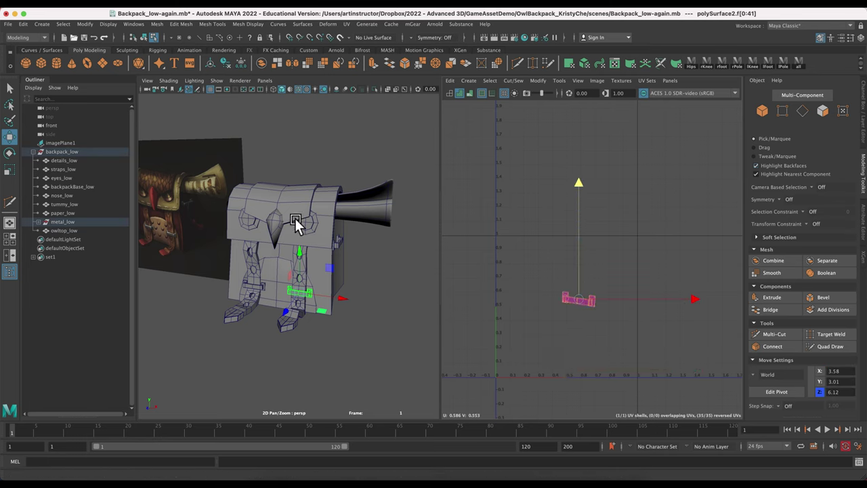
{"action": "key", "text": "r"}
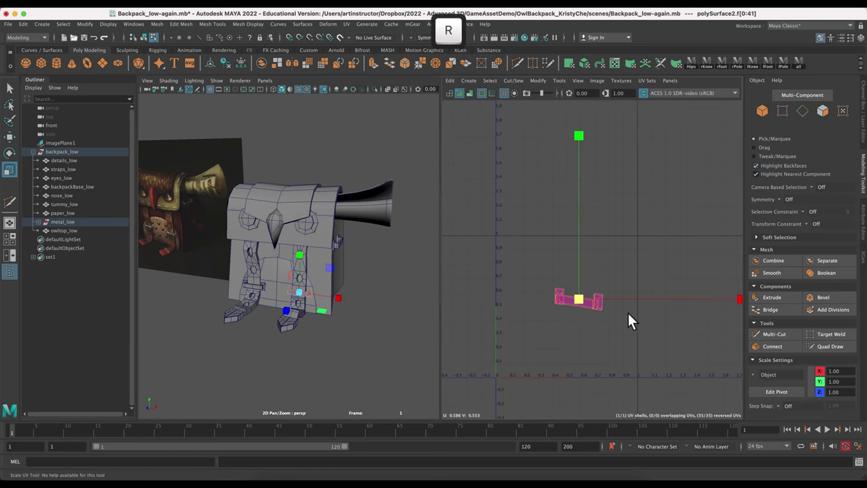
{"action": "right_click_drag", "start_coordinate": [597, 315], "coordinate": [737, 440], "text": "alt"}
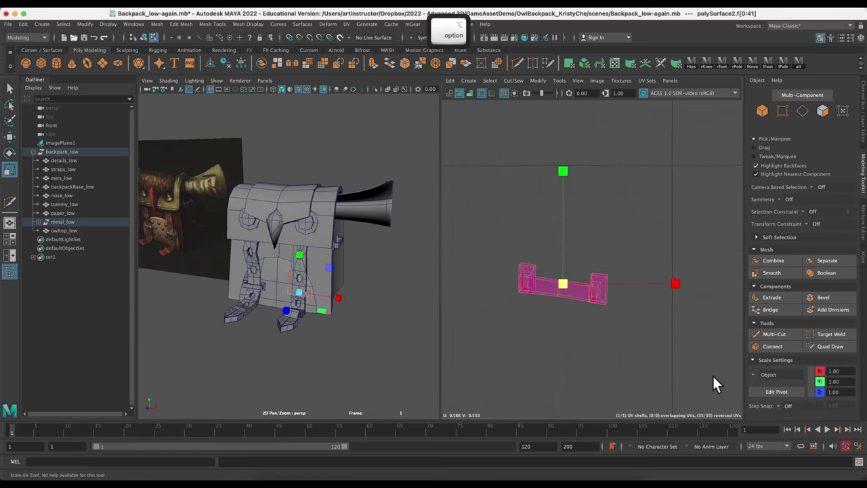
{"action": "middle_click_drag", "start_coordinate": [711, 373], "coordinate": [783, 293], "text": "alt"}
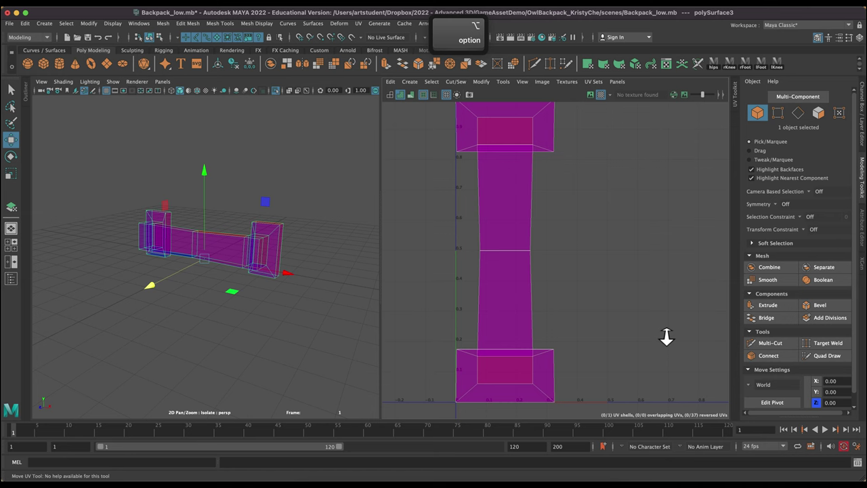
- Set the isolated metal clasp to edge selection and display its UV shell as wireframe instead of shaded
{"action": "right_click_drag", "start_coordinate": [667, 336], "coordinate": [642, 318], "text": "alt"}
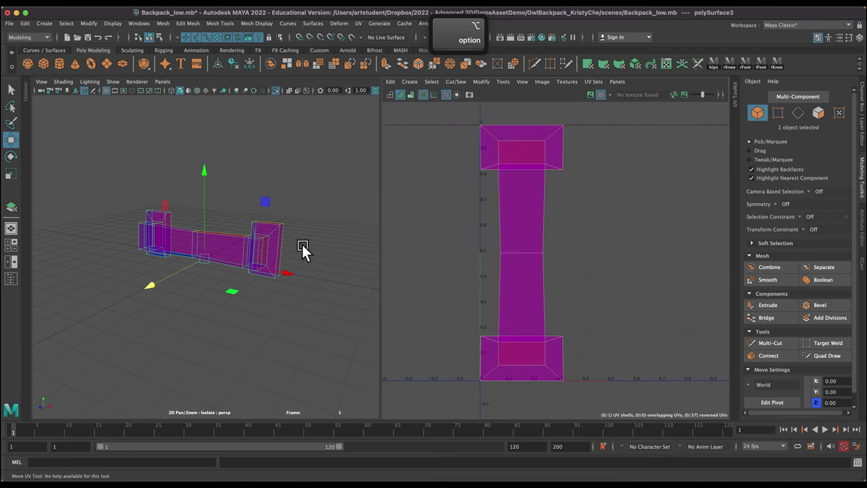
{"action": "left_click", "coordinate": [797, 114]}
{"action": "left_click_drag", "start_coordinate": [319, 269], "coordinate": [330, 255], "text": "alt"}
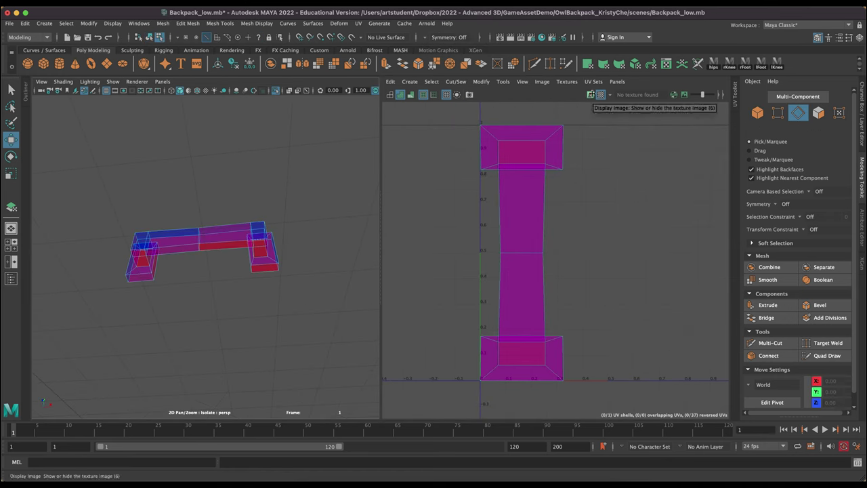
{"action": "left_click", "coordinate": [567, 81]}
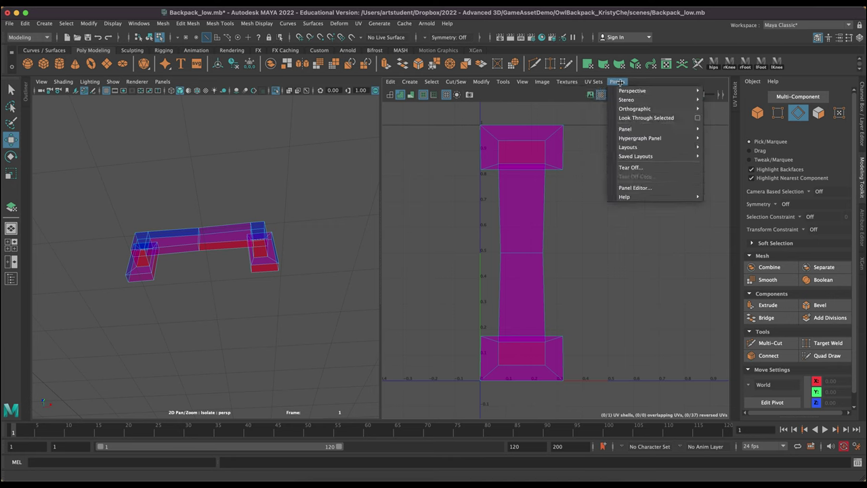
{"action": "mouse_move", "coordinate": [522, 82]}
{"action": "left_click", "coordinate": [540, 105]}
{"action": "left_click_drag", "start_coordinate": [261, 273], "coordinate": [258, 316], "text": "alt"}
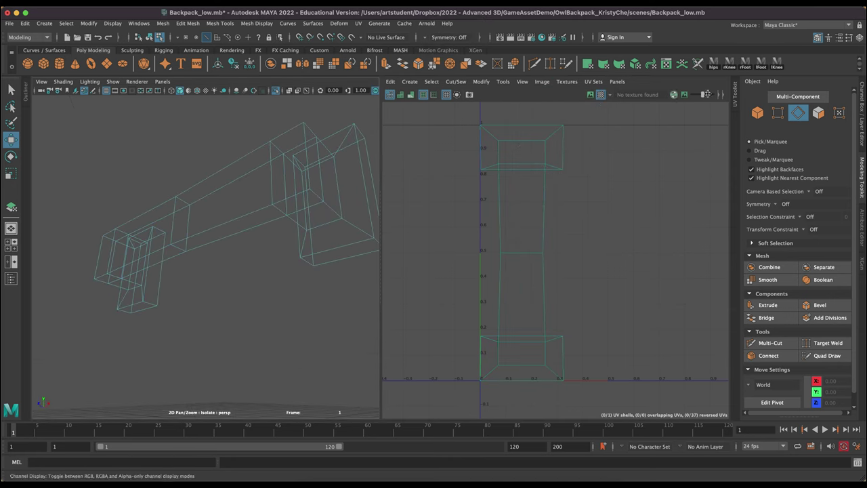
- Cut the UVs along six edges around the outer rim and inner corner of the flange at one end of the clasp
{"action": "left_click", "coordinate": [292, 217]}
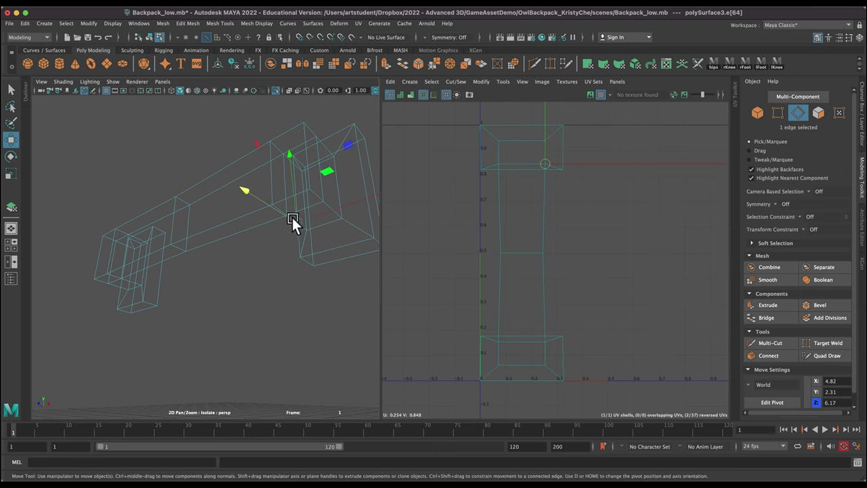
{"action": "mouse_move", "coordinate": [303, 282]}
{"action": "left_mouse_down", "text": "alt"}
{"action": "mouse_move", "coordinate": [330, 269]}
{"action": "mouse_move", "coordinate": [299, 273]}
{"action": "left_mouse_up", "text": "alt"}
{"action": "left_click", "coordinate": [300, 275], "text": "shift"}
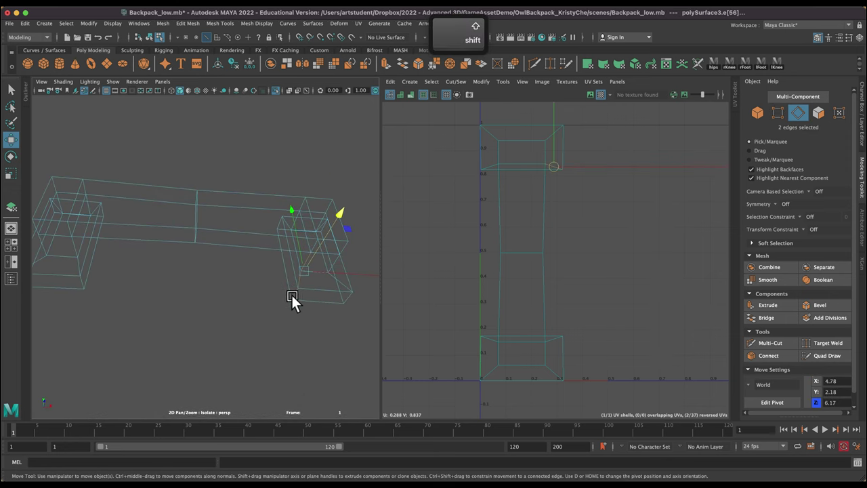
{"action": "left_click", "coordinate": [291, 296], "text": "shift"}
{"action": "left_click", "coordinate": [306, 297], "text": "shift"}
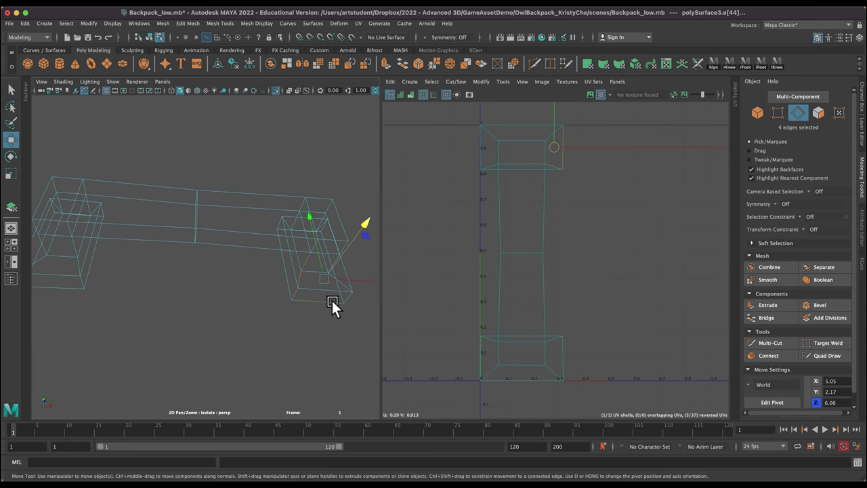
{"action": "left_click", "coordinate": [301, 292], "text": "shift"}
{"action": "left_click_drag", "start_coordinate": [301, 292], "coordinate": [280, 226], "text": "alt"}
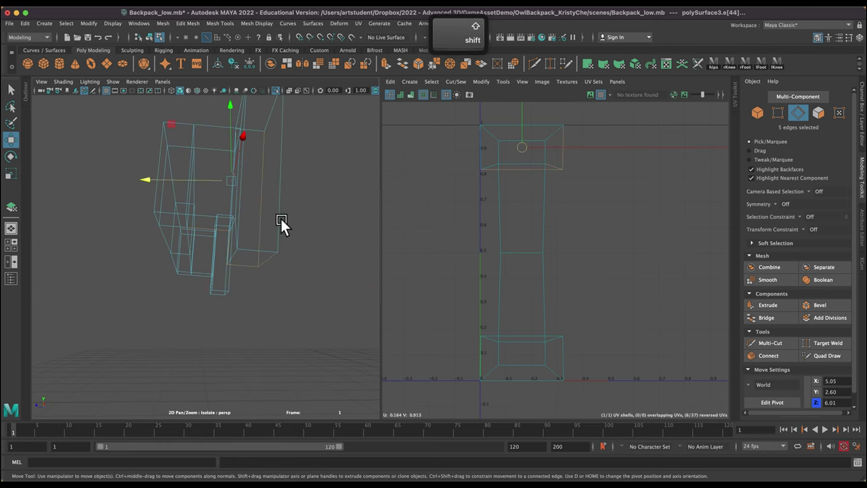
{"action": "left_click_drag", "start_coordinate": [321, 199], "coordinate": [320, 287], "text": "alt"}
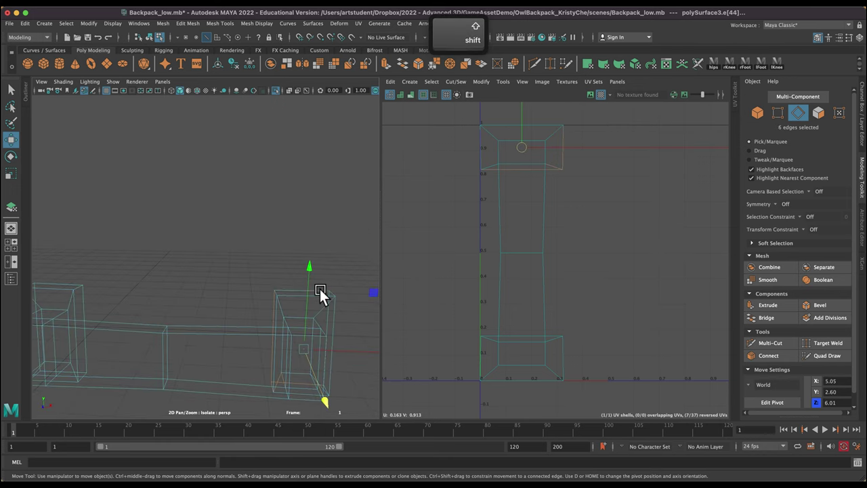
{"action": "left_click", "coordinate": [455, 81]}
{"action": "left_click", "coordinate": [471, 129]}
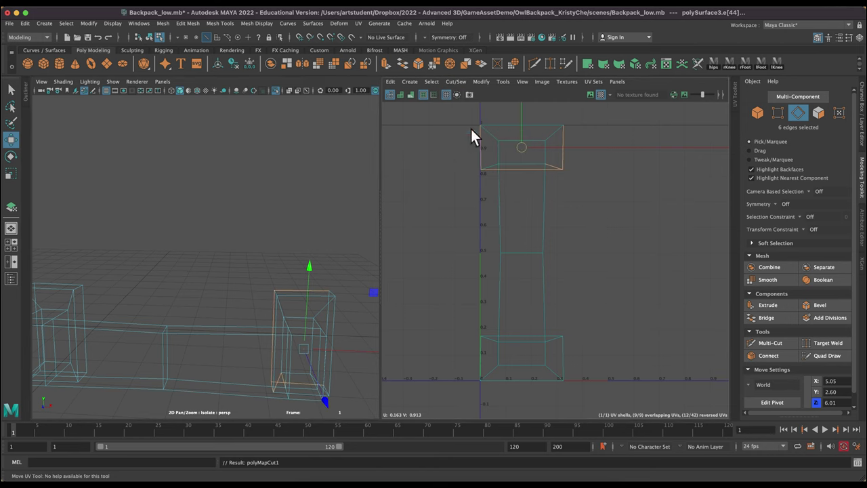
{"action": "left_click", "coordinate": [356, 238]}
- Cut the UVs along the outer rim edges of the flange at the opposite end of the clasp
{"action": "middle_click_drag", "start_coordinate": [221, 279], "coordinate": [298, 221], "text": "alt"}
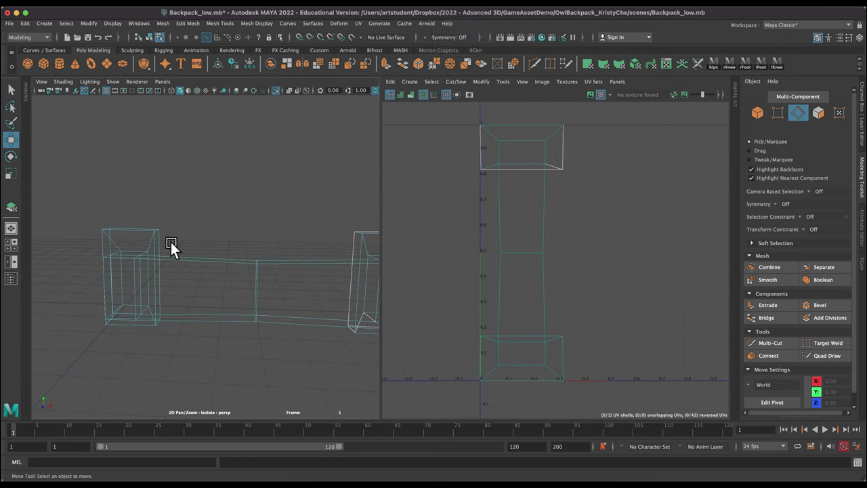
{"action": "key", "text": "alt"}
{"action": "left_click_drag", "start_coordinate": [213, 337], "coordinate": [262, 234], "text": "alt"}
{"action": "left_click", "coordinate": [144, 329]}
{"action": "key", "text": "shift"}
{"action": "left_click", "coordinate": [148, 288], "text": "shift"}
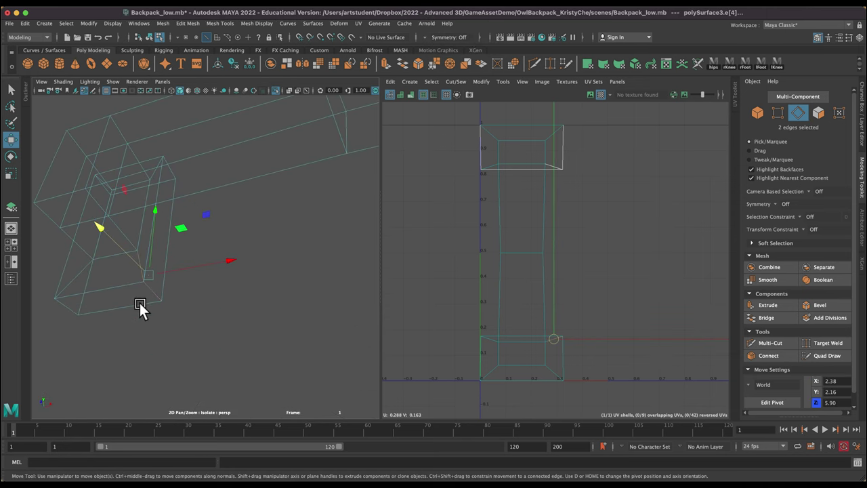
{"action": "left_click", "coordinate": [140, 302], "text": "shift"}
{"action": "right_click_drag", "start_coordinate": [224, 321], "coordinate": [208, 285], "text": "alt"}
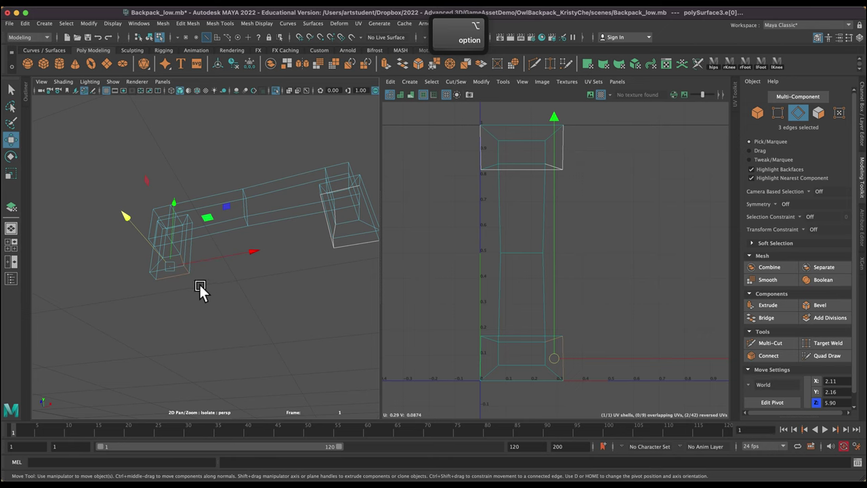
{"action": "left_click", "coordinate": [188, 244], "text": "shift"}
{"action": "left_click_drag", "start_coordinate": [203, 253], "coordinate": [241, 324], "text": "alt"}
{"action": "left_click", "coordinate": [174, 251], "text": "shift"}
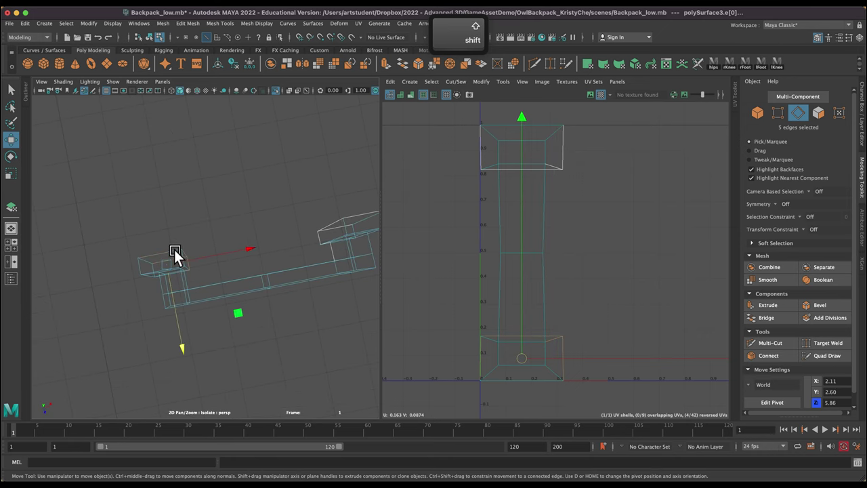
{"action": "left_click_drag", "start_coordinate": [174, 251], "coordinate": [270, 280], "text": "alt"}
{"action": "left_click", "coordinate": [455, 82]}
{"action": "left_click", "coordinate": [455, 129]}
- Cut the UVs along that flange's inner corner edge and the two long bar edges connecting both flanges
{"action": "left_click", "coordinate": [263, 306]}
{"action": "left_click_drag", "start_coordinate": [179, 243], "coordinate": [223, 288], "text": "alt"}
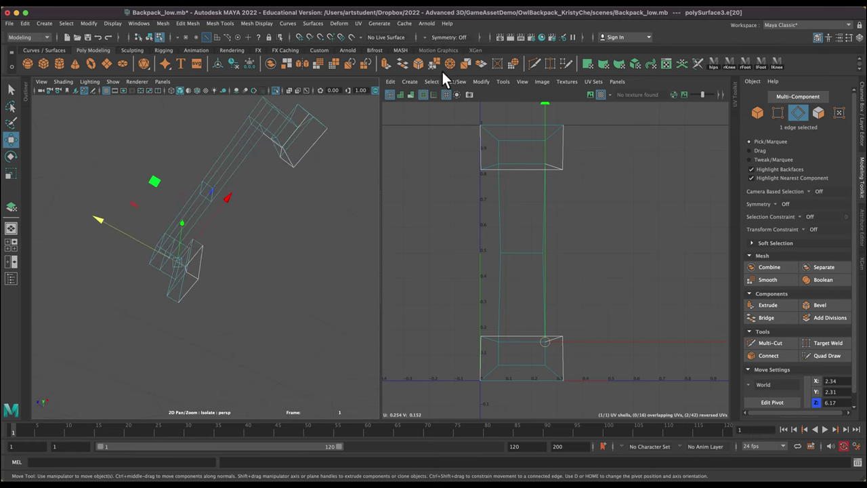
{"action": "key", "text": "g"}
{"action": "left_click_drag", "start_coordinate": [300, 250], "coordinate": [262, 253], "text": "alt"}
{"action": "left_click", "coordinate": [206, 217]}
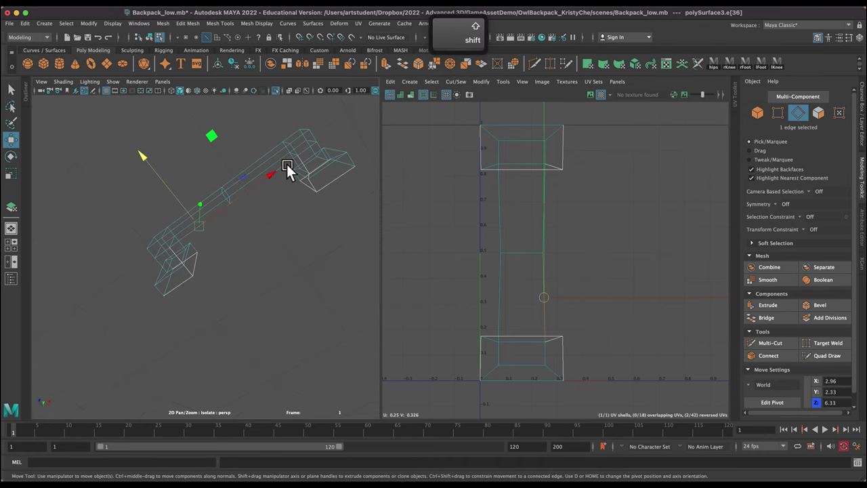
{"action": "left_click", "coordinate": [287, 166], "text": "shift"}
{"action": "key", "text": "g"}
{"action": "left_click_drag", "start_coordinate": [289, 169], "coordinate": [312, 281], "text": "alt"}
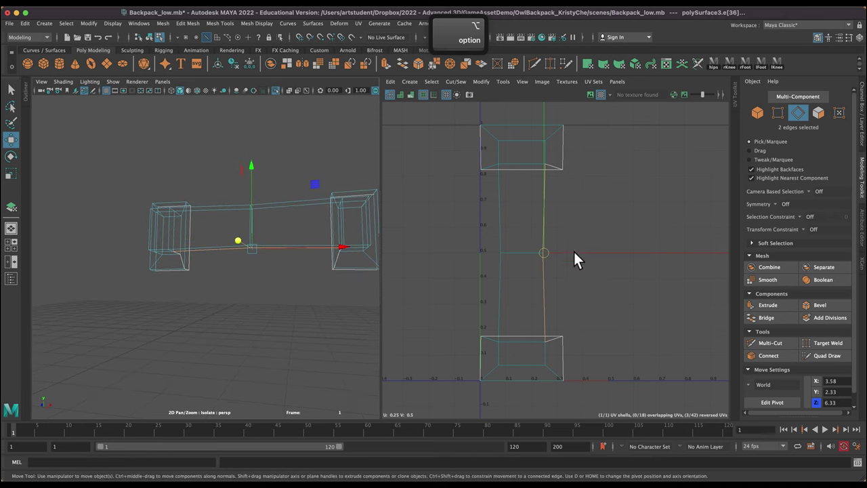
- Select all edges of the clasp and unfold its whole UV shell
{"action": "scroll", "coordinate": [573, 250], "scroll_direction": "down", "scroll_amount": 3}
{"action": "left_click", "coordinate": [11, 89]}
{"action": "left_click", "coordinate": [457, 82]}
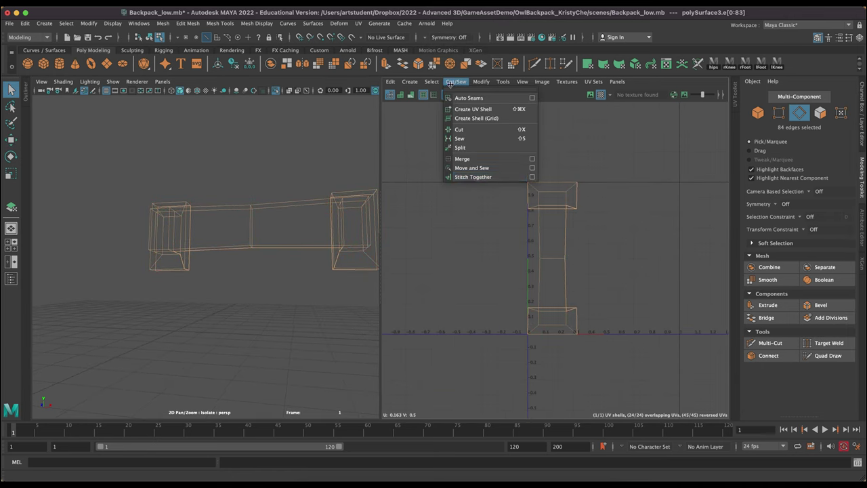
{"action": "mouse_move", "coordinate": [475, 82]}
{"action": "left_click", "coordinate": [522, 367]}
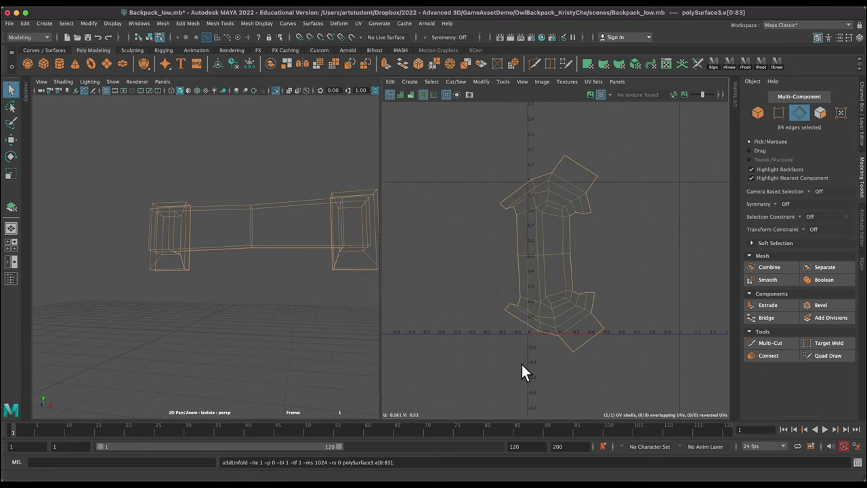
- Cut the UVs along three edges across the flange at the upper end of the unfolded shell
{"action": "left_click", "coordinate": [522, 211]}
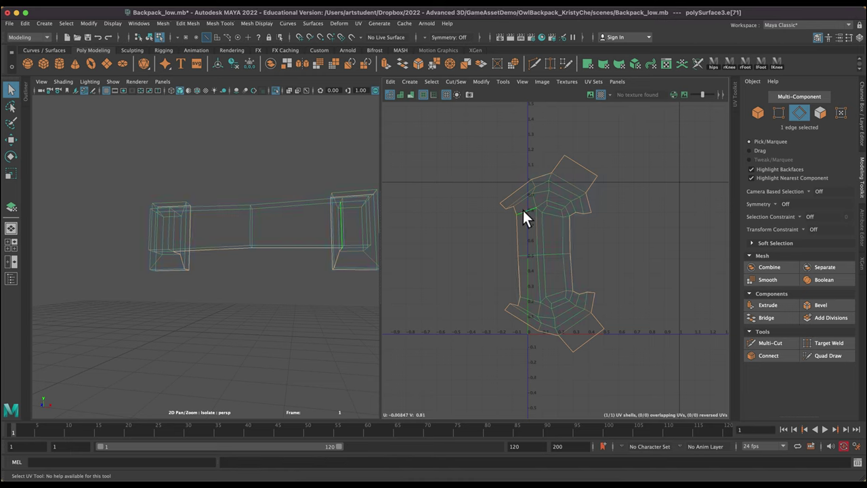
{"action": "left_click_drag", "start_coordinate": [384, 320], "coordinate": [320, 237], "text": "alt"}
{"action": "left_click", "coordinate": [287, 298], "text": "shift"}
{"action": "left_click", "coordinate": [431, 81]}
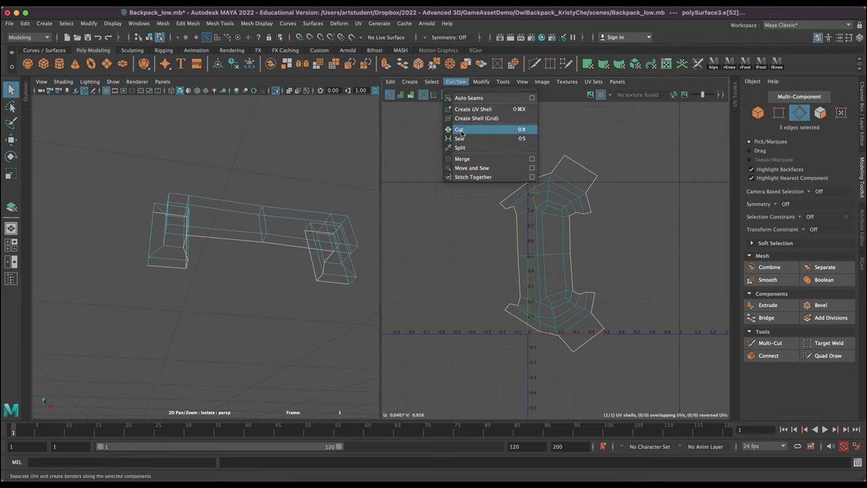
{"action": "left_click", "coordinate": [474, 132]}
- Cut the matching three edges across the flange at the lower end of the UV shell
{"action": "left_click", "coordinate": [539, 321]}
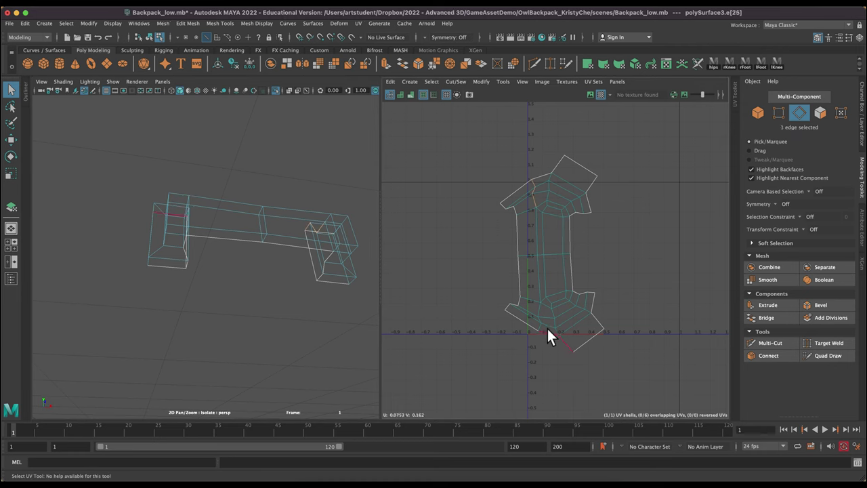
{"action": "left_click", "coordinate": [542, 318], "text": "shift"}
{"action": "double_click", "coordinate": [539, 318], "text": "shift"}
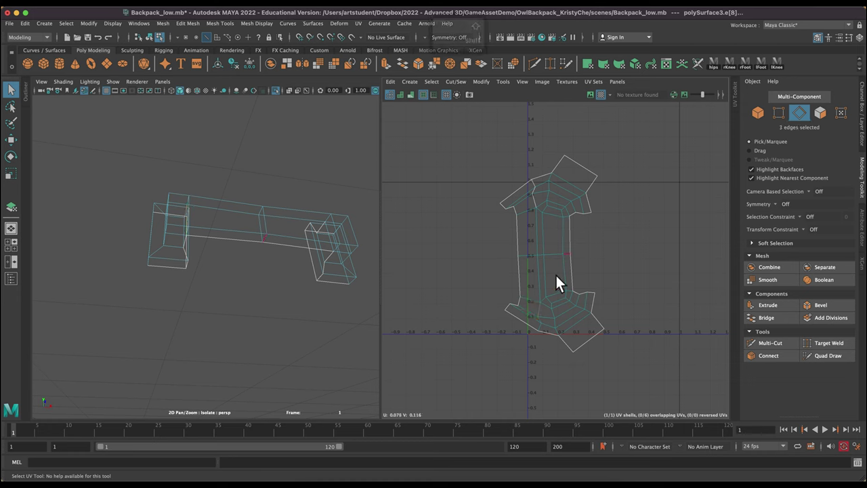
{"action": "left_click", "coordinate": [456, 81]}
{"action": "left_click", "coordinate": [501, 127]}
{"action": "left_click", "coordinate": [457, 82]}
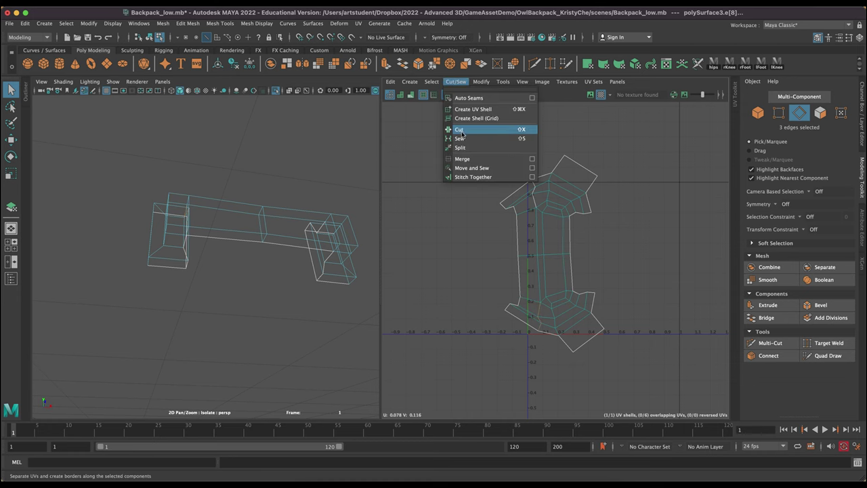
{"action": "left_click", "coordinate": [470, 130]}
- Unfold the entire clasp shell again with the new flange cuts
{"action": "left_click", "coordinate": [657, 145]}
{"action": "left_click_drag", "start_coordinate": [432, 341], "coordinate": [407, 364]}
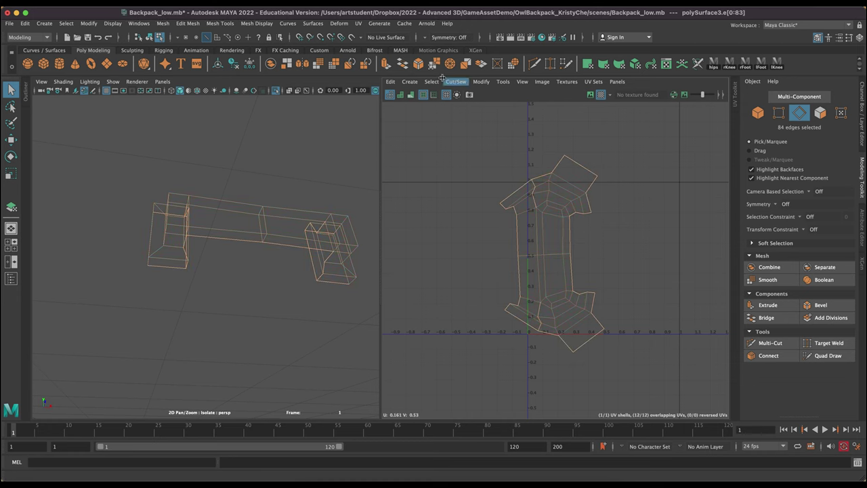
{"action": "left_click", "coordinate": [482, 82]}
{"action": "left_click", "coordinate": [517, 361]}
- Try to straighten the UVs of the whole clasp shell
{"action": "left_click", "coordinate": [661, 315]}
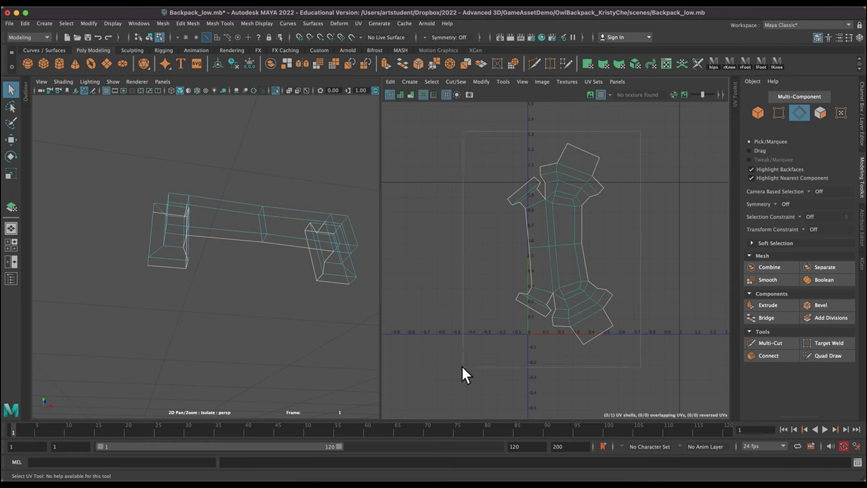
{"action": "left_click_drag", "start_coordinate": [462, 366], "coordinate": [462, 363]}
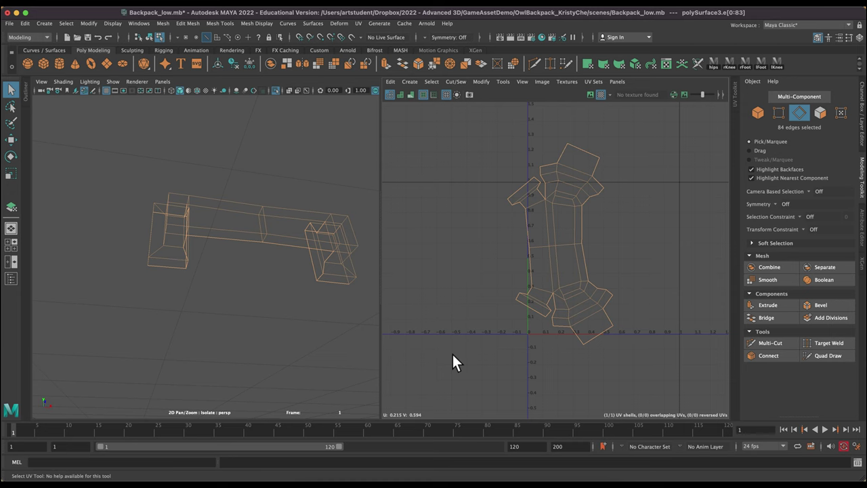
{"action": "left_click", "coordinate": [480, 81]}
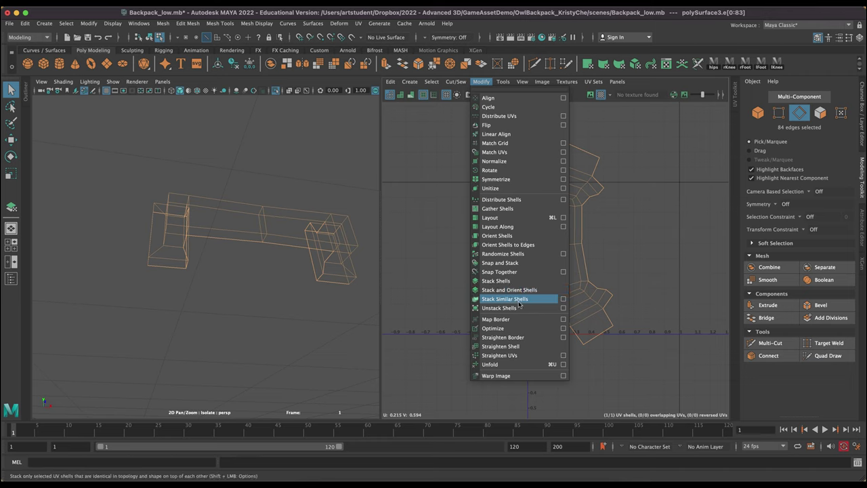
{"action": "left_click", "coordinate": [513, 355]}
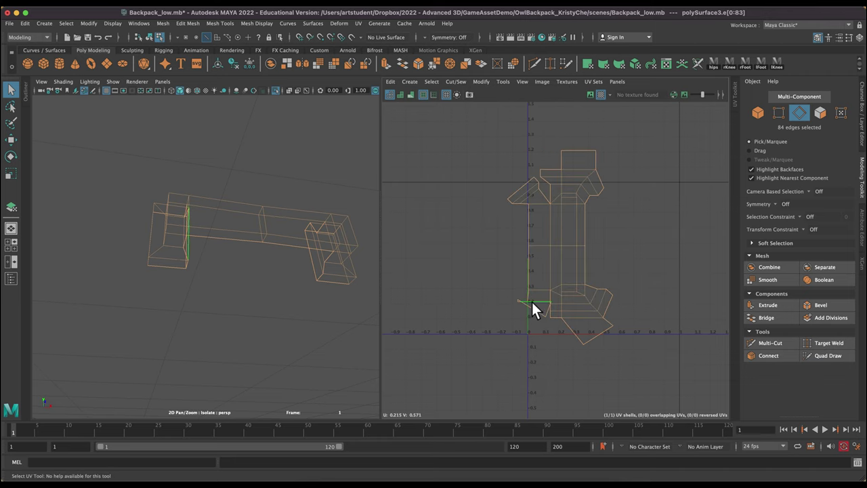
{"action": "left_click", "coordinate": [472, 331]}
{"action": "left_click", "coordinate": [551, 238]}
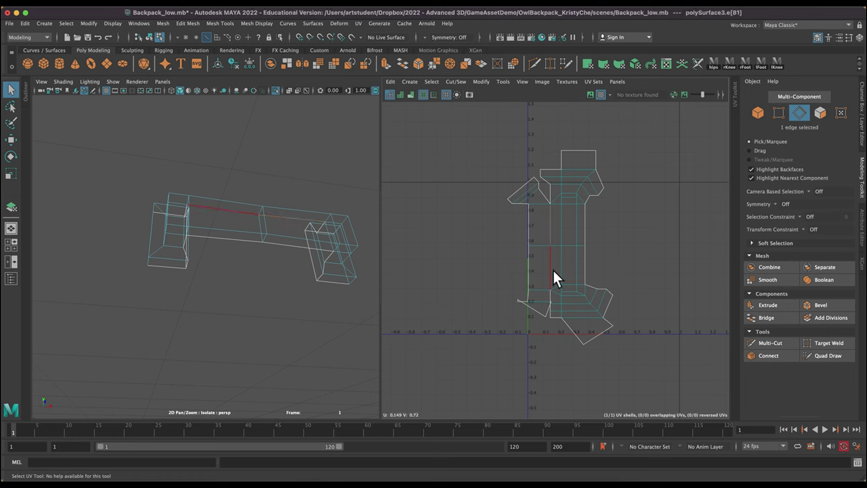
{"action": "left_click", "coordinate": [553, 268], "text": "shift"}
- Undo the UV straightening of the clasp shell
{"action": "key", "text": "super+z"}
{"action": "key", "text": "super+z"}
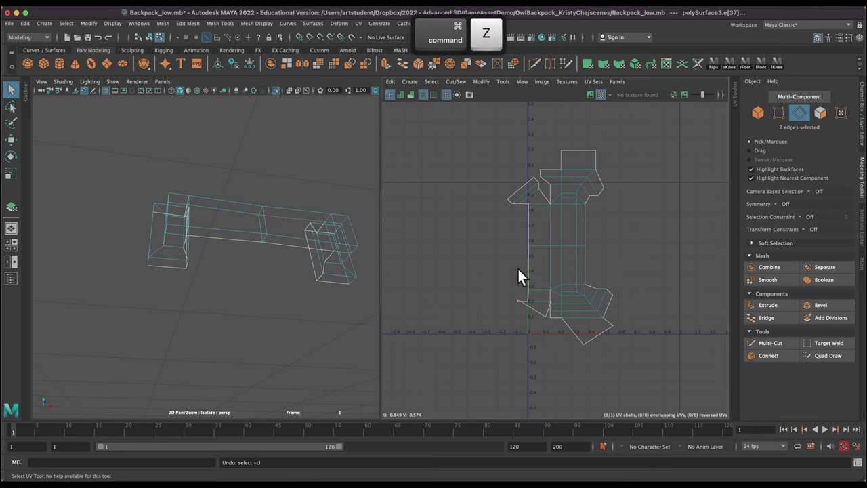
{"action": "key", "text": "super+z"}
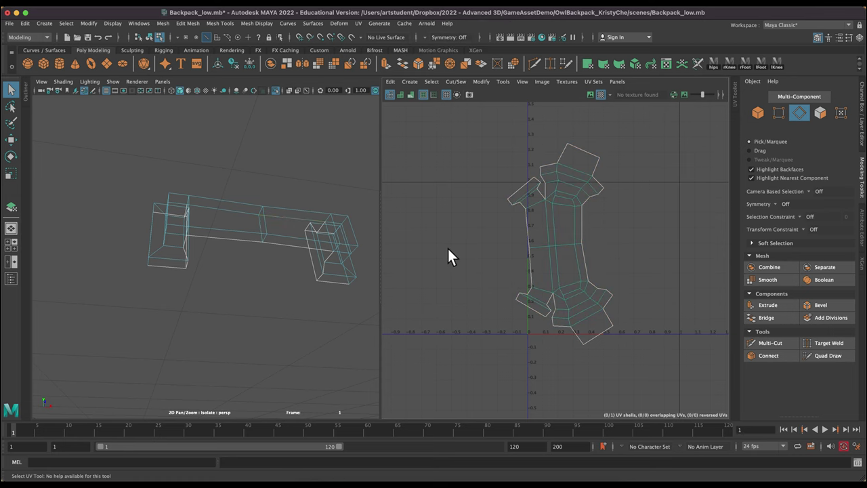
- Cut the UVs along two further edges, one at the inner corner of each flange
{"action": "left_click", "coordinate": [548, 200]}
{"action": "left_click", "coordinate": [558, 297], "text": "shift"}
{"action": "left_click", "coordinate": [456, 82]}
{"action": "left_click", "coordinate": [467, 120]}
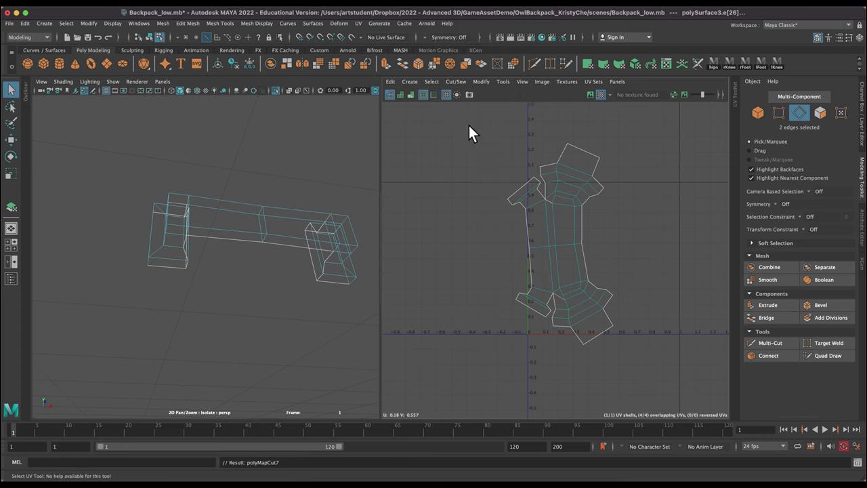
- Select all edges of the shell and unfold it with the two extra corner cuts
{"action": "double_click", "coordinate": [485, 132]}
{"action": "left_click", "coordinate": [481, 82]}
{"action": "left_click", "coordinate": [526, 364]}
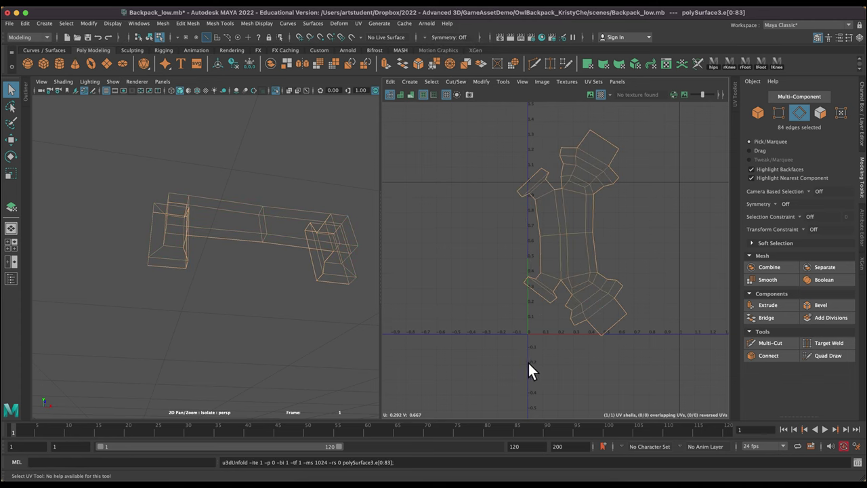
- Correct the seam at the lower flange's inner corner by sewing the last cut edge and cutting the adjoining one
{"action": "left_click", "coordinate": [565, 278]}
{"action": "key", "text": "super+z"}
{"action": "left_click", "coordinate": [564, 285]}
{"action": "left_click", "coordinate": [481, 82]}
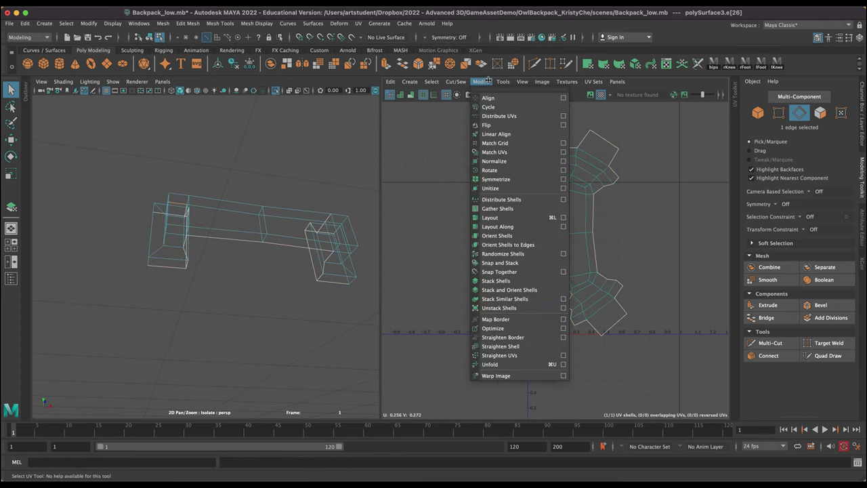
{"action": "mouse_move", "coordinate": [457, 81]}
{"action": "left_click", "coordinate": [470, 139]}
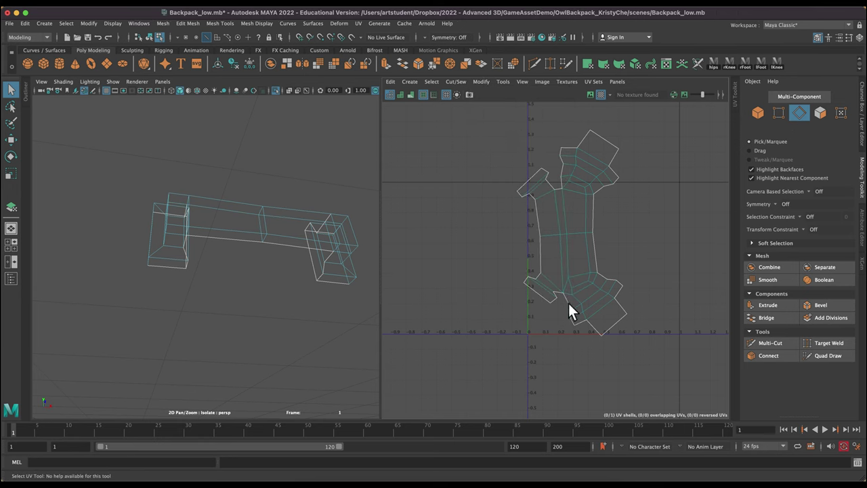
{"action": "left_click", "coordinate": [566, 281]}
{"action": "left_click", "coordinate": [481, 82]}
{"action": "left_click", "coordinate": [475, 167]}
- Unfold the entire clasp shell again with the corrected corner seam
{"action": "left_click_drag", "start_coordinate": [477, 117], "coordinate": [662, 370]}
{"action": "left_click", "coordinate": [481, 81]}
{"action": "left_click", "coordinate": [493, 168]}
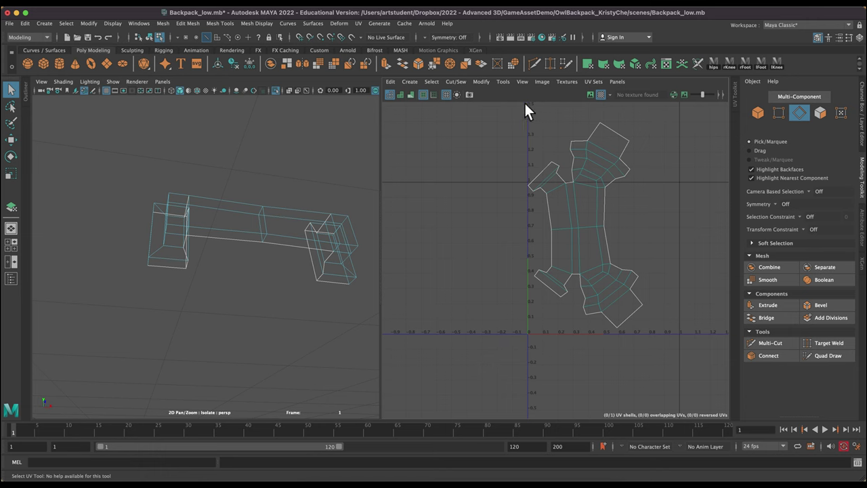
{"action": "left_click_drag", "start_coordinate": [524, 103], "coordinate": [668, 352]}
{"action": "left_click", "coordinate": [481, 82]}
{"action": "left_click", "coordinate": [528, 363]}
- Try straightening the UVs of the newly unfolded shell, and undo it
{"action": "left_click", "coordinate": [481, 82]}
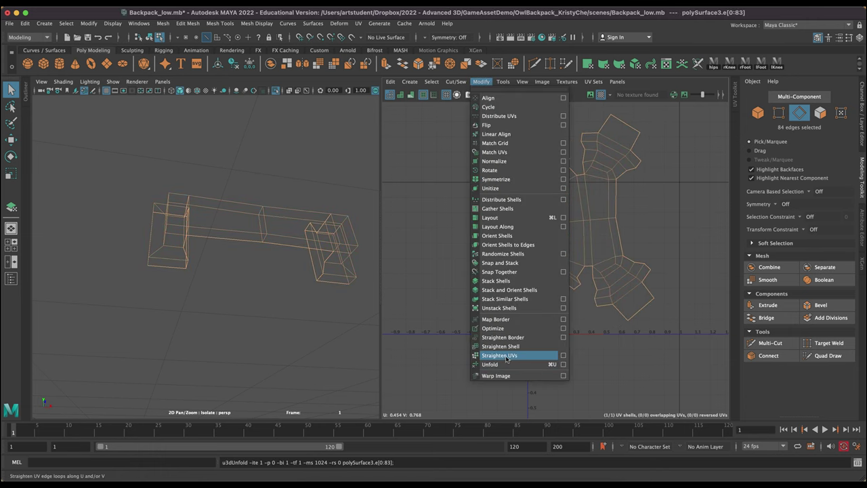
{"action": "left_click", "coordinate": [506, 356]}
{"action": "left_click", "coordinate": [505, 355]}
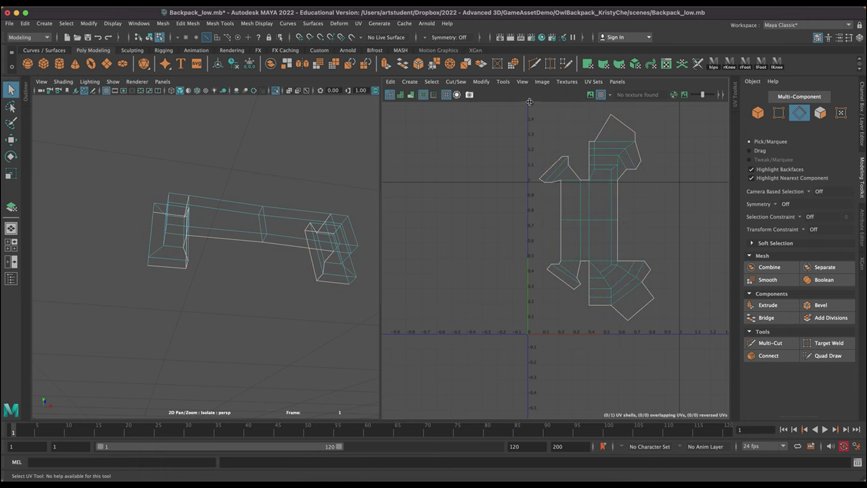
{"action": "key", "text": "super+z"}
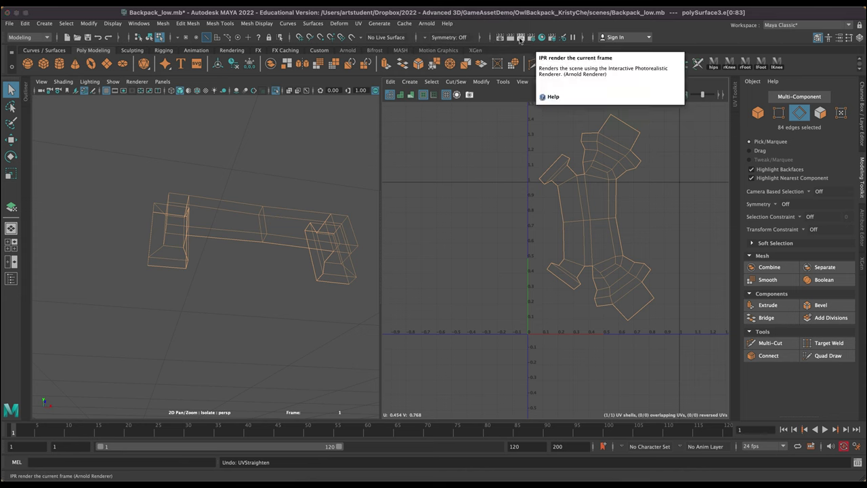
- Select the entire clasp UV shell, scale it down and move it into the 0–1 square
{"action": "right_click_drag", "start_coordinate": [594, 243], "coordinate": [557, 231]}
{"action": "left_click", "coordinate": [587, 205]}
{"action": "key", "text": "r"}
{"action": "key", "text": "w"}
{"action": "left_click_drag", "start_coordinate": [595, 219], "coordinate": [569, 260]}
{"action": "key", "text": "r"}
- Orient the clasp's UV shell upright and straighten its UVs
{"action": "left_click", "coordinate": [475, 82]}
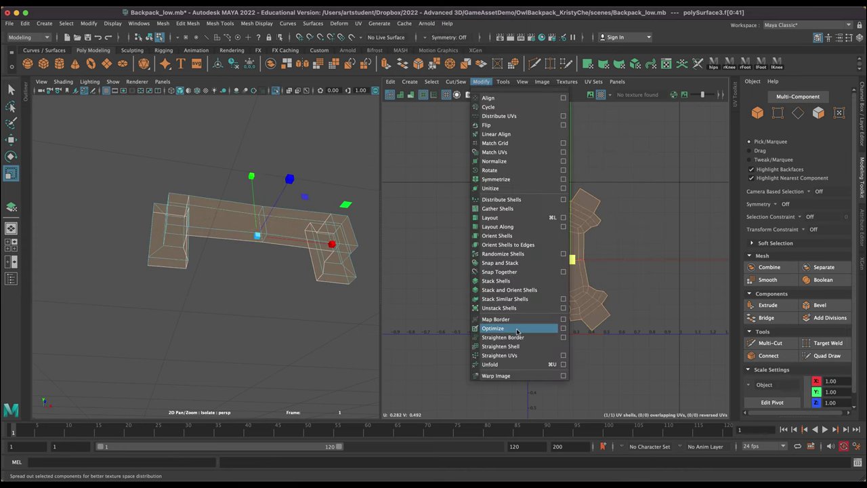
{"action": "left_click", "coordinate": [498, 235]}
{"action": "left_click", "coordinate": [480, 81]}
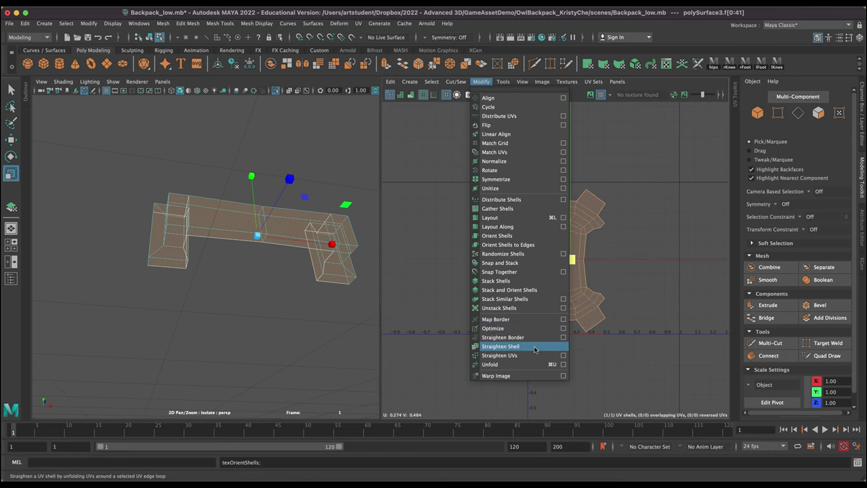
{"action": "left_click", "coordinate": [533, 355]}
{"action": "left_click", "coordinate": [535, 351]}
- Shrink the straightened shell slightly and move it toward the lower-left area of the 0–1 square
{"action": "left_click", "coordinate": [574, 256]}
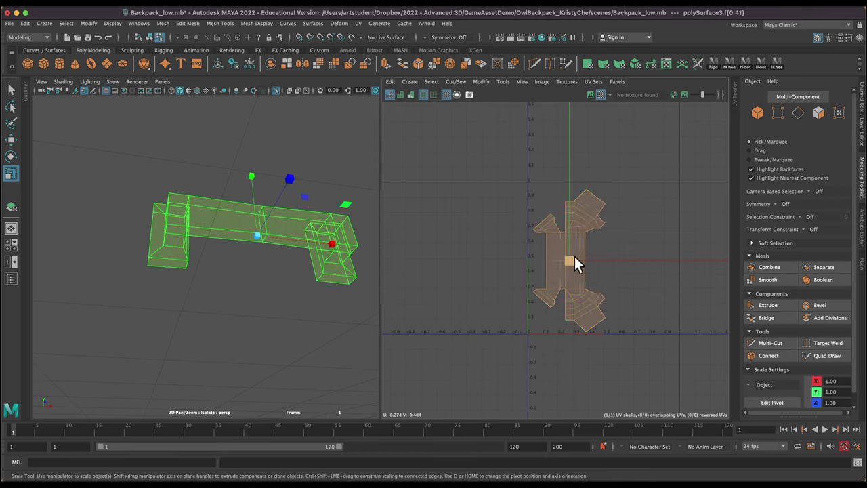
{"action": "key", "text": "w"}
{"action": "left_click_drag", "start_coordinate": [569, 261], "coordinate": [560, 271]}
{"action": "left_click", "coordinate": [491, 261]}
- End the clasp's isolation and show the full backpack in a maximized perspective view, zoomed in on both clasps
{"action": "left_click", "coordinate": [275, 90]}
{"action": "key", "text": "f"}
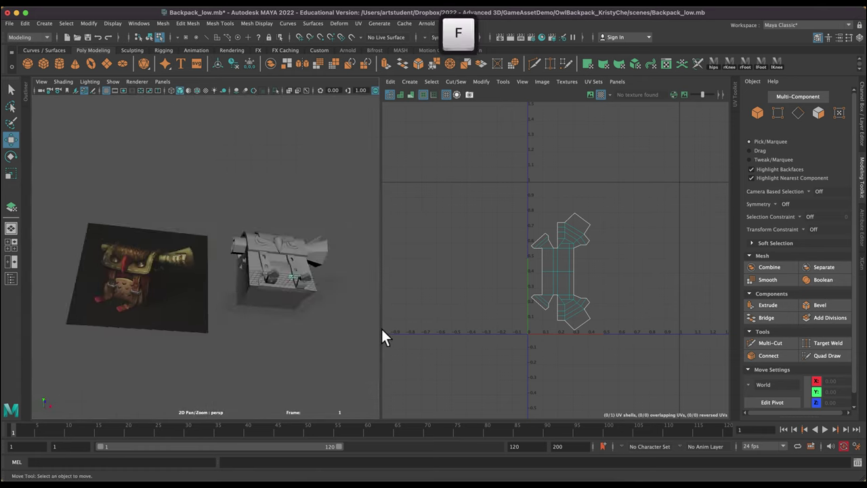
{"action": "right_click_drag", "start_coordinate": [298, 345], "coordinate": [384, 233], "text": "alt"}
{"action": "key", "text": "space"}
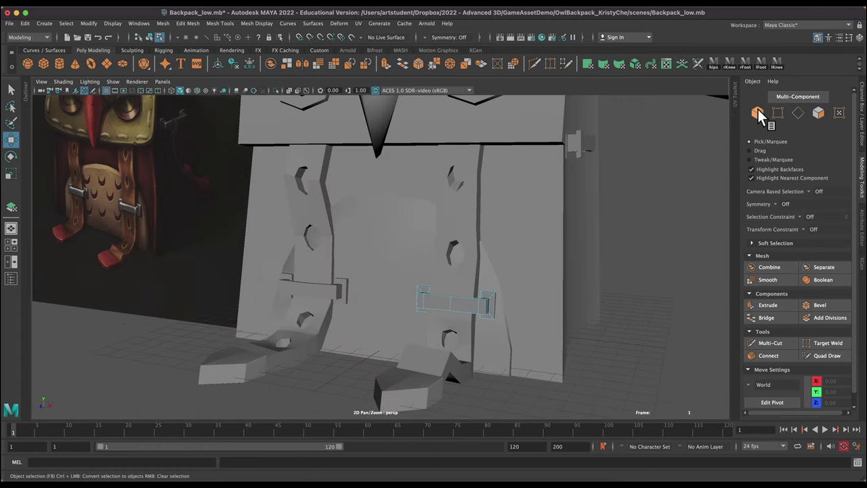
- Replace the clasp on the left front strap with a copy of the UV-mapped clasp from the right strap
{"action": "left_click", "coordinate": [759, 115]}
{"action": "left_click", "coordinate": [314, 290]}
{"action": "key", "text": "Delete"}
{"action": "left_click", "coordinate": [464, 305]}
{"action": "left_click_drag", "start_coordinate": [506, 331], "coordinate": [382, 332]}
{"action": "key", "text": "super+z"}
{"action": "key", "text": "super+d"}
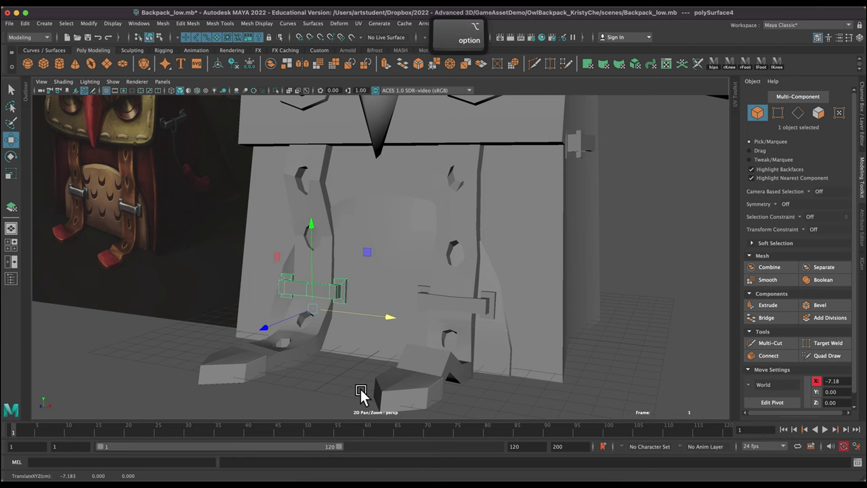
- Duplicate the left strap's clasp, turn the copy toward the backpack's adjacent side and raise it to the upper half
{"action": "left_click_drag", "start_coordinate": [357, 387], "coordinate": [461, 373], "text": "alt"}
{"action": "key", "text": "super+d"}
{"action": "left_click_drag", "start_coordinate": [479, 301], "coordinate": [375, 334]}
{"action": "key", "text": "e"}
{"action": "left_click", "coordinate": [234, 66]}
{"action": "left_click_drag", "start_coordinate": [481, 364], "coordinate": [389, 348]}
{"action": "key", "text": "w"}
{"action": "left_click_drag", "start_coordinate": [452, 249], "coordinate": [452, 106]}
{"action": "key", "text": "e"}
{"action": "key", "text": "w"}
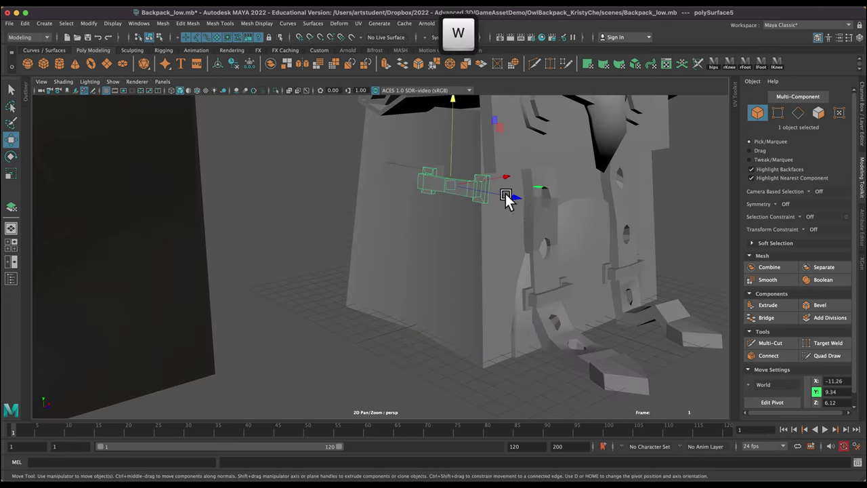
- Scale the copied clasp to about 1.18 and place it on the backpack's side, replacing the old clasp there
{"action": "left_click_drag", "start_coordinate": [513, 199], "coordinate": [474, 196]}
{"action": "left_click_drag", "start_coordinate": [309, 305], "coordinate": [496, 351], "text": "alt"}
{"action": "left_click_drag", "start_coordinate": [464, 239], "coordinate": [483, 203]}
{"action": "left_click_drag", "start_coordinate": [441, 393], "coordinate": [495, 348], "text": "alt"}
{"action": "left_click_drag", "start_coordinate": [483, 122], "coordinate": [482, 133]}
{"action": "key", "text": "r"}
{"action": "left_click_drag", "start_coordinate": [473, 173], "coordinate": [483, 173]}
{"action": "left_click_drag", "start_coordinate": [380, 272], "coordinate": [506, 235], "text": "alt"}
{"action": "key", "text": "w"}
{"action": "left_click_drag", "start_coordinate": [473, 181], "coordinate": [495, 188]}
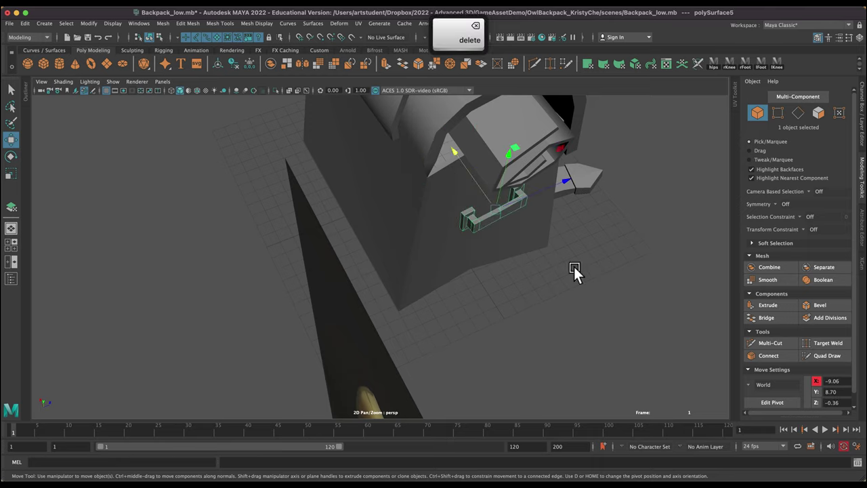
- Set the side clasp's Rotate Y to -90 and move it closer to the backpack's side wall
{"action": "left_click_drag", "start_coordinate": [573, 272], "coordinate": [545, 296], "text": "alt"}
{"action": "left_click", "coordinate": [861, 125]}
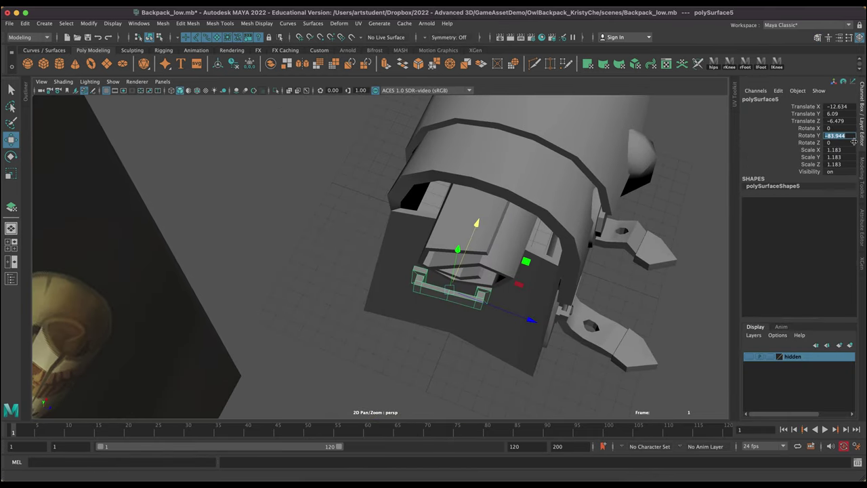
{"action": "type", "text": "-90"}
{"action": "key", "text": "Return"}
{"action": "left_click_drag", "start_coordinate": [468, 239], "coordinate": [472, 229]}
{"action": "left_click_drag", "start_coordinate": [495, 379], "coordinate": [398, 334], "text": "alt"}
{"action": "left_click_drag", "start_coordinate": [416, 207], "coordinate": [422, 224]}
{"action": "left_click_drag", "start_coordinate": [450, 197], "coordinate": [447, 199]}
- Rotate the side clasp to about -86.9 in Y and 5.4 in Z and move it flush against the sloped wall
{"action": "key", "text": "e"}
{"action": "left_click_drag", "start_coordinate": [372, 249], "coordinate": [375, 249]}
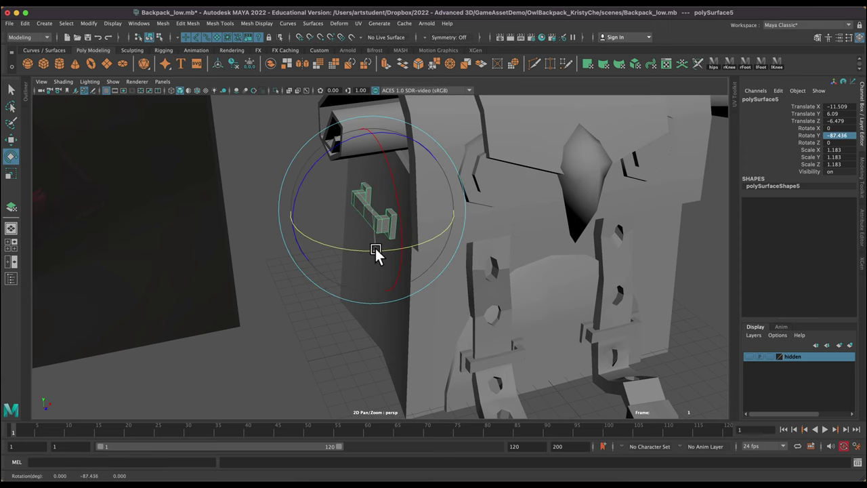
{"action": "left_click_drag", "start_coordinate": [291, 332], "coordinate": [433, 317], "text": "alt"}
{"action": "left_click_drag", "start_coordinate": [500, 188], "coordinate": [498, 195]}
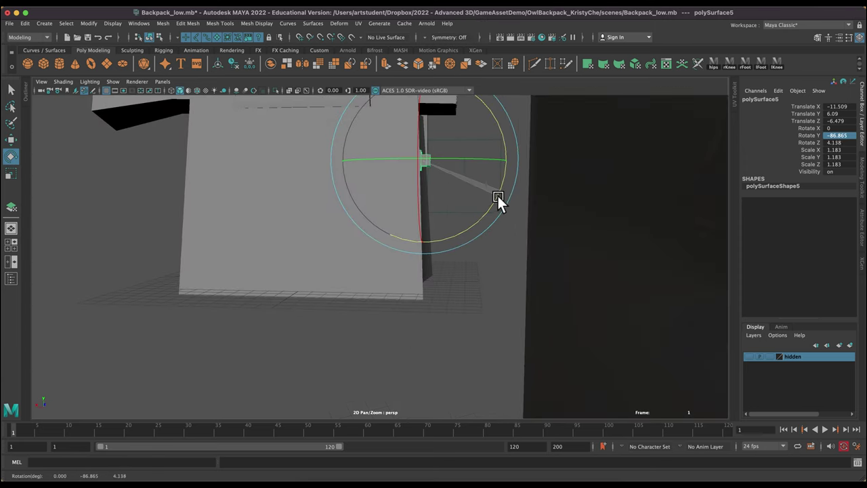
{"action": "middle_click_drag", "start_coordinate": [483, 223], "coordinate": [399, 422], "text": "alt"}
{"action": "right_click_drag", "start_coordinate": [399, 422], "coordinate": [486, 285], "text": "alt"}
{"action": "key", "text": "w"}
{"action": "middle_click_drag", "start_coordinate": [401, 288], "coordinate": [394, 290]}
{"action": "left_click_drag", "start_coordinate": [394, 290], "coordinate": [433, 264], "text": "alt"}
{"action": "left_click_drag", "start_coordinate": [395, 205], "coordinate": [401, 207]}
- Try to reshape the side clasp by shifting its middle and end vertices along X, and undo the vertex moves
{"action": "left_click_drag", "start_coordinate": [469, 218], "coordinate": [488, 295], "text": "alt"}
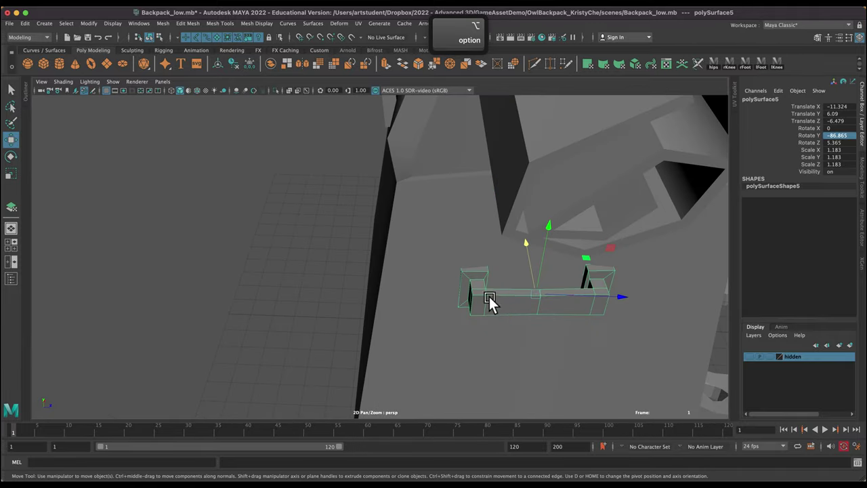
{"action": "left_click", "coordinate": [861, 169]}
{"action": "left_click", "coordinate": [778, 114]}
{"action": "mouse_move", "coordinate": [516, 270]}
{"action": "left_mouse_down"}
{"action": "mouse_move", "coordinate": [558, 332]}
{"action": "mouse_move", "coordinate": [530, 268]}
{"action": "left_mouse_up"}
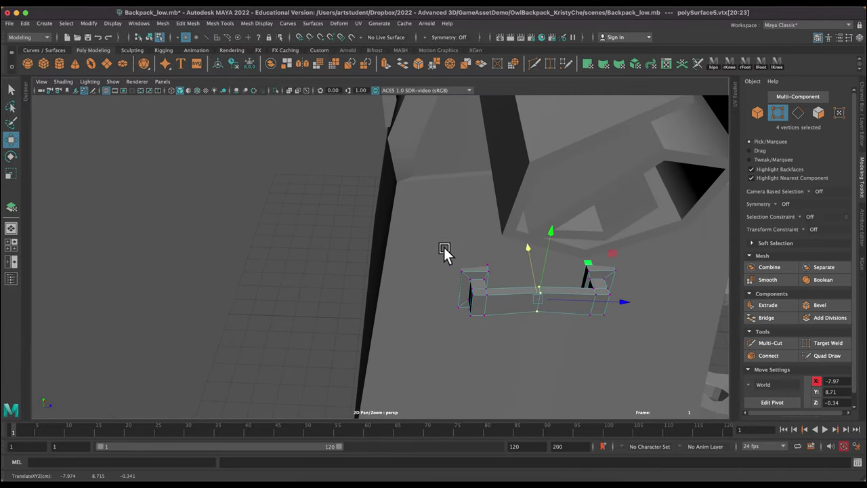
{"action": "left_click_drag", "start_coordinate": [496, 334], "coordinate": [444, 207], "text": "alt"}
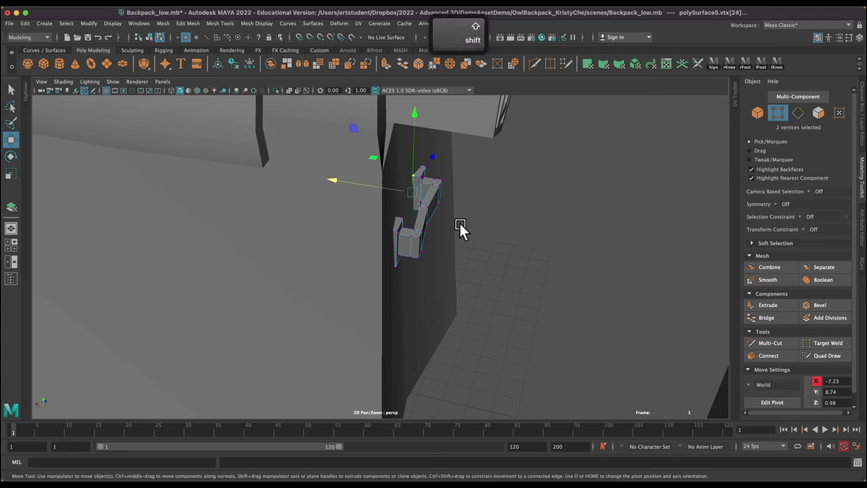
{"action": "left_click", "coordinate": [459, 221]}
{"action": "left_click_drag", "start_coordinate": [440, 241], "coordinate": [477, 245], "text": "alt"}
{"action": "key", "text": "super+z"}
{"action": "key", "text": "super+z"}
{"action": "key", "text": "super+z"}
{"action": "key", "text": "super+z"}
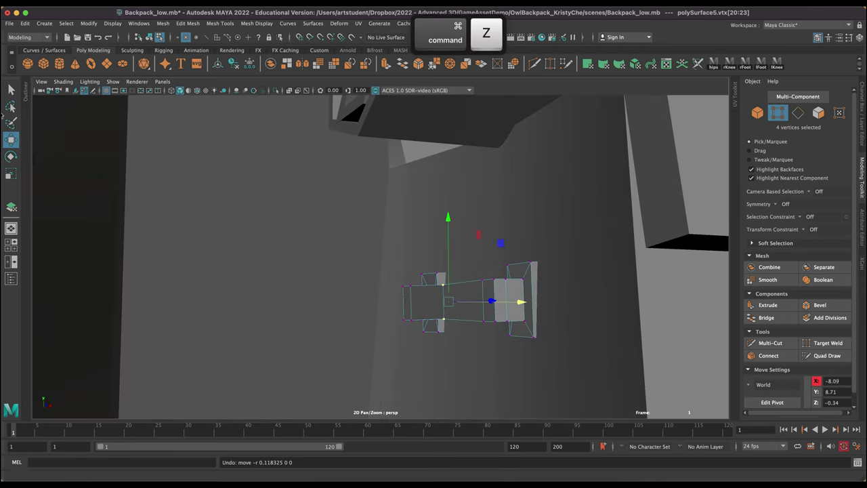
{"action": "key", "text": "super+z"}
- Return the side clasp to object selection and duplicate it
{"action": "right_click_drag", "start_coordinate": [302, 140], "coordinate": [276, 105], "text": "alt"}
{"action": "left_click_drag", "start_coordinate": [276, 106], "coordinate": [340, 327], "text": "alt"}
{"action": "left_click", "coordinate": [340, 331]}
{"action": "left_click", "coordinate": [25, 23]}
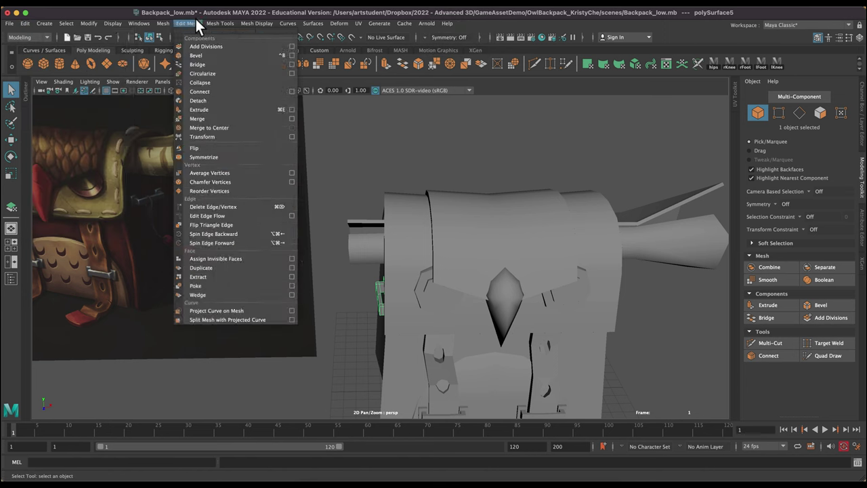
{"action": "left_click", "coordinate": [33, 119]}
- Try to mirror the duplicated clasp across the world X axis, and undo the mirror
{"action": "left_click", "coordinate": [192, 21]}
{"action": "mouse_move", "coordinate": [211, 20]}
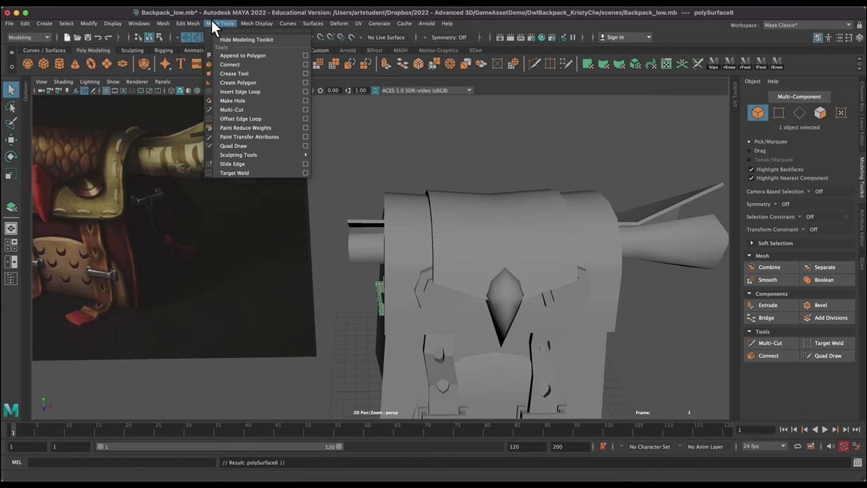
{"action": "mouse_move", "coordinate": [162, 23]}
{"action": "left_click", "coordinate": [178, 161]}
{"action": "right_click_drag", "start_coordinate": [417, 232], "coordinate": [361, 237], "text": "alt"}
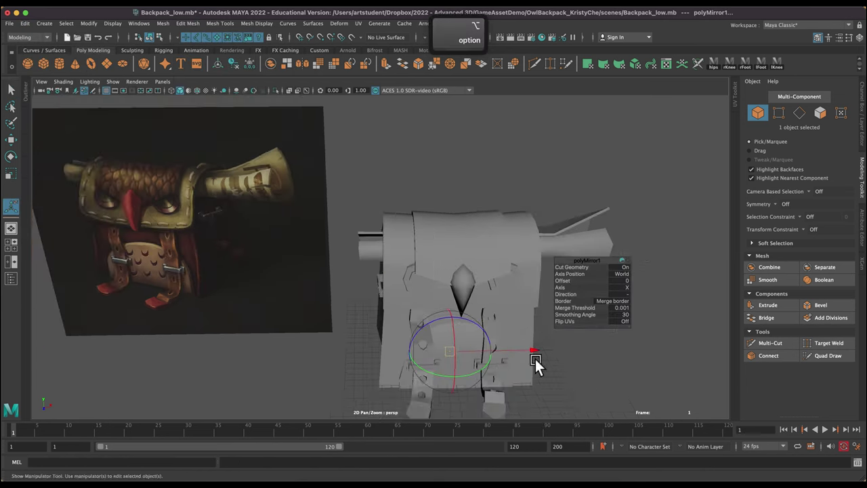
{"action": "left_click_drag", "start_coordinate": [534, 357], "coordinate": [638, 357]}
{"action": "key", "text": "super+z"}
- Move the duplicated clasp to the backpack's opposite side and rotate it to face outward from that wall
{"action": "left_click", "coordinate": [10, 140]}
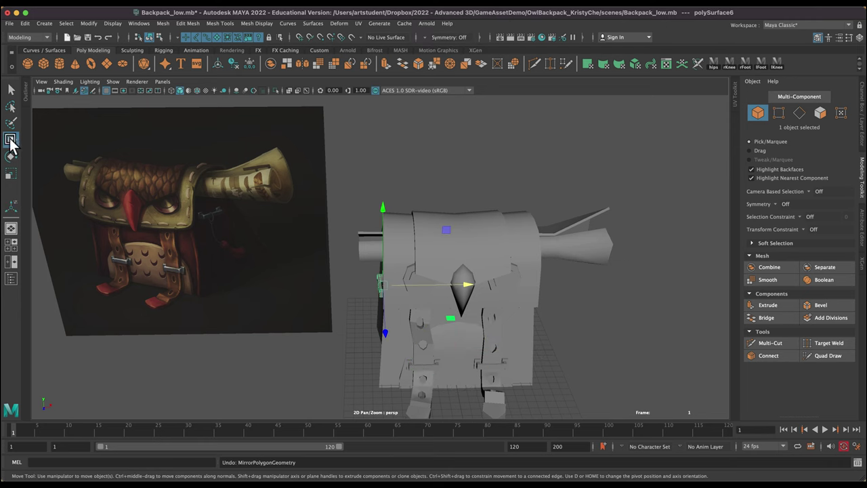
{"action": "key", "text": "e"}
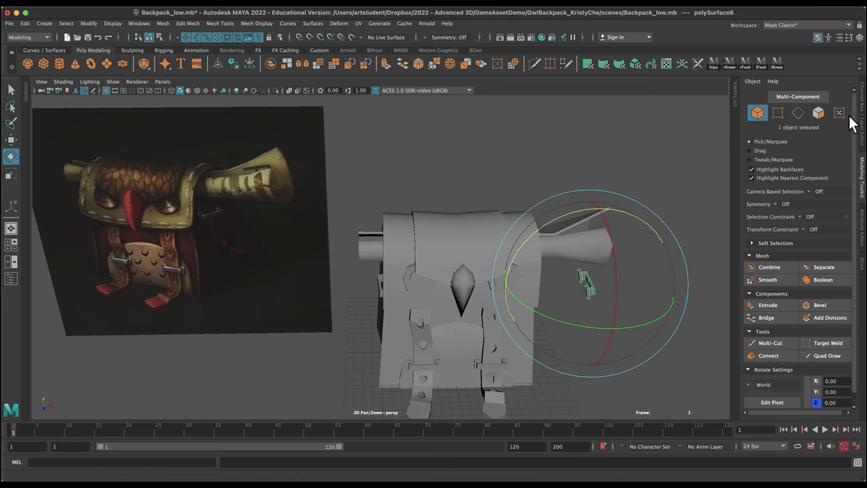
{"action": "left_click", "coordinate": [861, 136]}
{"action": "left_click_drag", "start_coordinate": [614, 209], "coordinate": [572, 318], "text": "alt"}
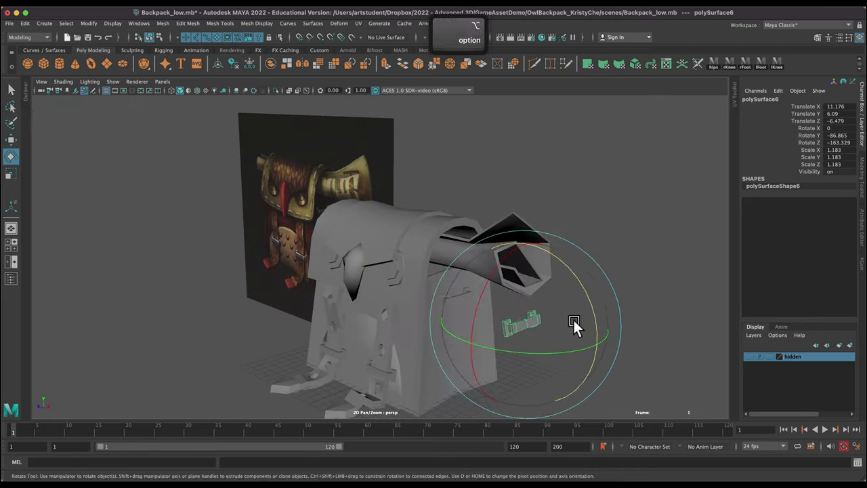
{"action": "key", "text": "w"}
{"action": "left_click_drag", "start_coordinate": [593, 349], "coordinate": [526, 333]}
{"action": "key", "text": "e"}
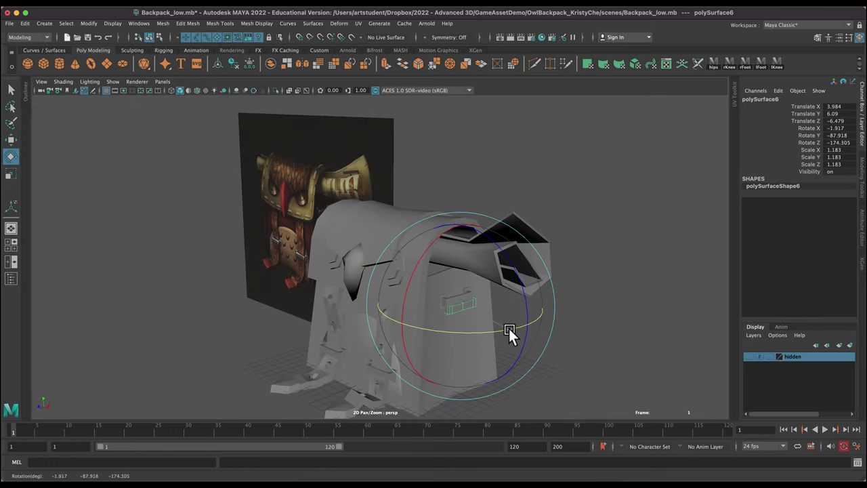
- Delete the old clasp on this side and fit the duplicate against the wall in its place
{"action": "left_click", "coordinate": [481, 295]}
{"action": "key", "text": "Delete"}
{"action": "left_click", "coordinate": [469, 304]}
{"action": "key", "text": "q"}
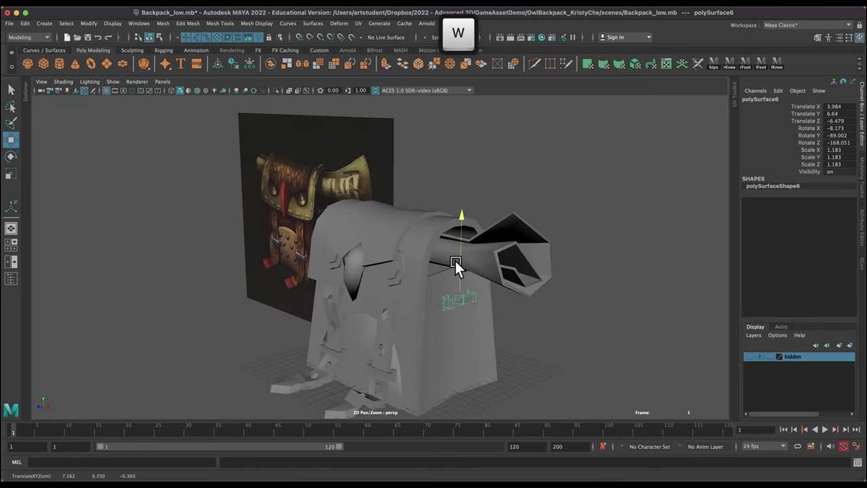
{"action": "key", "text": "super+z"}
{"action": "left_click_drag", "start_coordinate": [412, 315], "coordinate": [478, 360], "text": "alt"}
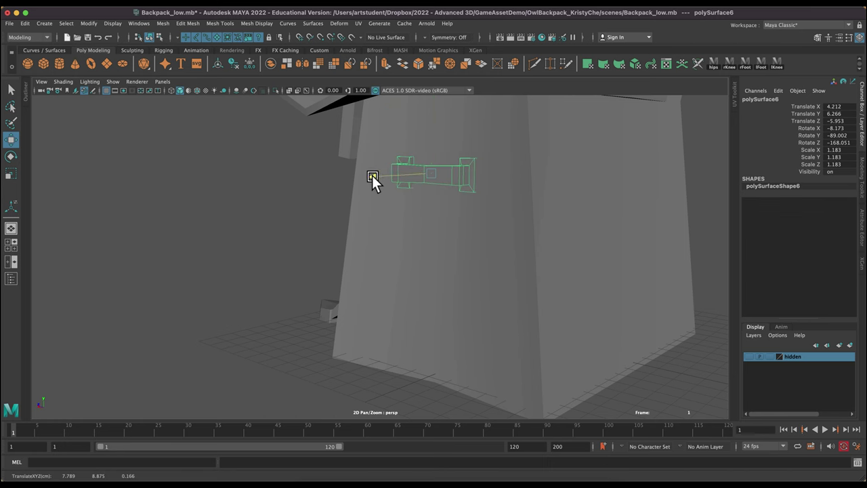
{"action": "key", "text": "e"}
{"action": "left_click", "coordinate": [276, 217]}
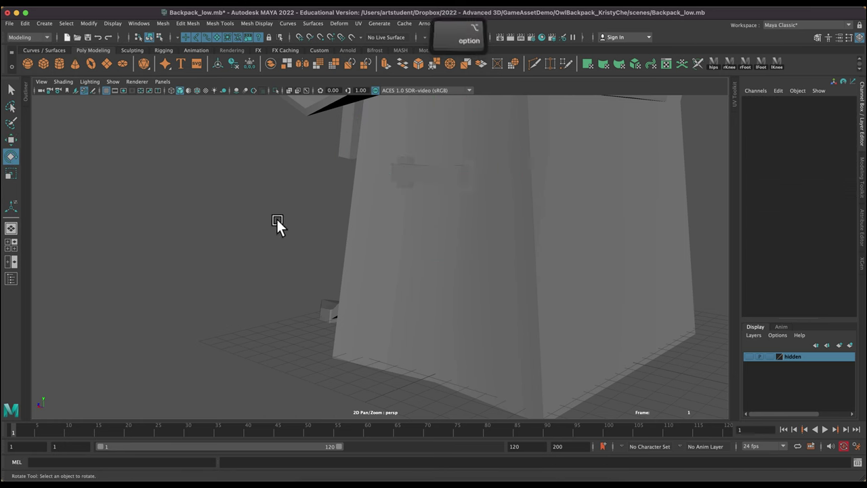
- Turn on Wireframe on Shaded and open the UV Editor with the whole backpack in view
{"action": "left_click", "coordinate": [64, 82]}
{"action": "left_click", "coordinate": [66, 163]}
{"action": "left_click_drag", "start_coordinate": [224, 247], "coordinate": [412, 290], "text": "alt"}
{"action": "scroll", "coordinate": [412, 290], "scroll_direction": "down", "scroll_amount": 5}
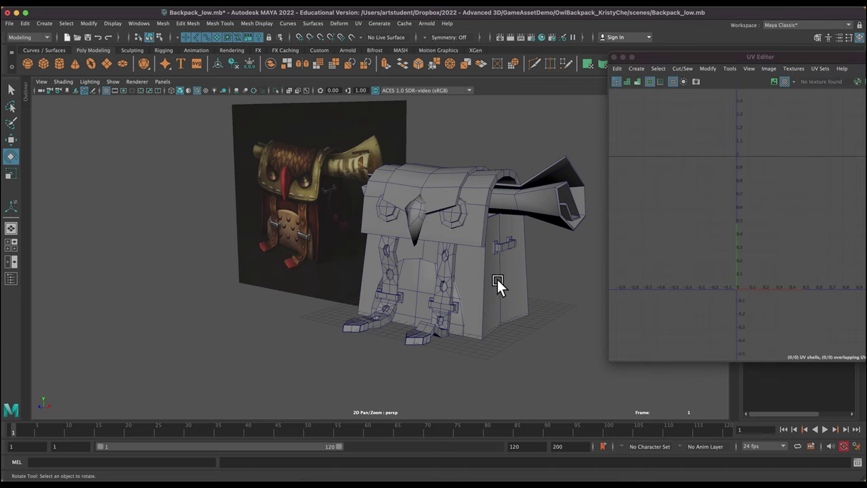
- Select all four metal clasps, close the UV Editor and combine the clasps into one mesh
{"action": "left_click", "coordinate": [422, 305]}
{"action": "left_click", "coordinate": [428, 306], "text": "shift"}
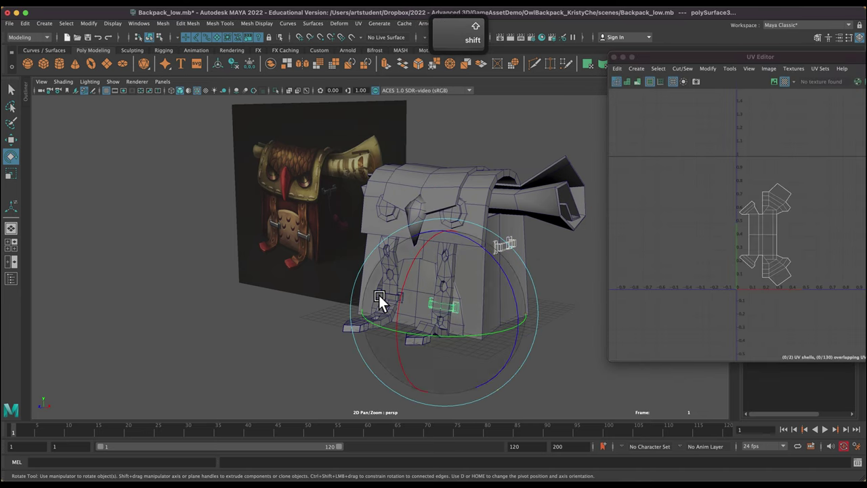
{"action": "key", "text": "q"}
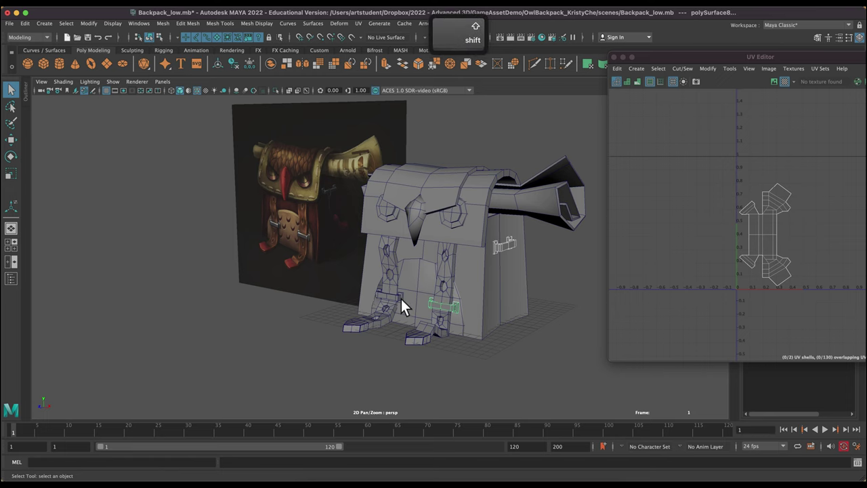
{"action": "left_click_drag", "start_coordinate": [314, 366], "coordinate": [300, 298], "text": "alt"}
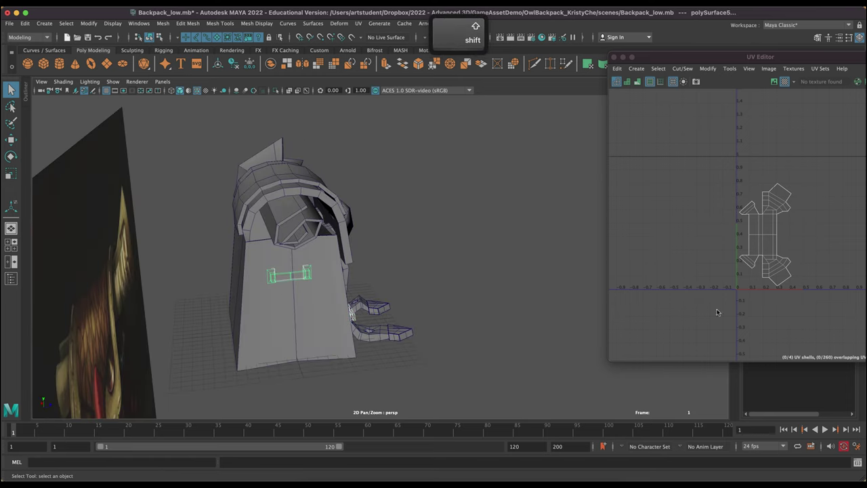
{"action": "left_click_drag", "start_coordinate": [289, 331], "coordinate": [416, 313], "text": "alt"}
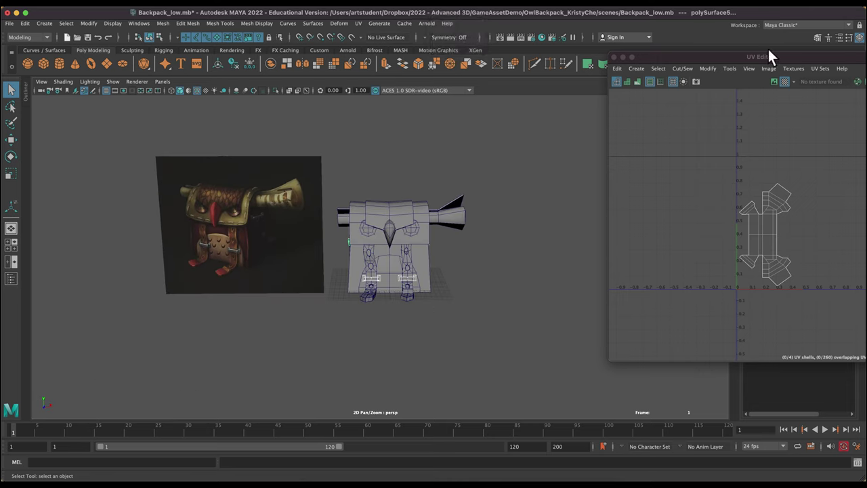
{"action": "left_click", "coordinate": [613, 57]}
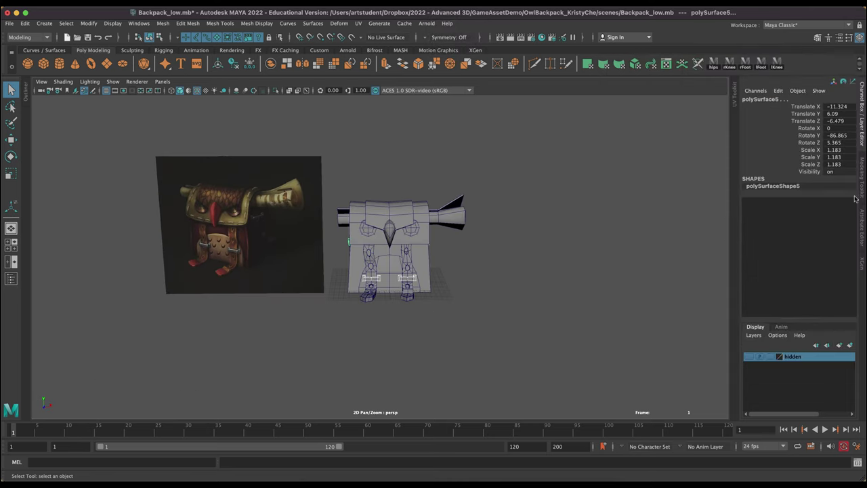
{"action": "left_click", "coordinate": [861, 176]}
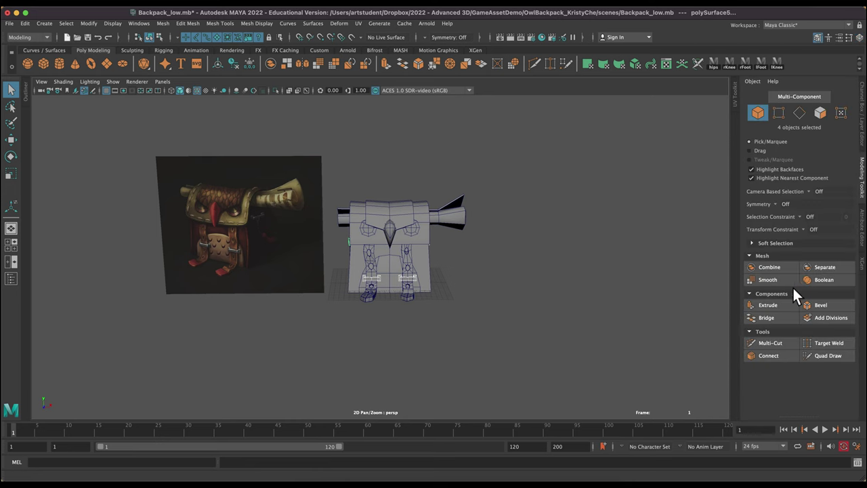
{"action": "left_click", "coordinate": [768, 267]}
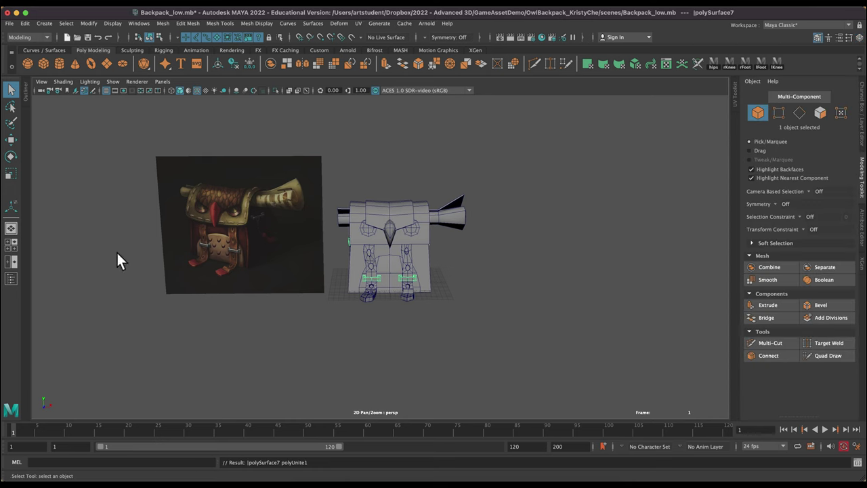
- Show the Outliner and rename the combined clasp mesh to metal_low
{"action": "left_click", "coordinate": [25, 93]}
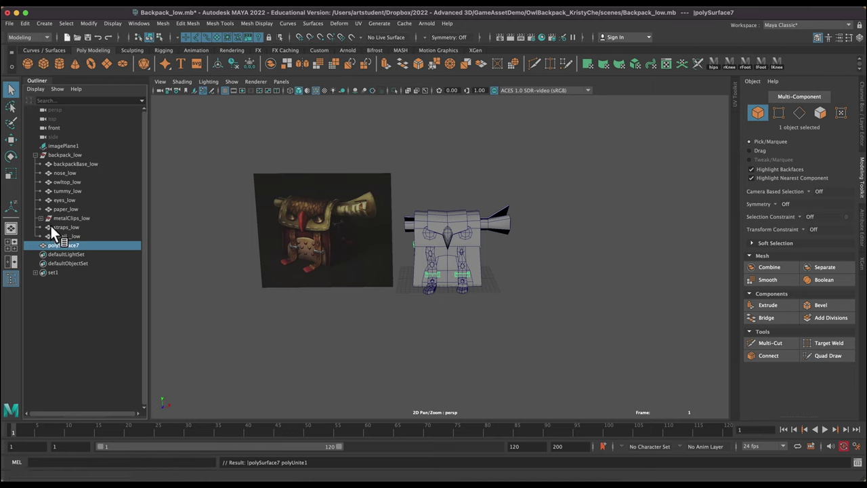
{"action": "double_click", "coordinate": [57, 245]}
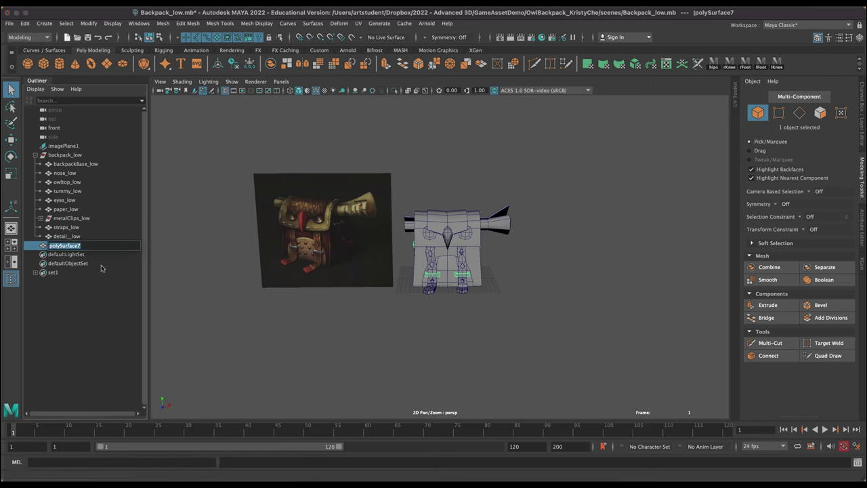
{"action": "type", "text": "metal_"}
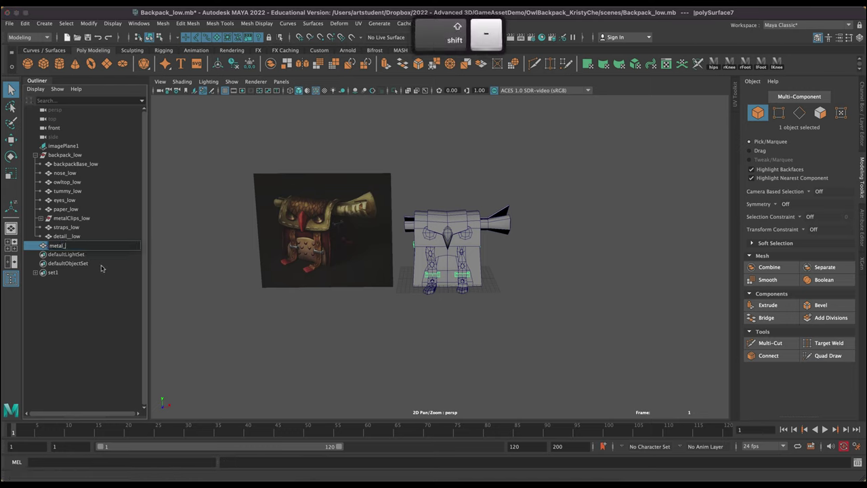
{"action": "type", "text": "low"}
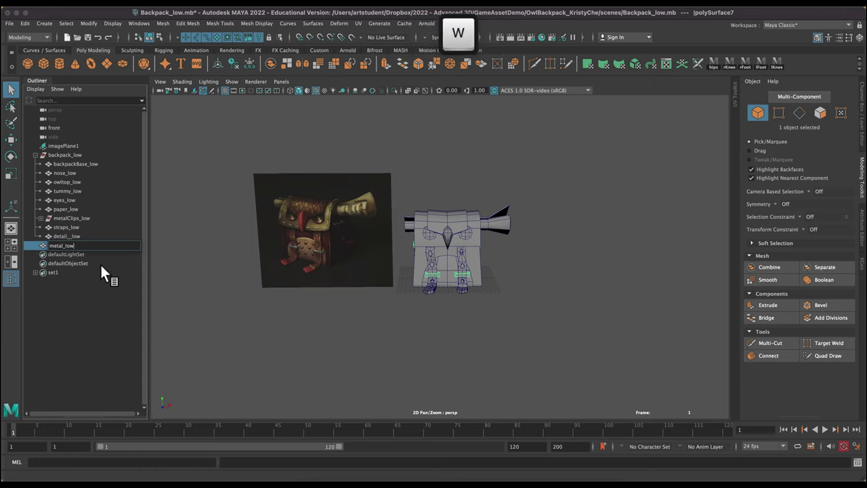
{"action": "key", "text": "Return"}
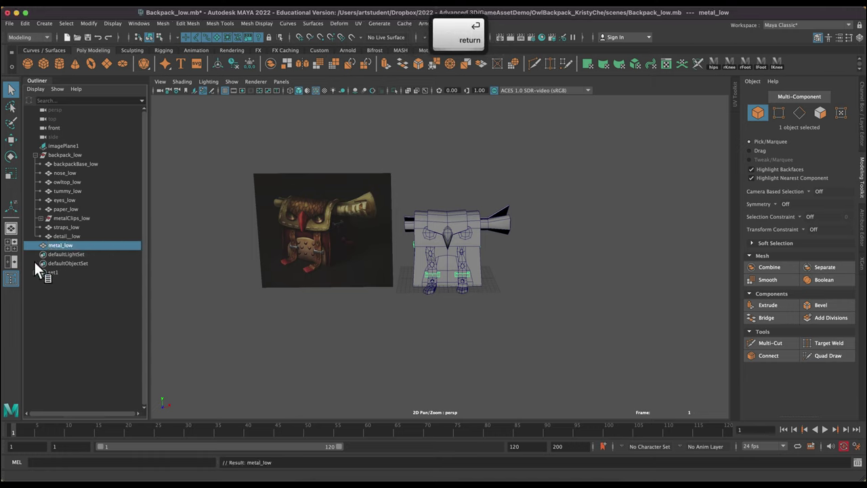
- Move metal_low into the backpack_low group, expand the metalClips_low group and select metal_low
{"action": "left_click_drag", "start_coordinate": [50, 242], "coordinate": [53, 223]}
{"action": "left_click", "coordinate": [63, 218]}
{"action": "left_click", "coordinate": [40, 217]}
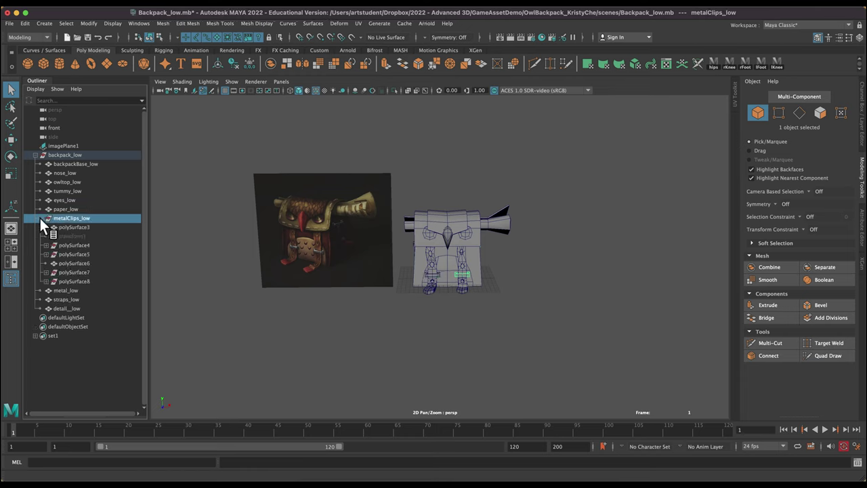
{"action": "left_click", "coordinate": [74, 291]}
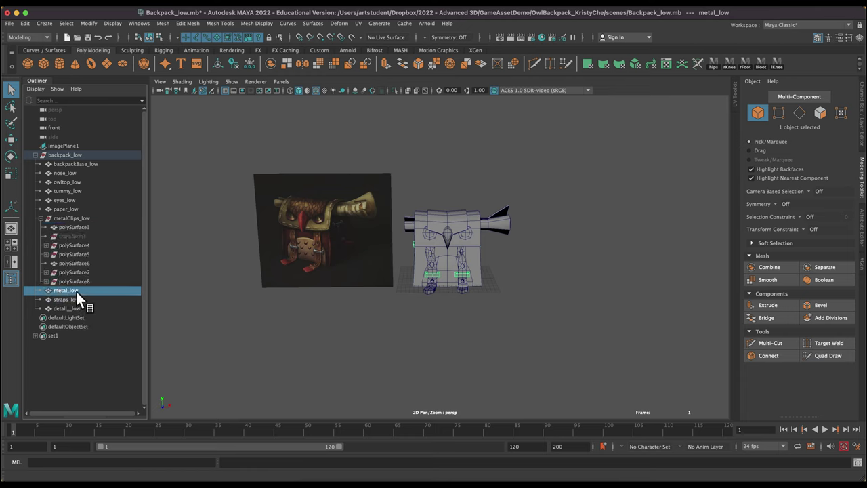
- Delete the construction history of metal_low and remove the duplicate clasp polySurface3 from the metalClips_low group
{"action": "left_click", "coordinate": [231, 65]}
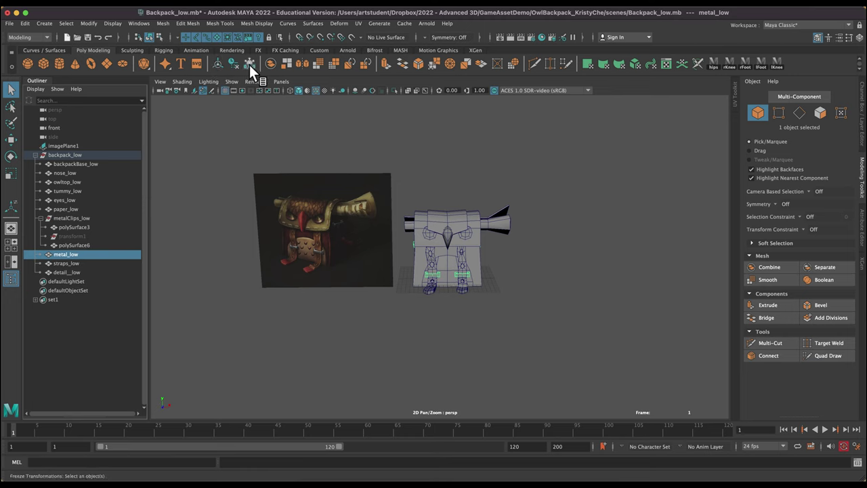
{"action": "left_click", "coordinate": [74, 227]}
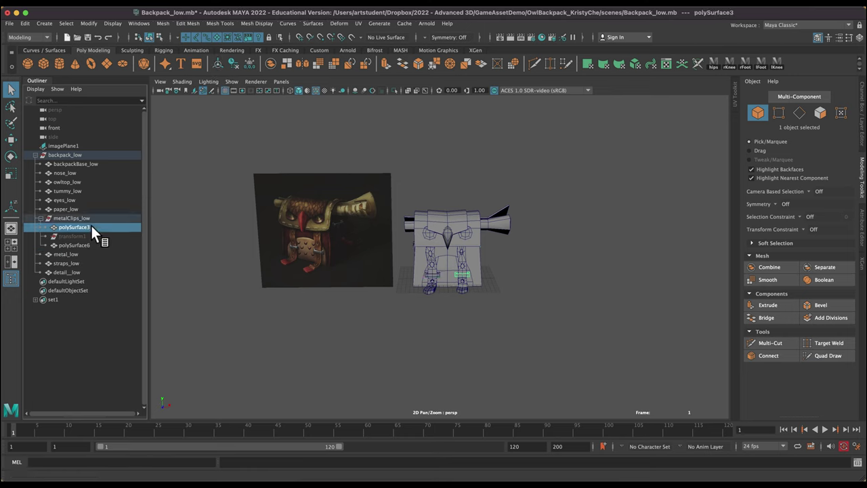
{"action": "key", "text": "w"}
{"action": "left_click", "coordinate": [623, 279]}
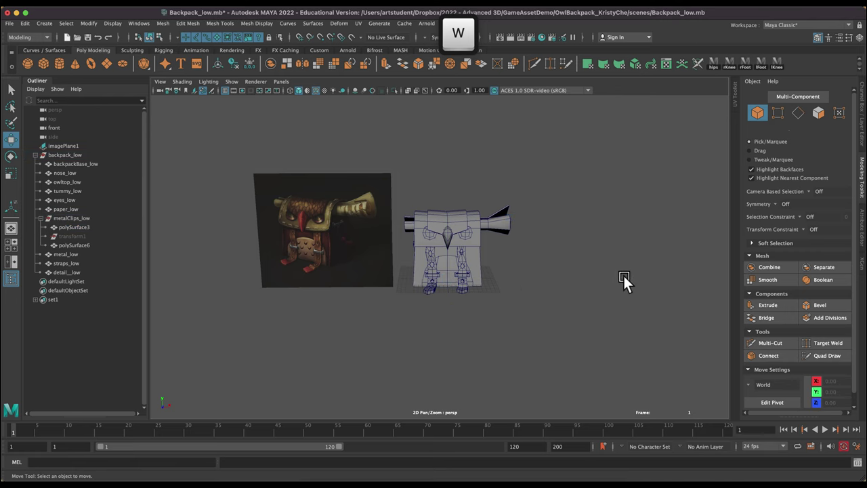
{"action": "left_click", "coordinate": [474, 280]}
{"action": "left_click_drag", "start_coordinate": [524, 277], "coordinate": [638, 279]}
{"action": "left_click", "coordinate": [496, 322]}
{"action": "left_click_drag", "start_coordinate": [562, 248], "coordinate": [620, 305]}
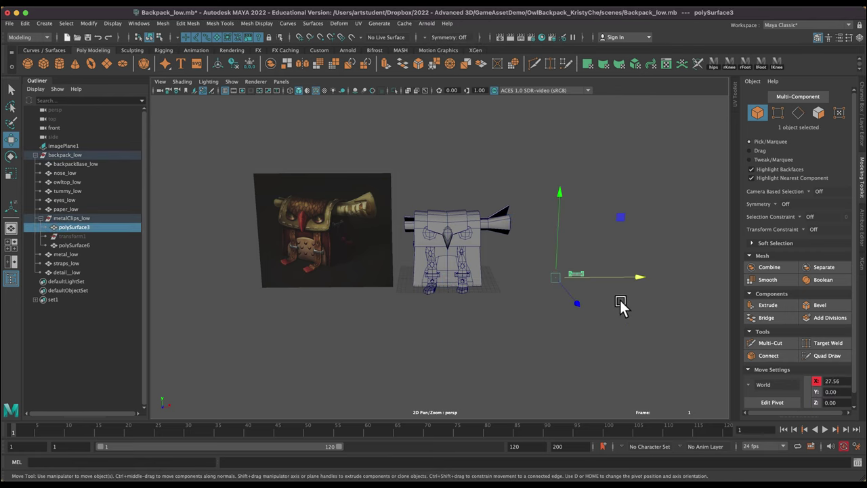
{"action": "key", "text": "Delete"}
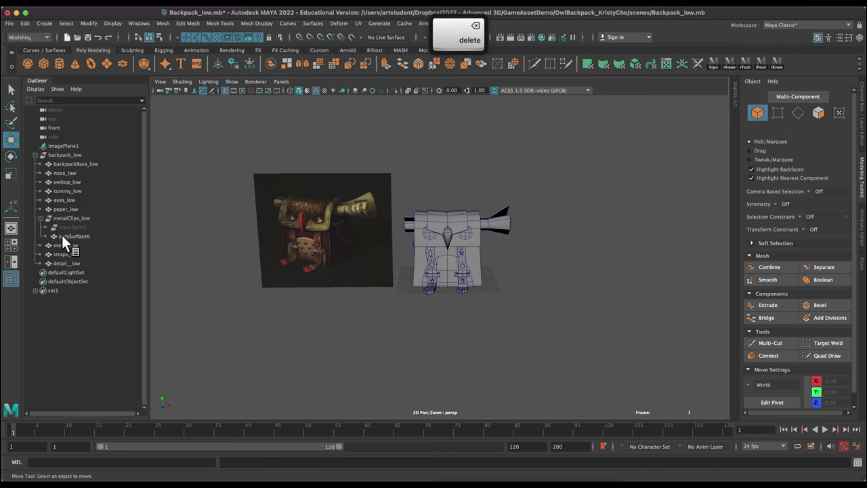
- Compare polySurface6 with metal_low, then delete the duplicate polySurface6 clasp and the leftover metalClips_low group
{"action": "left_click", "coordinate": [67, 235]}
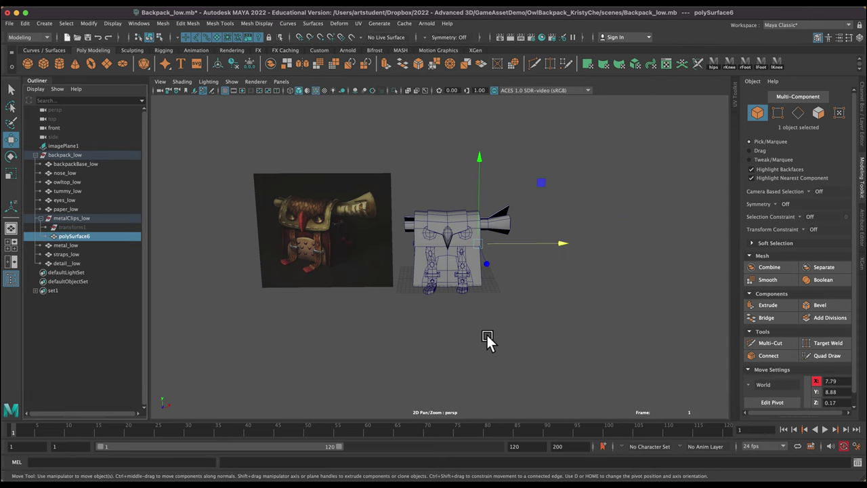
{"action": "left_click_drag", "start_coordinate": [483, 333], "coordinate": [450, 341], "text": "alt"}
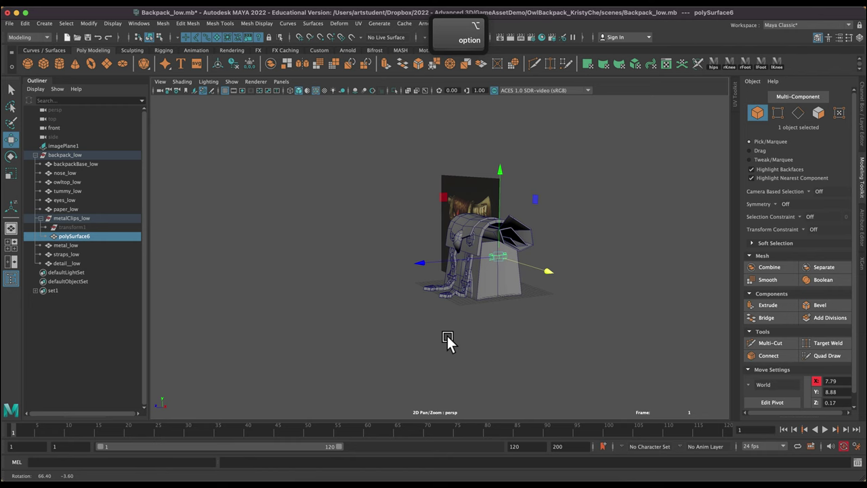
{"action": "left_click", "coordinate": [109, 245]}
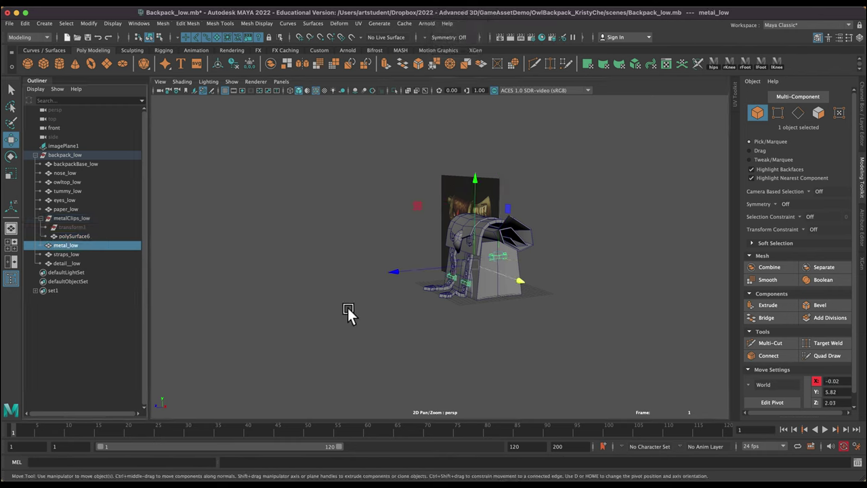
{"action": "left_click", "coordinate": [306, 299]}
{"action": "left_click", "coordinate": [67, 245]}
{"action": "left_click_drag", "start_coordinate": [219, 288], "coordinate": [312, 298], "text": "alt"}
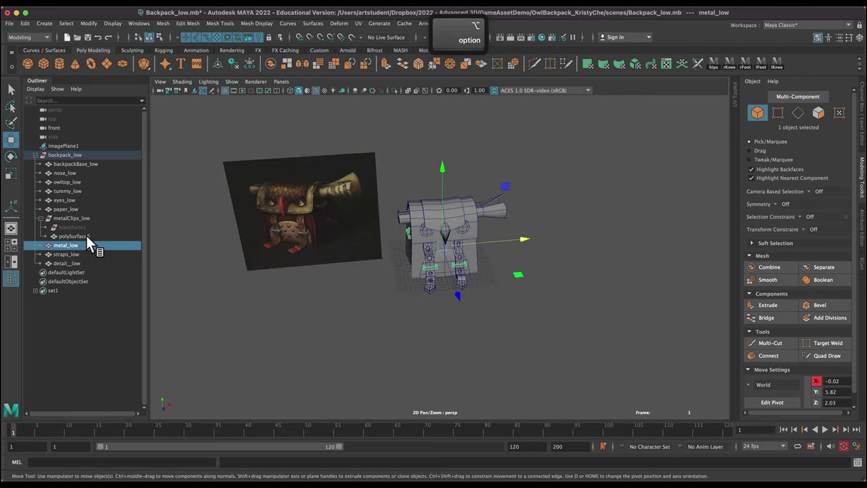
{"action": "left_click", "coordinate": [86, 236]}
{"action": "left_click_drag", "start_coordinate": [317, 232], "coordinate": [319, 270], "text": "alt"}
{"action": "key", "text": "BackSpace"}
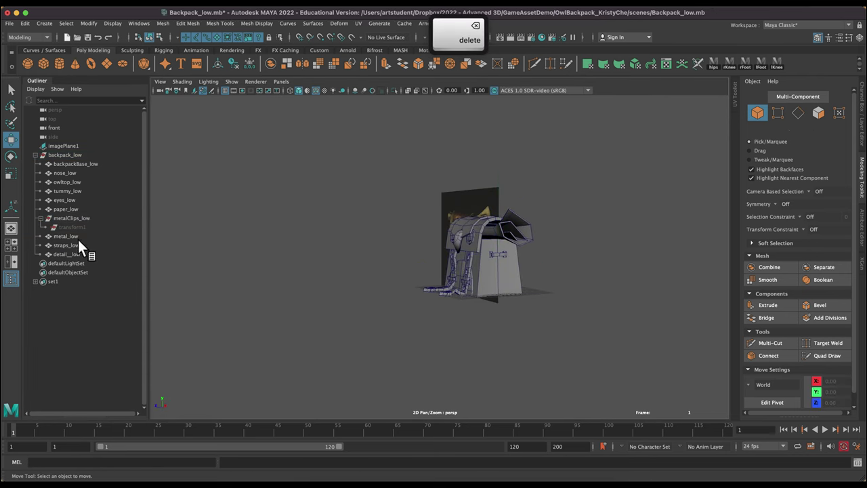
{"action": "left_click", "coordinate": [101, 218]}
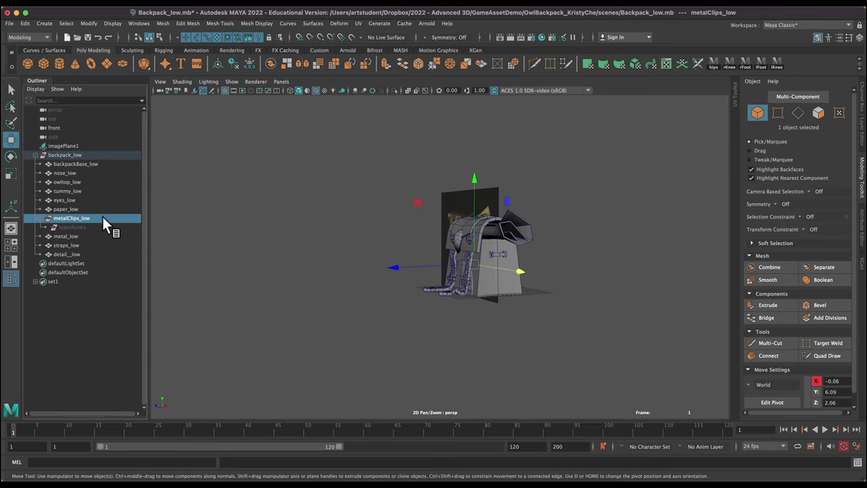
{"action": "key", "text": "BackSpace"}
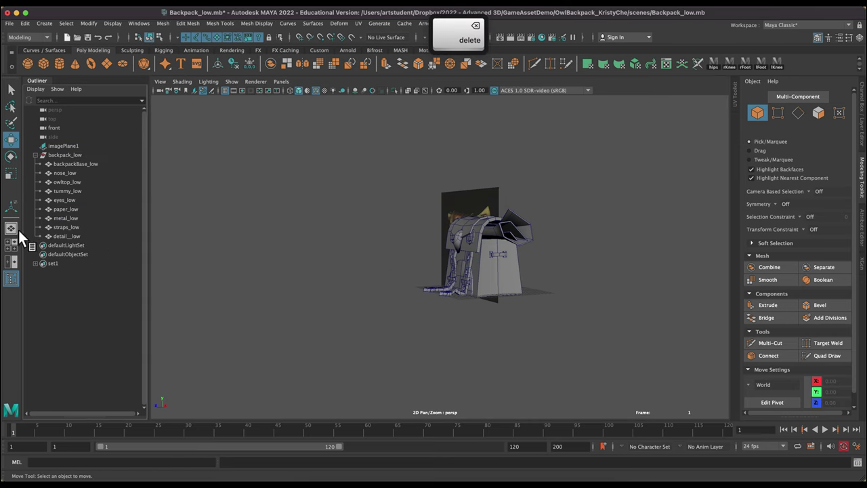
- Open the UV Editor for metal_low and examine the overlapping UV shells of the four clasps
{"action": "left_click", "coordinate": [66, 218]}
{"action": "left_click_drag", "start_coordinate": [356, 346], "coordinate": [386, 342], "text": "alt"}
{"action": "left_click", "coordinate": [358, 23]}
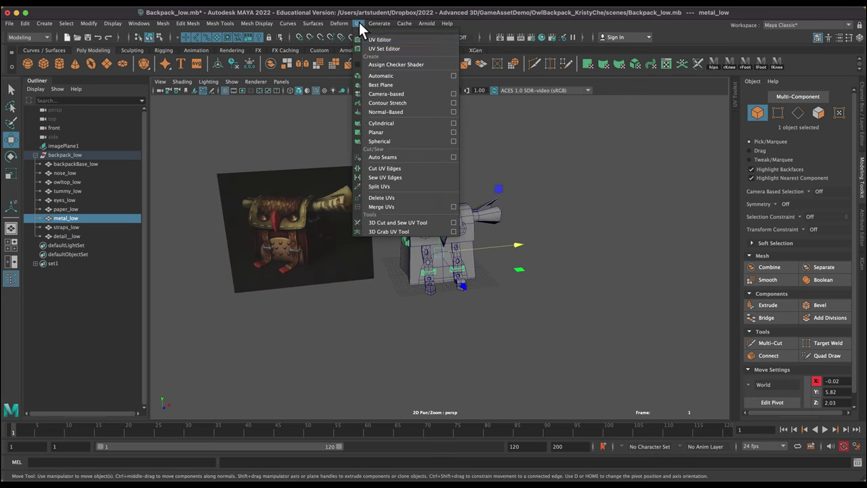
{"action": "left_click", "coordinate": [379, 39]}
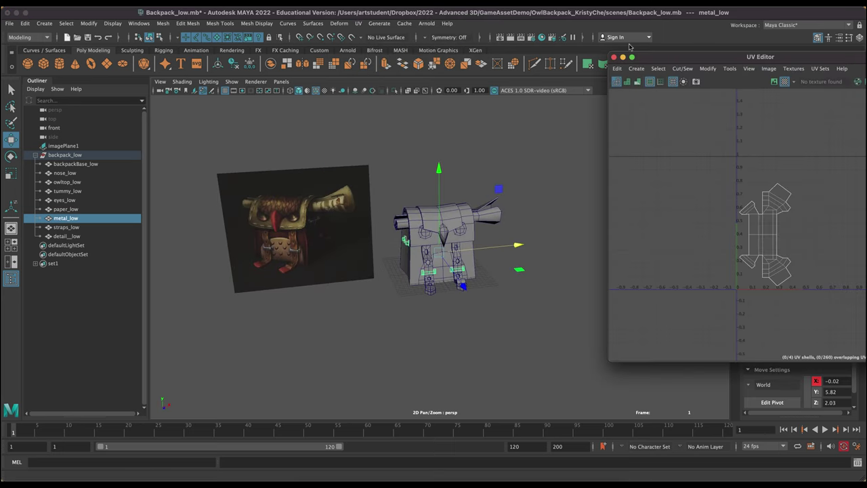
{"action": "left_click_drag", "start_coordinate": [721, 164], "coordinate": [830, 280]}
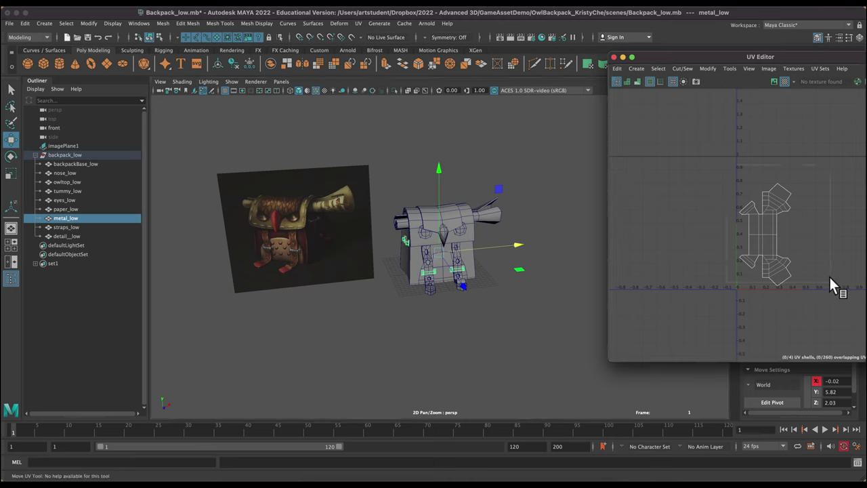
{"action": "key", "text": "r"}
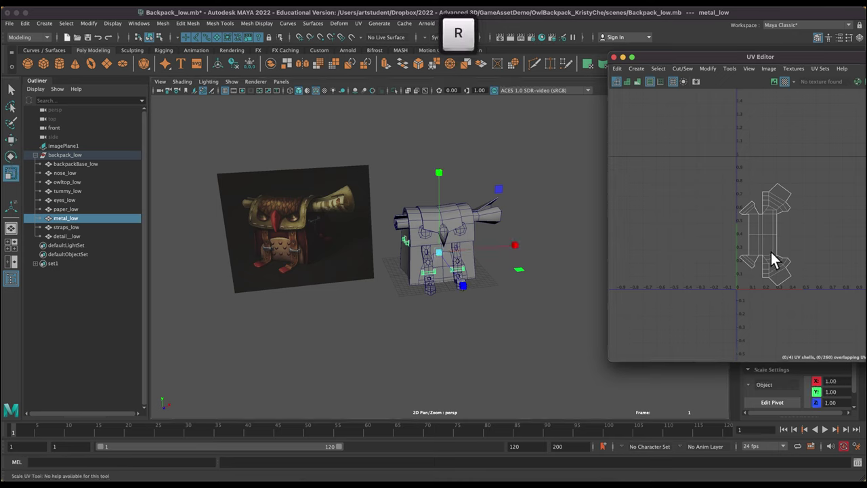
{"action": "left_click", "coordinate": [275, 207]}
{"action": "left_click", "coordinate": [300, 154]}
{"action": "left_click", "coordinate": [8, 25]}
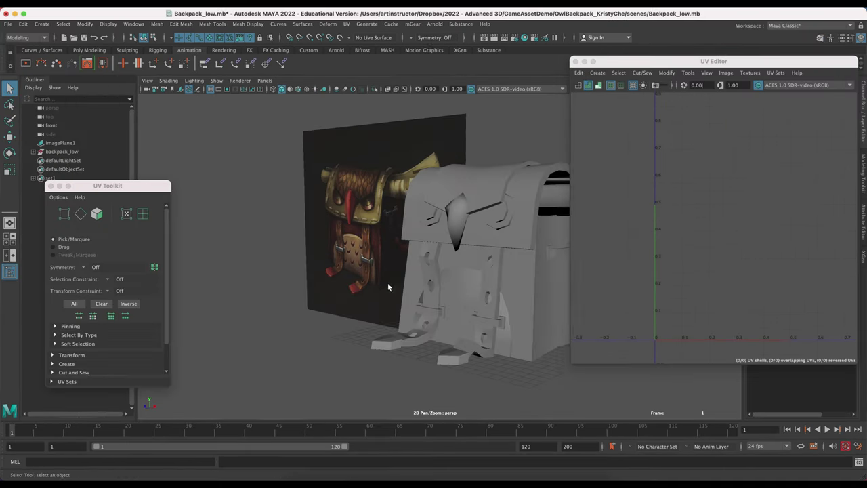
- Select the eyes_low mesh on the front of the backpack and view it up close
{"action": "right_click_drag", "start_coordinate": [298, 284], "coordinate": [300, 323], "text": "alt"}
{"action": "left_click_drag", "start_coordinate": [217, 330], "coordinate": [308, 327], "text": "alt"}
{"action": "middle_click_drag", "start_coordinate": [307, 327], "coordinate": [189, 294], "text": "alt"}
{"action": "right_click_drag", "start_coordinate": [189, 294], "coordinate": [373, 338], "text": "alt"}
{"action": "left_click", "coordinate": [418, 189]}
{"action": "left_click_drag", "start_coordinate": [547, 272], "coordinate": [454, 274], "text": "alt"}
{"action": "right_click_drag", "start_coordinate": [454, 274], "coordinate": [572, 261], "text": "alt"}
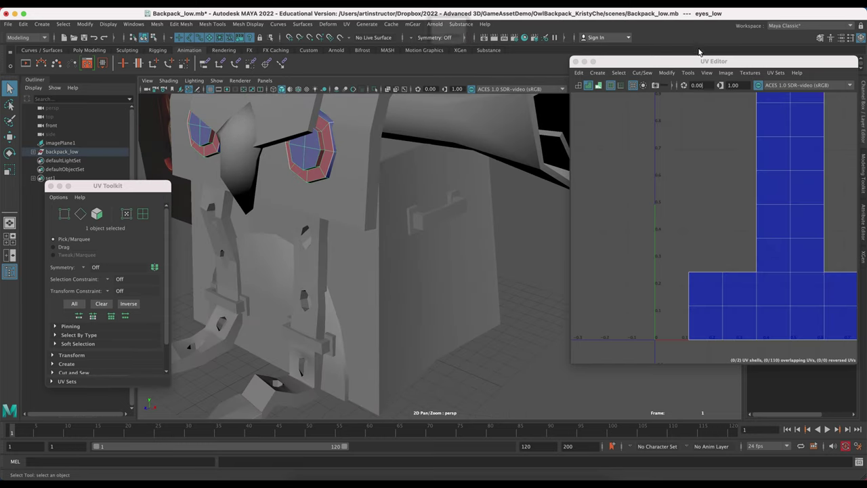
- Close the UV Toolkit and collapse the Outliner to free up workspace
{"action": "left_click", "coordinate": [51, 187]}
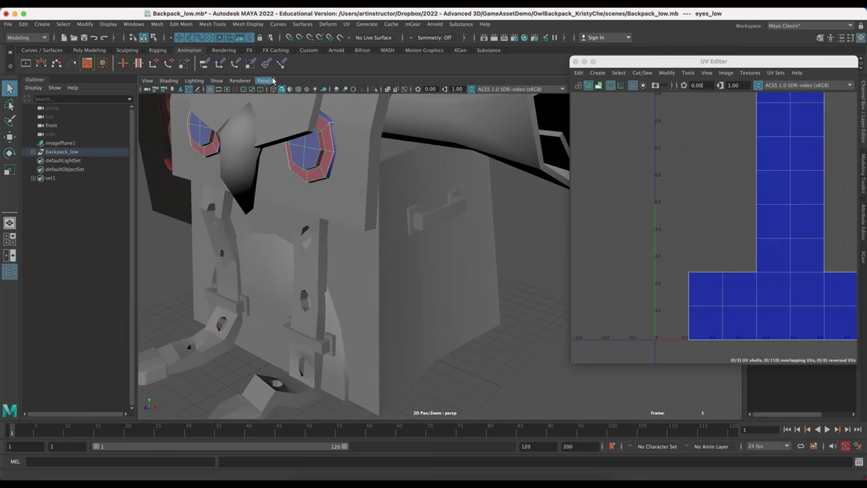
{"action": "left_click", "coordinate": [271, 80]}
{"action": "left_click", "coordinate": [271, 81]}
{"action": "double_click", "coordinate": [35, 80]}
- Close the floating UV Editor and apply the saved layout that puts the perspective view beside the UV Editor
{"action": "left_click", "coordinate": [156, 81]}
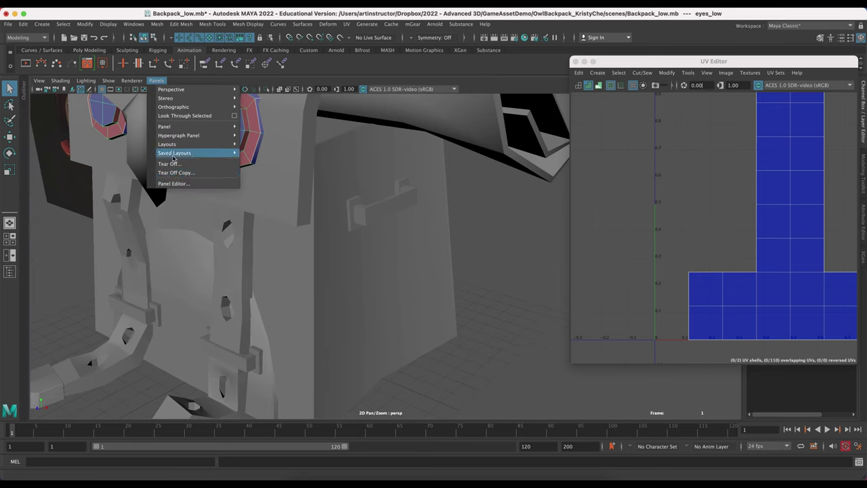
{"action": "mouse_move", "coordinate": [179, 153]}
{"action": "left_click", "coordinate": [297, 277]}
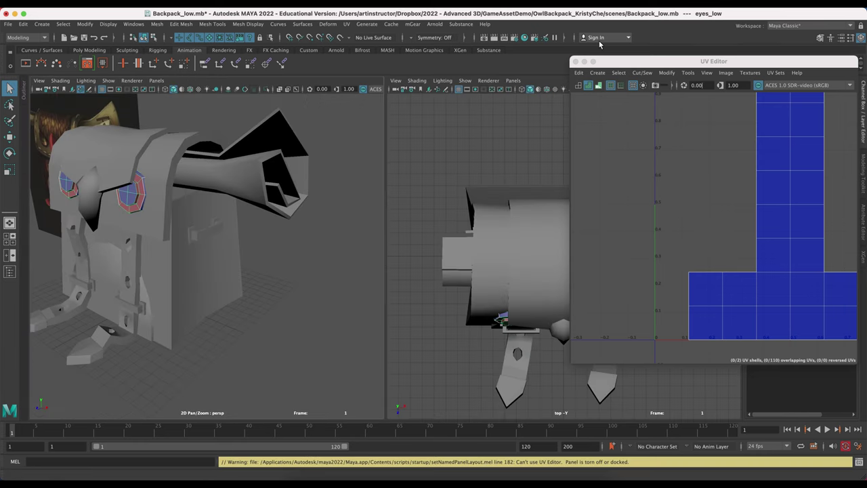
{"action": "left_click", "coordinate": [574, 62]}
{"action": "left_click", "coordinate": [512, 81]}
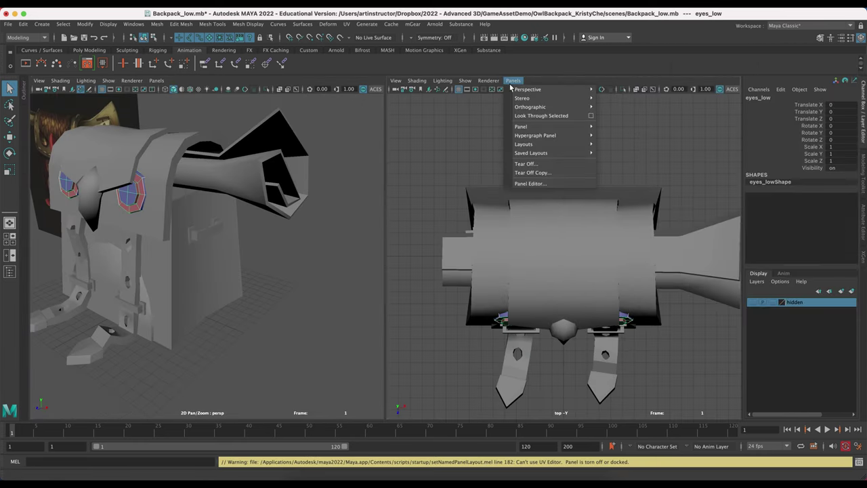
{"action": "mouse_move", "coordinate": [535, 153]}
{"action": "left_click", "coordinate": [637, 281]}
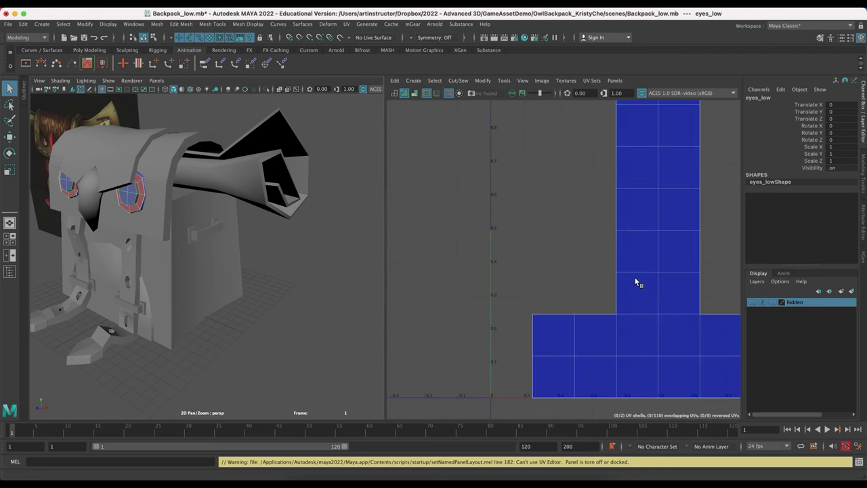
{"action": "right_click_drag", "start_coordinate": [501, 273], "coordinate": [481, 190], "text": "alt"}
{"action": "middle_click_drag", "start_coordinate": [481, 190], "coordinate": [423, 203], "text": "alt"}
- Separate the eyes_low mesh into individual eye objects
{"action": "right_click_drag", "start_coordinate": [100, 213], "coordinate": [149, 223], "text": "alt"}
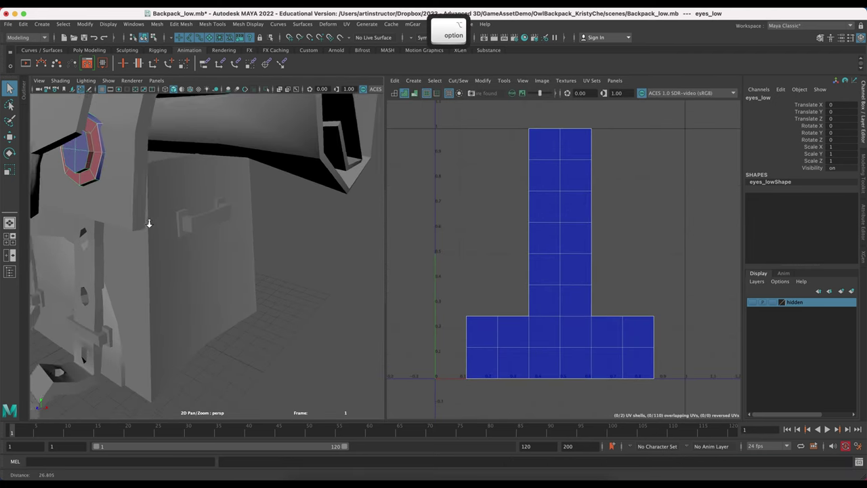
{"action": "middle_click_drag", "start_coordinate": [148, 223], "coordinate": [240, 253], "text": "alt"}
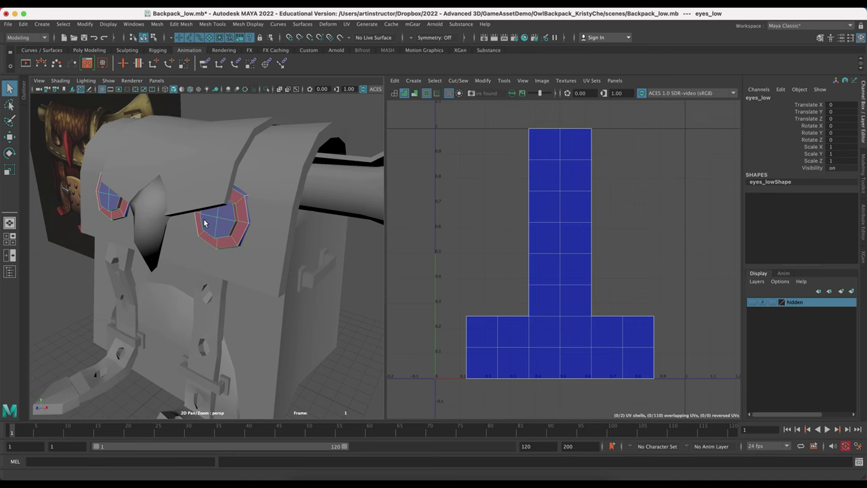
{"action": "left_click", "coordinate": [863, 178]}
{"action": "left_click", "coordinate": [824, 260]}
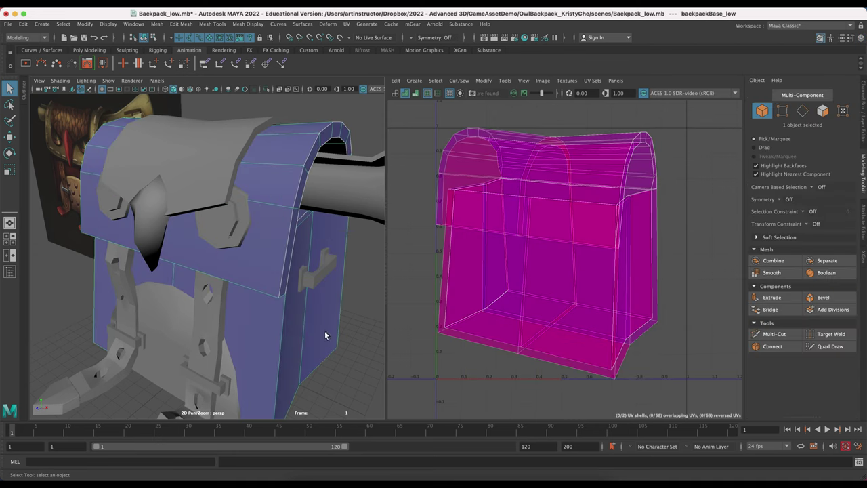
- Delete the existing UVs of the eye polySurface1 and create a camera-based UV projection for it
{"action": "left_click", "coordinate": [484, 81]}
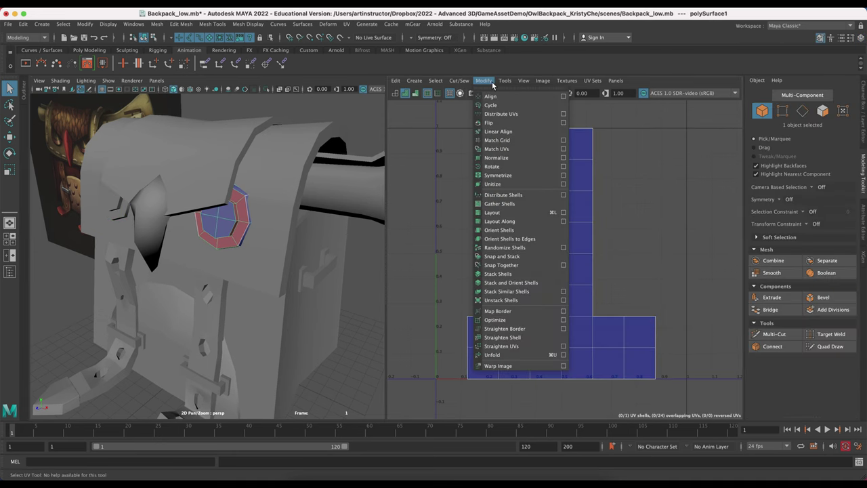
{"action": "left_click", "coordinate": [474, 246]}
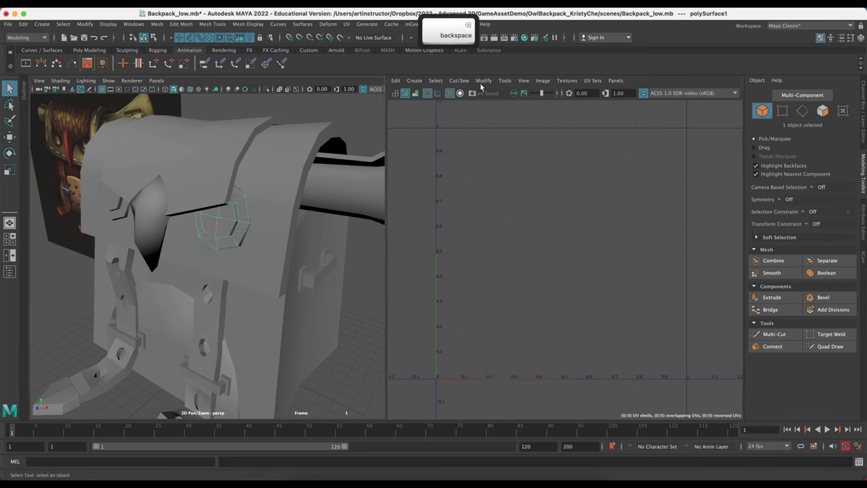
{"action": "left_click", "coordinate": [414, 81]}
{"action": "left_click", "coordinate": [441, 124]}
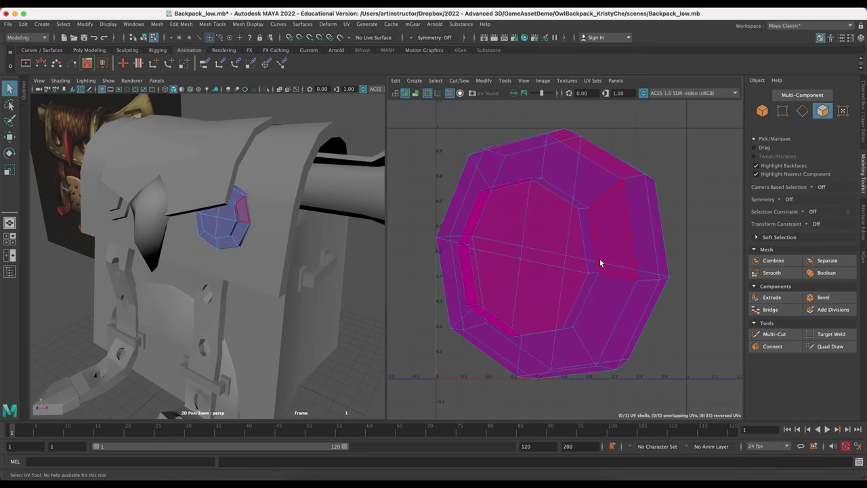
- Switch to edge selection and select the edge loop around the eye's inner disc in the UV Editor
{"action": "left_click", "coordinate": [802, 110]}
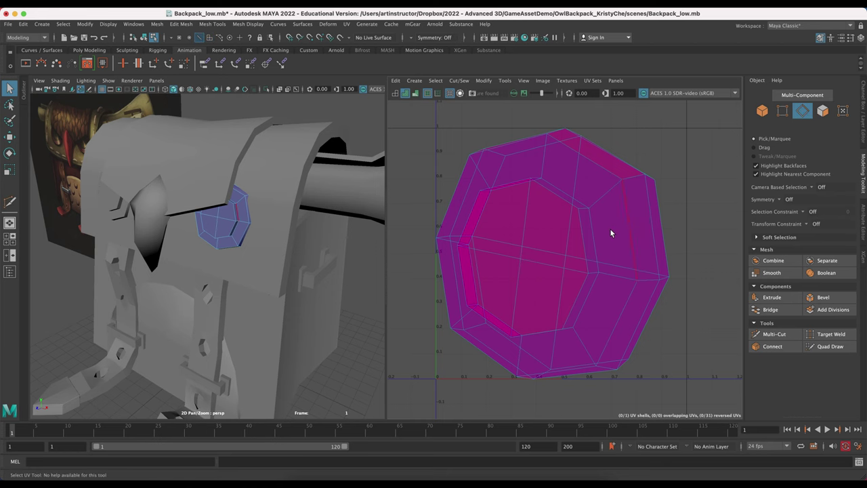
{"action": "double_click", "coordinate": [595, 240]}
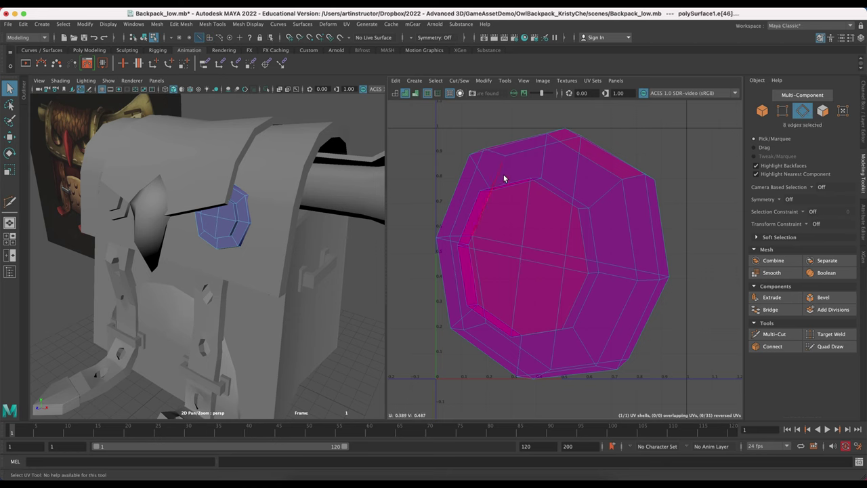
{"action": "middle_click_drag", "start_coordinate": [404, 172], "coordinate": [440, 196], "text": "alt"}
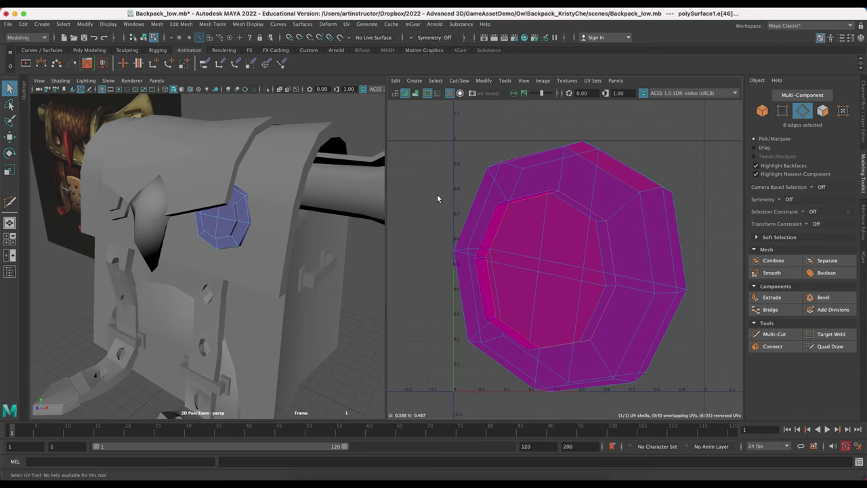
{"action": "key", "text": "alt"}
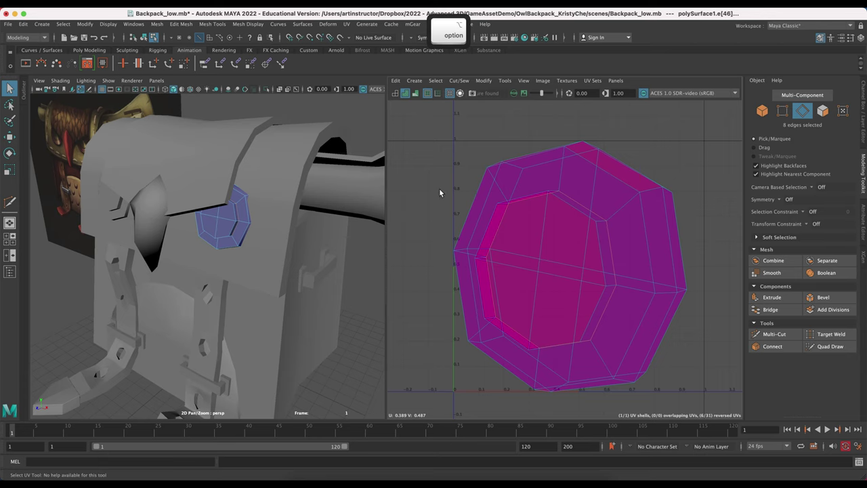
{"action": "middle_click_drag", "start_coordinate": [433, 188], "coordinate": [452, 181], "text": "alt"}
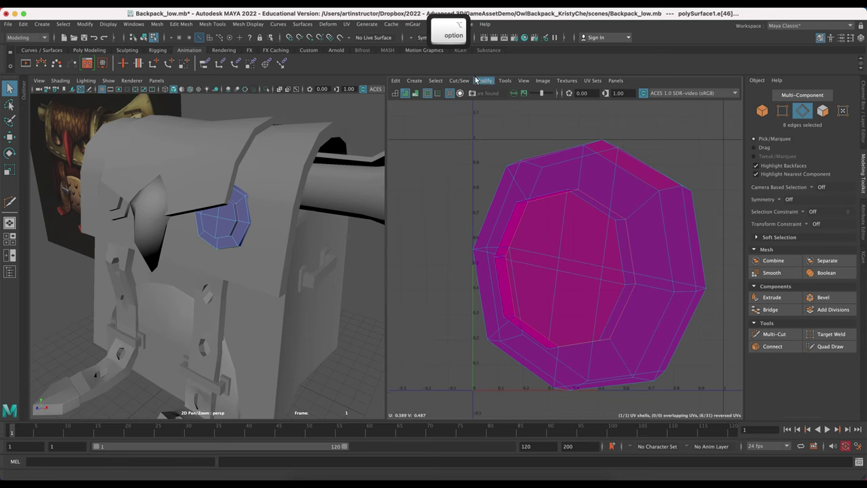
- Detach the Cut/Sew commands as a floating window and place it over the perspective view
{"action": "left_click", "coordinate": [467, 82]}
{"action": "left_click", "coordinate": [465, 88]}
{"action": "left_click_drag", "start_coordinate": [489, 81], "coordinate": [314, 287]}
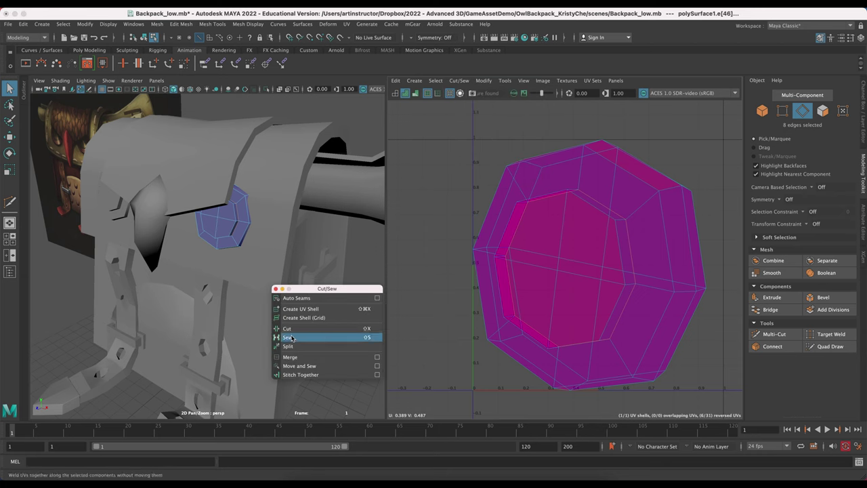
- Cut the UVs along the edge loop around the eye's inner disc and along one short edge of the disc's raised side wall
{"action": "left_click", "coordinate": [287, 329]}
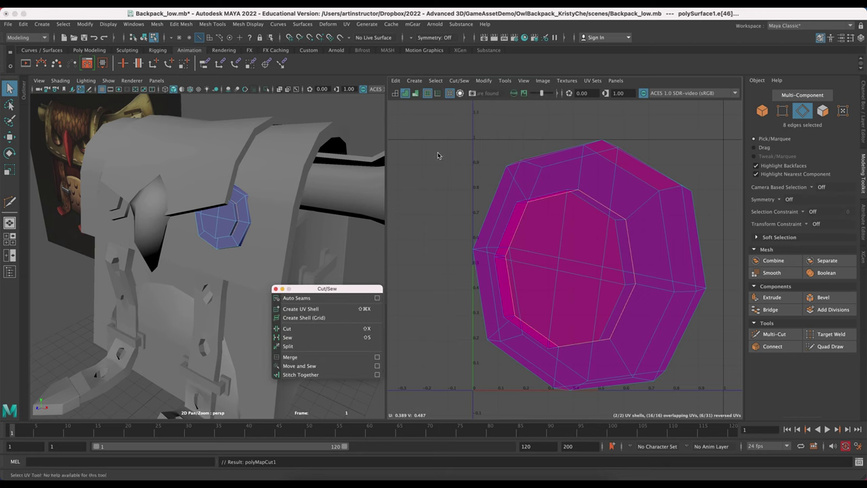
{"action": "left_click", "coordinate": [464, 201]}
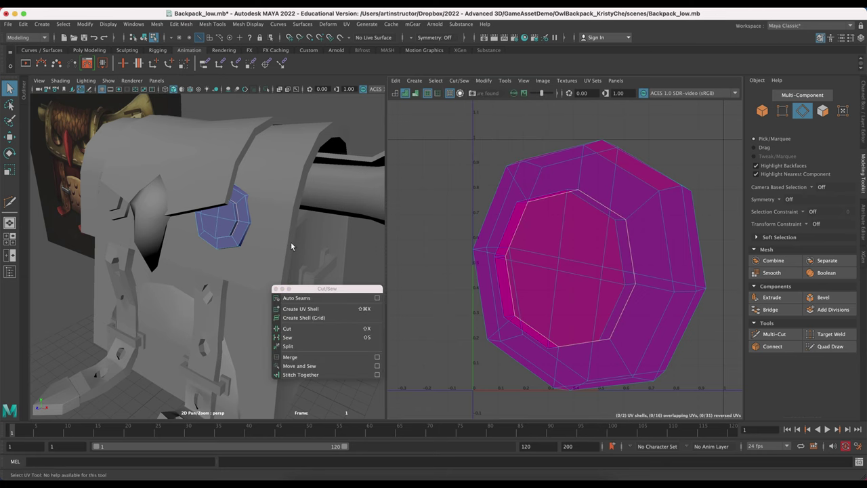
{"action": "left_click_drag", "start_coordinate": [291, 245], "coordinate": [345, 251], "text": "alt"}
{"action": "scroll", "coordinate": [336, 253], "scroll_direction": "up", "scroll_amount": 5}
{"action": "middle_click_drag", "start_coordinate": [336, 254], "coordinate": [219, 247], "text": "alt"}
{"action": "scroll", "coordinate": [219, 247], "scroll_direction": "up", "scroll_amount": 5}
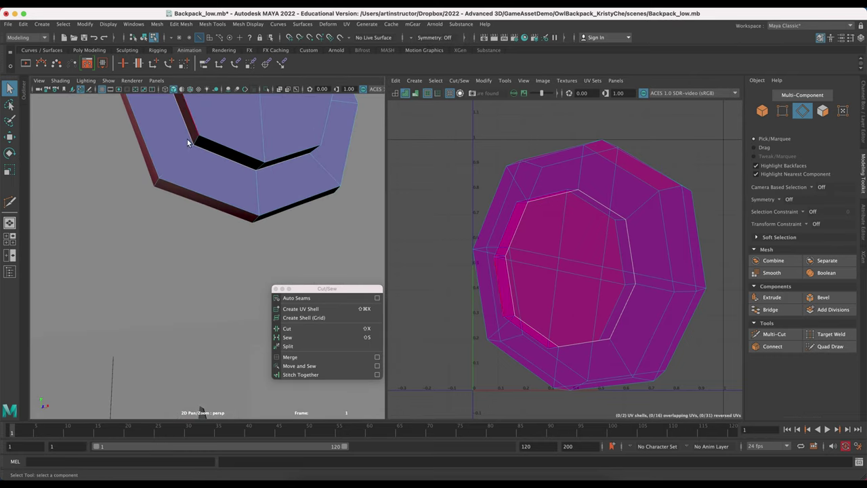
{"action": "left_click", "coordinate": [194, 141]}
{"action": "mouse_move", "coordinate": [294, 220]}
{"action": "left_mouse_down", "text": "alt"}
{"action": "mouse_move", "coordinate": [298, 227]}
{"action": "mouse_move", "coordinate": [279, 227]}
{"action": "left_mouse_up", "text": "alt"}
{"action": "left_click", "coordinate": [134, 245], "text": "shift"}
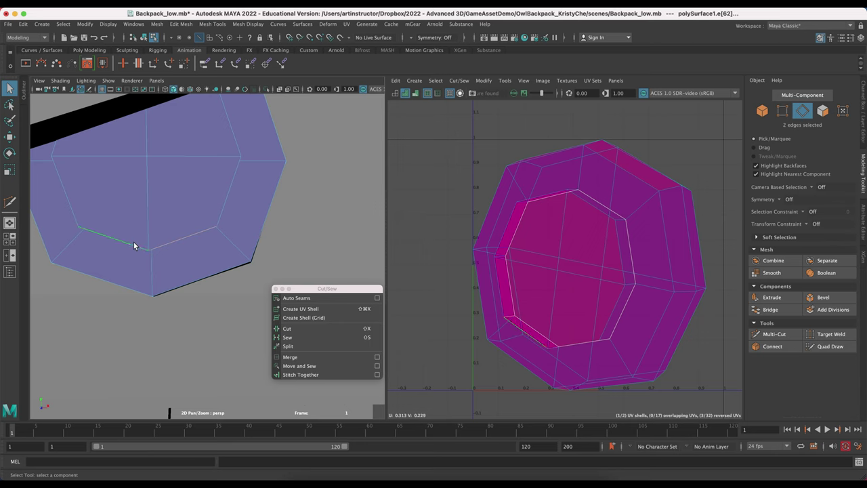
{"action": "left_click", "coordinate": [235, 137], "text": "shift"}
{"action": "right_click_drag", "start_coordinate": [581, 321], "coordinate": [556, 199], "text": "alt"}
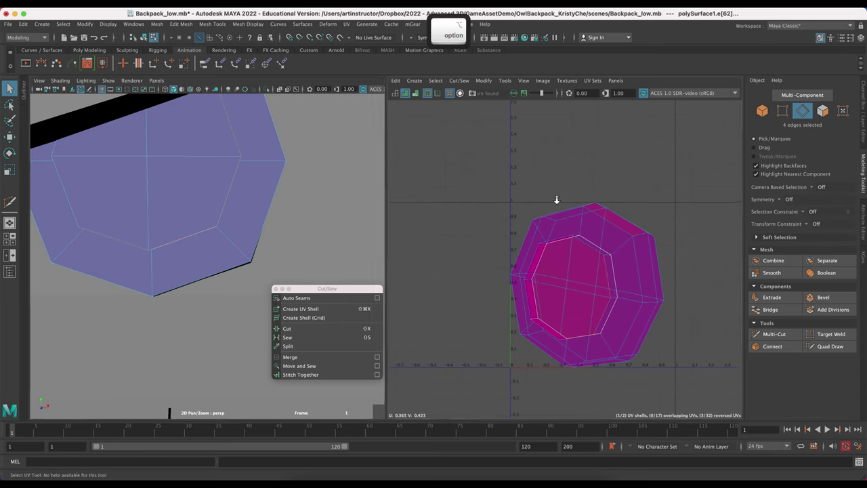
{"action": "left_click_drag", "start_coordinate": [365, 246], "coordinate": [254, 239], "text": "alt"}
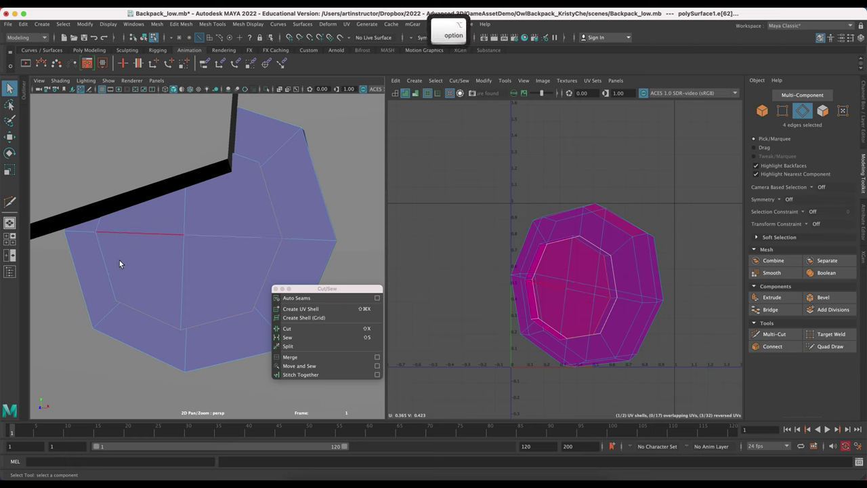
{"action": "left_click", "coordinate": [332, 151]}
{"action": "right_click_drag", "start_coordinate": [332, 150], "coordinate": [242, 247], "text": "alt"}
{"action": "left_click", "coordinate": [500, 191]}
{"action": "left_click", "coordinate": [223, 213]}
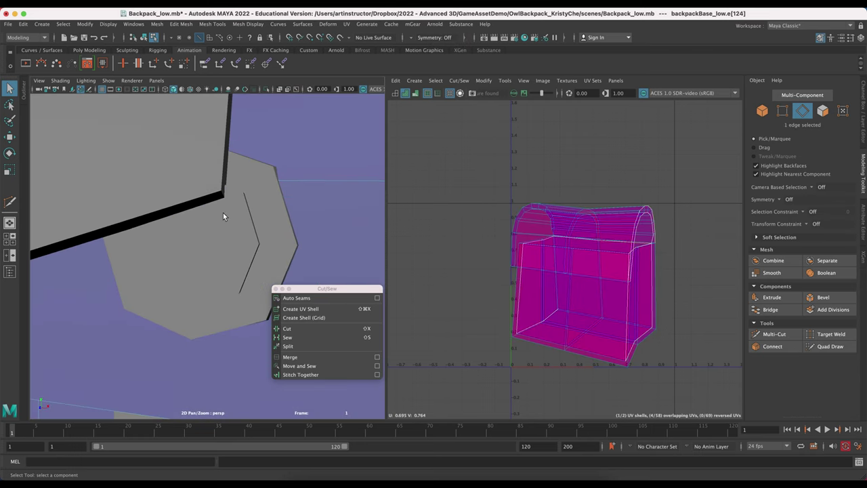
{"action": "right_click_drag", "start_coordinate": [351, 115], "coordinate": [368, 98]}
{"action": "left_click", "coordinate": [254, 215]}
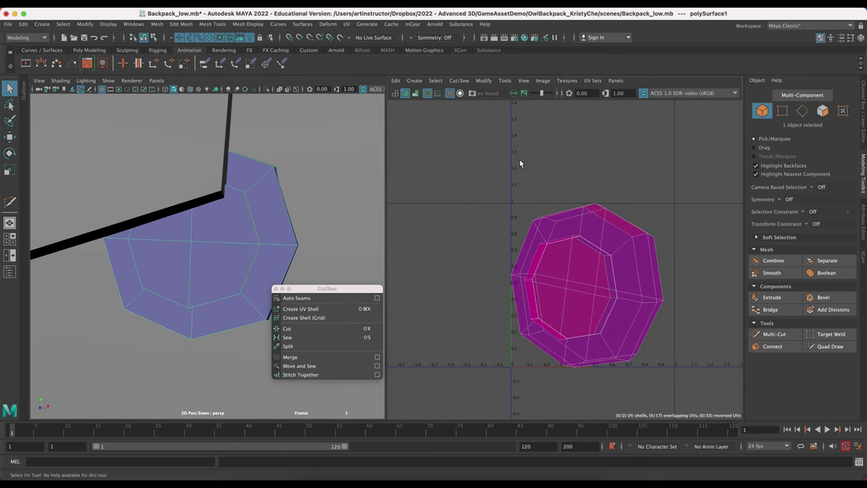
- Cut the UVs along one radial edge of the eye's outer ring and along the connected edges down its side
{"action": "key", "text": "alt"}
{"action": "right_click_drag", "start_coordinate": [571, 297], "coordinate": [571, 270]}
{"action": "left_click", "coordinate": [137, 293]}
{"action": "left_click", "coordinate": [304, 327]}
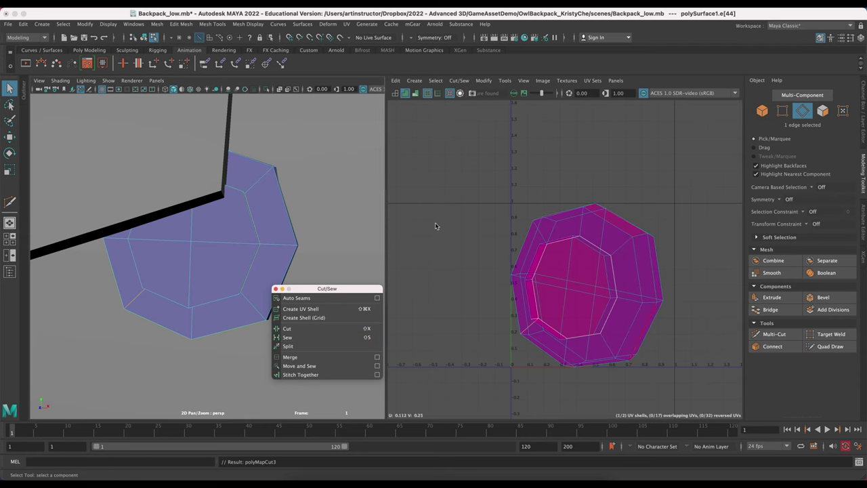
{"action": "double_click", "coordinate": [167, 325]}
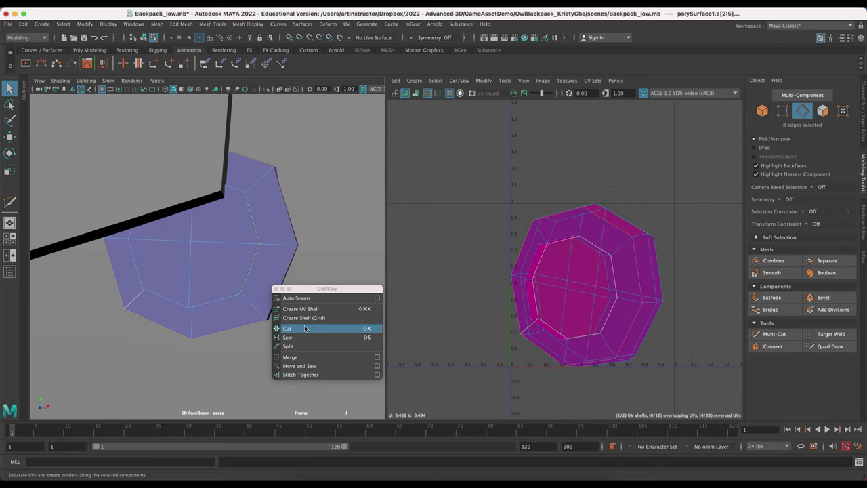
{"action": "left_click_drag", "start_coordinate": [339, 257], "coordinate": [252, 279], "text": "alt"}
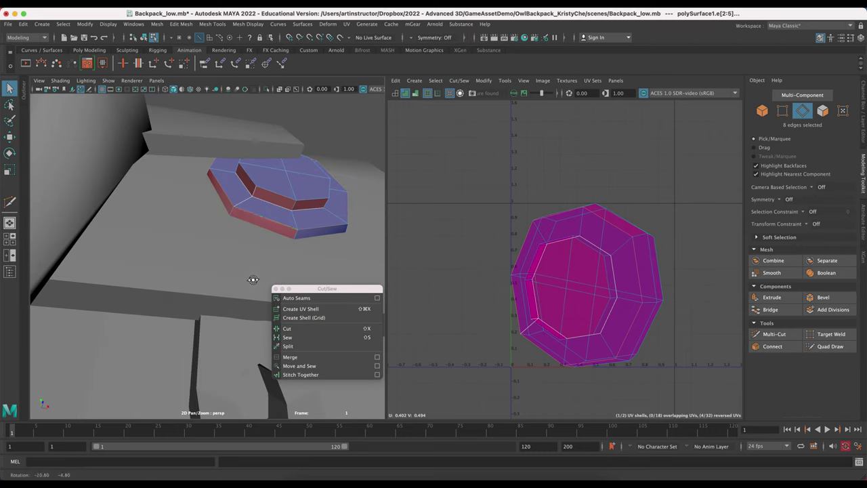
{"action": "double_click", "coordinate": [233, 211]}
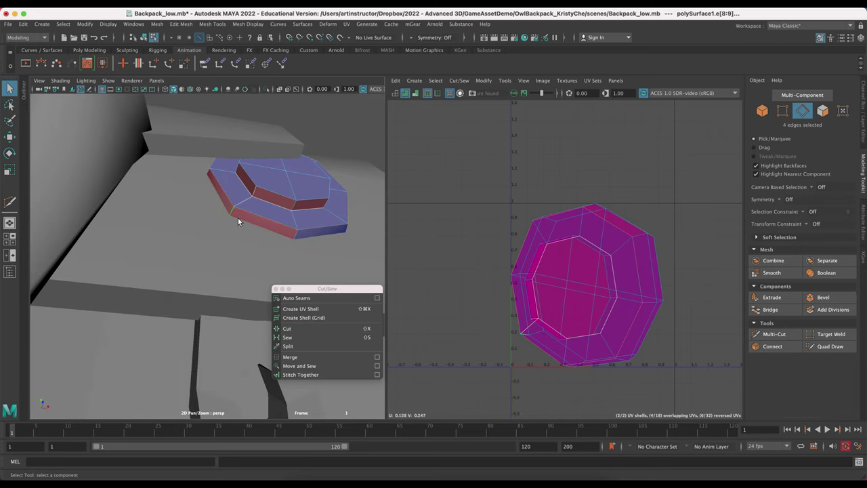
{"action": "left_click", "coordinate": [295, 329]}
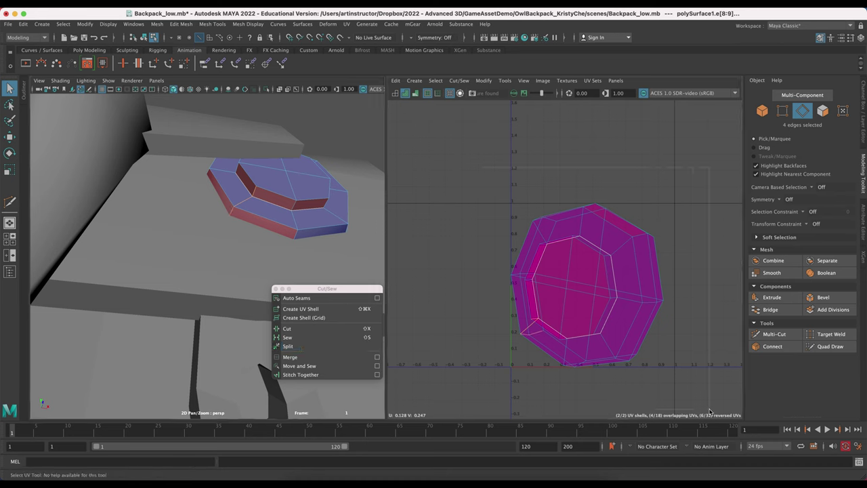
- Unfold all UVs of the eye from the whole edge selection
{"action": "left_click", "coordinate": [483, 81]}
{"action": "left_click", "coordinate": [519, 355]}
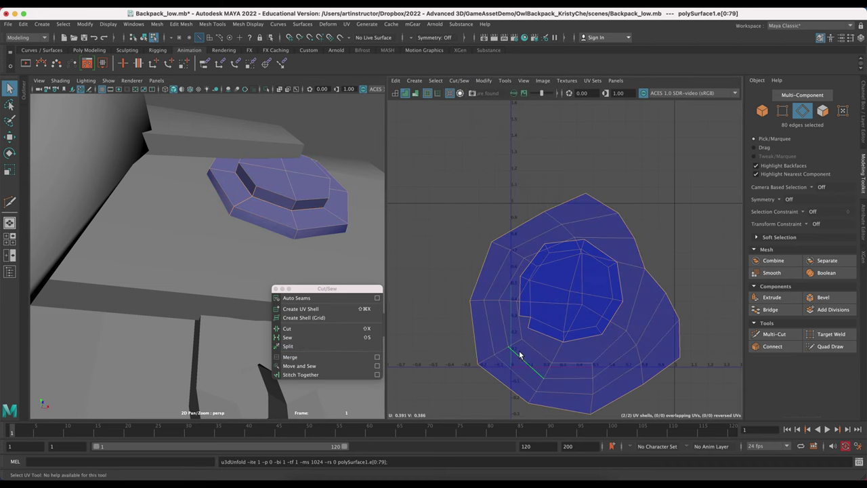
{"action": "right_click_drag", "start_coordinate": [664, 222], "coordinate": [572, 174], "text": "alt"}
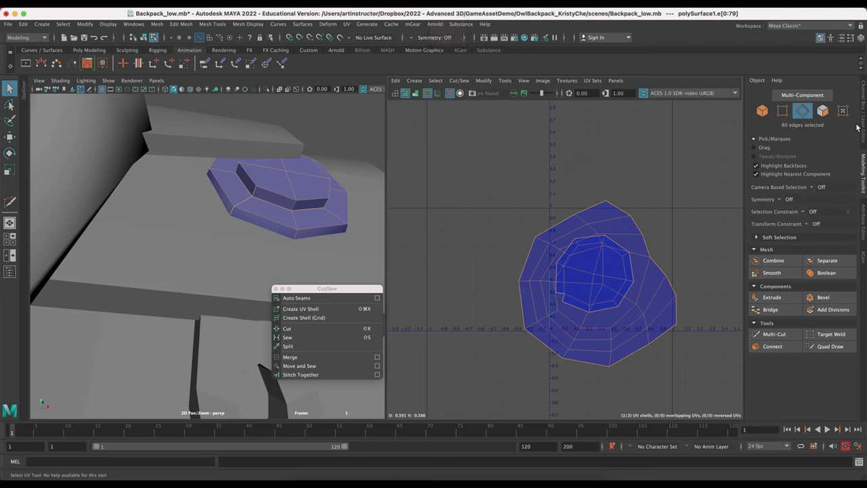
- Switch to UV shell selection and examine which faces of the eye belong to the outer ring's shell
{"action": "left_click", "coordinate": [763, 112]}
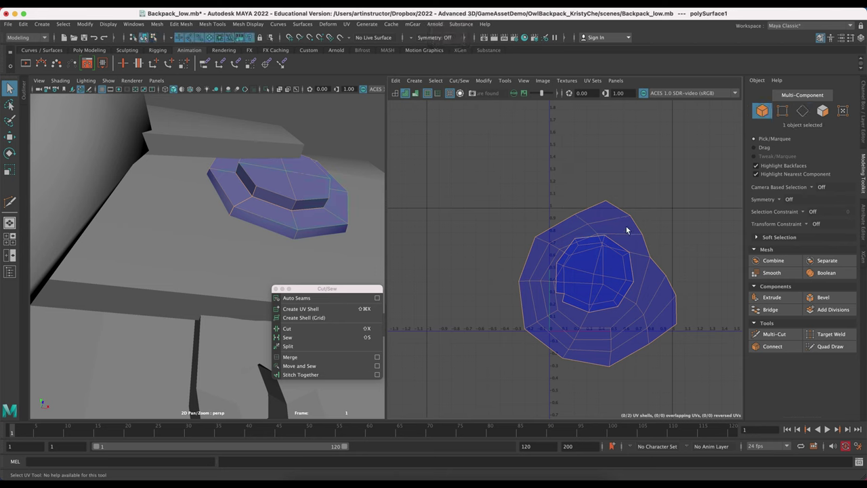
{"action": "mouse_move", "coordinate": [626, 231]}
{"action": "right_mouse_down"}
{"action": "mouse_move", "coordinate": [628, 245]}
{"action": "mouse_move", "coordinate": [632, 237]}
{"action": "right_mouse_up"}
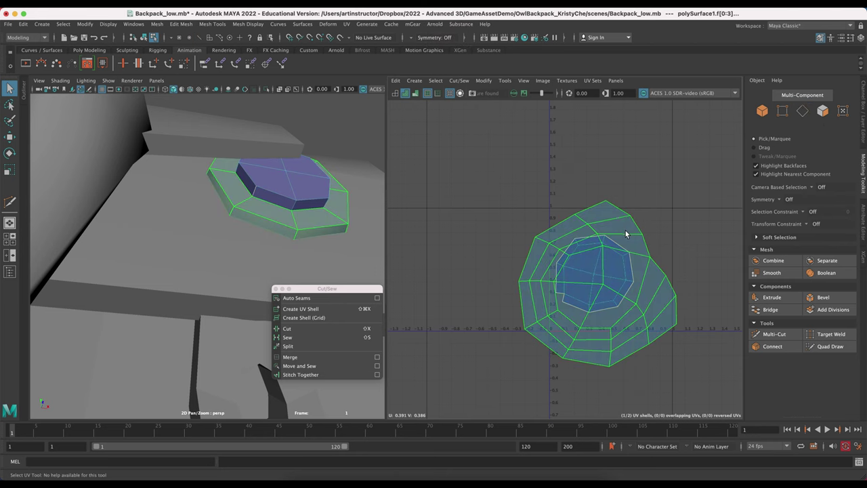
{"action": "left_click", "coordinate": [204, 197]}
{"action": "left_click", "coordinate": [555, 273]}
{"action": "left_click", "coordinate": [311, 244]}
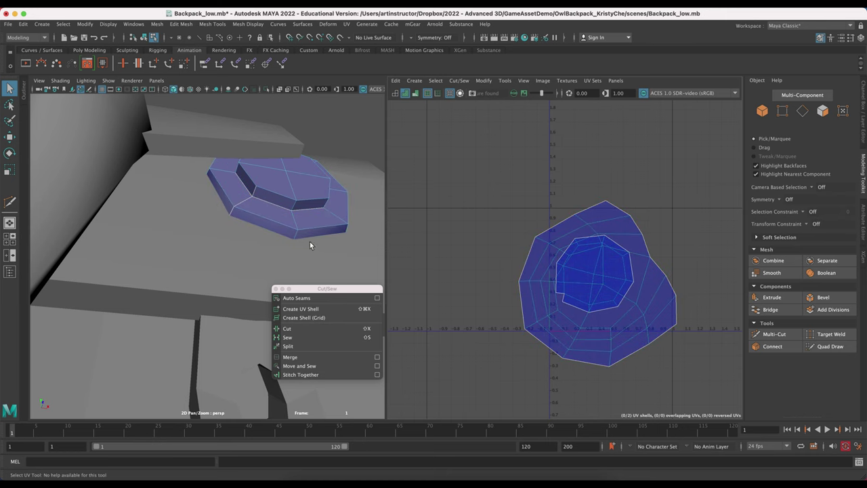
{"action": "left_click", "coordinate": [299, 229]}
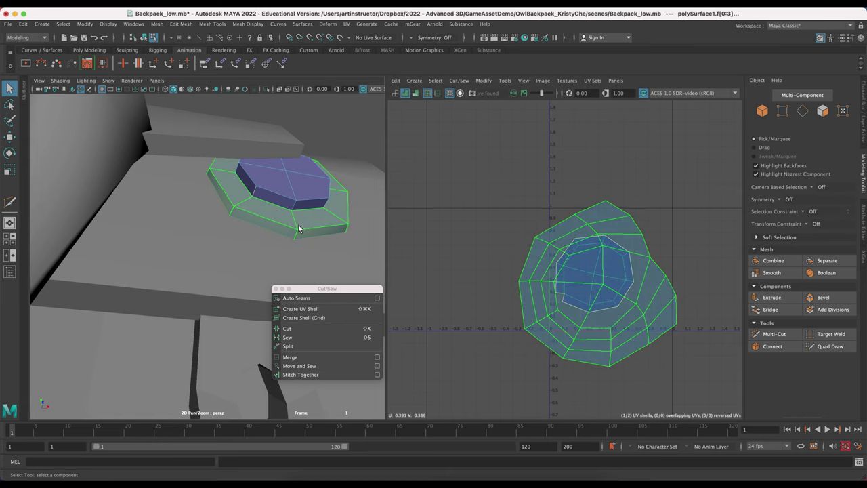
{"action": "left_click", "coordinate": [490, 170]}
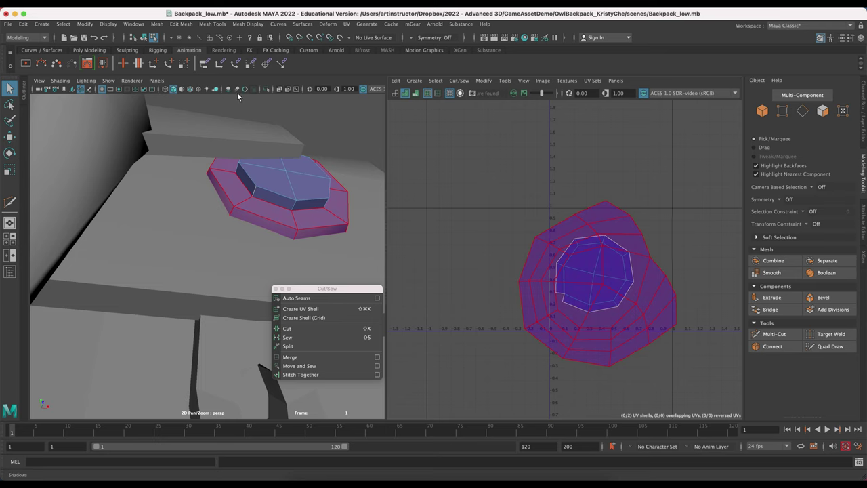
- Return to object mode and isolate the eye in the perspective view
{"action": "left_click", "coordinate": [266, 88]}
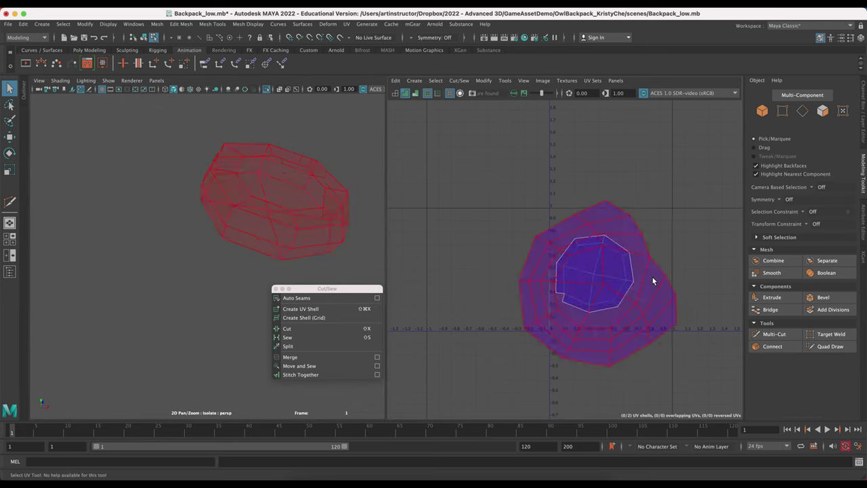
{"action": "left_click", "coordinate": [623, 265]}
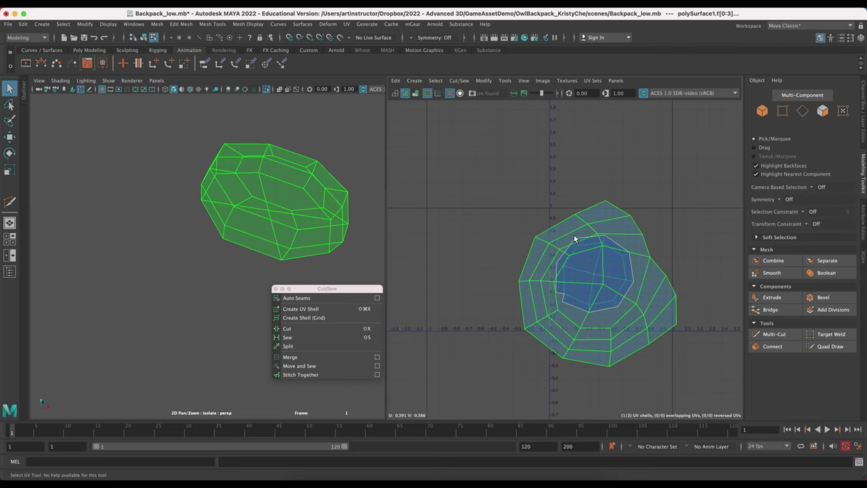
{"action": "left_click", "coordinate": [267, 90]}
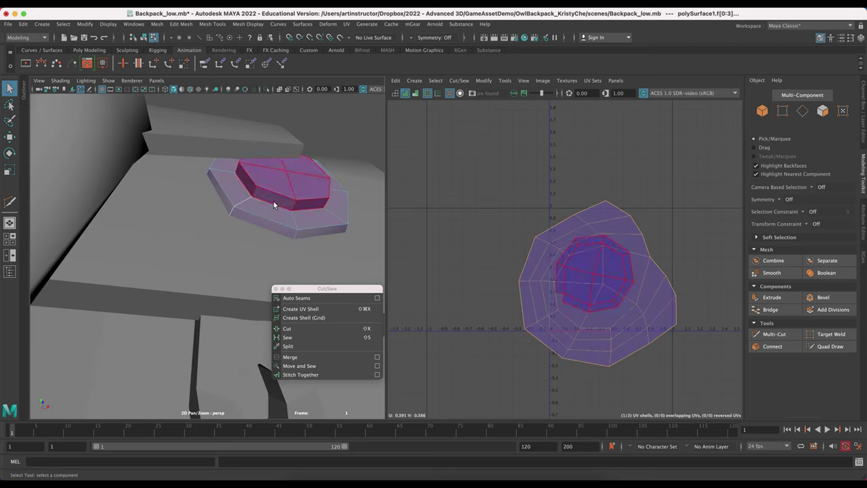
{"action": "key", "text": "F8"}
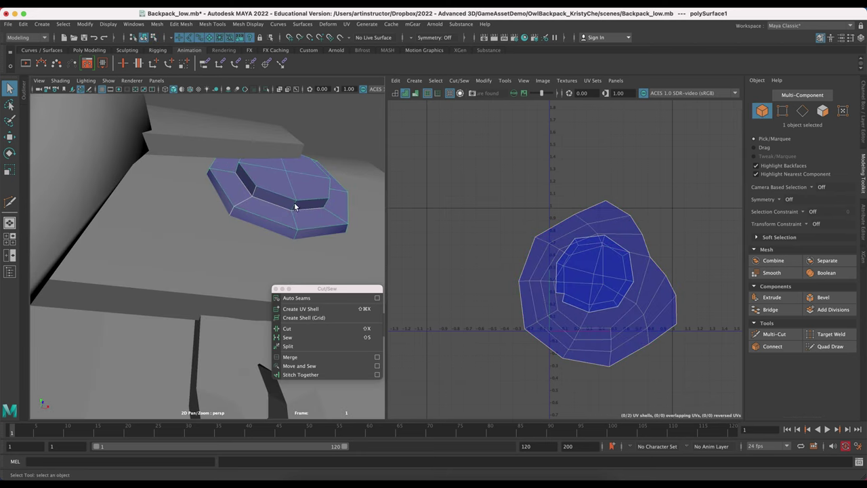
{"action": "left_click", "coordinate": [266, 89]}
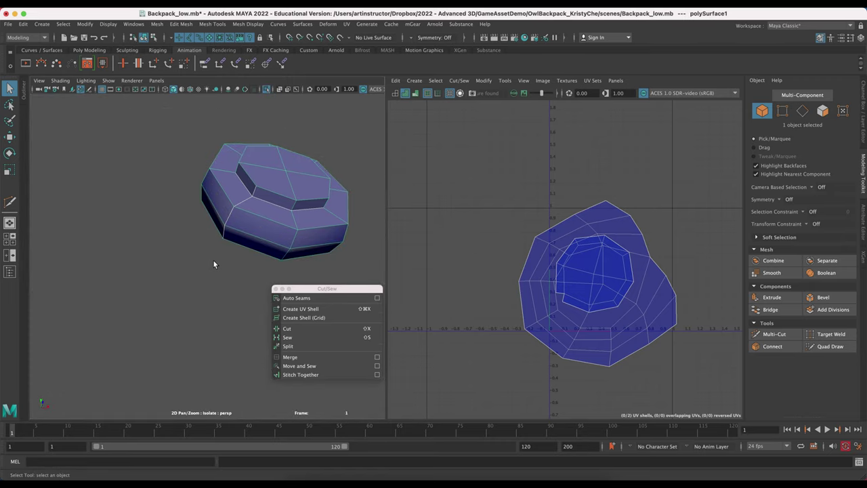
- Select the four flat faces on the back of the eye and delete them
{"action": "left_click_drag", "start_coordinate": [212, 259], "coordinate": [295, 291], "text": "alt"}
{"action": "middle_click_drag", "start_coordinate": [305, 219], "coordinate": [292, 187], "text": "alt"}
{"action": "right_click_drag", "start_coordinate": [292, 187], "coordinate": [346, 262], "text": "alt"}
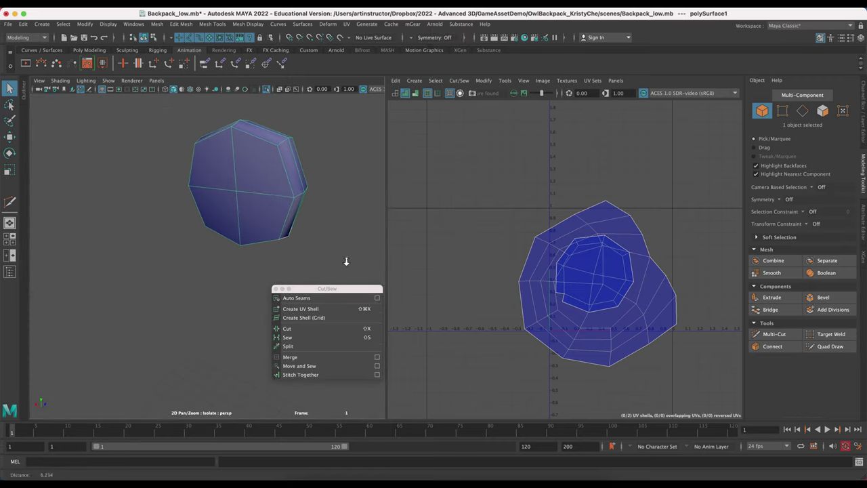
{"action": "left_click", "coordinate": [841, 111]}
{"action": "left_click", "coordinate": [823, 113]}
{"action": "left_click", "coordinate": [209, 180]}
{"action": "left_click", "coordinate": [258, 170], "text": "shift"}
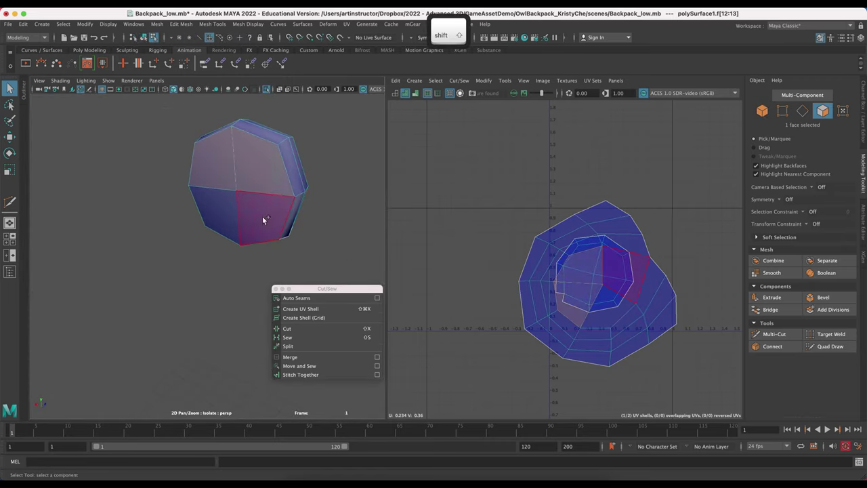
{"action": "left_click", "coordinate": [263, 218], "text": "shift"}
{"action": "left_click", "coordinate": [221, 214], "text": "shift"}
{"action": "key", "text": "BackSpace"}
- Unfold the whole eye object's UVs again, letting its non-manifold geometry be fixed
{"action": "left_click_drag", "start_coordinate": [325, 261], "coordinate": [234, 262], "text": "alt"}
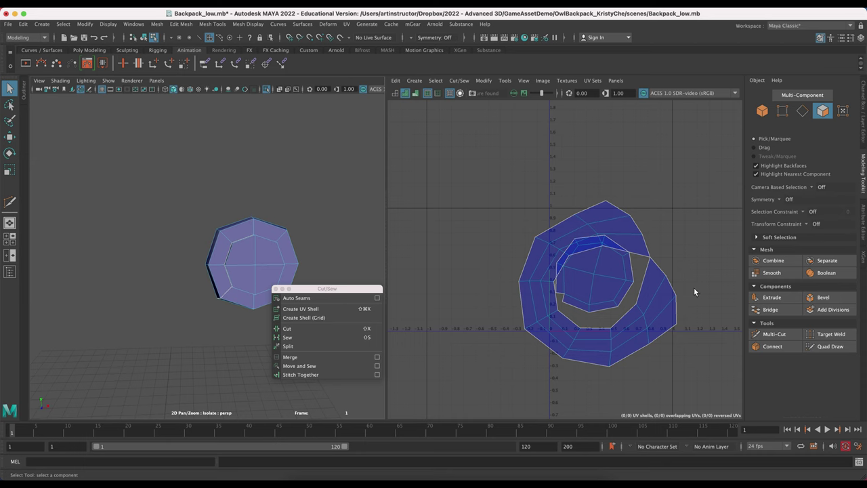
{"action": "left_click", "coordinate": [647, 256]}
{"action": "left_click", "coordinate": [762, 110]}
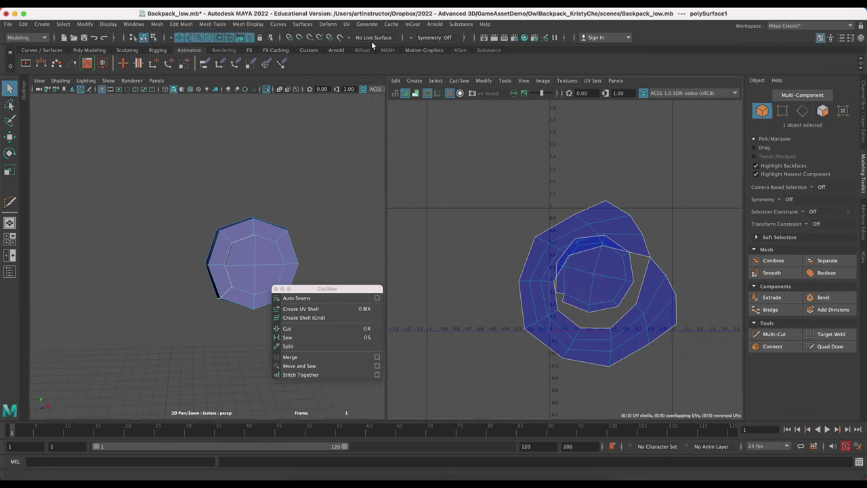
{"action": "left_click", "coordinate": [483, 81]}
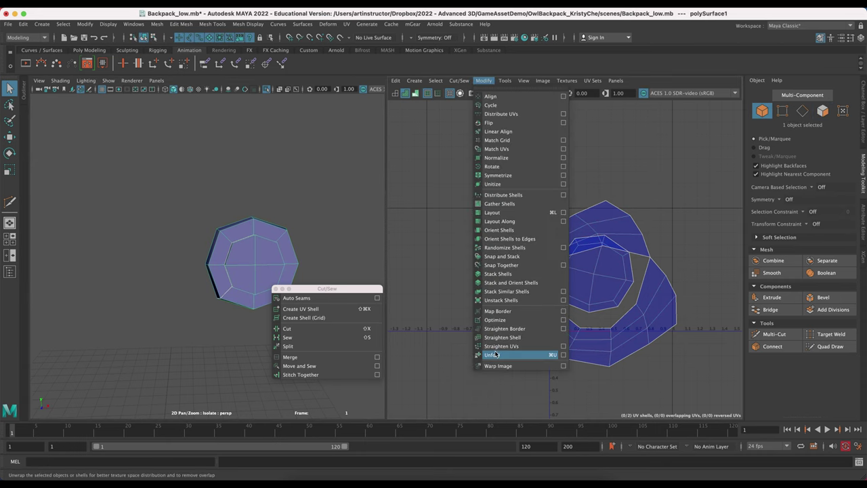
{"action": "left_click", "coordinate": [543, 348]}
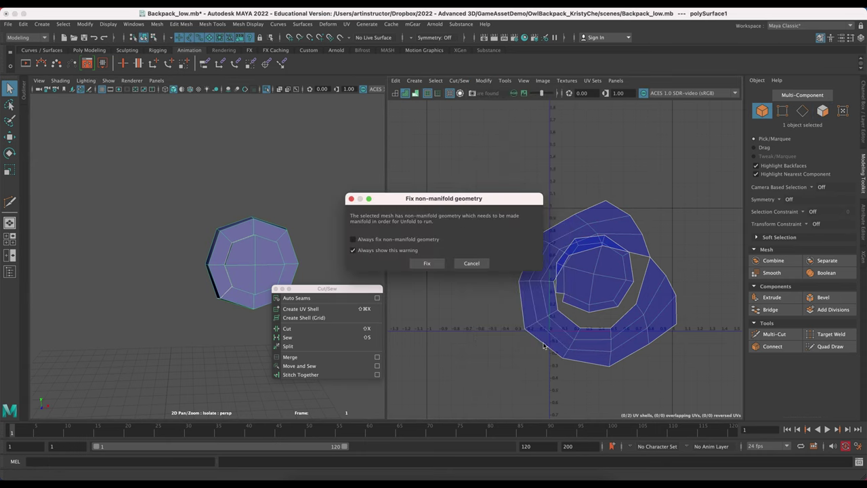
{"action": "left_click", "coordinate": [426, 264]}
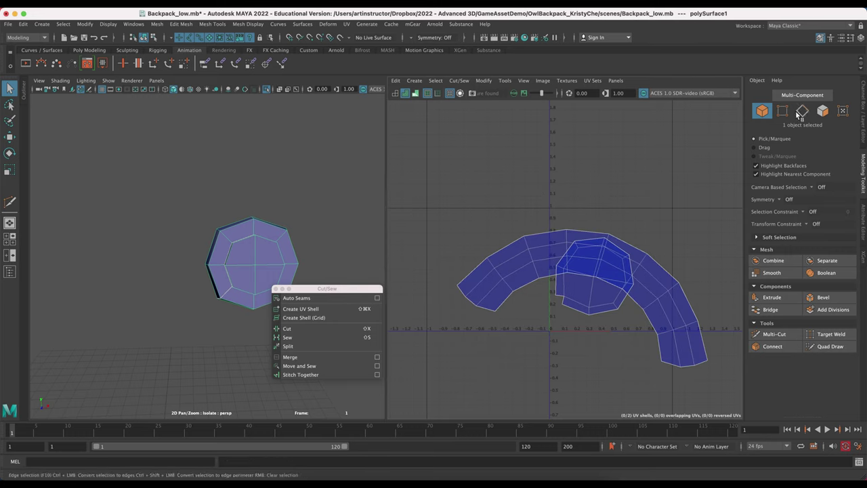
- Switch to UV shell selection and select the outer ring's shell
{"action": "left_click", "coordinate": [822, 110]}
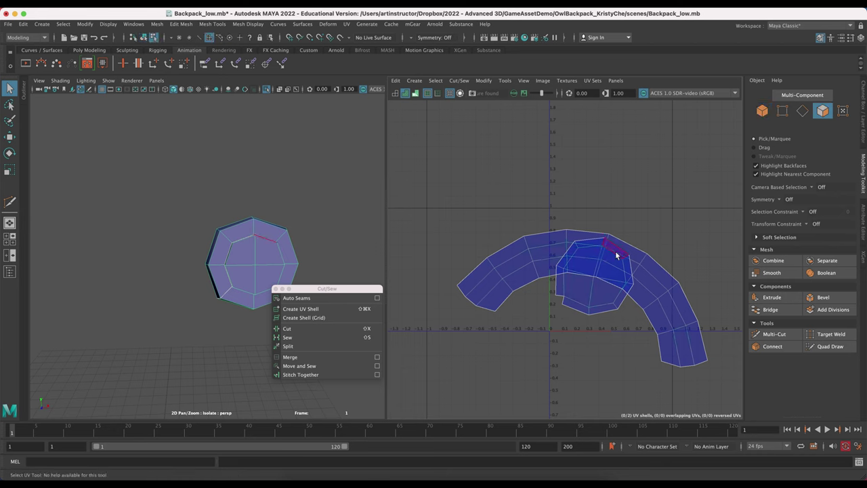
{"action": "left_click", "coordinate": [763, 111]}
{"action": "right_click_drag", "start_coordinate": [646, 292], "coordinate": [602, 279]}
{"action": "left_click", "coordinate": [674, 303]}
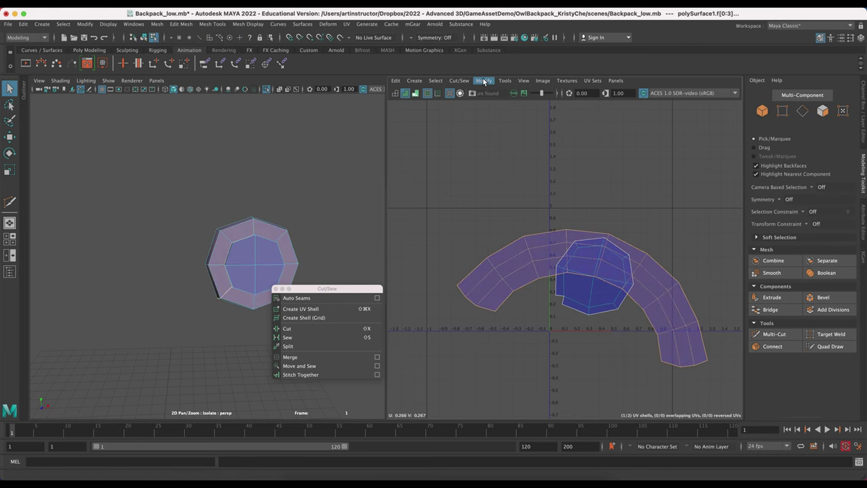
- Try straightening the outer ring's shell with Straighten Shell and Straighten UVs, and undo the result
{"action": "left_click", "coordinate": [484, 80]}
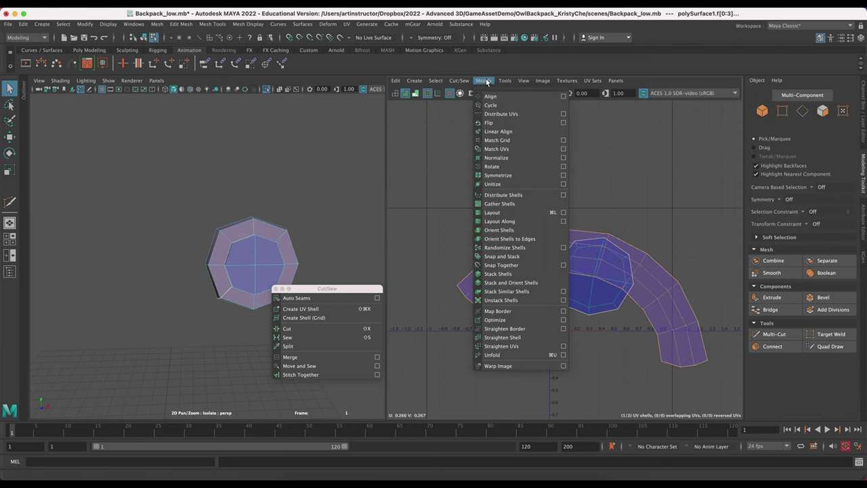
{"action": "left_click", "coordinate": [519, 340]}
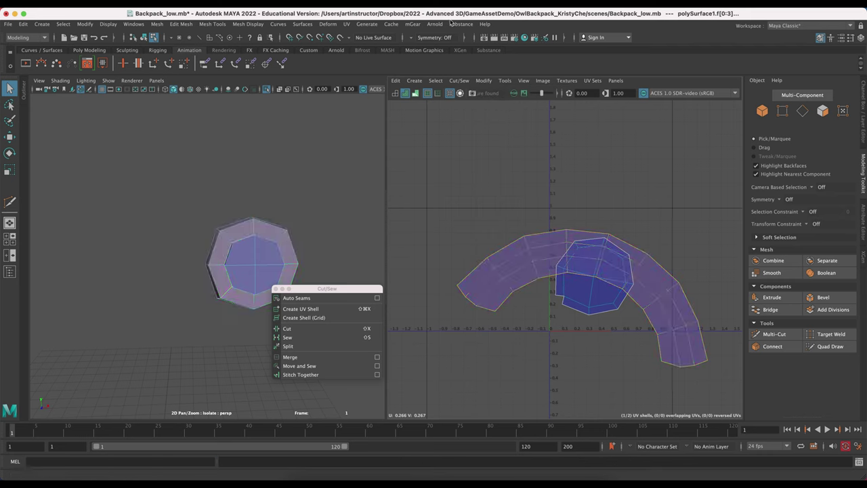
{"action": "left_click", "coordinate": [483, 80]}
{"action": "left_click", "coordinate": [492, 355]}
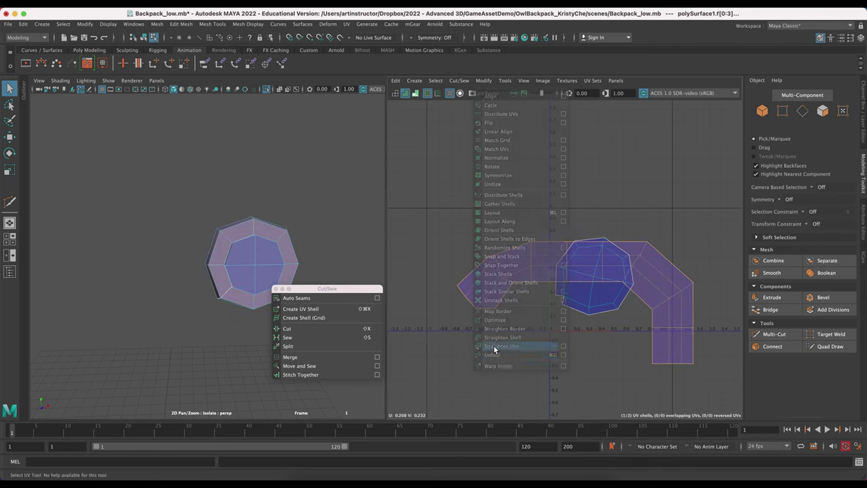
{"action": "key", "text": "super+z"}
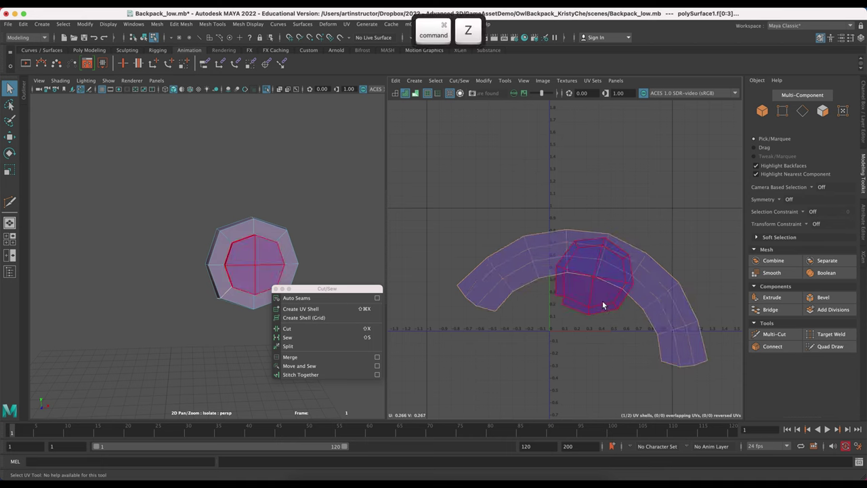
- Lay out the inner disc's UV shell, scale it down and move it to the upper-right area of the 0–1 tile
{"action": "left_click", "coordinate": [602, 301]}
{"action": "left_click", "coordinate": [484, 81]}
{"action": "left_click", "coordinate": [508, 213]}
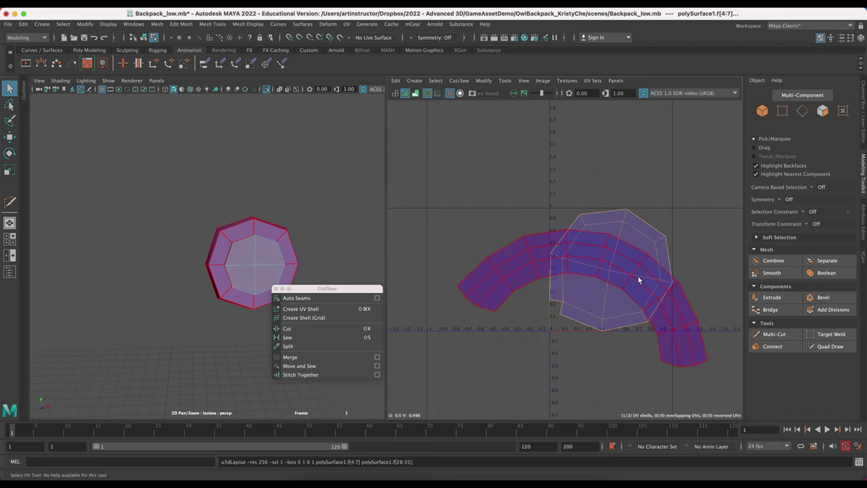
{"action": "key", "text": "r"}
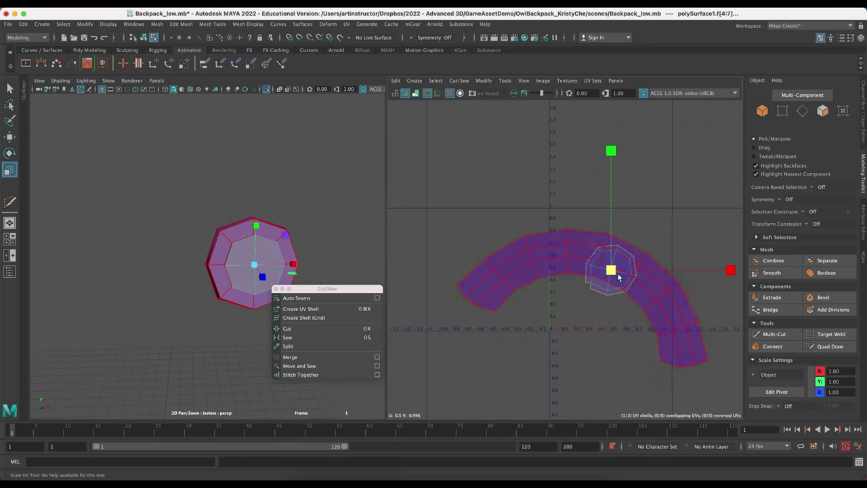
{"action": "key", "text": "w"}
{"action": "left_click_drag", "start_coordinate": [611, 275], "coordinate": [652, 231]}
{"action": "key", "text": "r"}
{"action": "key", "text": "w"}
- Scale down the outer ring's UV shell, rotate it so its curve opens toward the upper right, and move it beside the disc
{"action": "left_click", "coordinate": [629, 273]}
{"action": "key", "text": "r"}
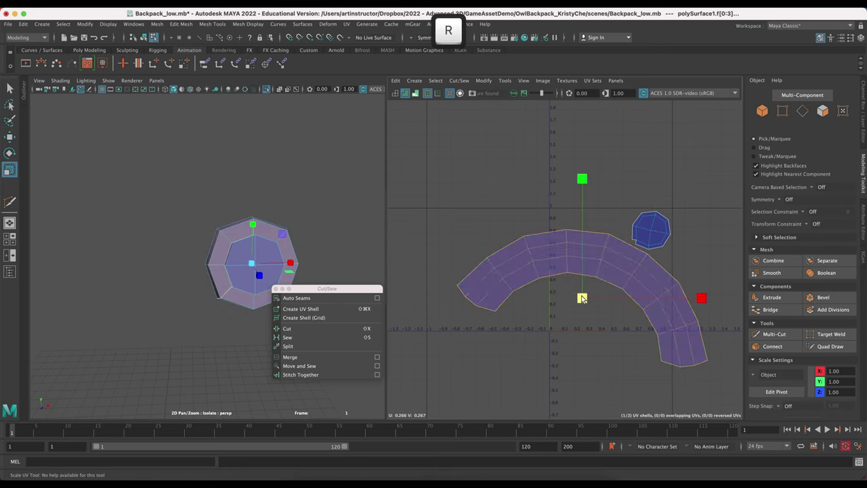
{"action": "left_click_drag", "start_coordinate": [580, 296], "coordinate": [497, 273]}
{"action": "key", "text": "e"}
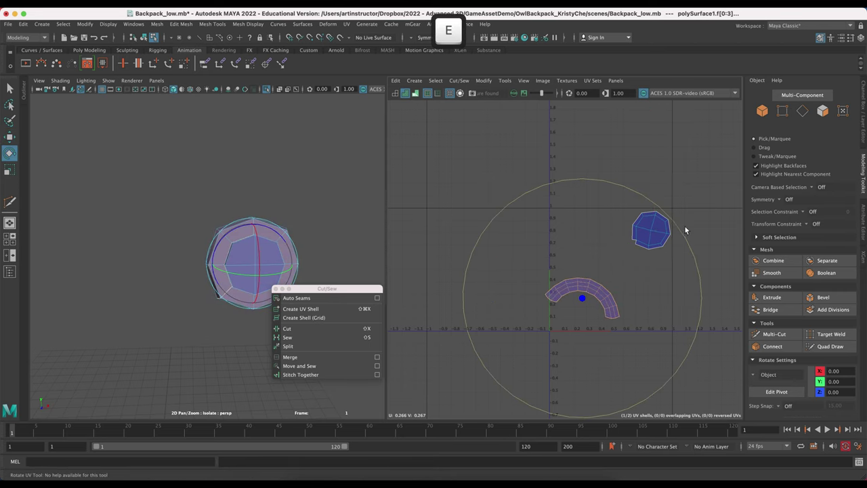
{"action": "left_click_drag", "start_coordinate": [624, 300], "coordinate": [599, 325]}
{"action": "key", "text": "w"}
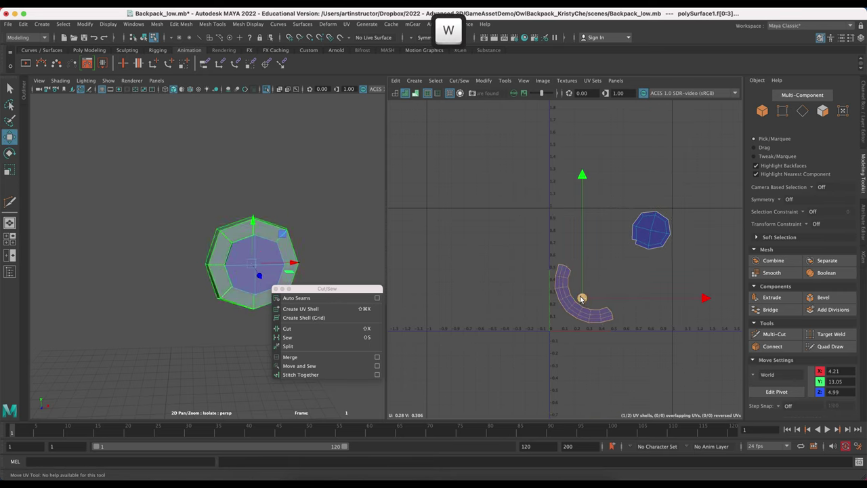
{"action": "left_click_drag", "start_coordinate": [606, 287], "coordinate": [650, 234]}
- Shrink the inner disc's UV shell slightly and nest it inside the ring shell's curve
{"action": "key", "text": "Caps_Lock"}
{"action": "left_click", "coordinate": [664, 233], "text": "shift"}
{"action": "key", "text": "r"}
{"action": "key", "text": "w"}
{"action": "left_click", "coordinate": [648, 229]}
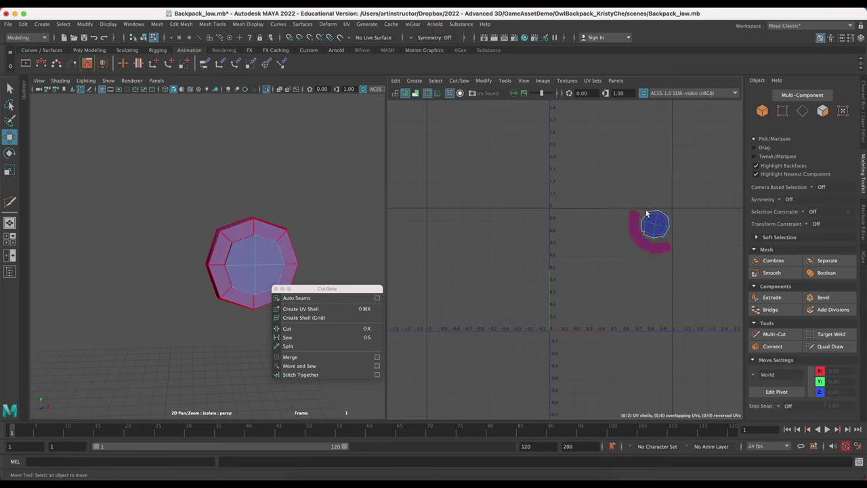
- Try Straighten Border on the ring shell and Straighten UVs on the whole eye object, and undo the straightening
{"action": "left_click", "coordinate": [483, 81]}
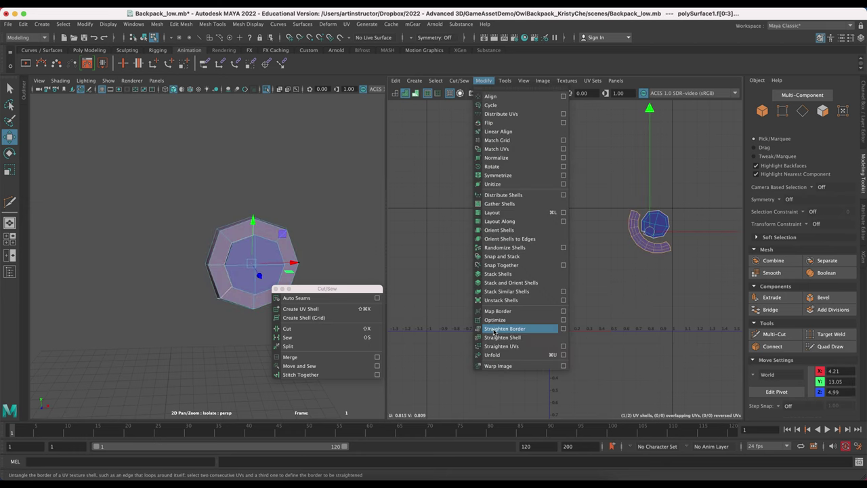
{"action": "left_click", "coordinate": [495, 329]}
{"action": "key", "text": "F8"}
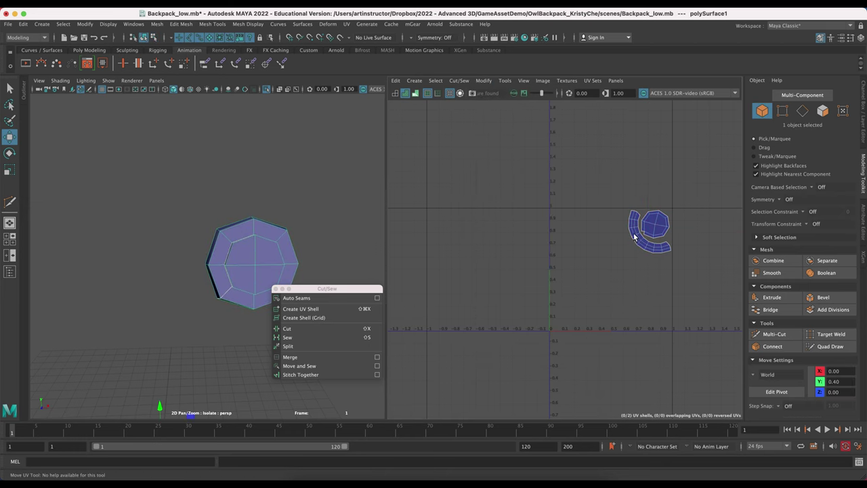
{"action": "left_click", "coordinate": [504, 81]}
{"action": "left_click", "coordinate": [508, 346]}
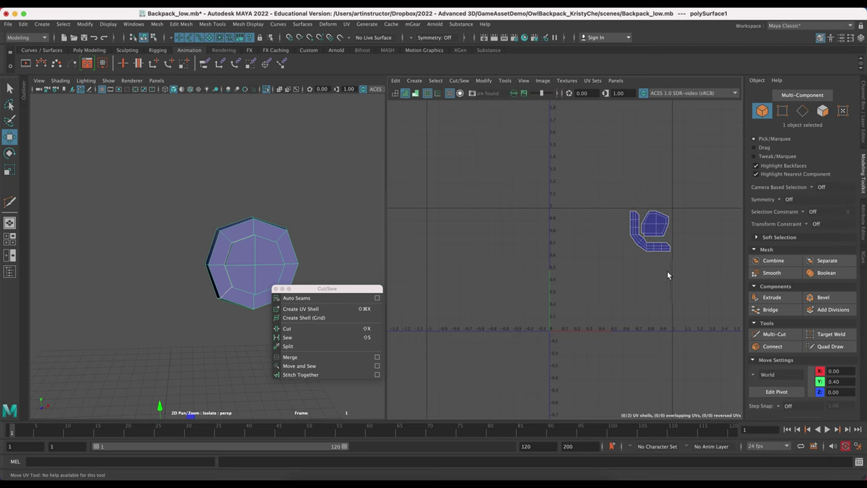
{"action": "key", "text": "super+z"}
- Turn off isolation to show the whole backpack and move the Cut/Sew palette clear of the eye
{"action": "scroll", "coordinate": [336, 243], "scroll_direction": "down", "scroll_amount": 5}
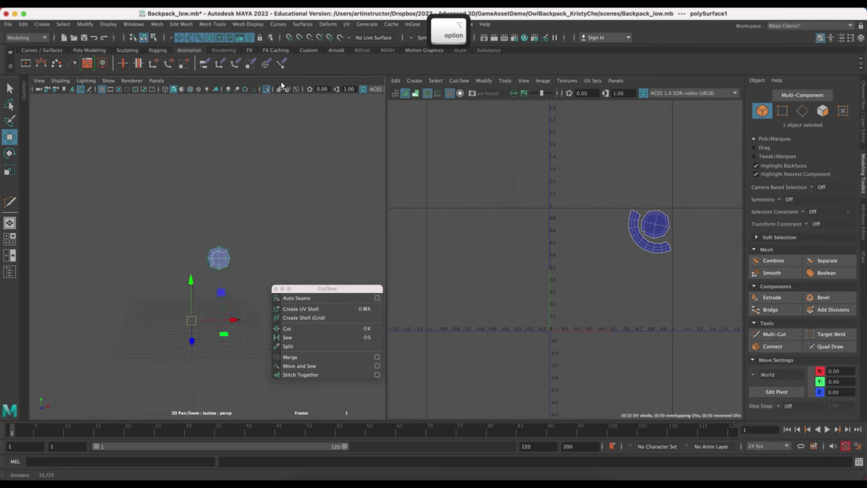
{"action": "left_click_drag", "start_coordinate": [327, 240], "coordinate": [341, 238], "text": "alt"}
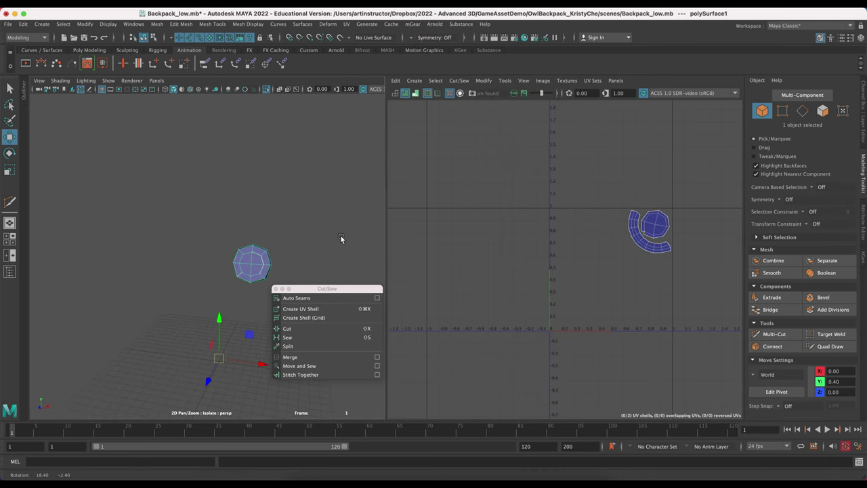
{"action": "left_click", "coordinate": [268, 88]}
{"action": "left_click_drag", "start_coordinate": [318, 288], "coordinate": [312, 128]}
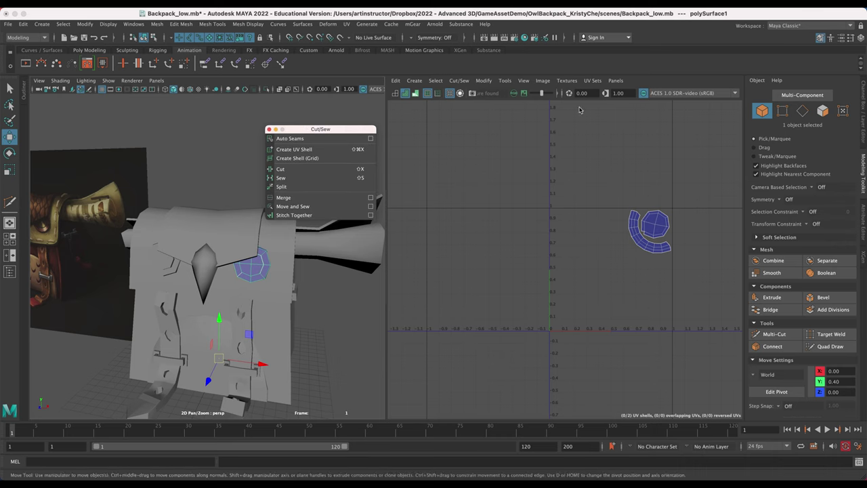
- Return to object selection on the eye and center its pivot
{"action": "left_click", "coordinate": [762, 110]}
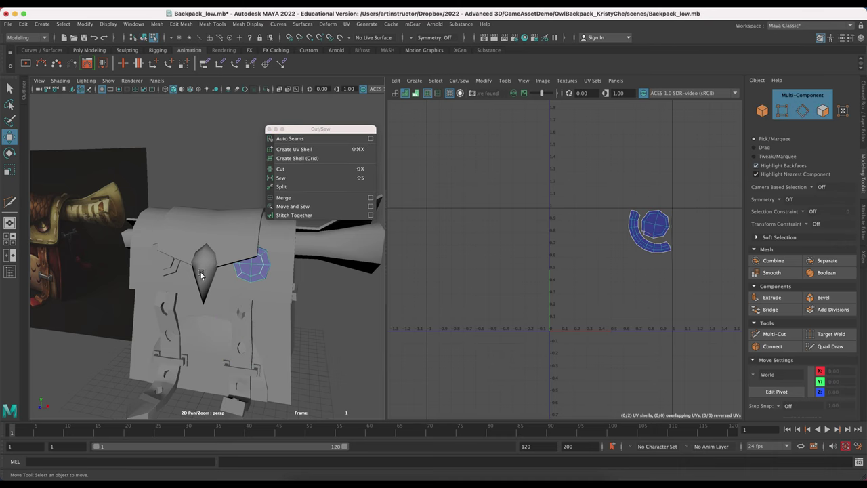
{"action": "left_click", "coordinate": [249, 275]}
{"action": "right_click_drag", "start_coordinate": [259, 276], "coordinate": [294, 247]}
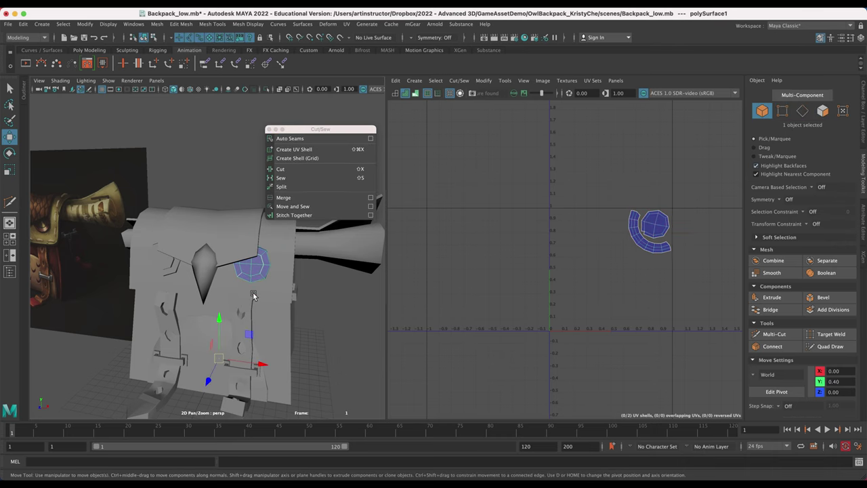
{"action": "left_click", "coordinate": [102, 50]}
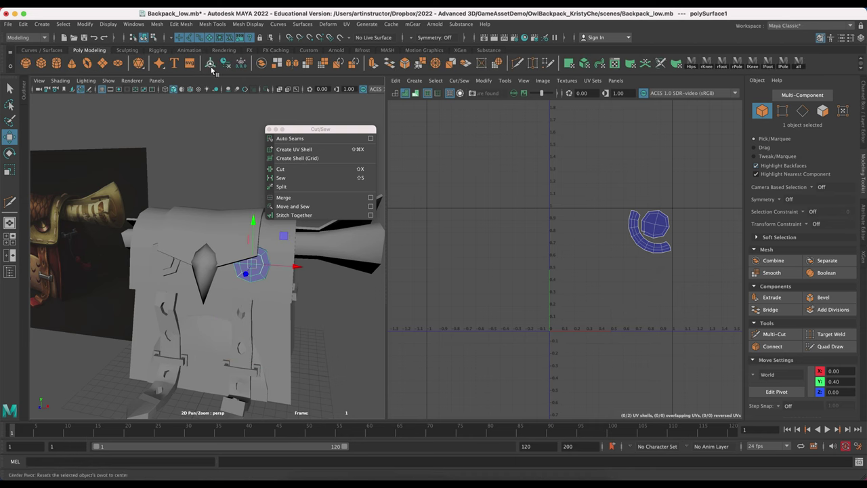
- Duplicate the eye and, with snapping to points on, move the copy across the face to X -4.21
{"action": "key", "text": "super+d"}
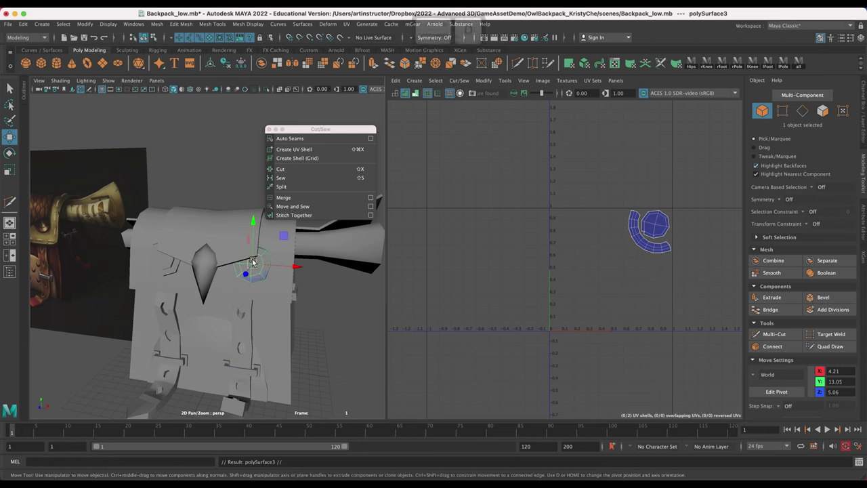
{"action": "left_click", "coordinate": [310, 38]}
{"action": "left_click_drag", "start_coordinate": [252, 266], "coordinate": [259, 269]}
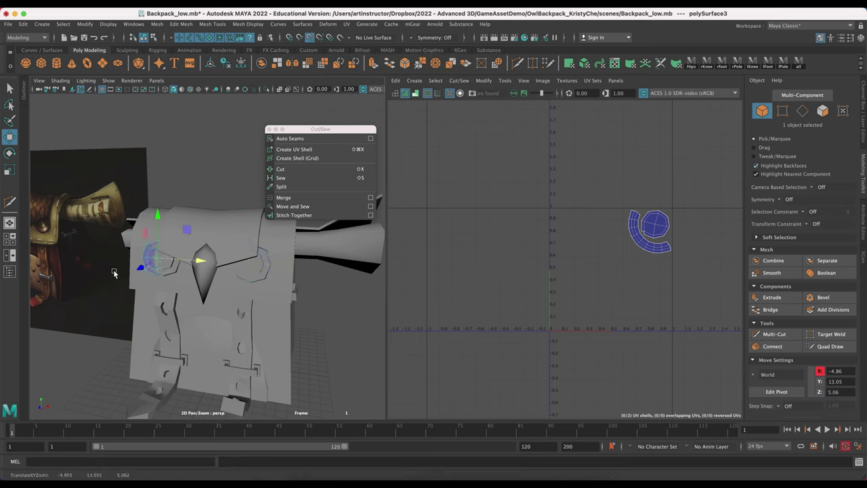
{"action": "right_click_drag", "start_coordinate": [114, 271], "coordinate": [186, 329], "text": "alt"}
{"action": "middle_click_drag", "start_coordinate": [186, 329], "coordinate": [347, 364], "text": "alt"}
{"action": "left_click_drag", "start_coordinate": [347, 365], "coordinate": [276, 361], "text": "alt"}
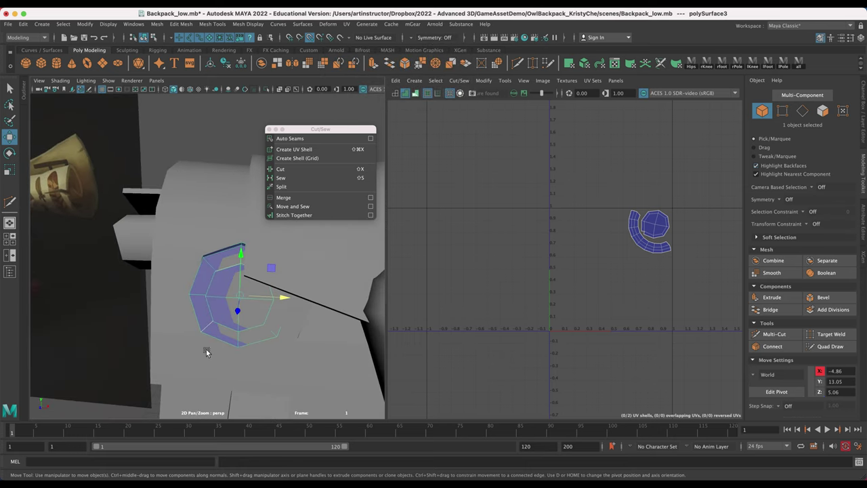
{"action": "left_click_drag", "start_coordinate": [283, 300], "coordinate": [257, 300]}
- Combine both eyes into one mesh and undo the forward move made on it
{"action": "left_click_drag", "start_coordinate": [196, 389], "coordinate": [192, 332], "text": "alt"}
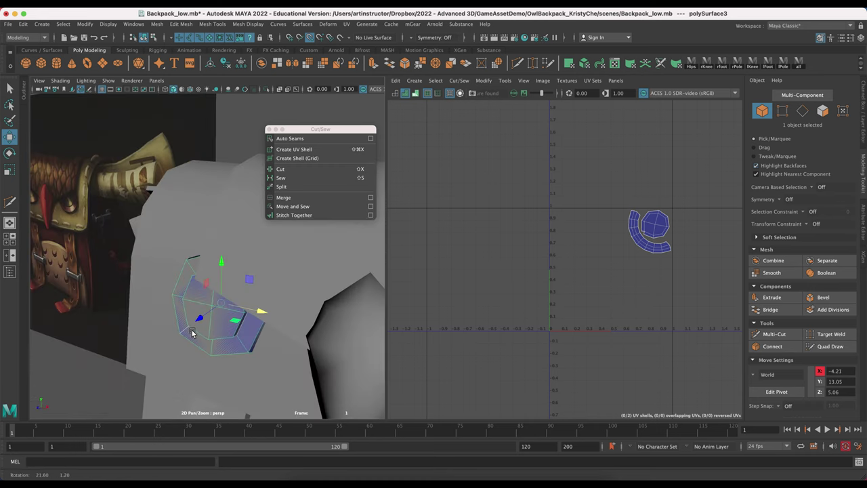
{"action": "right_click_drag", "start_coordinate": [192, 331], "coordinate": [149, 204], "text": "alt"}
{"action": "left_click_drag", "start_coordinate": [149, 204], "coordinate": [196, 217], "text": "alt"}
{"action": "left_click", "coordinate": [336, 311], "text": "shift"}
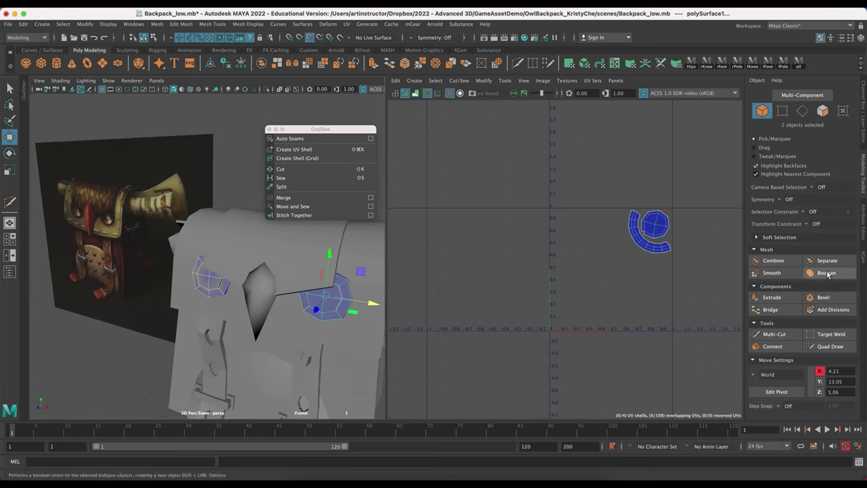
{"action": "left_click", "coordinate": [772, 260]}
{"action": "left_click_drag", "start_coordinate": [249, 298], "coordinate": [227, 308]}
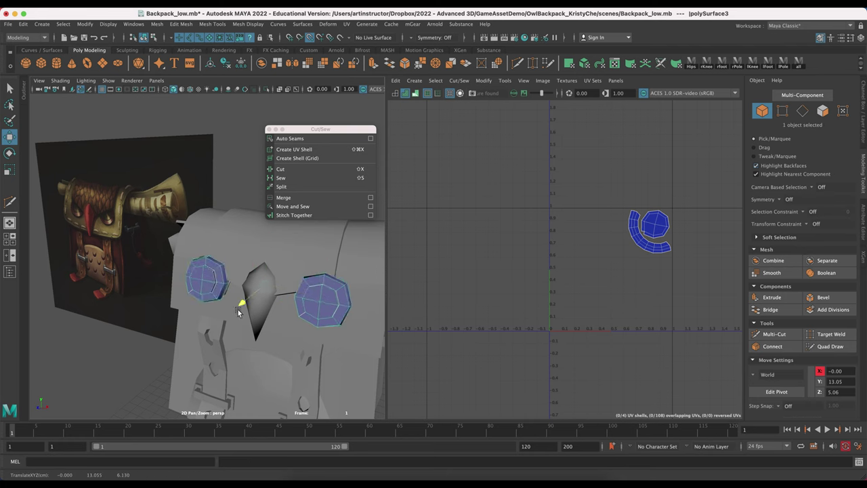
{"action": "key", "text": "super+z"}
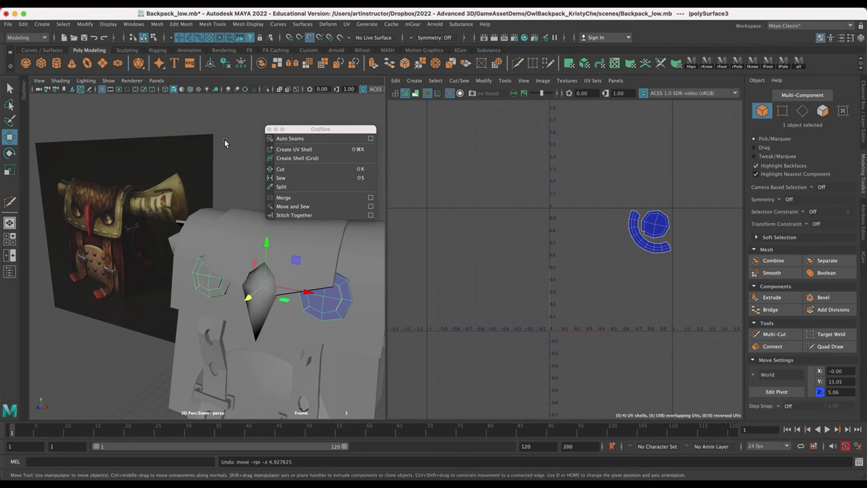
- Set the combined eyes' Translate X to 0 in the channel values
{"action": "left_click", "coordinate": [863, 102]}
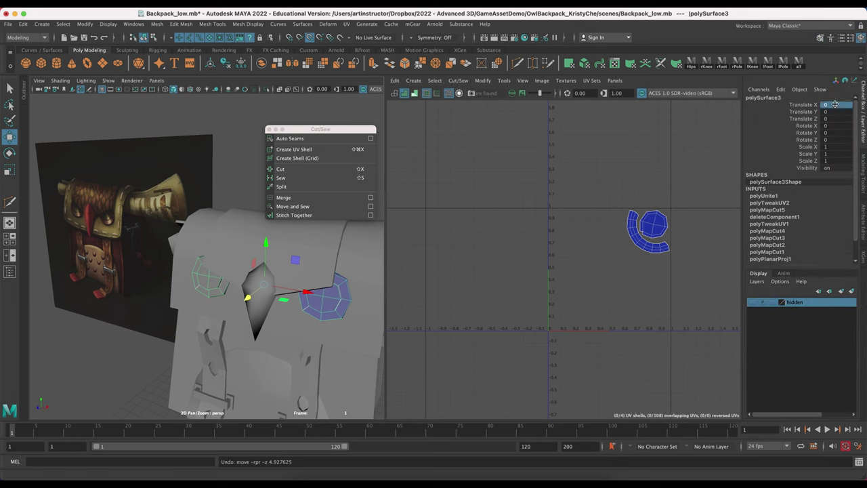
{"action": "left_click", "coordinate": [196, 274]}
{"action": "key", "text": "BackSpace"}
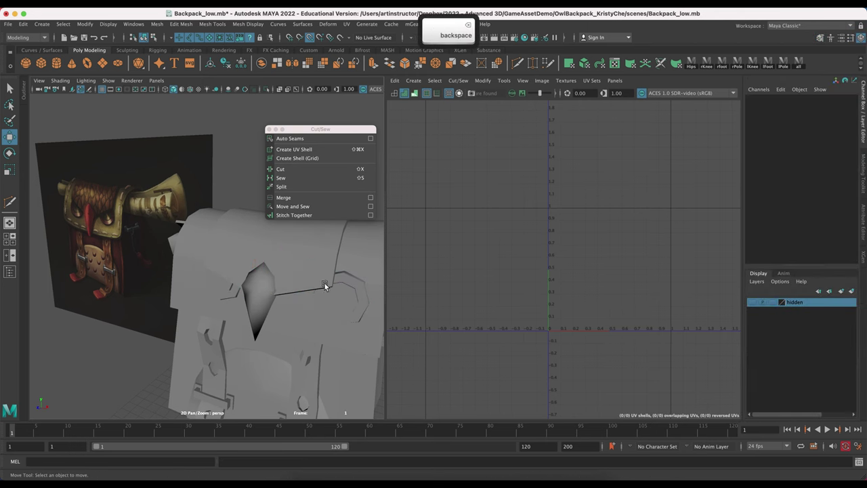
{"action": "left_click", "coordinate": [214, 290]}
{"action": "type", "text": "0"}
{"action": "key", "text": "Return"}
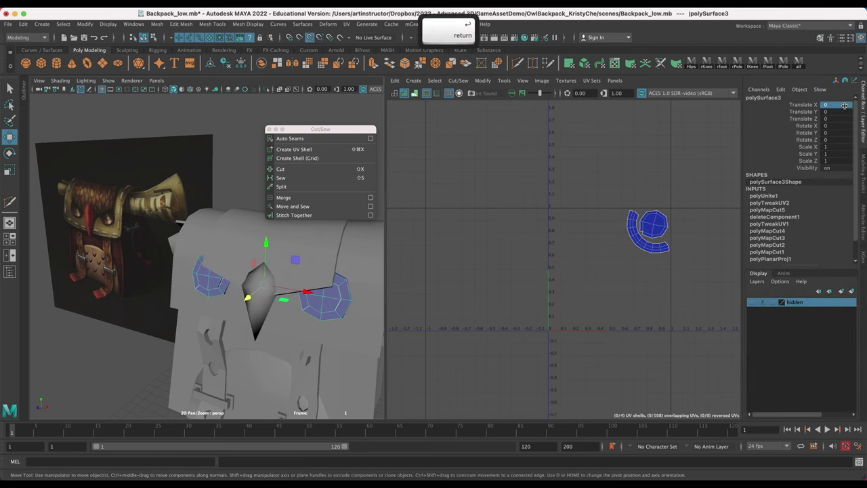
- Move the Cut/Sew palette higher and examine the combined eyes up close in smooth preview
{"action": "left_click", "coordinate": [223, 190]}
{"action": "left_click_drag", "start_coordinate": [290, 129], "coordinate": [278, 98]}
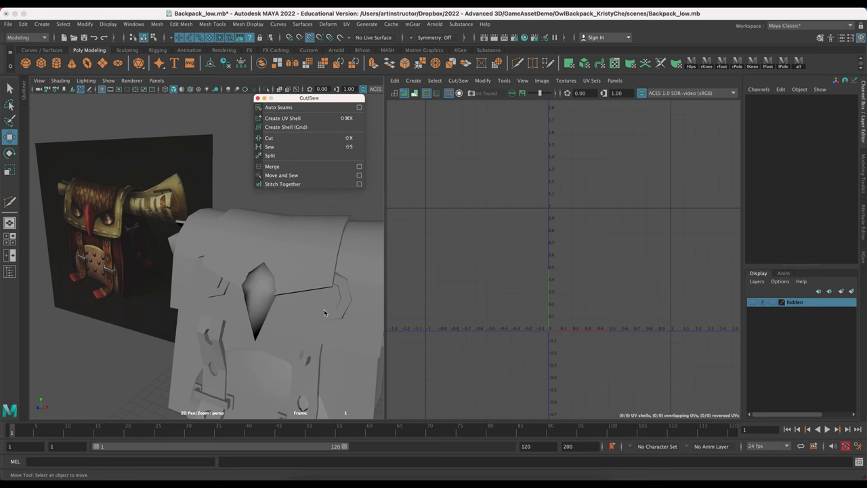
{"action": "key", "text": "ctrl+z"}
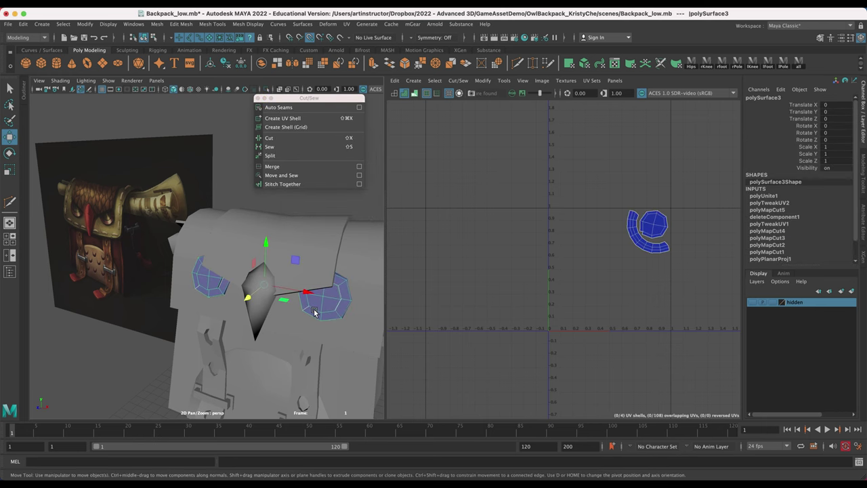
{"action": "key", "text": "3"}
{"action": "left_click", "coordinate": [146, 359]}
{"action": "left_click", "coordinate": [319, 302]}
{"action": "right_click_drag", "start_coordinate": [369, 336], "coordinate": [113, 339], "text": "alt"}
{"action": "left_click_drag", "start_coordinate": [113, 338], "coordinate": [71, 358], "text": "alt"}
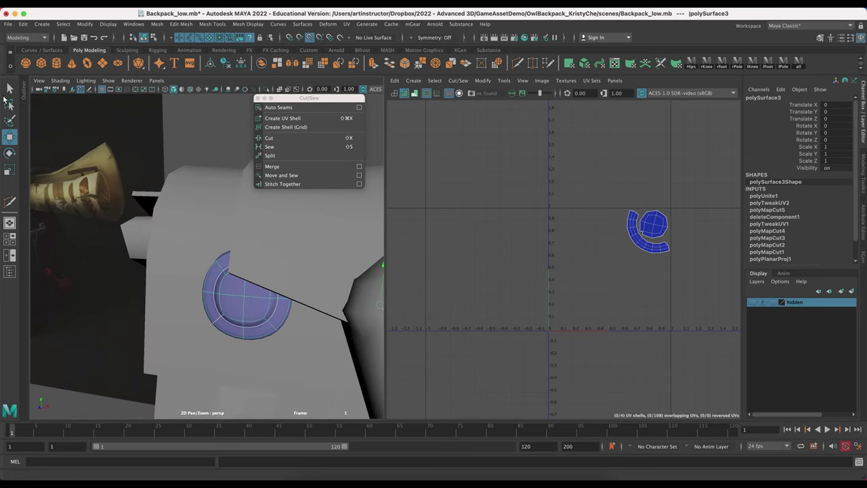
- Show the Outliner and rename the combined eyes object to eyes_low
{"action": "left_click", "coordinate": [23, 94]}
{"action": "left_click", "coordinate": [34, 152]}
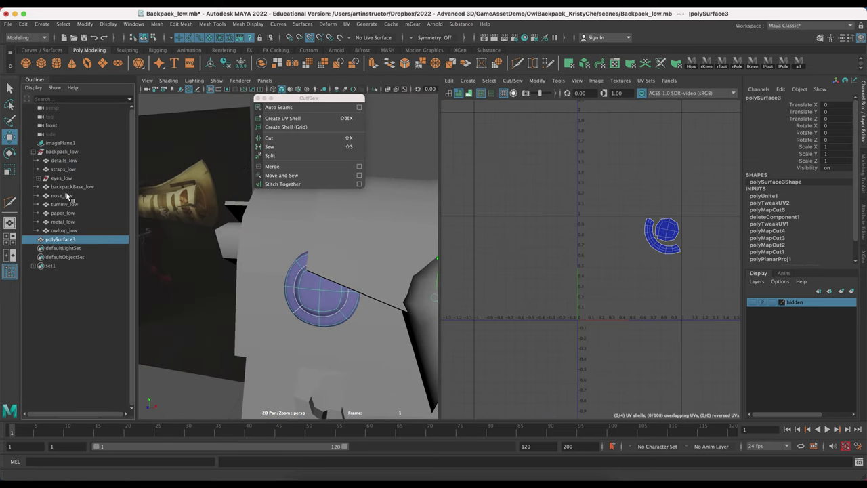
{"action": "double_click", "coordinate": [66, 239]}
{"action": "type", "text": "eyes_low"}
{"action": "key", "text": "Return"}
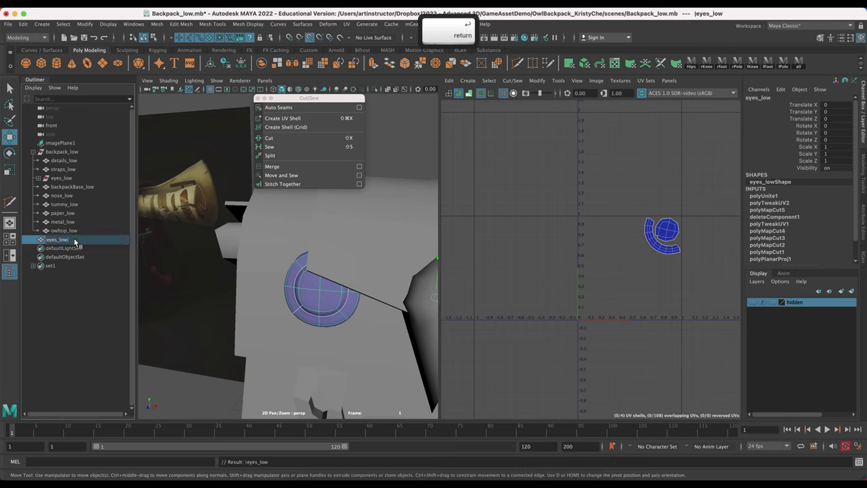
- Delete the history and freeze the transformations of eyes_low, and place it in the backpack_low group below straps_low
{"action": "left_click", "coordinate": [240, 65]}
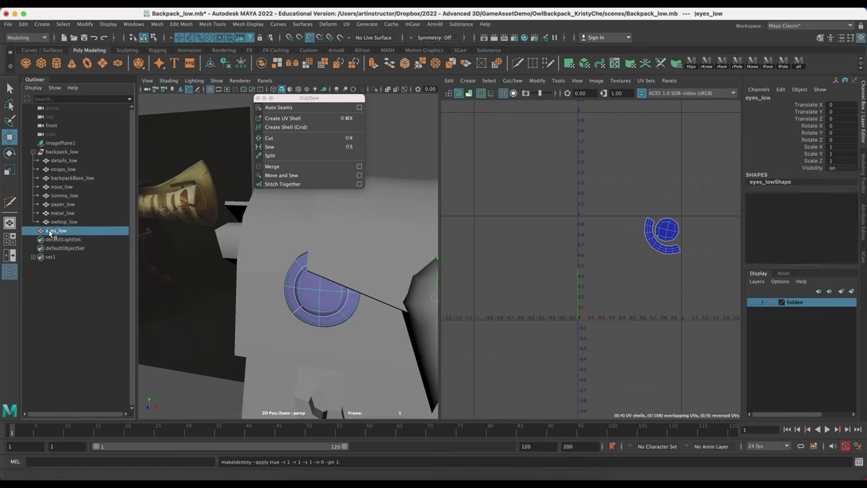
{"action": "left_click_drag", "start_coordinate": [61, 178], "coordinate": [62, 178]}
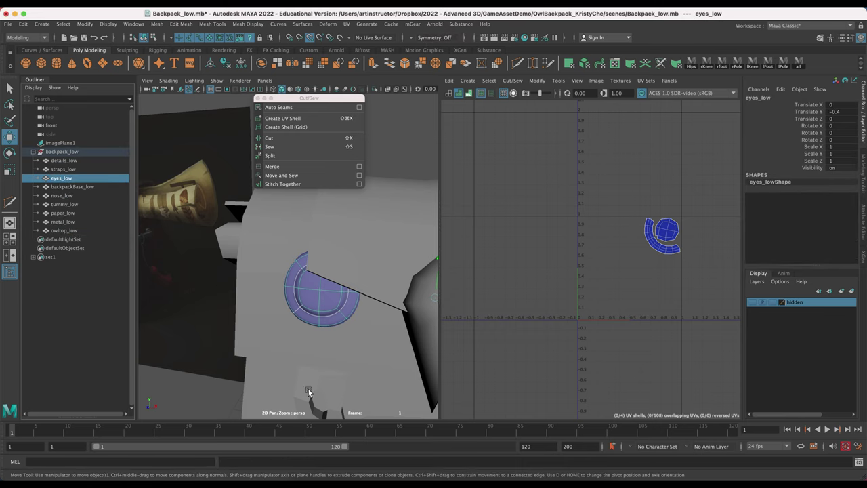
- Turn off the eyes' smooth preview and select the owltop_low flap above the nose
{"action": "left_click", "coordinate": [191, 411]}
{"action": "right_click_drag", "start_coordinate": [357, 306], "coordinate": [400, 281], "text": "alt"}
{"action": "left_click", "coordinate": [393, 281]}
{"action": "key", "text": "1"}
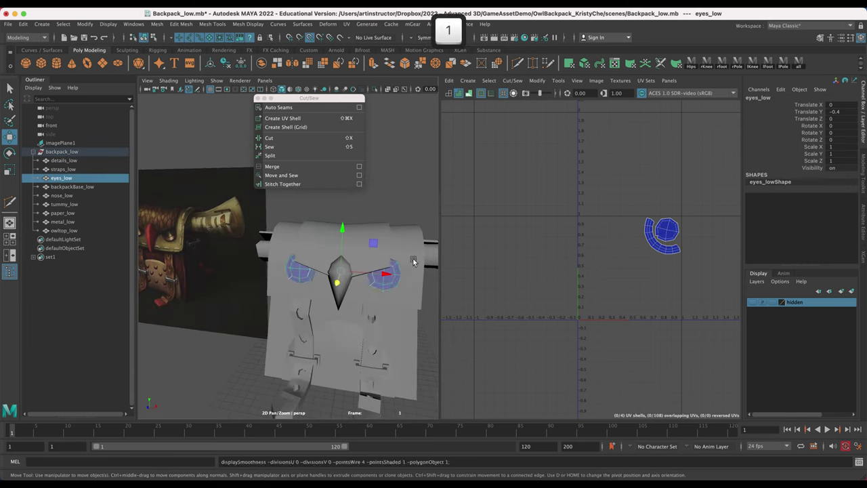
{"action": "left_click", "coordinate": [392, 265]}
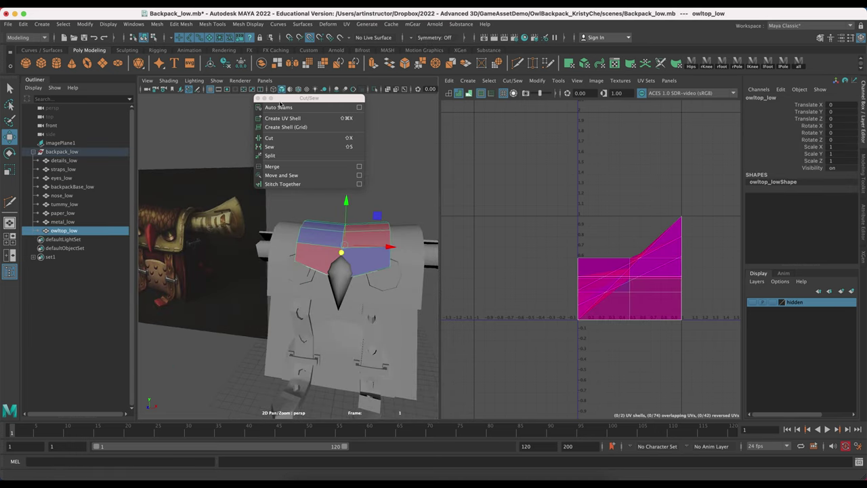
- Delete the existing UVs of owltop_low and create a new camera-based UV projection for it
{"action": "key", "text": "Delete"}
{"action": "left_click", "coordinate": [467, 81]}
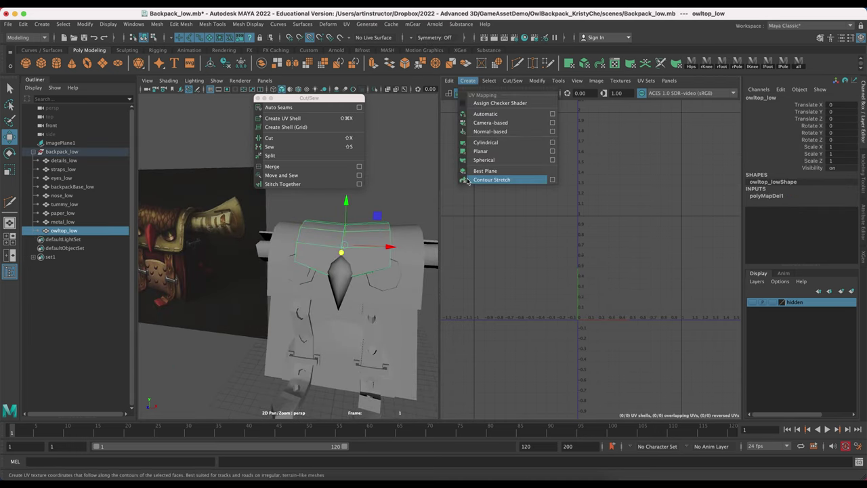
{"action": "left_click", "coordinate": [505, 120]}
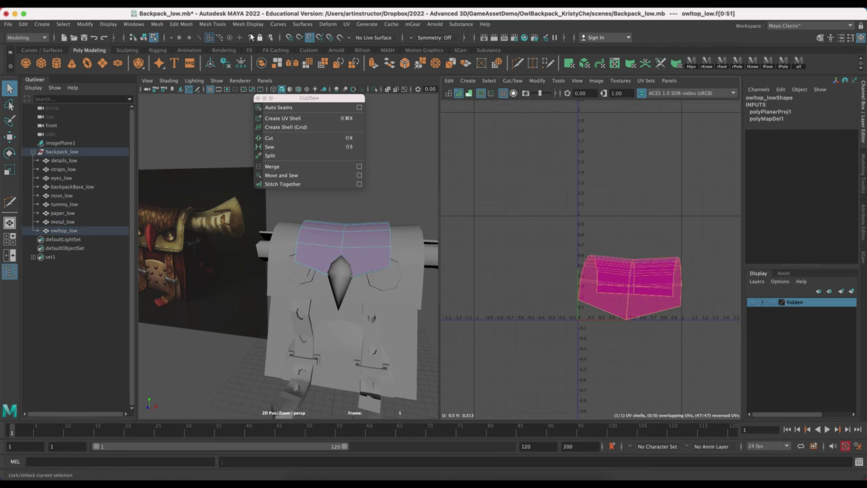
- Isolate owltop_low in the perspective view
{"action": "left_click", "coordinate": [374, 89]}
{"action": "left_click_drag", "start_coordinate": [364, 336], "coordinate": [325, 329], "text": "alt"}
{"action": "mouse_move", "coordinate": [325, 329]}
{"action": "right_mouse_down", "text": "alt"}
{"action": "mouse_move", "coordinate": [343, 354]}
{"action": "mouse_move", "coordinate": [316, 314]}
{"action": "right_mouse_up", "text": "alt"}
{"action": "scroll", "coordinate": [318, 310], "scroll_direction": "up", "scroll_amount": 2}
{"action": "left_click", "coordinate": [319, 311]}
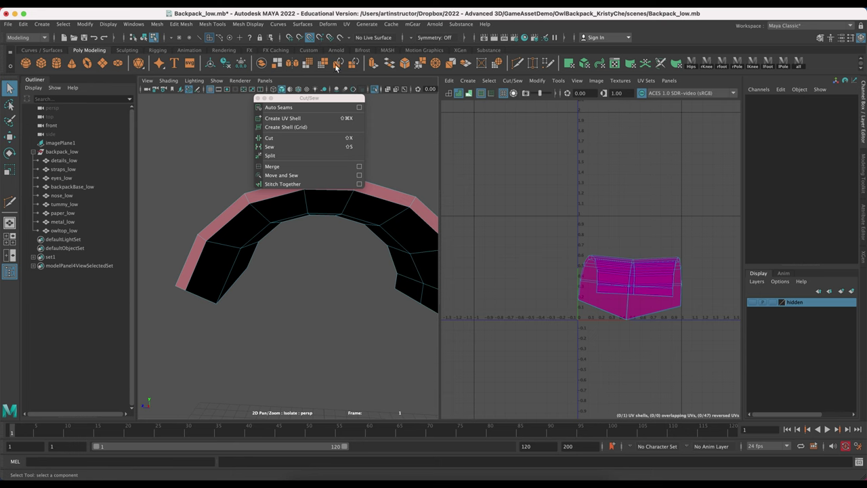
- Select the border edges around the inner side of the owl top flap and cut its UVs along them
{"action": "left_click", "coordinate": [863, 163]}
{"action": "left_click", "coordinate": [804, 111]}
{"action": "double_click", "coordinate": [196, 257]}
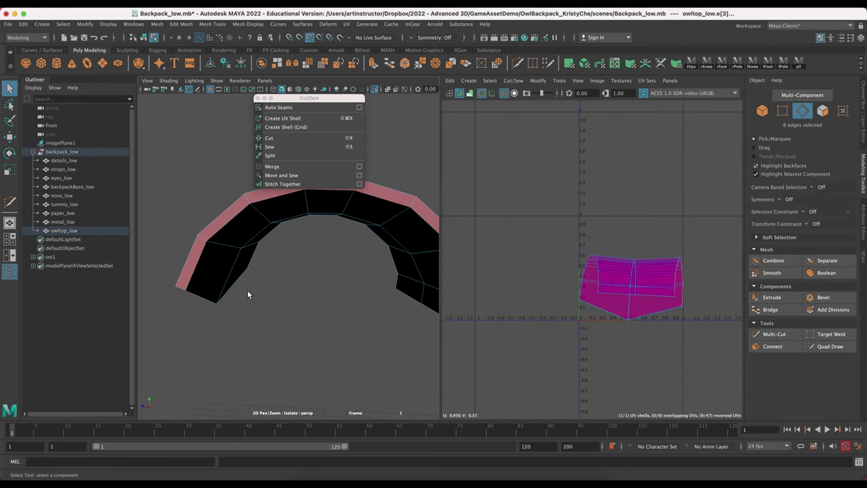
{"action": "left_click_drag", "start_coordinate": [242, 289], "coordinate": [238, 274], "text": "alt"}
{"action": "double_click", "coordinate": [256, 248], "text": "shift"}
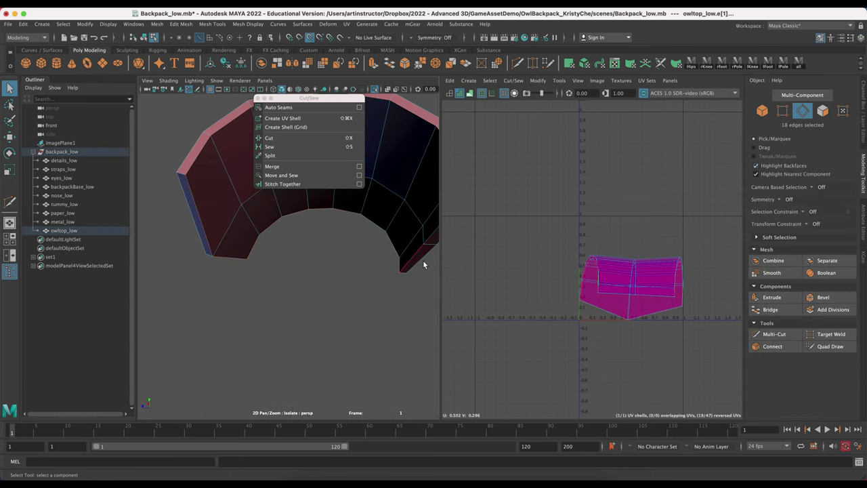
{"action": "left_click_drag", "start_coordinate": [421, 263], "coordinate": [363, 303], "text": "alt"}
{"action": "left_click", "coordinate": [417, 277], "text": "shift"}
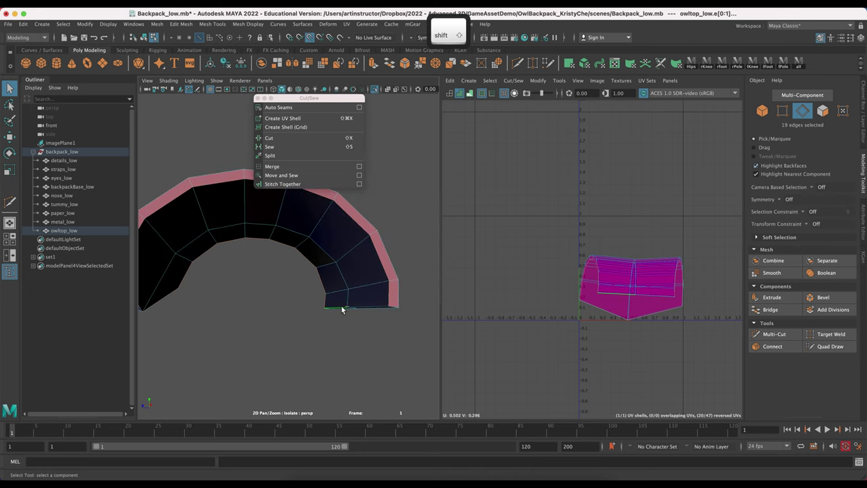
{"action": "left_click", "coordinate": [341, 305], "text": "shift"}
{"action": "left_click_drag", "start_coordinate": [378, 337], "coordinate": [424, 314], "text": "alt"}
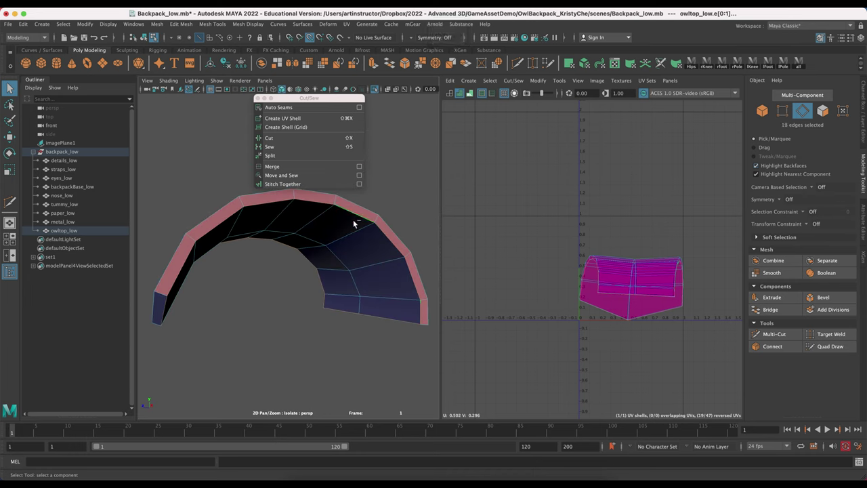
{"action": "key", "text": "w"}
{"action": "left_click", "coordinate": [269, 138]}
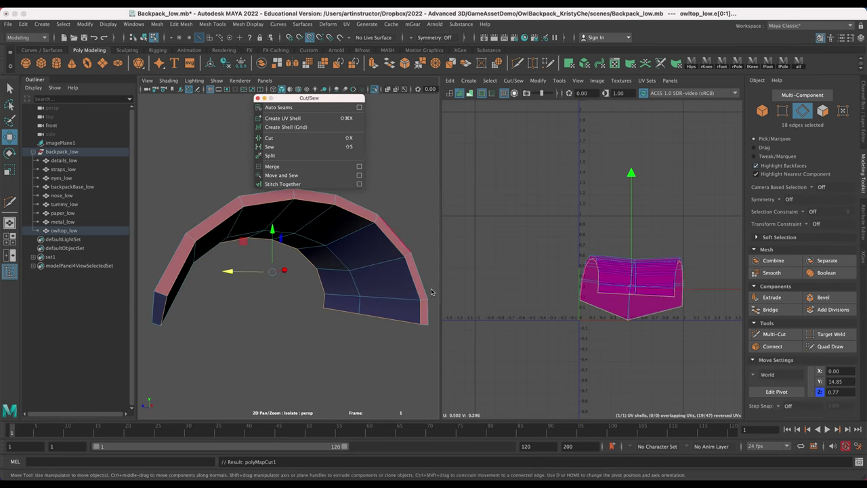
- Select the edges at the lower ends of the owl top flap and sew their UVs
{"action": "left_click", "coordinate": [424, 328]}
{"action": "left_click_drag", "start_coordinate": [367, 337], "coordinate": [399, 304], "text": "alt"}
{"action": "left_click", "coordinate": [245, 348], "text": "shift"}
{"action": "left_click", "coordinate": [269, 147]}
- Select all UV edges of owltop_low and unfold them
{"action": "left_click_drag", "start_coordinate": [552, 230], "coordinate": [707, 334]}
{"action": "left_click", "coordinate": [539, 81]}
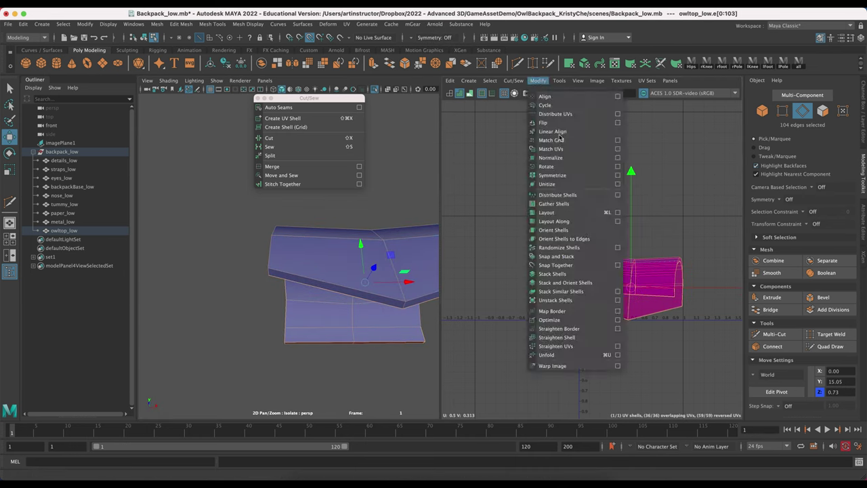
{"action": "left_click", "coordinate": [593, 354]}
- Cut the UVs along the two edges still joining the inner and outer flap parts, and unfold both again
{"action": "left_click", "coordinate": [670, 256]}
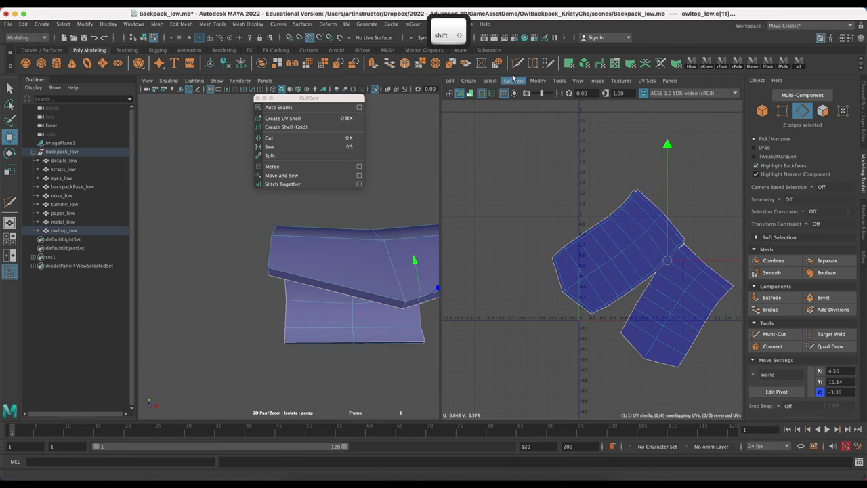
{"action": "left_click", "coordinate": [537, 80]}
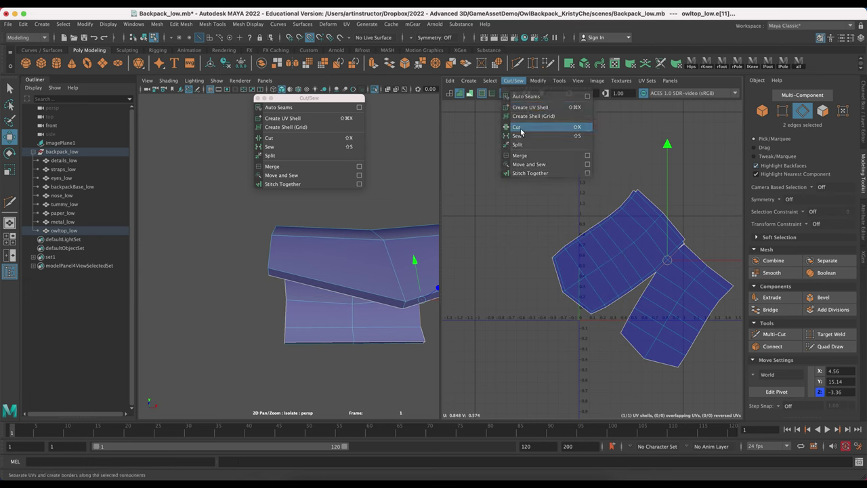
{"action": "left_click", "coordinate": [522, 125]}
{"action": "left_click", "coordinate": [539, 80]}
{"action": "left_click", "coordinate": [568, 354]}
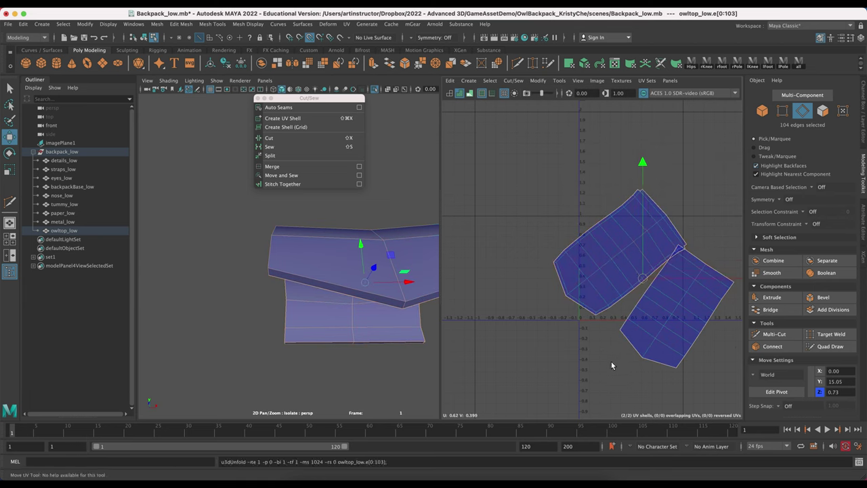
- Select the flap's inner UV shell and scale it down to a fraction of its size
{"action": "left_click", "coordinate": [399, 178]}
{"action": "right_click_drag", "start_coordinate": [698, 283], "coordinate": [673, 280]}
{"action": "left_click", "coordinate": [677, 282]}
{"action": "key", "text": "r"}
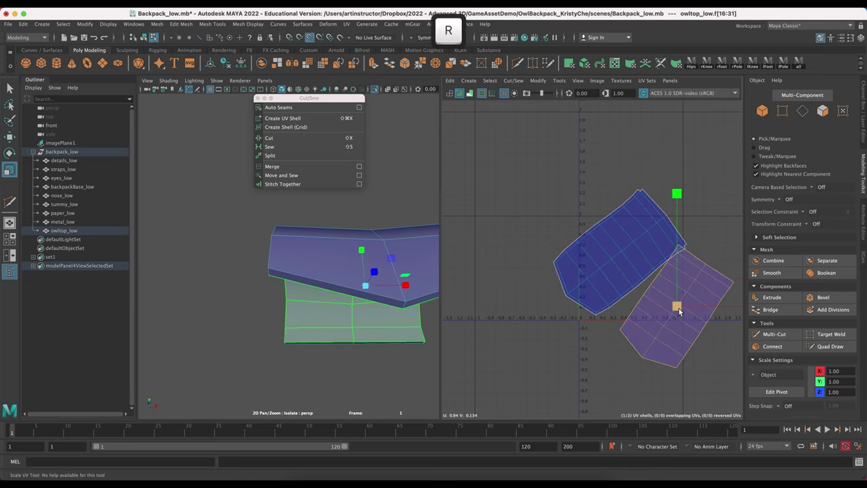
{"action": "left_click_drag", "start_coordinate": [676, 307], "coordinate": [587, 302]}
- Apply Orient Shells to the small inner shell and to the large outer shell of the flap
{"action": "left_click", "coordinate": [538, 80]}
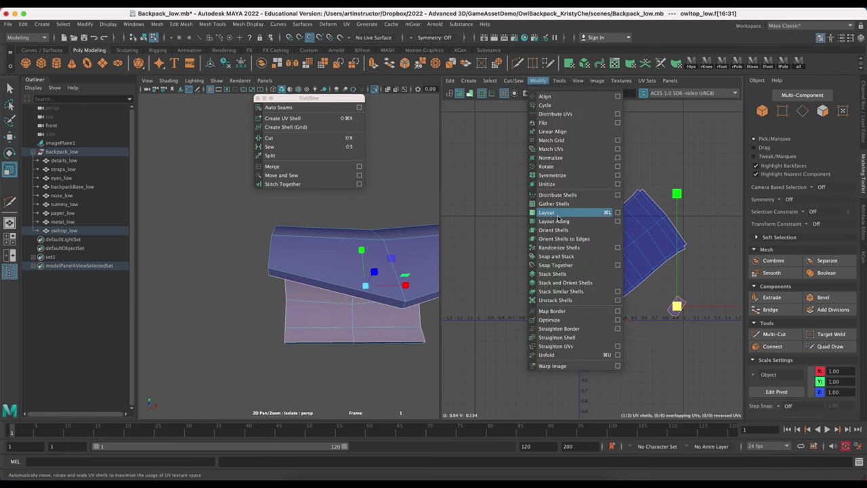
{"action": "left_click", "coordinate": [575, 226]}
{"action": "left_click", "coordinate": [537, 80]}
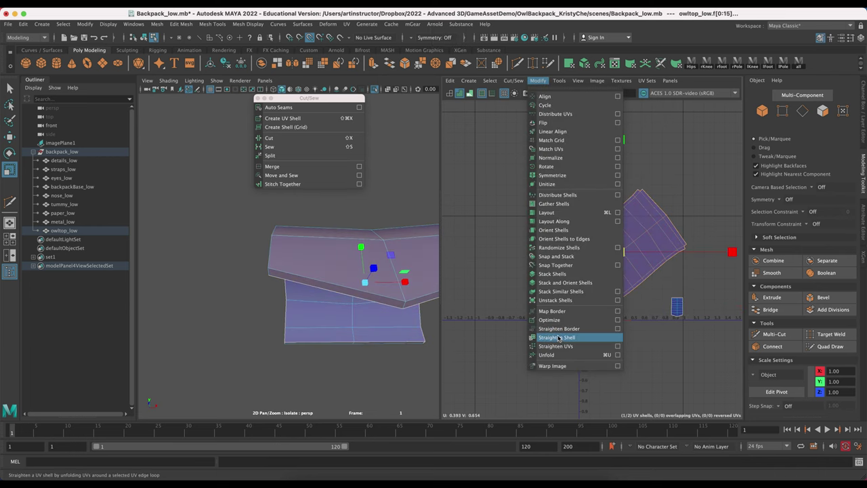
{"action": "left_click", "coordinate": [560, 231]}
- Scale the outer flap shell down inside the 0–1 tile and move the small inner shell next to it
{"action": "left_click_drag", "start_coordinate": [621, 258], "coordinate": [601, 287]}
{"action": "key", "text": "w"}
{"action": "left_click", "coordinate": [676, 306]}
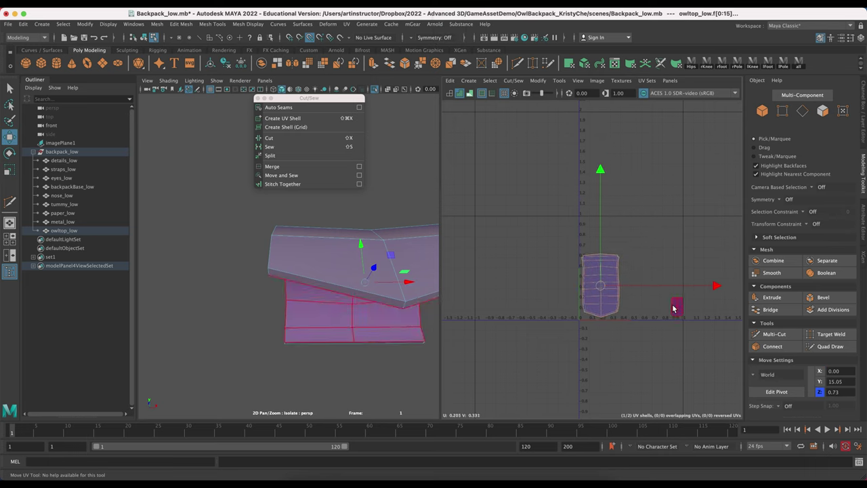
{"action": "left_click_drag", "start_coordinate": [676, 306], "coordinate": [629, 305]}
- Rescale and reposition the flap's UV shells, and return to object selection
{"action": "key", "text": "r"}
{"action": "right_click_drag", "start_coordinate": [608, 316], "coordinate": [725, 398], "text": "alt"}
{"action": "left_click_drag", "start_coordinate": [707, 258], "coordinate": [636, 262]}
{"action": "key", "text": "w"}
{"action": "left_click_drag", "start_coordinate": [710, 259], "coordinate": [470, 306]}
{"action": "left_click", "coordinate": [581, 282]}
{"action": "key", "text": "F8"}
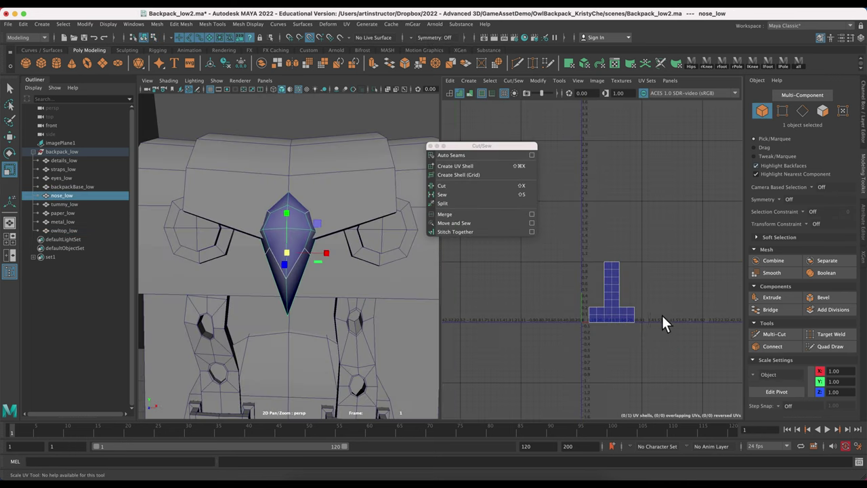
- Delete the existing UVs of nose_low and create a new camera-based UV projection for it
{"action": "key", "text": "BackSpace"}
{"action": "left_click", "coordinate": [302, 230]}
{"action": "left_click", "coordinate": [470, 80]}
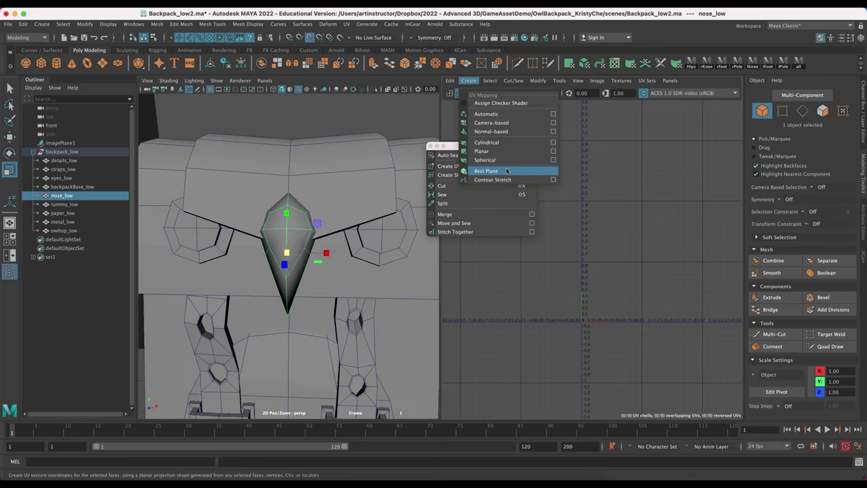
{"action": "left_click", "coordinate": [500, 122]}
{"action": "left_click", "coordinate": [620, 328]}
{"action": "key", "text": "F8"}
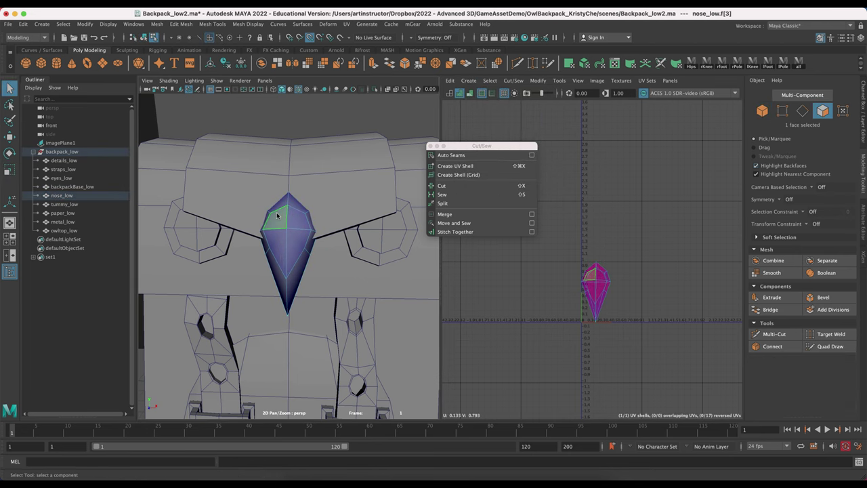
- Isolate nose_low in the perspective view and switch to edge selection
{"action": "left_click", "coordinate": [372, 90]}
{"action": "left_click_drag", "start_coordinate": [369, 247], "coordinate": [368, 279], "text": "alt"}
{"action": "left_click", "coordinate": [803, 111]}
{"action": "left_click_drag", "start_coordinate": [333, 238], "coordinate": [333, 218], "text": "alt"}
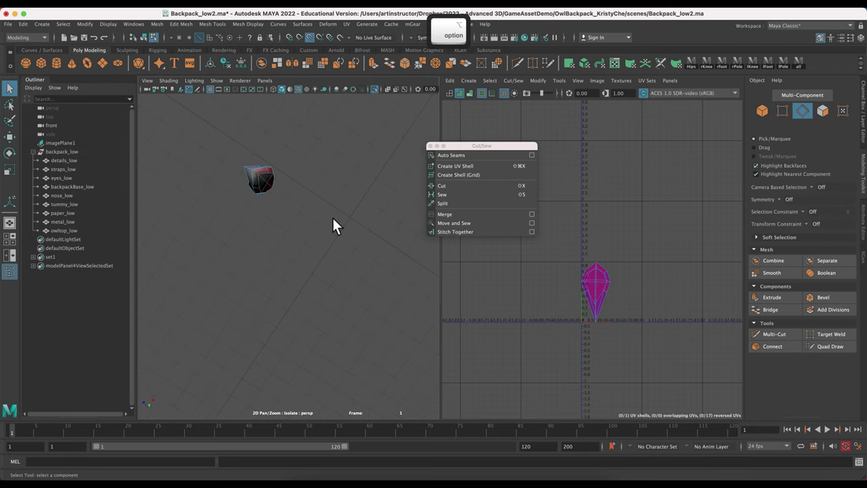
- Select the edges bordering the beak's back panel and cut the UVs along them
{"action": "left_click", "coordinate": [256, 171]}
{"action": "left_click", "coordinate": [256, 177], "text": "shift"}
{"action": "right_click_drag", "start_coordinate": [257, 180], "coordinate": [313, 267], "text": "alt"}
{"action": "middle_click_drag", "start_coordinate": [314, 267], "coordinate": [345, 348], "text": "alt"}
{"action": "left_click_drag", "start_coordinate": [345, 348], "coordinate": [305, 359], "text": "alt"}
{"action": "left_click", "coordinate": [221, 170], "text": "shift"}
{"action": "left_click", "coordinate": [232, 132], "text": "shift"}
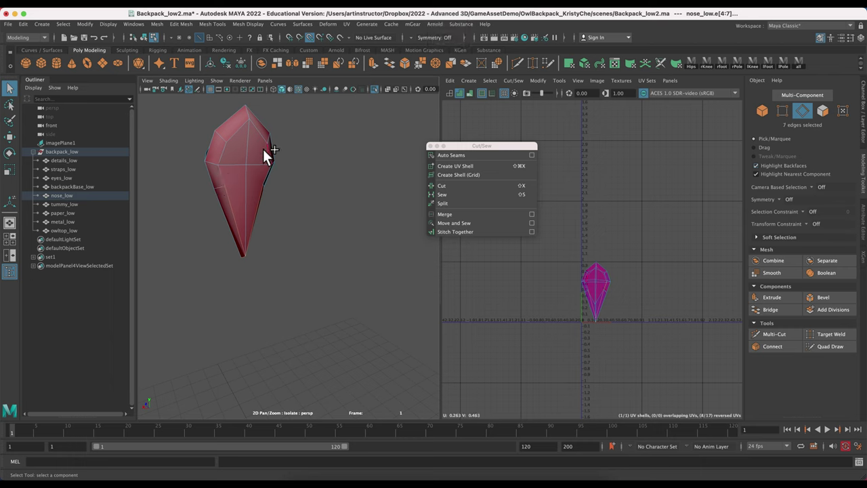
{"action": "left_click", "coordinate": [447, 184]}
- Select one more edge on the beak's back side and cut its UVs
{"action": "key", "text": "r"}
{"action": "left_click", "coordinate": [301, 261]}
{"action": "left_click_drag", "start_coordinate": [301, 278], "coordinate": [338, 259], "text": "alt"}
{"action": "left_click", "coordinate": [234, 177]}
{"action": "left_click", "coordinate": [442, 185]}
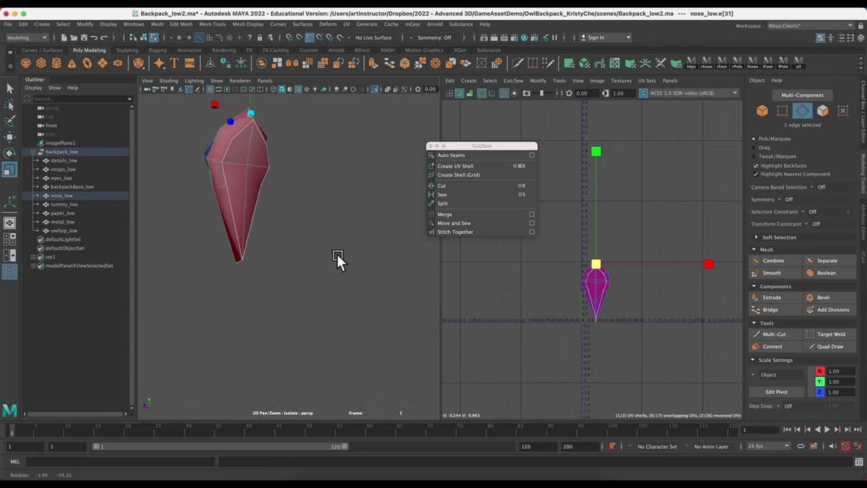
- Select a pair of edges on the two sides of the beak and sew their UVs
{"action": "left_click", "coordinate": [241, 175]}
{"action": "left_click_drag", "start_coordinate": [241, 176], "coordinate": [308, 166], "text": "alt"}
{"action": "left_click", "coordinate": [309, 165], "text": "shift"}
{"action": "left_click", "coordinate": [442, 195]}
- Select all UV edges of nose_low and unfold them
{"action": "left_click", "coordinate": [554, 242]}
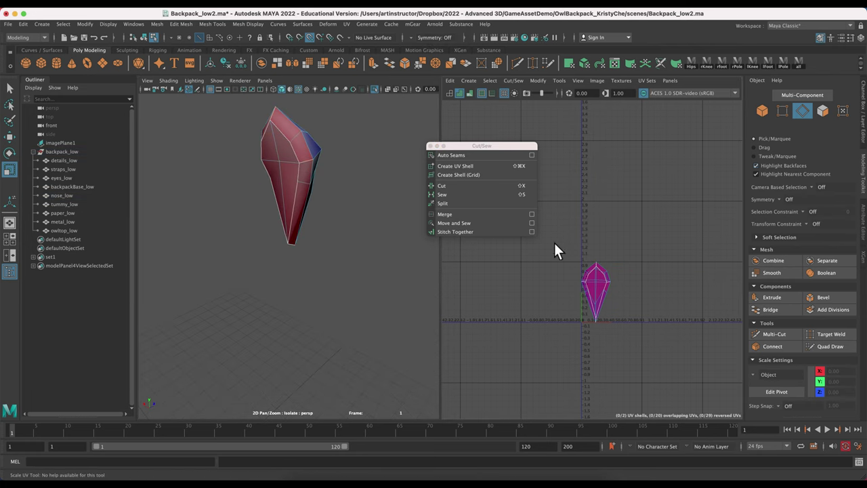
{"action": "left_click_drag", "start_coordinate": [554, 243], "coordinate": [633, 338]}
{"action": "left_click", "coordinate": [534, 80]}
{"action": "left_click", "coordinate": [569, 354]}
{"action": "left_click", "coordinate": [638, 360]}
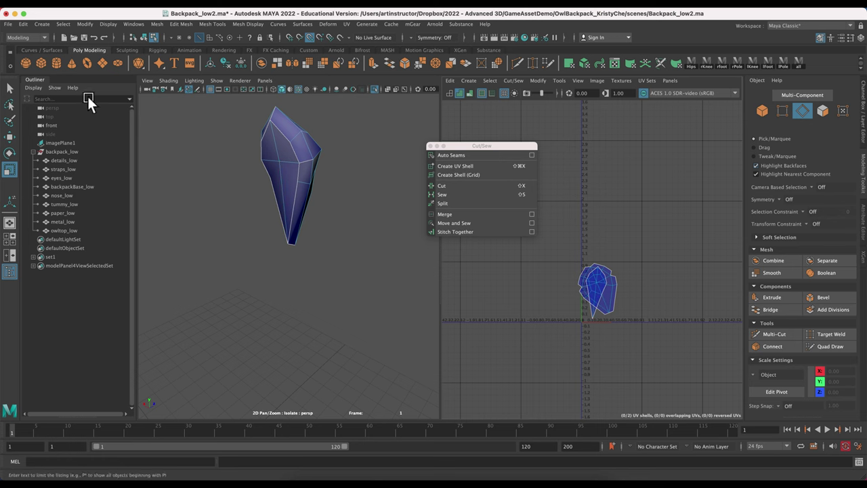
- Select the beak's large front shell, move it into the empty tile diagonally above the 0–1 tile, and rotate it upright
{"action": "left_click", "coordinate": [758, 111]}
{"action": "right_click_drag", "start_coordinate": [593, 289], "coordinate": [557, 278]}
{"action": "left_click", "coordinate": [600, 282]}
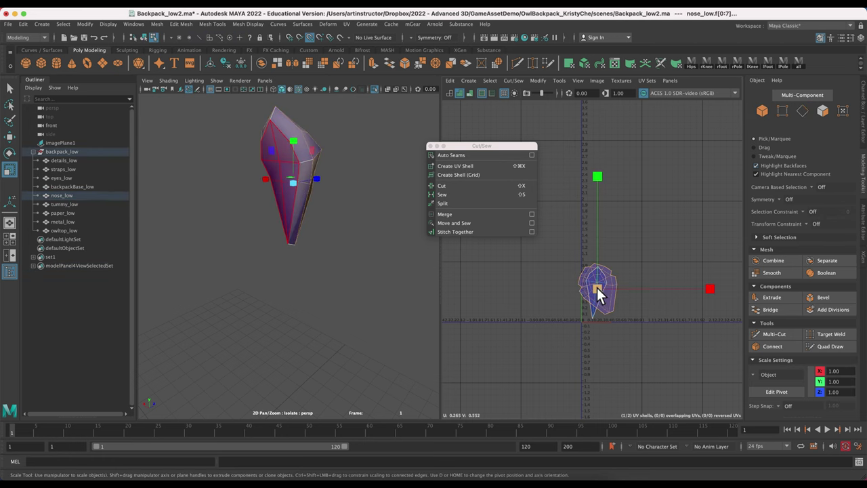
{"action": "key", "text": "w"}
{"action": "left_click_drag", "start_coordinate": [609, 295], "coordinate": [654, 225]}
{"action": "key", "text": "e"}
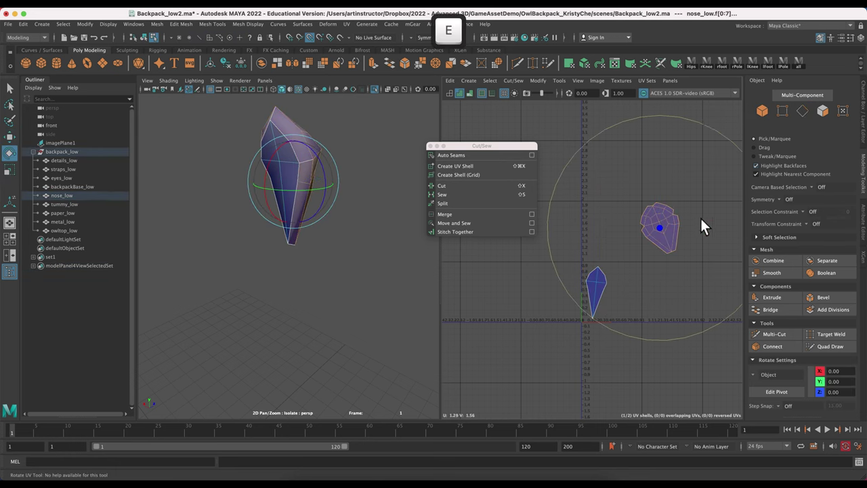
{"action": "left_click_drag", "start_coordinate": [721, 139], "coordinate": [728, 163]}
- Rotate the beak's back shell upright and place it, scaled down, beside the front shell
{"action": "left_click", "coordinate": [605, 296]}
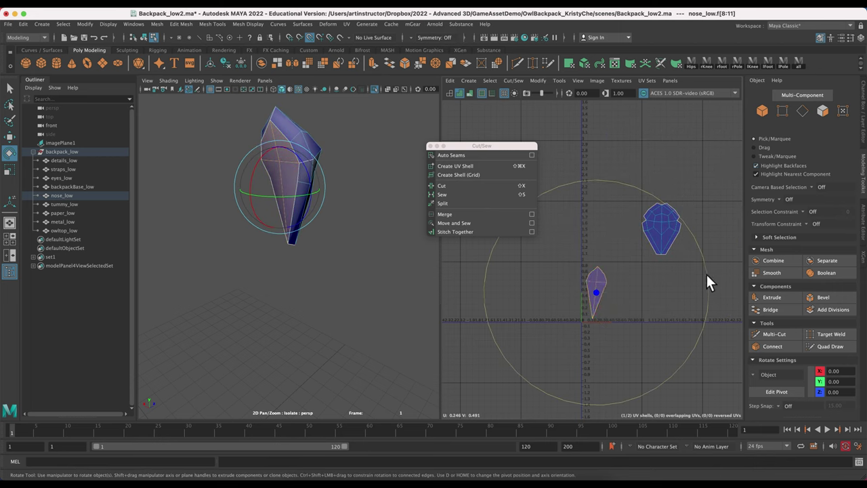
{"action": "left_click_drag", "start_coordinate": [706, 272], "coordinate": [707, 262]}
{"action": "key", "text": "r"}
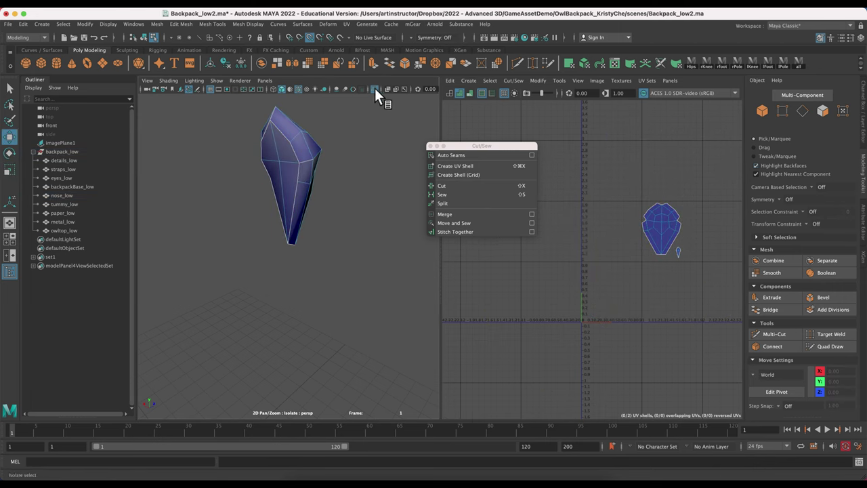
- Turn off isolation to show the whole backpack and move the floating Cut/Sew window out of the UV view
{"action": "left_click", "coordinate": [374, 88]}
{"action": "key", "text": "f"}
{"action": "left_click_drag", "start_coordinate": [281, 360], "coordinate": [265, 346], "text": "alt"}
{"action": "right_click_drag", "start_coordinate": [265, 346], "coordinate": [358, 334], "text": "alt"}
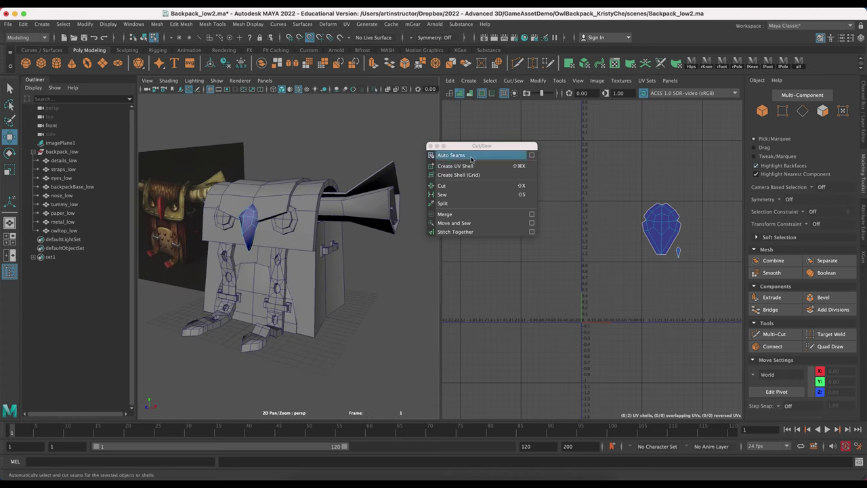
{"action": "left_click_drag", "start_coordinate": [467, 145], "coordinate": [352, 81]}
{"action": "left_click_drag", "start_coordinate": [321, 177], "coordinate": [181, 315]}
{"action": "left_click", "coordinate": [244, 375]}
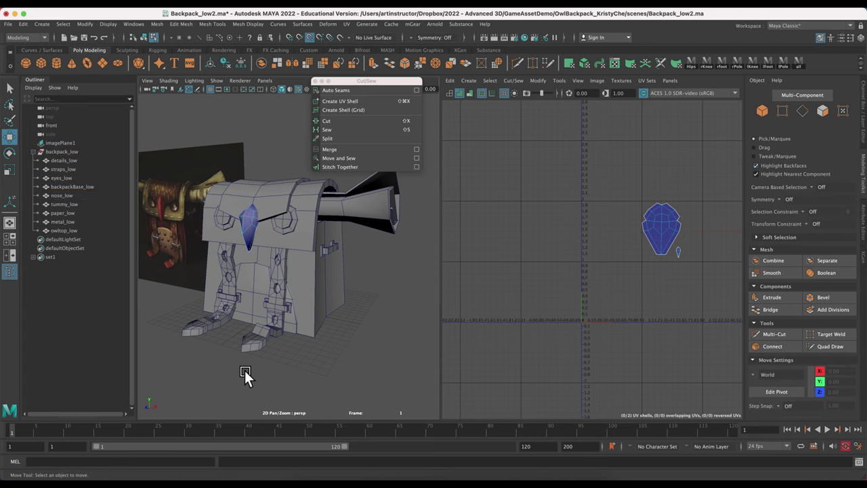
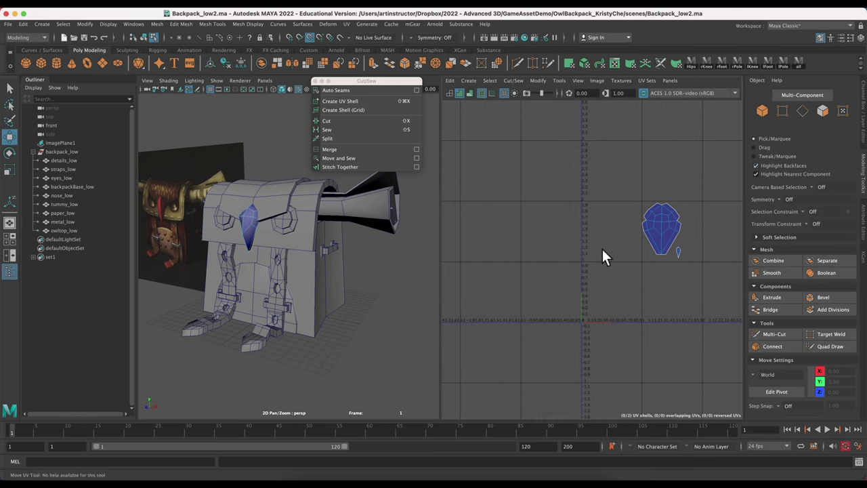
- Select backpack_low and all its parts down to owltop_low to show their UVs together in the UV Editor
{"action": "left_click_drag", "start_coordinate": [108, 150], "coordinate": [101, 231]}
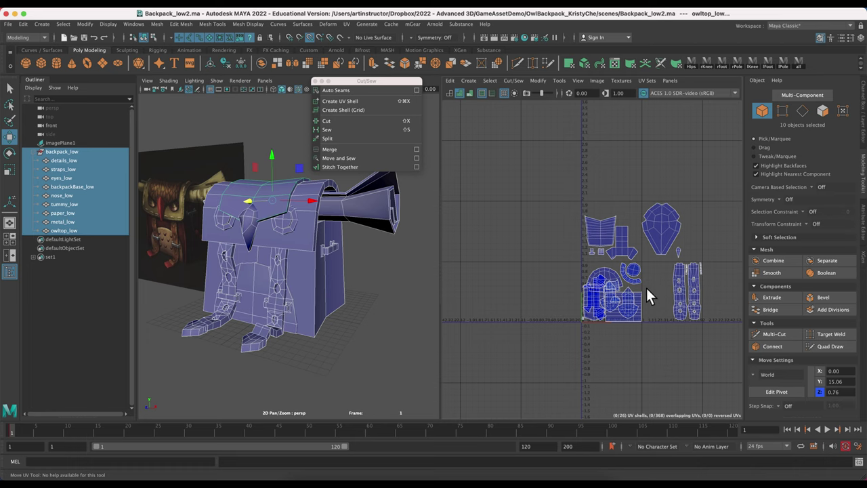
{"action": "key", "text": "f"}
{"action": "right_click_drag", "start_coordinate": [643, 412], "coordinate": [698, 420], "text": "alt"}
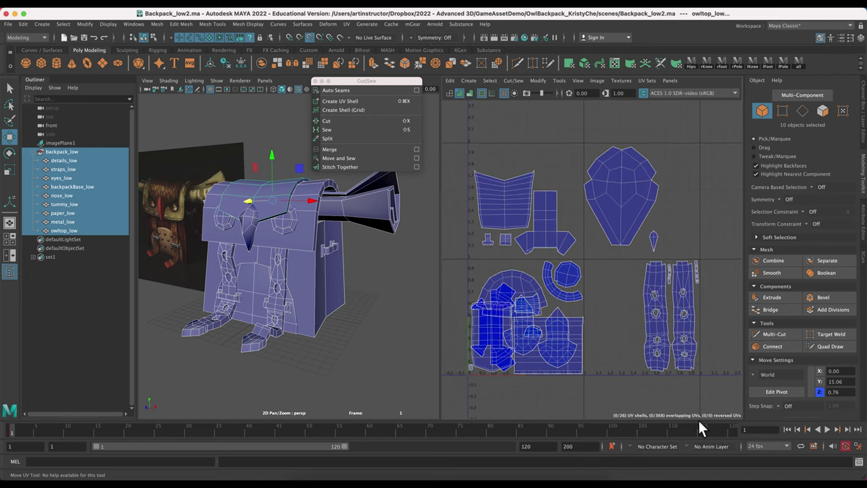
- Switch component selection to UV shells for all the backpack parts and clear the shell selection
{"action": "right_click_drag", "start_coordinate": [518, 317], "coordinate": [481, 304]}
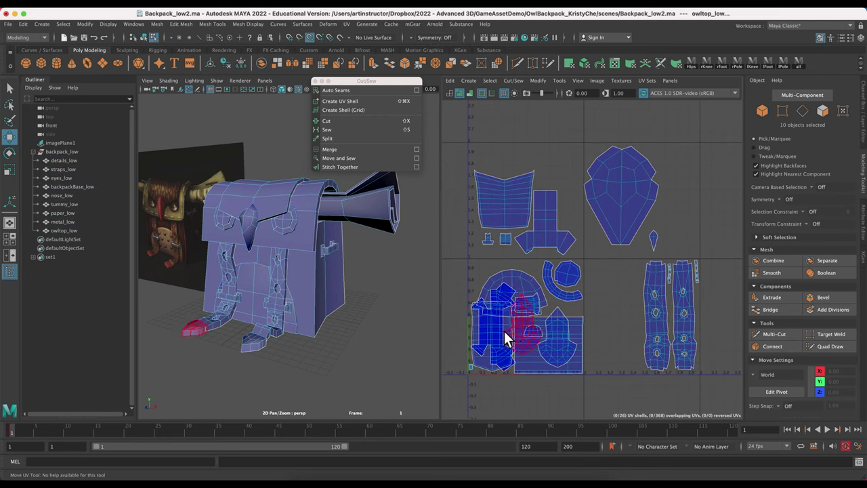
{"action": "left_click", "coordinate": [495, 329]}
{"action": "key", "text": "r"}
{"action": "left_click", "coordinate": [384, 311]}
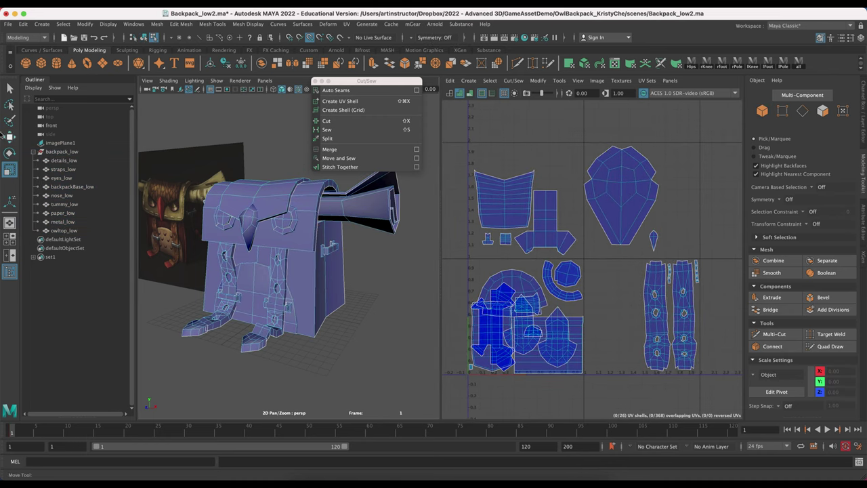
- Select metal_low, scale all its overlapping UV shells down together, and place them in the lower-left corner of the tile right of the 0–1 tile
{"action": "left_click", "coordinate": [60, 222]}
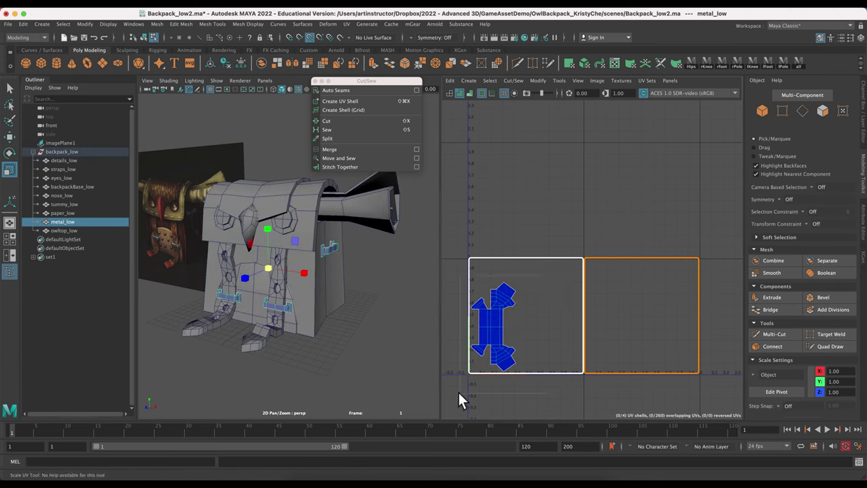
{"action": "left_click", "coordinate": [492, 332]}
{"action": "left_click_drag", "start_coordinate": [491, 333], "coordinate": [425, 317]}
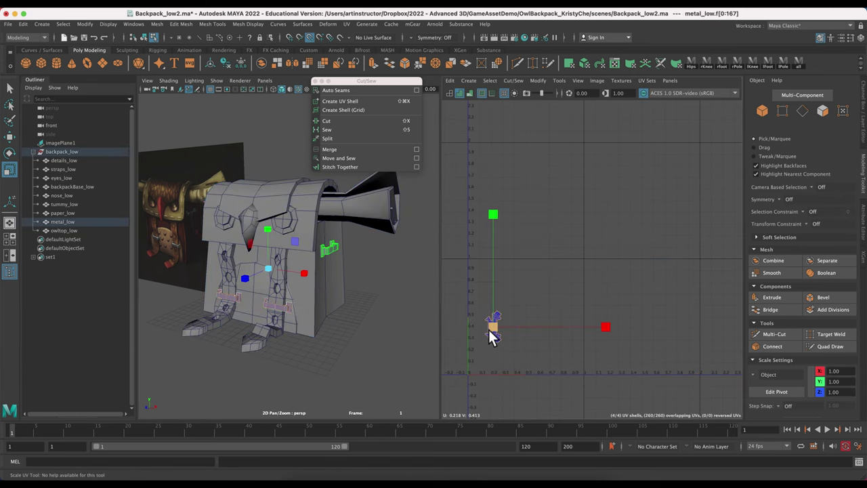
{"action": "key", "text": "w"}
{"action": "left_click_drag", "start_coordinate": [491, 337], "coordinate": [589, 369]}
{"action": "left_click", "coordinate": [375, 264]}
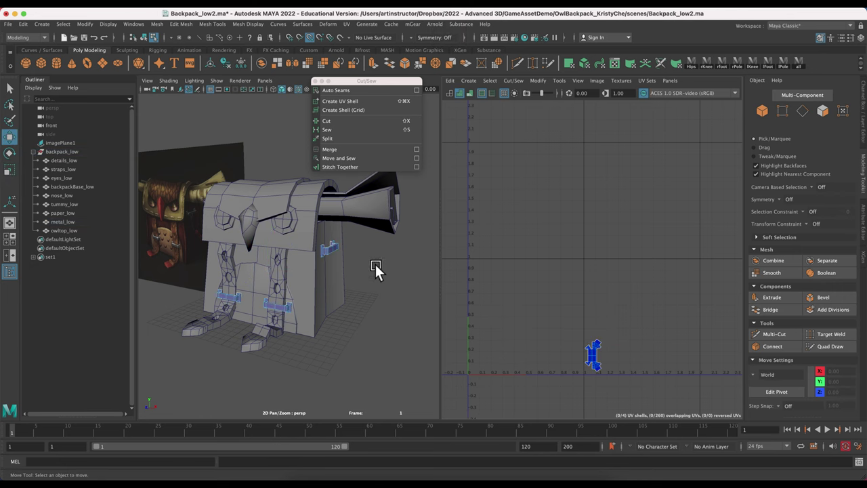
- Return to object selection and select all nine backpack parts to display their UVs together
{"action": "right_click_drag", "start_coordinate": [399, 370], "coordinate": [430, 342]}
{"action": "right_click_drag", "start_coordinate": [329, 306], "coordinate": [383, 306]}
{"action": "left_click", "coordinate": [764, 116]}
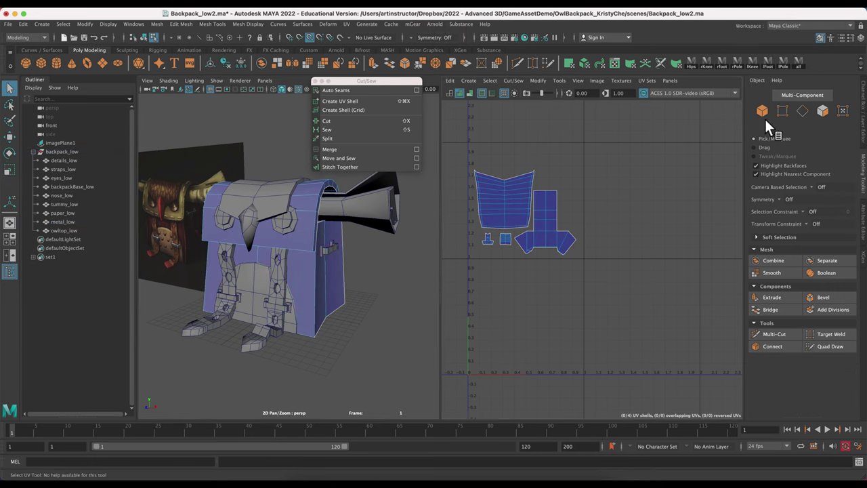
{"action": "left_click", "coordinate": [288, 305]}
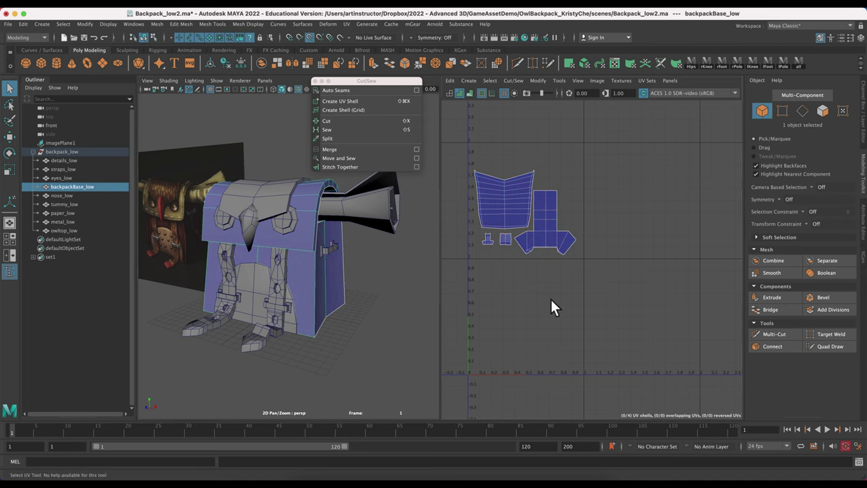
{"action": "left_click", "coordinate": [323, 254]}
{"action": "left_click_drag", "start_coordinate": [165, 165], "coordinate": [388, 332]}
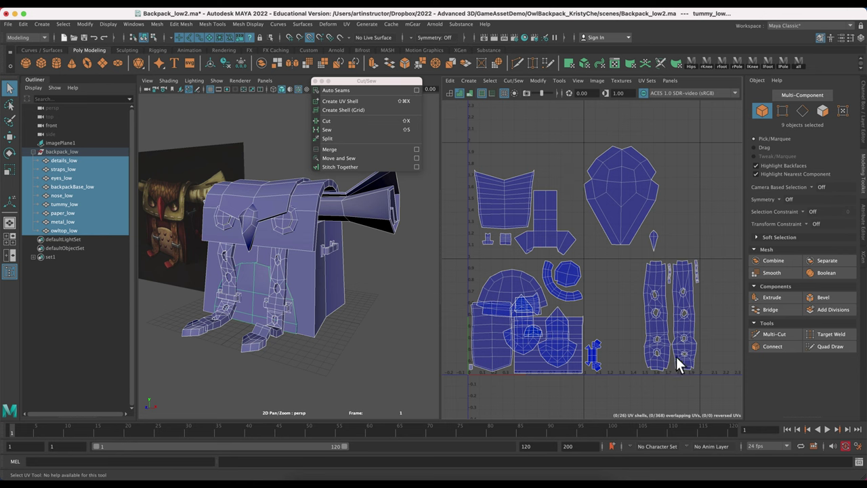
- Try an automatic Layout of all the parts' UV shells into the 0–1 tile, and undo it
{"action": "left_click_drag", "start_coordinate": [447, 139], "coordinate": [727, 404]}
{"action": "left_click", "coordinate": [538, 80]}
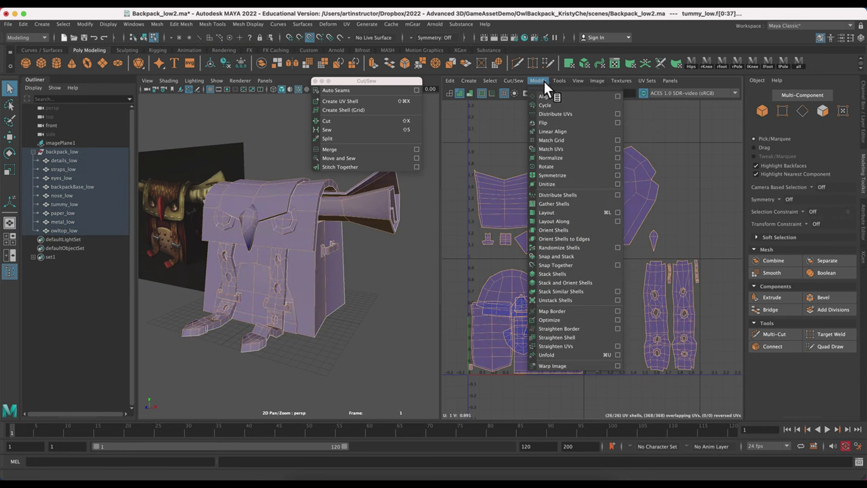
{"action": "left_click", "coordinate": [552, 212]}
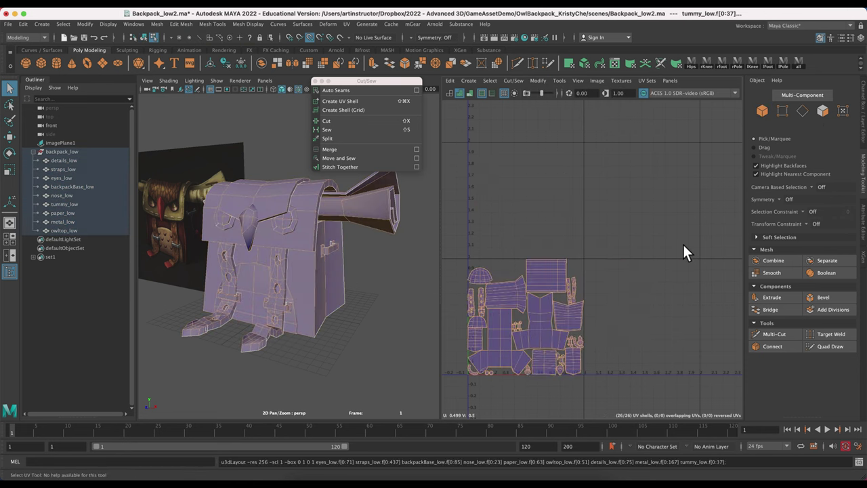
{"action": "left_click", "coordinate": [669, 291]}
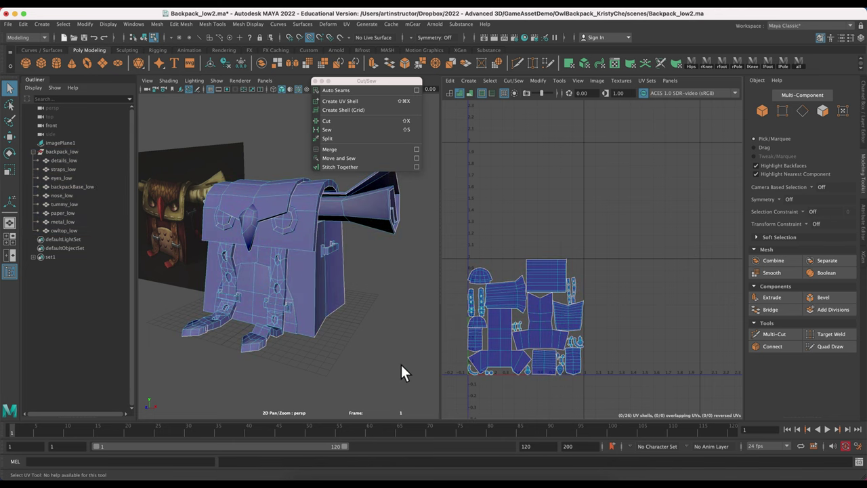
{"action": "key", "text": "z"}
{"action": "key", "text": "z"}
- Scale down the nose's small back shell and place it between the two strap shells, under the small perforated strip
{"action": "left_click", "coordinate": [623, 181]}
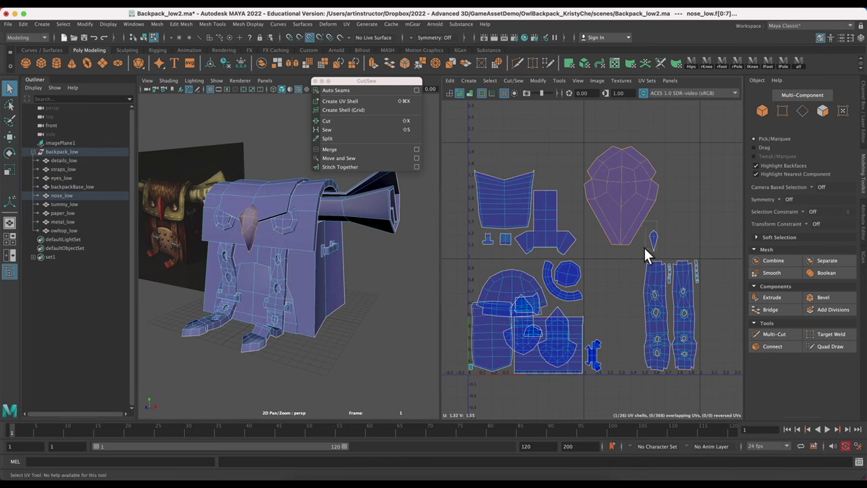
{"action": "key", "text": "r"}
{"action": "key", "text": "w"}
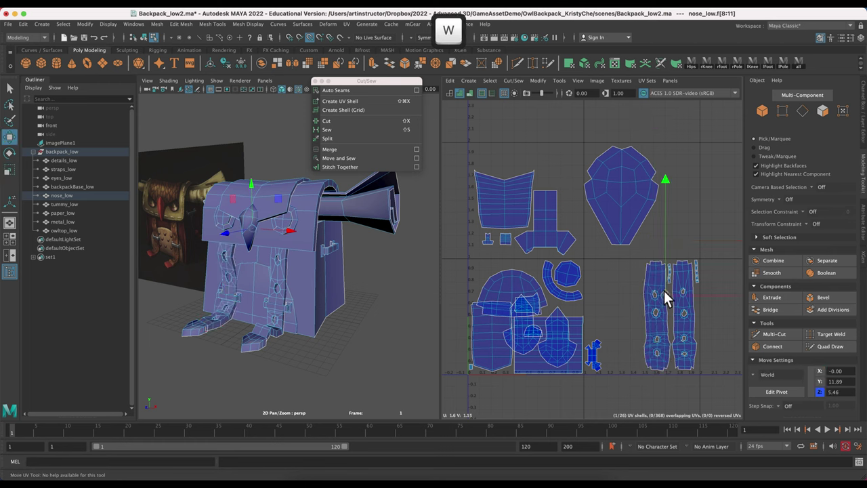
{"action": "scroll", "coordinate": [667, 292], "scroll_direction": "up", "scroll_amount": 3}
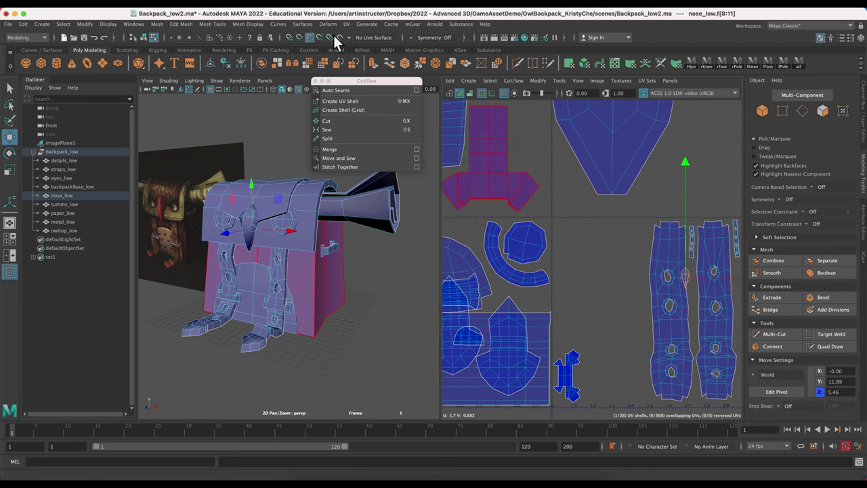
{"action": "left_click", "coordinate": [600, 249]}
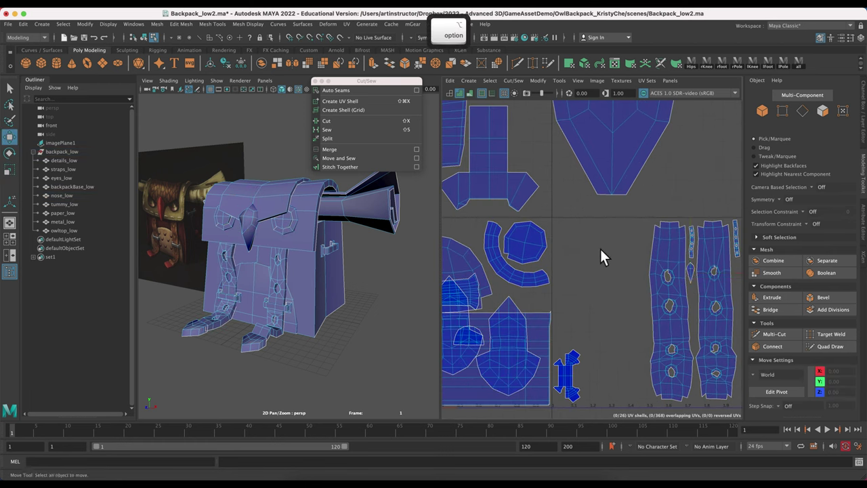
- Scale down the two pointed foot shells of details_low together and set them side by side next to the metal shells
{"action": "scroll", "coordinate": [600, 254], "scroll_direction": "down", "scroll_amount": 3}
{"action": "middle_click_drag", "start_coordinate": [600, 265], "coordinate": [630, 288], "text": "alt"}
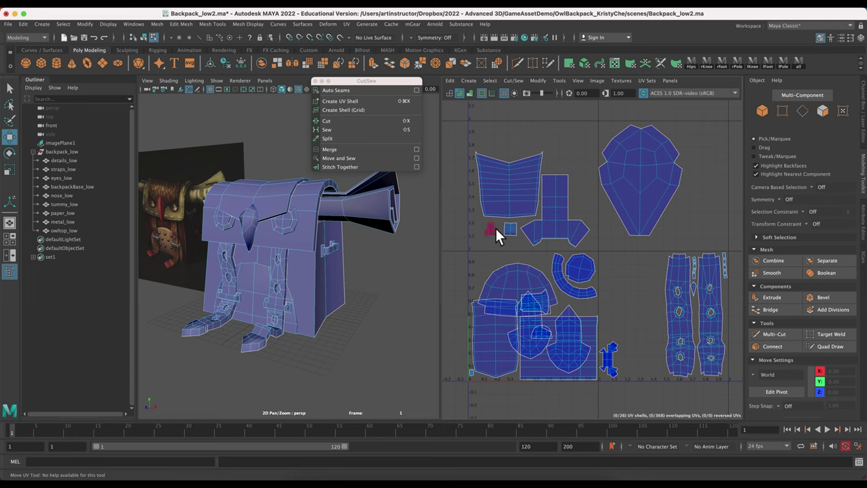
{"action": "left_click", "coordinate": [568, 356]}
{"action": "left_click", "coordinate": [534, 345], "text": "shift"}
{"action": "key", "text": "r"}
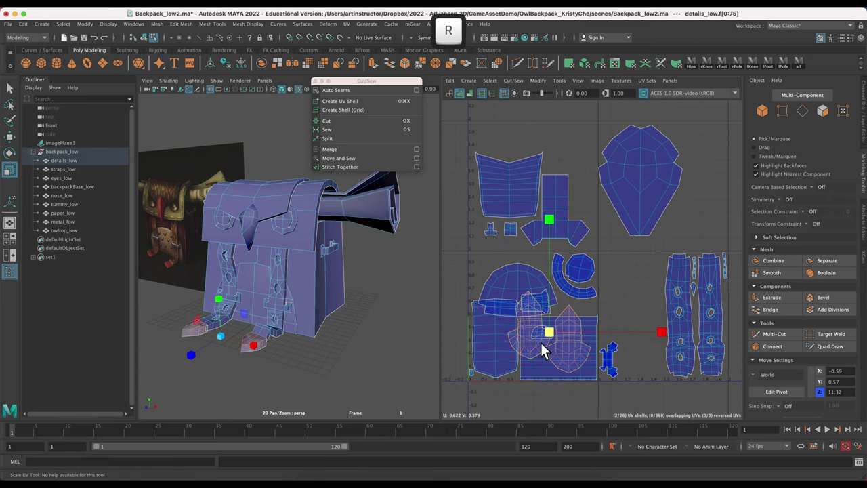
{"action": "left_click_drag", "start_coordinate": [549, 333], "coordinate": [489, 331]}
{"action": "key", "text": "w"}
{"action": "left_click_drag", "start_coordinate": [548, 334], "coordinate": [638, 361]}
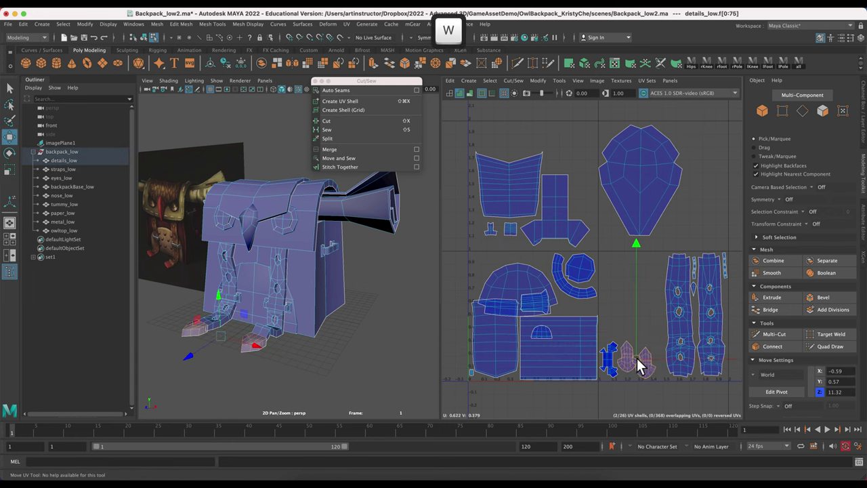
{"action": "left_click", "coordinate": [615, 377]}
- Scale down the tummy's small half-round shell and place it at the tile's lower edge, between the foot shells and the straps
{"action": "left_click", "coordinate": [538, 329]}
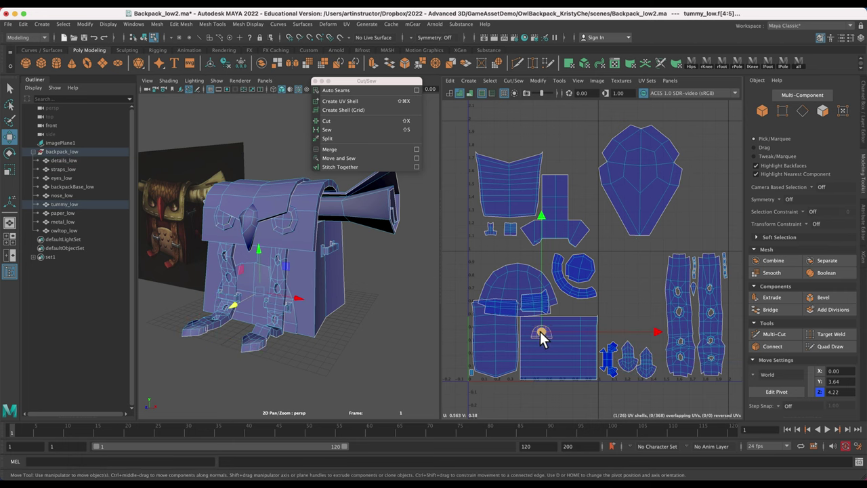
{"action": "key", "text": "r"}
{"action": "key", "text": "w"}
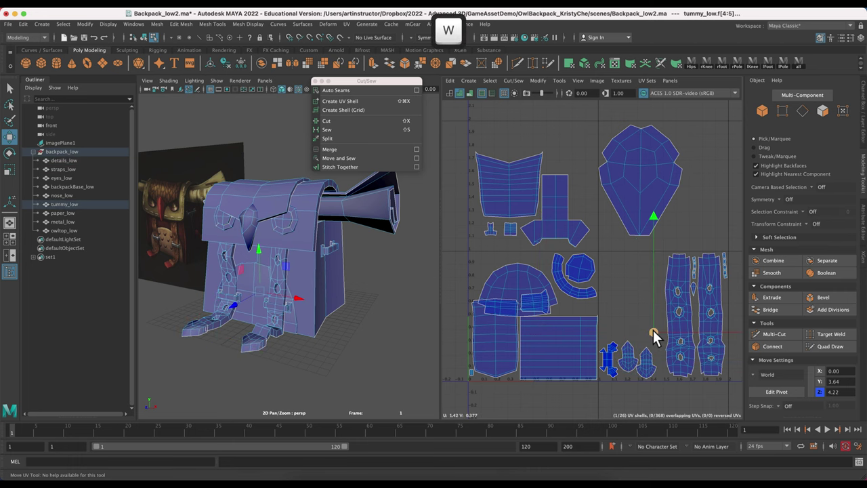
{"action": "left_click_drag", "start_coordinate": [653, 330], "coordinate": [659, 370]}
- Scale down the backpack base's small T-shaped and square shells and stack them above the small half-round shell
{"action": "left_click_drag", "start_coordinate": [491, 237], "coordinate": [675, 364]}
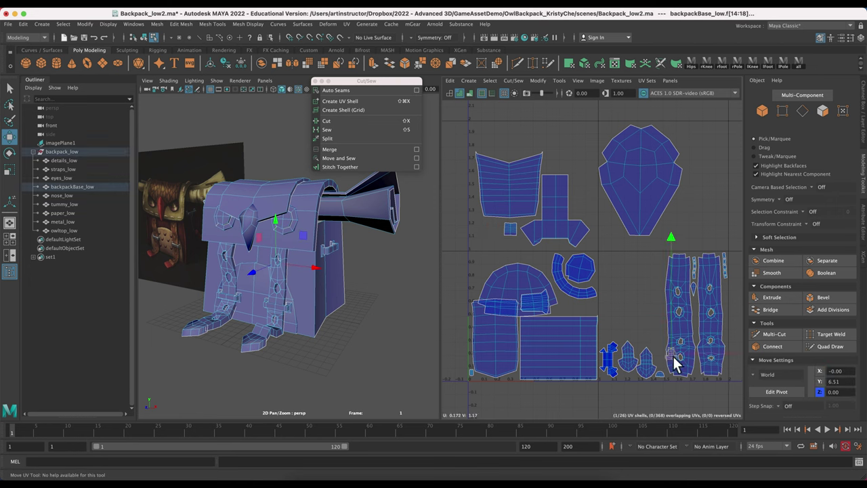
{"action": "key", "text": "r"}
{"action": "key", "text": "w"}
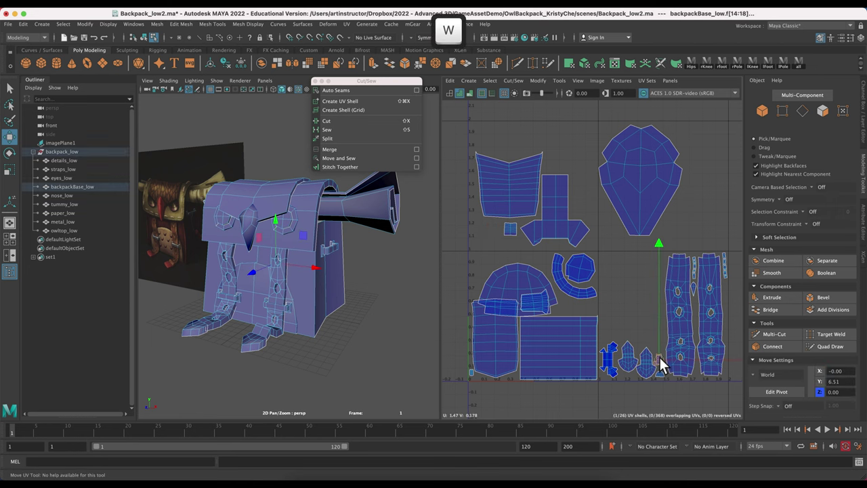
{"action": "left_click", "coordinate": [512, 229]}
{"action": "key", "text": "r"}
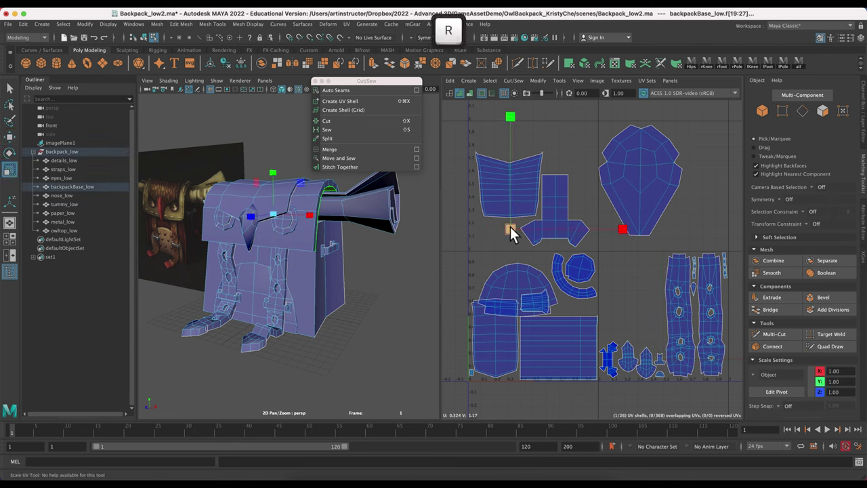
{"action": "left_click", "coordinate": [581, 277]}
{"action": "key", "text": "w"}
{"action": "left_click_drag", "start_coordinate": [549, 262], "coordinate": [660, 343]}
{"action": "left_click", "coordinate": [628, 292]}
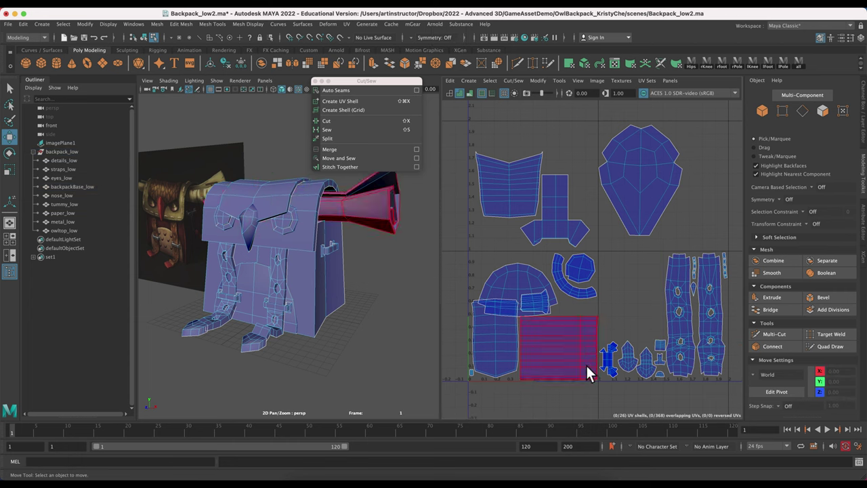
{"action": "left_click", "coordinate": [512, 282]}
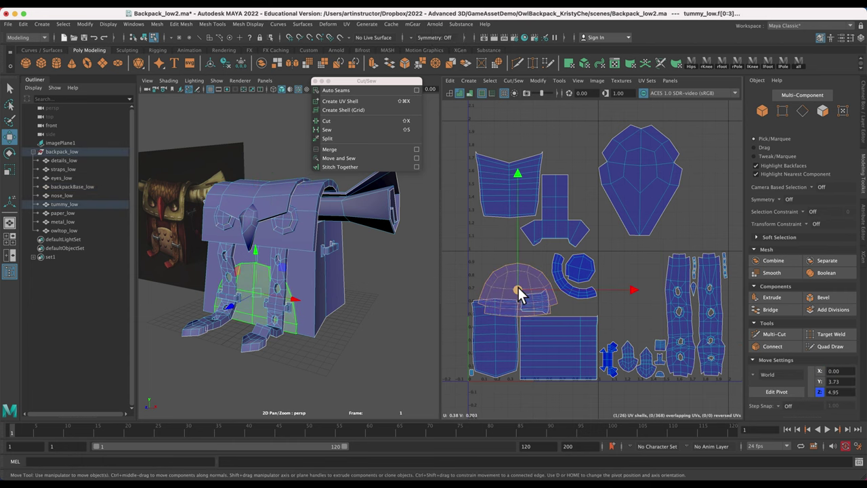
{"action": "left_click", "coordinate": [581, 269]}
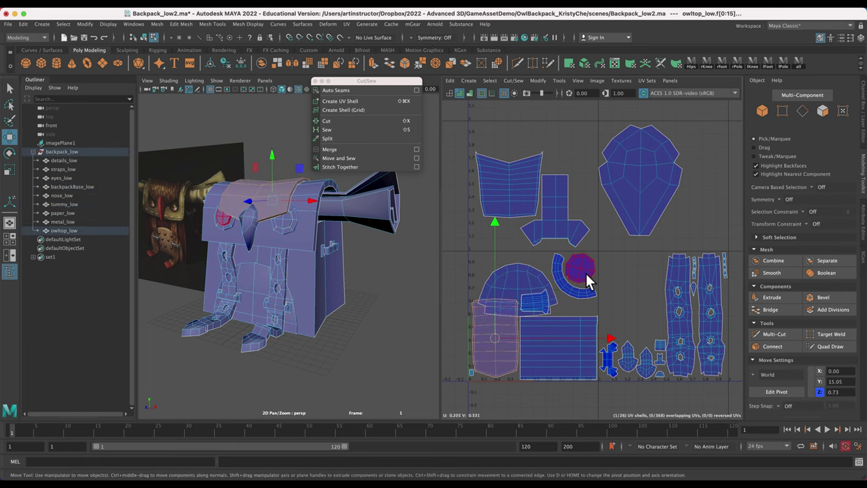
{"action": "left_click_drag", "start_coordinate": [582, 271], "coordinate": [651, 272]}
{"action": "key", "text": "super+z"}
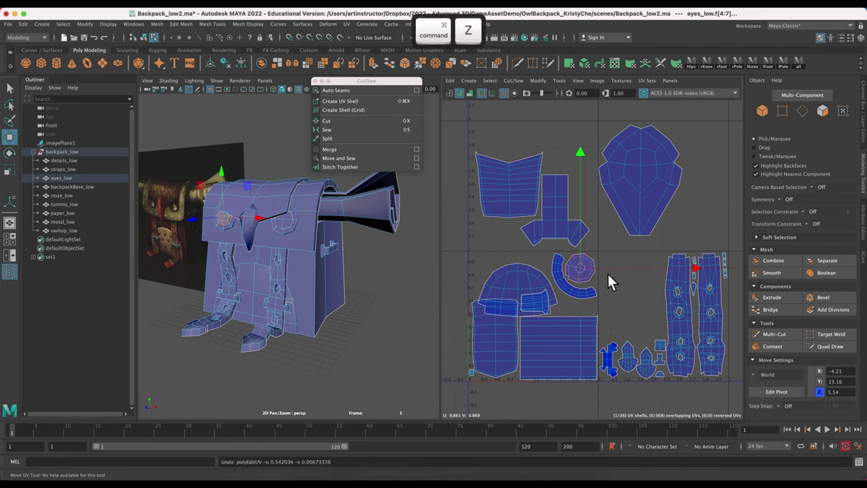
- Move both overlapping round eye shells into the straps' tile, scale them down, and place them near its upper edge beside the straps
{"action": "left_click", "coordinate": [608, 273]}
{"action": "left_click", "coordinate": [578, 268]}
{"action": "left_click_drag", "start_coordinate": [579, 268], "coordinate": [648, 267]}
{"action": "key", "text": "r"}
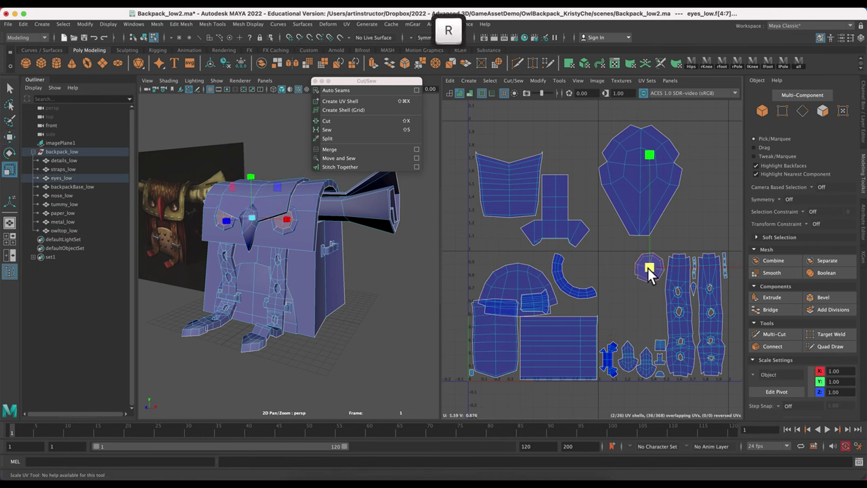
{"action": "key", "text": "w"}
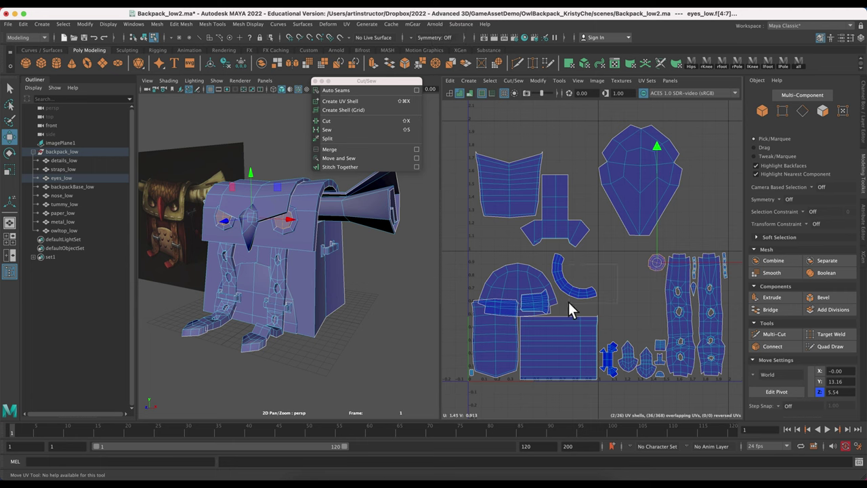
- Scale down the curved eye rim shells together and nest them around the round eye shells
{"action": "left_click_drag", "start_coordinate": [568, 301], "coordinate": [652, 265]}
{"action": "key", "text": "r"}
{"action": "key", "text": "w"}
{"action": "key", "text": "r"}
{"action": "key", "text": "w"}
{"action": "left_click", "coordinate": [715, 254]}
- Scale down the nose's large front shell and place it beside the strap, above the foot shells
{"action": "left_click", "coordinate": [639, 183]}
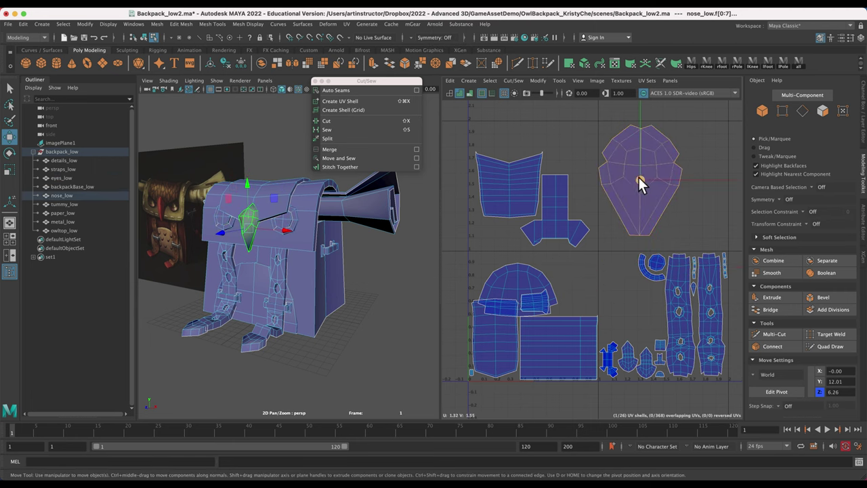
{"action": "key", "text": "r"}
{"action": "left_click_drag", "start_coordinate": [639, 178], "coordinate": [644, 323]}
{"action": "key", "text": "w"}
{"action": "left_click", "coordinate": [589, 193]}
- Move the paper's small shells beside the curved eye shells and position the large tummy dome above the paper's rectangular shell
{"action": "left_click", "coordinate": [535, 304]}
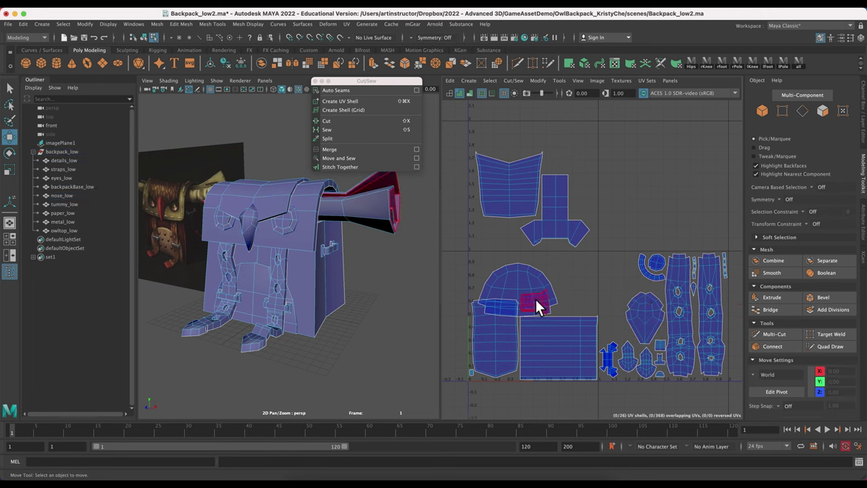
{"action": "left_click_drag", "start_coordinate": [536, 304], "coordinate": [623, 280]}
{"action": "left_click", "coordinate": [599, 293]}
{"action": "left_click", "coordinate": [556, 292]}
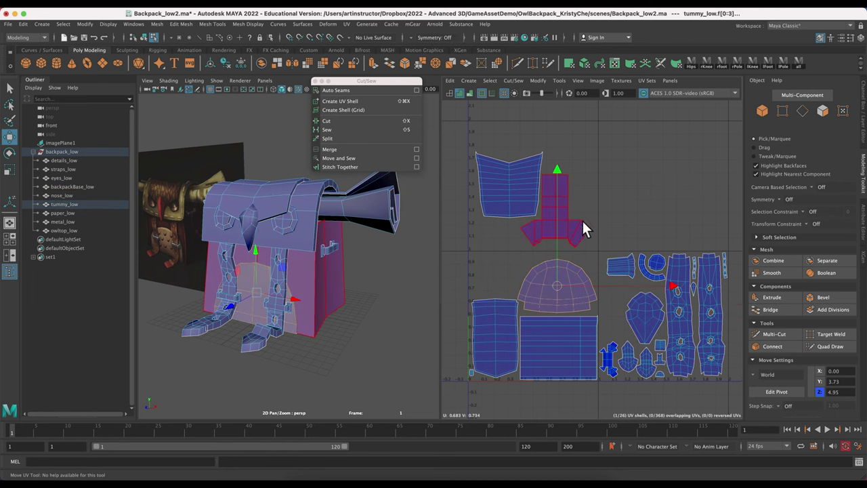
{"action": "left_click", "coordinate": [478, 391]}
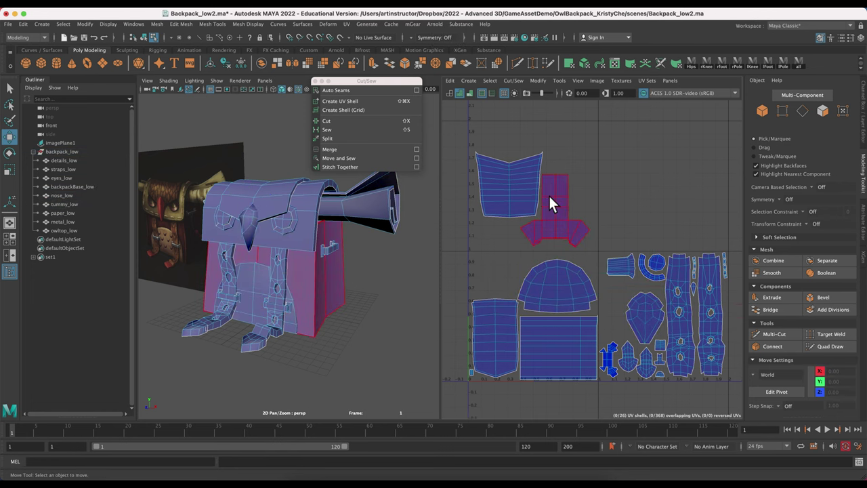
- Scale down the paper's rectangular shell into the 0–1 tile's lower-right corner and move the tiny corner shell above the nose shell
{"action": "left_click", "coordinate": [575, 344]}
{"action": "key", "text": "r"}
{"action": "mouse_move", "coordinate": [558, 349]}
{"action": "left_mouse_down"}
{"action": "mouse_move", "coordinate": [520, 348]}
{"action": "mouse_move", "coordinate": [572, 353]}
{"action": "left_mouse_up"}
{"action": "key", "text": "e"}
{"action": "key", "text": "w"}
{"action": "left_click", "coordinate": [667, 237]}
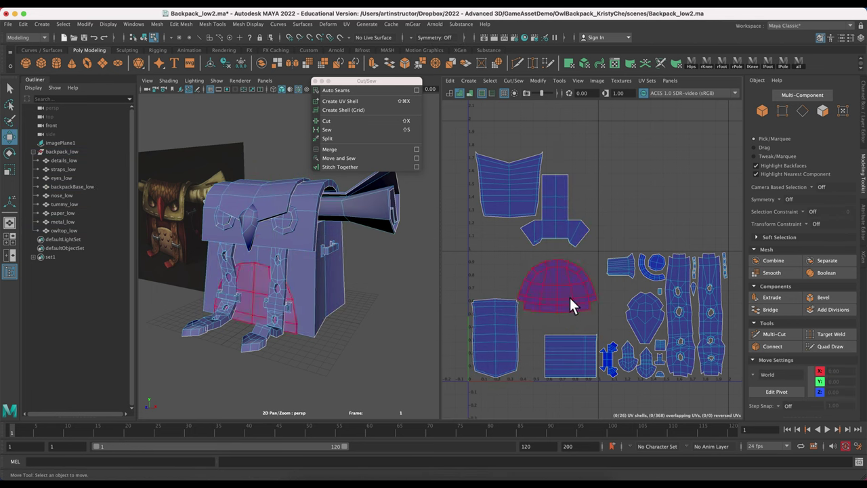
- Scale down the large tummy dome shell and move it up against the 0–1 tile's upper edge
{"action": "left_click", "coordinate": [499, 336]}
{"action": "left_click", "coordinate": [558, 284]}
{"action": "left_click_drag", "start_coordinate": [558, 283], "coordinate": [557, 274]}
{"action": "key", "text": "r"}
{"action": "key", "text": "w"}
- Move the wide backpack flap shell into the 0–1 tile beside the owltop shell, and the T-shaped backpack shell into the second tile
{"action": "left_click", "coordinate": [493, 336]}
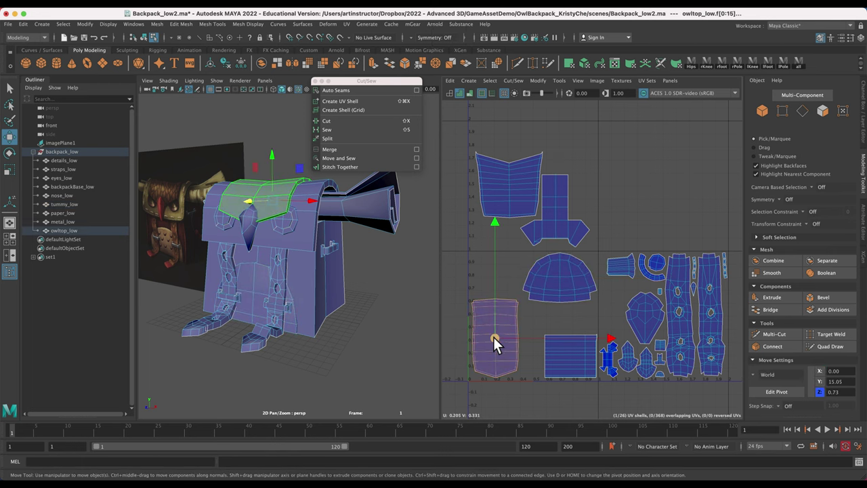
{"action": "left_click", "coordinate": [518, 170]}
{"action": "left_click", "coordinate": [528, 158]}
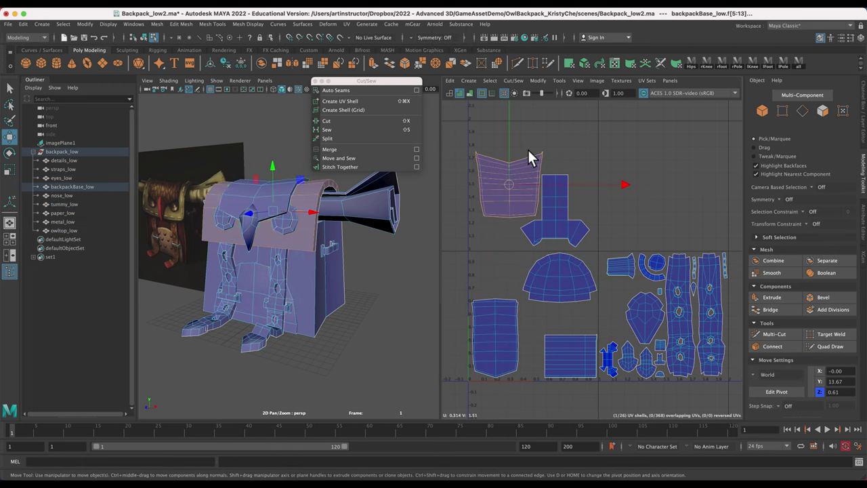
{"action": "left_click", "coordinate": [494, 337]}
{"action": "key", "text": "r"}
{"action": "key", "text": "w"}
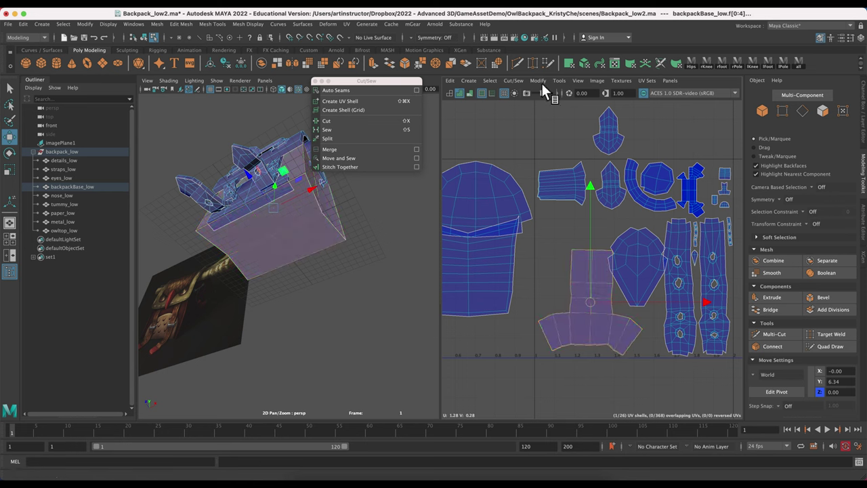
- Shift the paper's flared shell beside the foot shell, and scale up the backpack flap shell to fit beneath the tummy dome
{"action": "left_click", "coordinate": [635, 283]}
{"action": "left_click", "coordinate": [569, 181]}
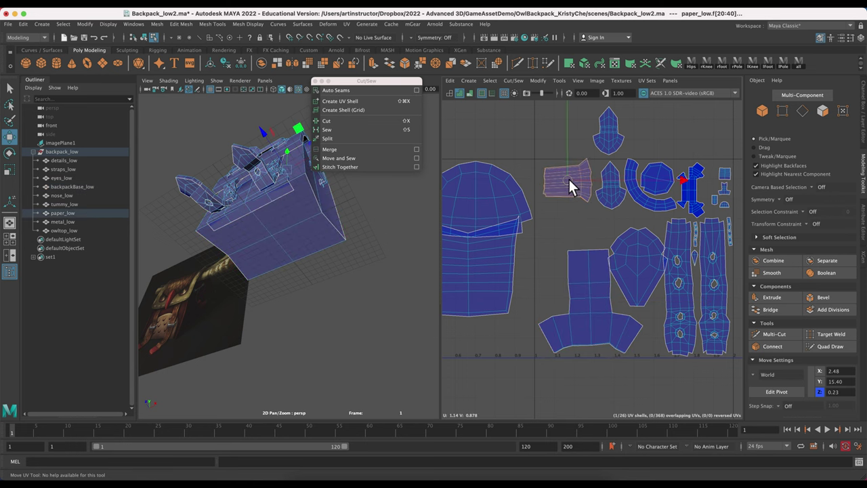
{"action": "left_click", "coordinate": [636, 191]}
{"action": "left_click", "coordinate": [470, 269]}
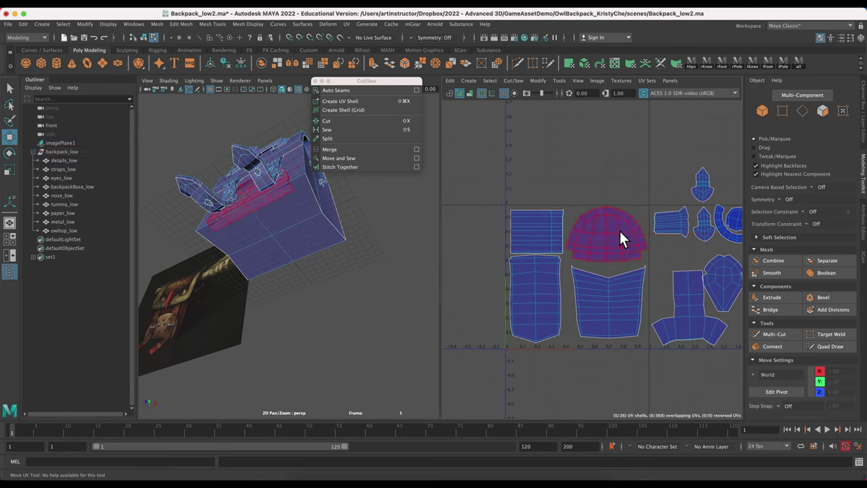
{"action": "left_click", "coordinate": [614, 302]}
{"action": "key", "text": "r"}
{"action": "key", "text": "w"}
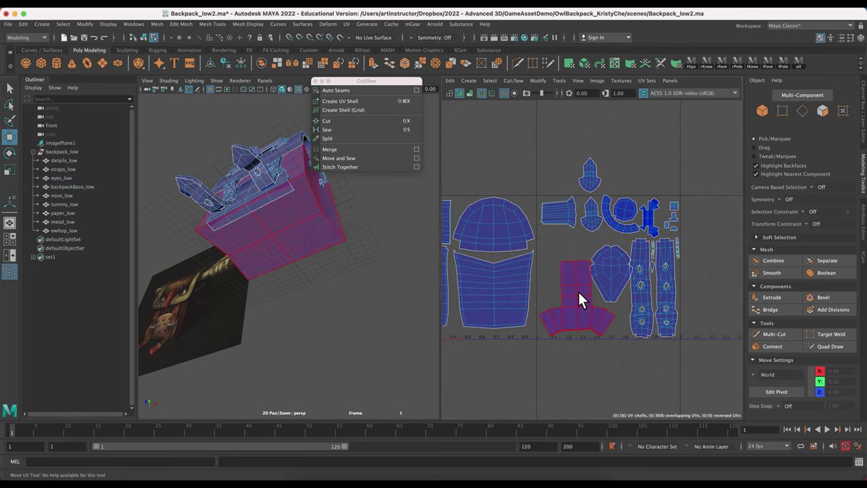
- Enlarge the T-shaped backpack shell and position it along the second tile's lower edge
{"action": "left_click", "coordinate": [577, 291]}
{"action": "key", "text": "r"}
{"action": "left_click_drag", "start_coordinate": [577, 297], "coordinate": [596, 273]}
{"action": "key", "text": "w"}
- Scale down the paper's flared shell and set it aside, and move the nose's large shell into the second tile's upper-left corner
{"action": "left_click", "coordinate": [613, 271]}
{"action": "key", "text": "r"}
{"action": "left_click", "coordinate": [559, 211]}
{"action": "left_click_drag", "start_coordinate": [559, 211], "coordinate": [552, 212]}
{"action": "left_click_drag", "start_coordinate": [305, 271], "coordinate": [338, 298], "text": "alt"}
{"action": "key", "text": "w"}
{"action": "left_click_drag", "start_coordinate": [559, 212], "coordinate": [657, 167]}
{"action": "left_click", "coordinate": [611, 273]}
{"action": "left_click_drag", "start_coordinate": [611, 273], "coordinate": [556, 225]}
- Place the two foot shells on either side of the T-shaped shell's stem and the paper's flared shell beside the nose shell
{"action": "left_click", "coordinate": [593, 173]}
{"action": "left_click_drag", "start_coordinate": [591, 175], "coordinate": [553, 281]}
{"action": "left_click", "coordinate": [591, 213]}
{"action": "left_click_drag", "start_coordinate": [592, 214], "coordinate": [618, 280]}
{"action": "left_click", "coordinate": [660, 167]}
{"action": "left_click_drag", "start_coordinate": [657, 168], "coordinate": [590, 232]}
- Select all of the backpack's UV shells and examine the complete layout across both tiles
{"action": "left_click", "coordinate": [713, 313]}
{"action": "scroll", "coordinate": [713, 313], "scroll_direction": "down", "scroll_amount": 3}
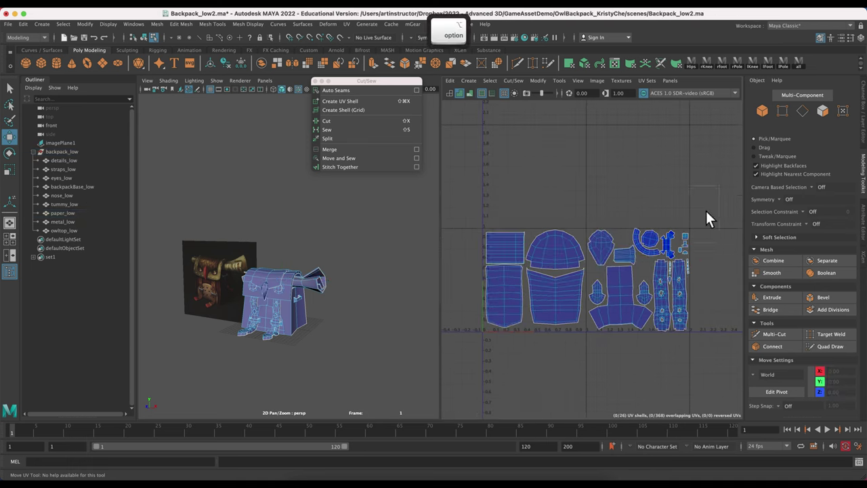
{"action": "left_click_drag", "start_coordinate": [705, 211], "coordinate": [468, 346]}
{"action": "left_click", "coordinate": [400, 332]}
{"action": "left_click_drag", "start_coordinate": [206, 252], "coordinate": [377, 372]}
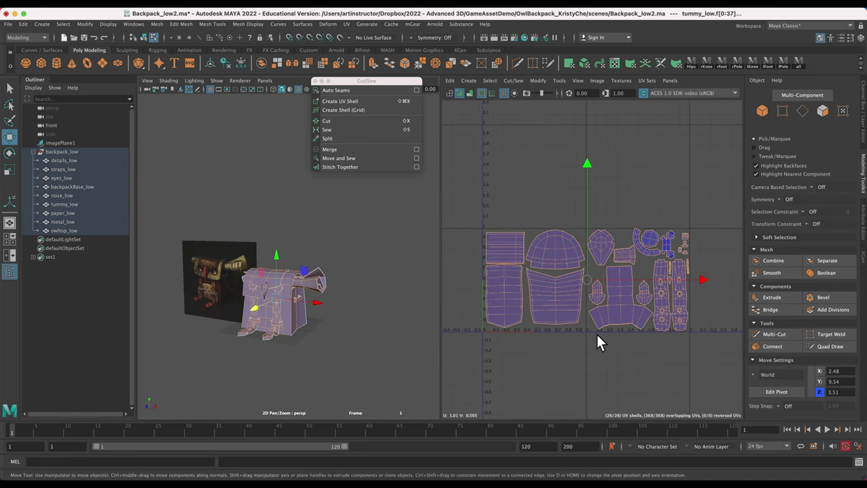
{"action": "right_click_drag", "start_coordinate": [596, 334], "coordinate": [626, 369], "text": "alt"}
{"action": "left_click", "coordinate": [625, 373]}
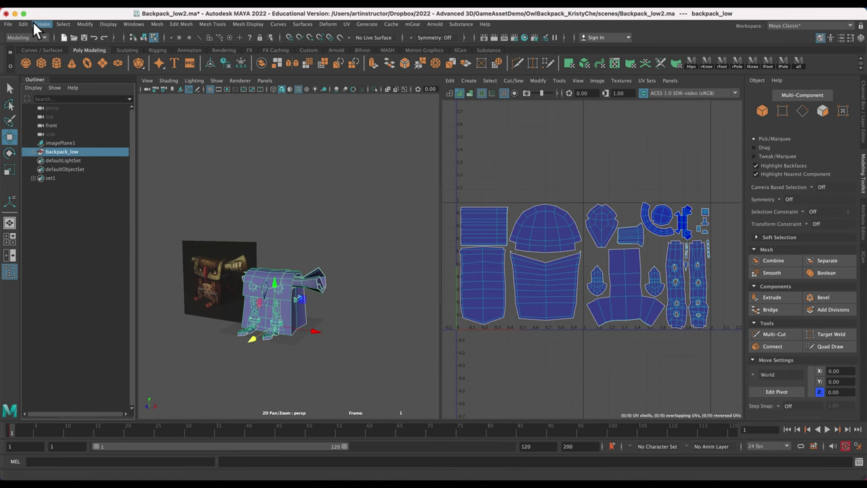
- Duplicate the backpack_low group and hide the original group
{"action": "left_click", "coordinate": [32, 23]}
{"action": "left_click", "coordinate": [67, 150]}
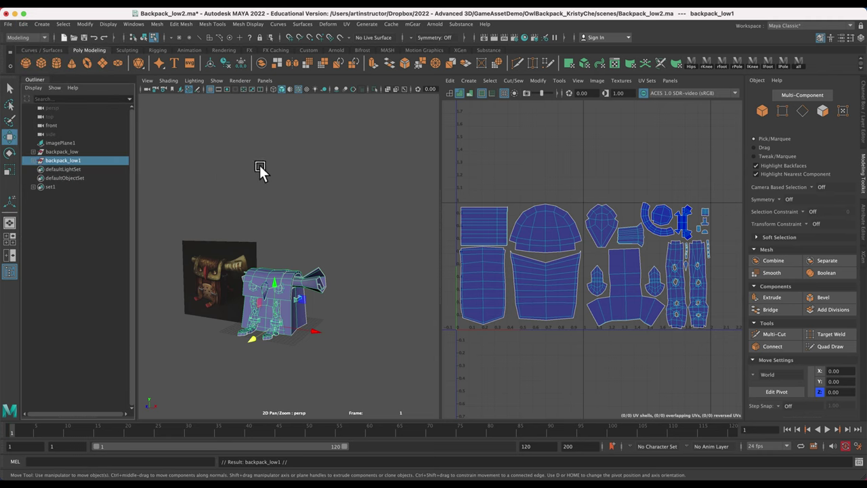
{"action": "left_click", "coordinate": [77, 151]}
{"action": "right_click", "coordinate": [78, 151]}
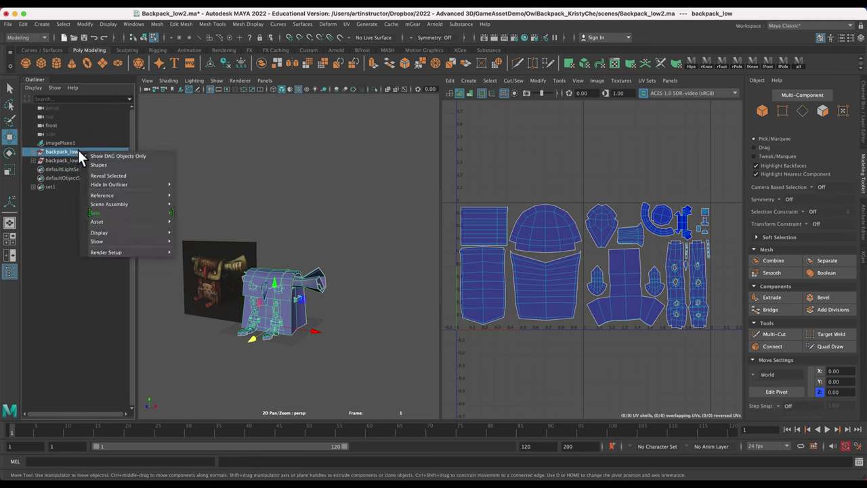
{"action": "left_click", "coordinate": [70, 149]}
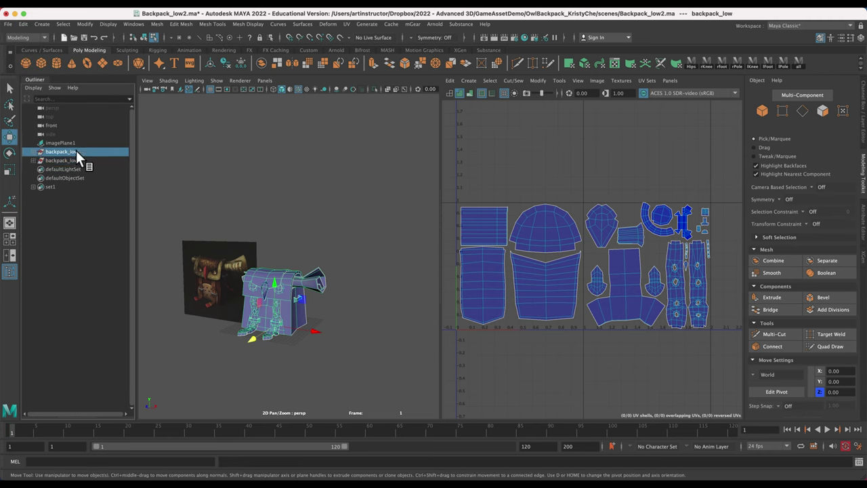
{"action": "left_click", "coordinate": [91, 24]}
{"action": "mouse_move", "coordinate": [102, 23]}
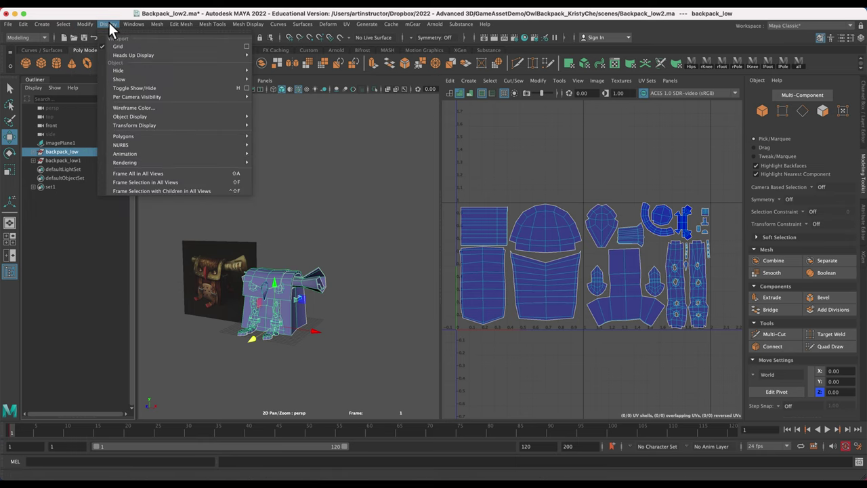
{"action": "mouse_move", "coordinate": [158, 72]}
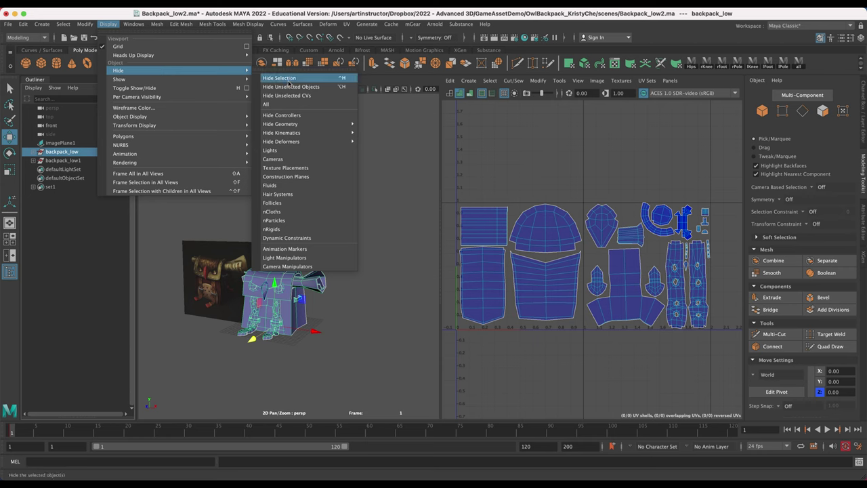
{"action": "left_click", "coordinate": [280, 78]}
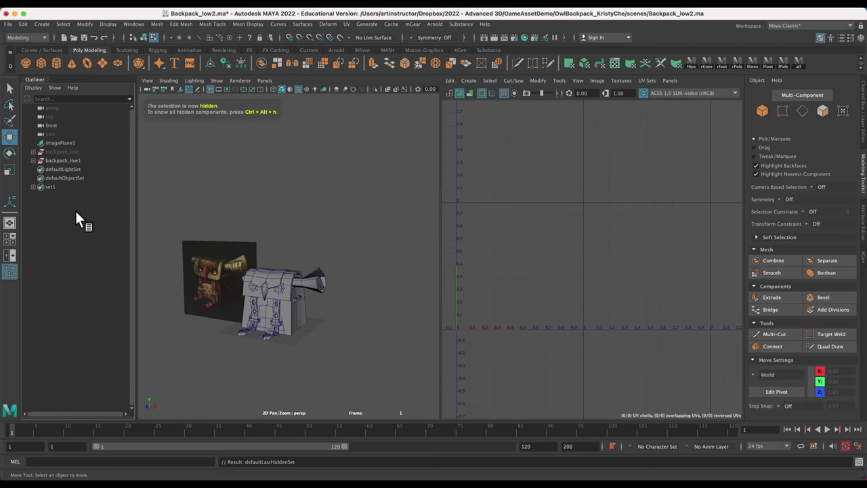
- Replace the split layout with a single perspective view showing the duplicated backpack
{"action": "left_click", "coordinate": [73, 161]}
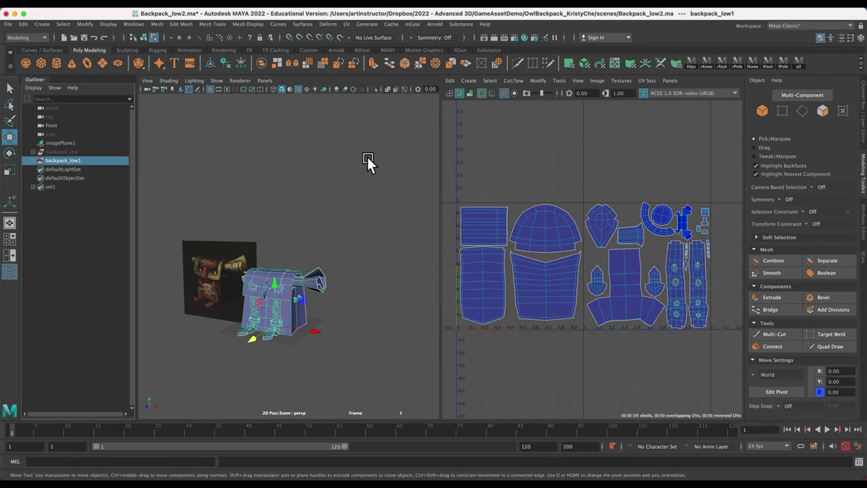
{"action": "left_click", "coordinate": [426, 190]}
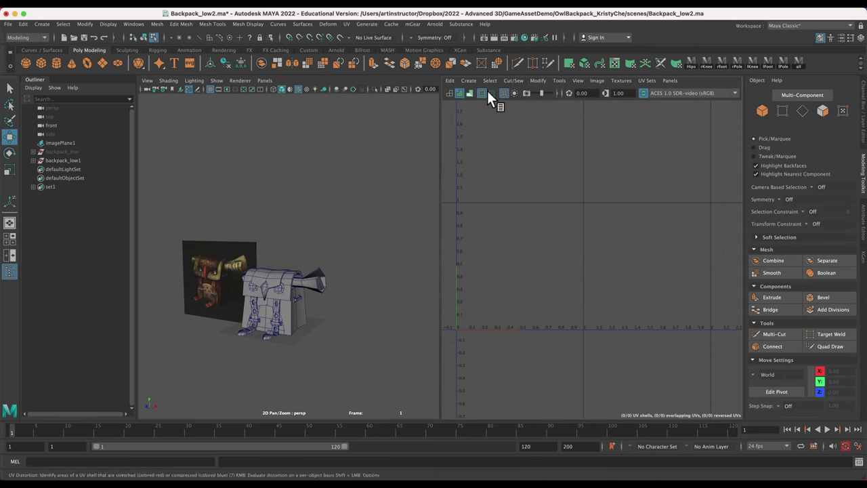
{"action": "left_click", "coordinate": [9, 223]}
{"action": "middle_click_drag", "start_coordinate": [526, 363], "coordinate": [550, 291], "text": "alt"}
{"action": "right_click_drag", "start_coordinate": [550, 291], "coordinate": [659, 394], "text": "alt"}
{"action": "left_click_drag", "start_coordinate": [659, 394], "coordinate": [638, 333], "text": "alt"}
- Preview the paper scroll smoothed and insert a supporting edge loop near its flared opening with Multi-Cut
{"action": "left_click", "coordinate": [588, 184]}
{"action": "key", "text": "3"}
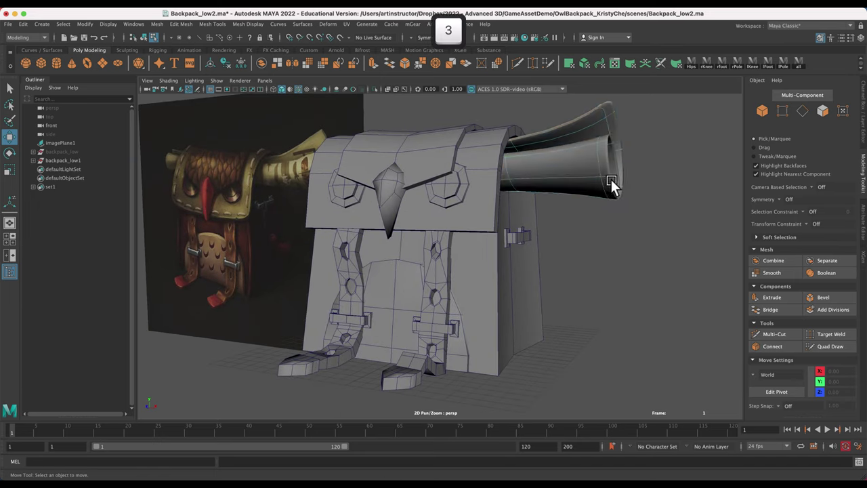
{"action": "double_click", "coordinate": [611, 178]}
{"action": "left_click", "coordinate": [654, 309]}
{"action": "double_click", "coordinate": [572, 183]}
{"action": "left_click", "coordinate": [774, 334]}
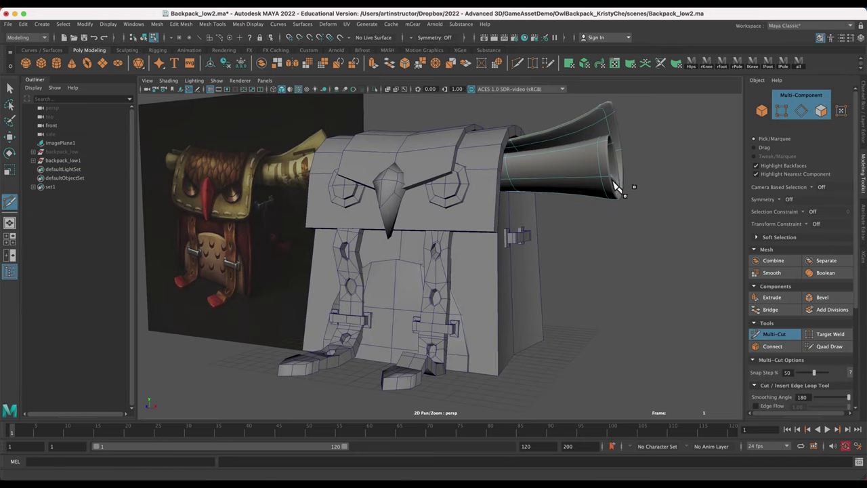
{"action": "key", "text": "q"}
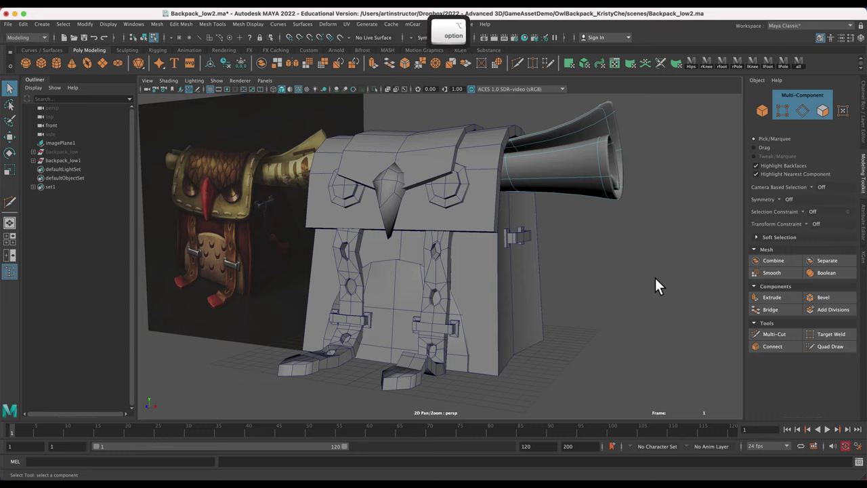
{"action": "left_click_drag", "start_coordinate": [655, 278], "coordinate": [534, 174], "text": "alt"}
{"action": "key", "text": "1"}
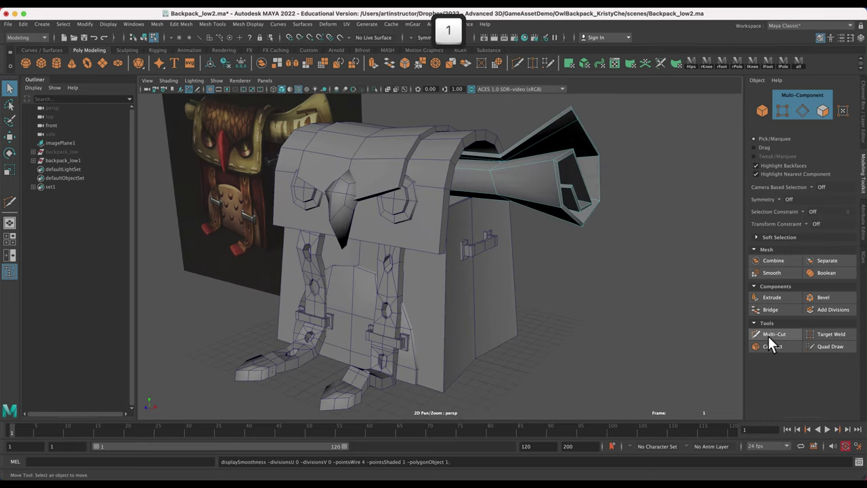
- Try an edge loop on the scroll's flared section, undo it, and insert a supporting loop close to the narrow end
{"action": "left_click", "coordinate": [769, 337]}
{"action": "left_click", "coordinate": [540, 160], "text": "ctrl"}
{"action": "key", "text": "super+z"}
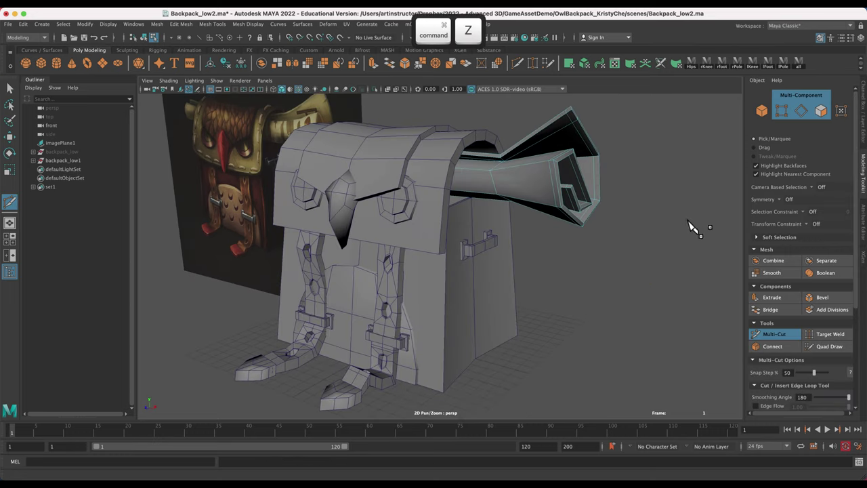
{"action": "left_click_drag", "start_coordinate": [533, 277], "coordinate": [633, 304], "text": "alt"}
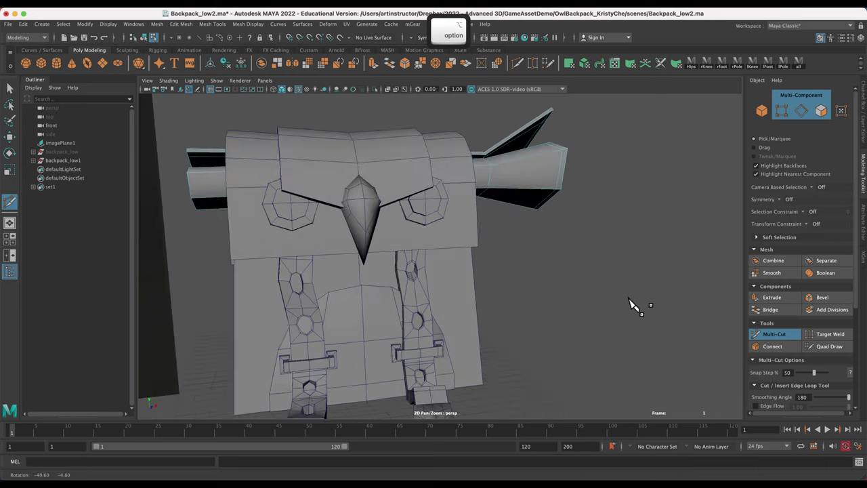
{"action": "left_click", "coordinate": [194, 198], "text": "ctrl"}
{"action": "key", "text": "q"}
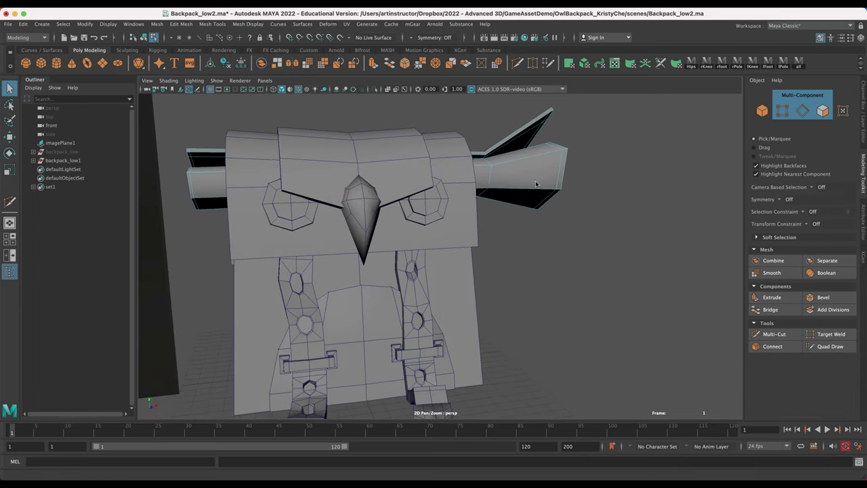
- Isolate the paper scroll and insert two crosswise edge loops along its straight middle section
{"action": "left_click", "coordinate": [375, 89]}
{"action": "left_click", "coordinate": [774, 334]}
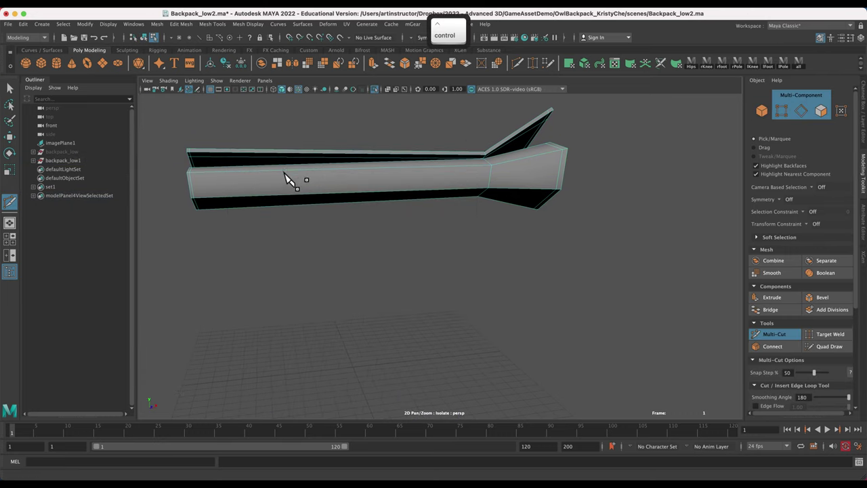
{"action": "left_click", "coordinate": [393, 169], "text": "ctrl"}
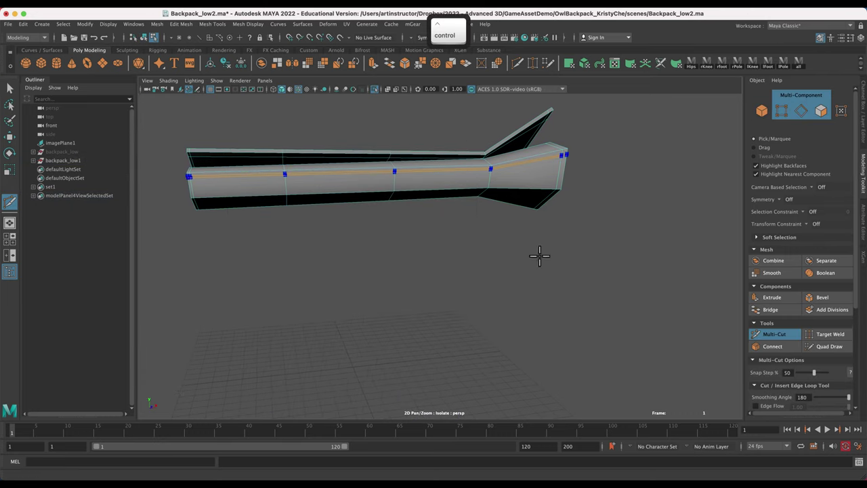
- Insert supporting edge loops along both edges of the paper scroll's rim thickness
{"action": "left_click_drag", "start_coordinate": [616, 276], "coordinate": [526, 273], "text": "alt"}
{"action": "right_click_drag", "start_coordinate": [525, 273], "coordinate": [596, 283], "text": "alt"}
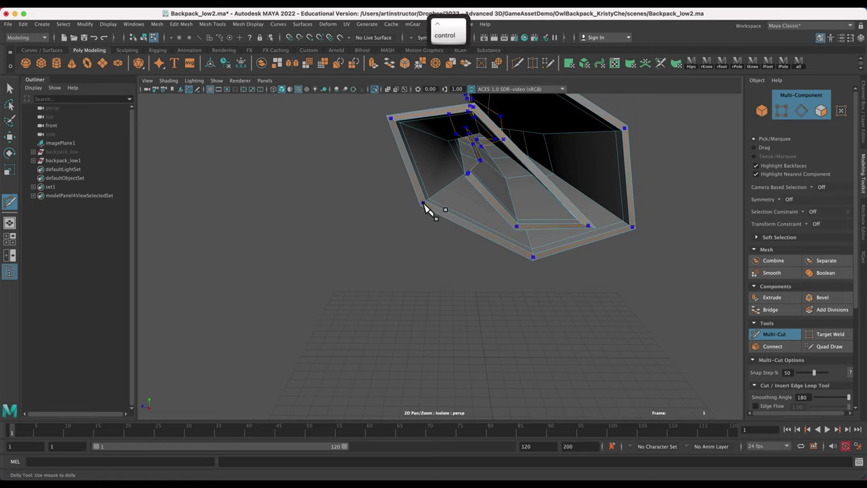
{"action": "left_click", "coordinate": [533, 251], "text": "ctrl"}
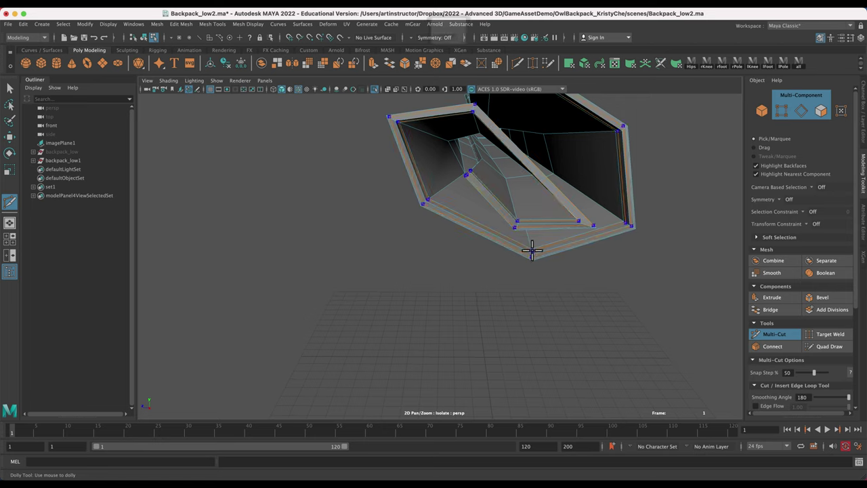
{"action": "left_click", "coordinate": [533, 254], "text": "ctrl"}
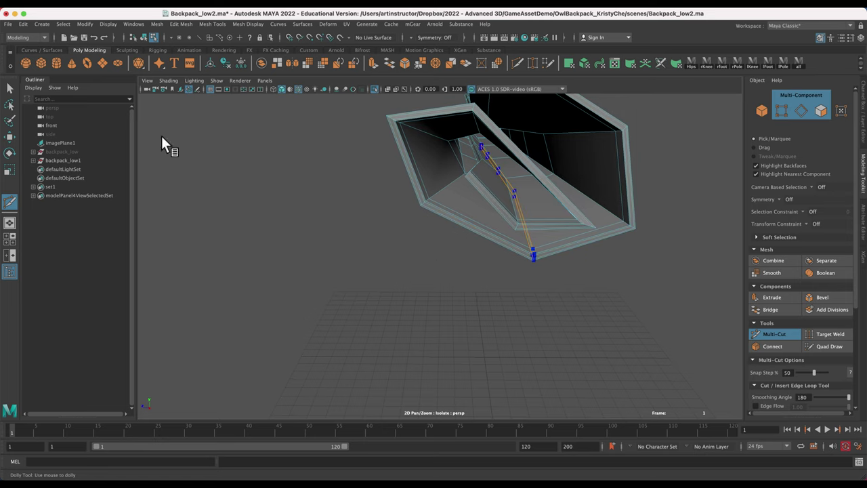
- Preview the paper scroll with smoothing from both ends and leave isolation to show the whole backpack
{"action": "key", "text": "q"}
{"action": "left_click_drag", "start_coordinate": [395, 284], "coordinate": [377, 271], "text": "alt"}
{"action": "right_click_drag", "start_coordinate": [377, 271], "coordinate": [338, 305], "text": "alt"}
{"action": "key", "text": "3"}
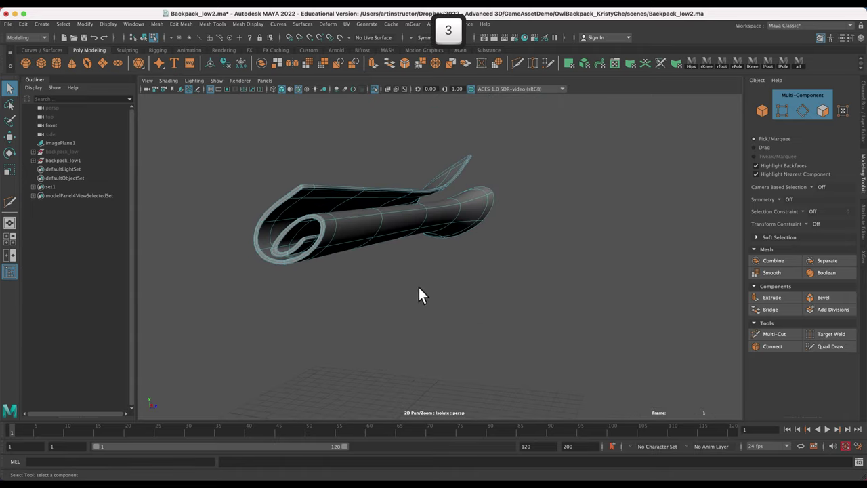
{"action": "left_click_drag", "start_coordinate": [418, 287], "coordinate": [526, 287], "text": "alt"}
{"action": "key", "text": "1"}
{"action": "left_click", "coordinate": [374, 89]}
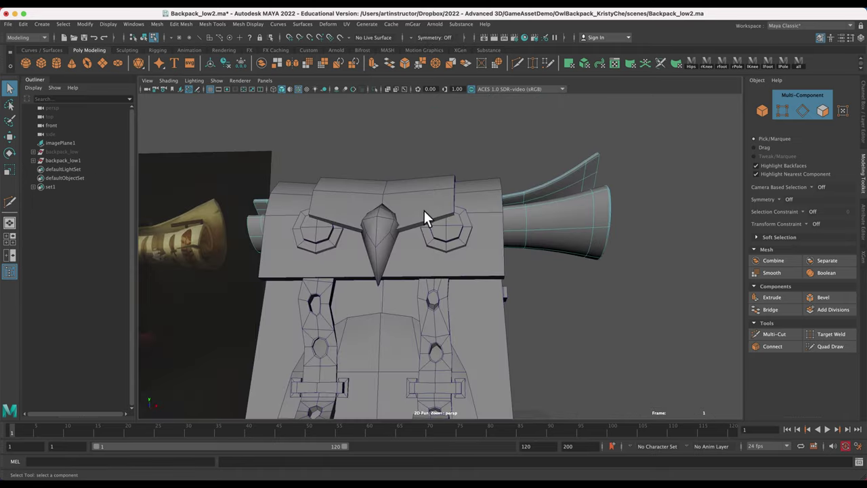
- Rename the duplicated backpack group by replacing "_low" with "_high" in its name, using Search and Replace Names
{"action": "left_click", "coordinate": [423, 217]}
{"action": "left_click", "coordinate": [31, 160]}
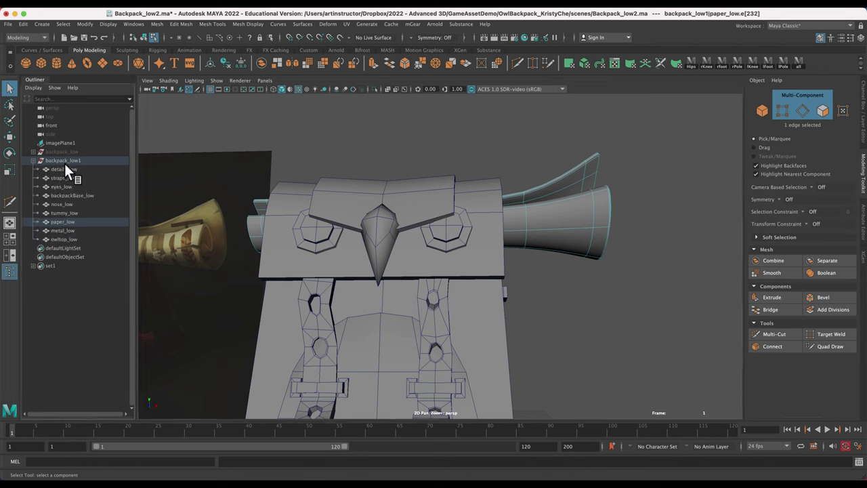
{"action": "left_click", "coordinate": [66, 161]}
{"action": "left_click", "coordinate": [42, 25]}
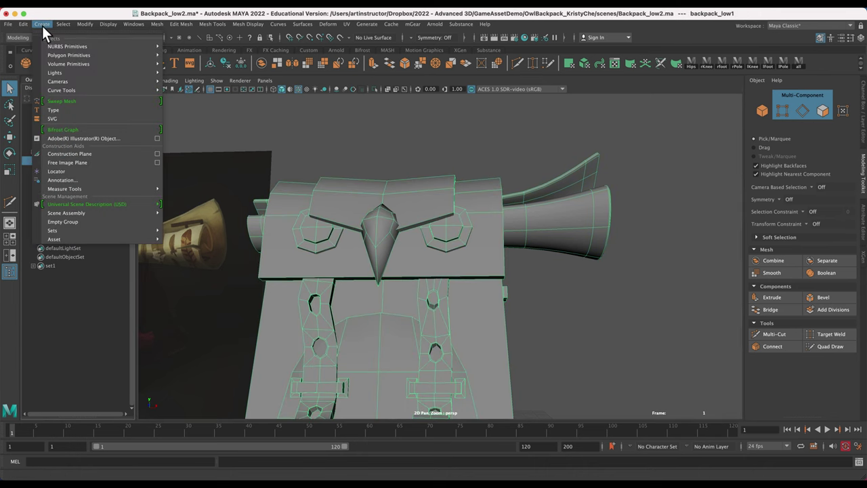
{"action": "mouse_move", "coordinate": [85, 25]}
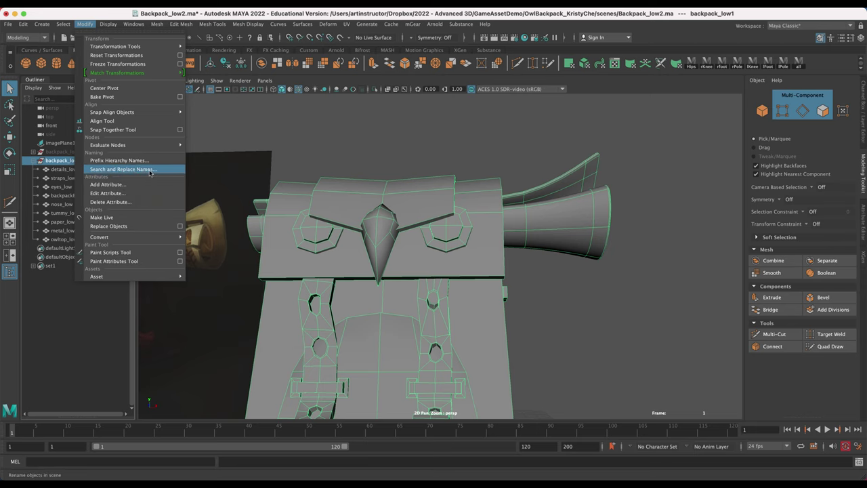
{"action": "left_click", "coordinate": [149, 169]}
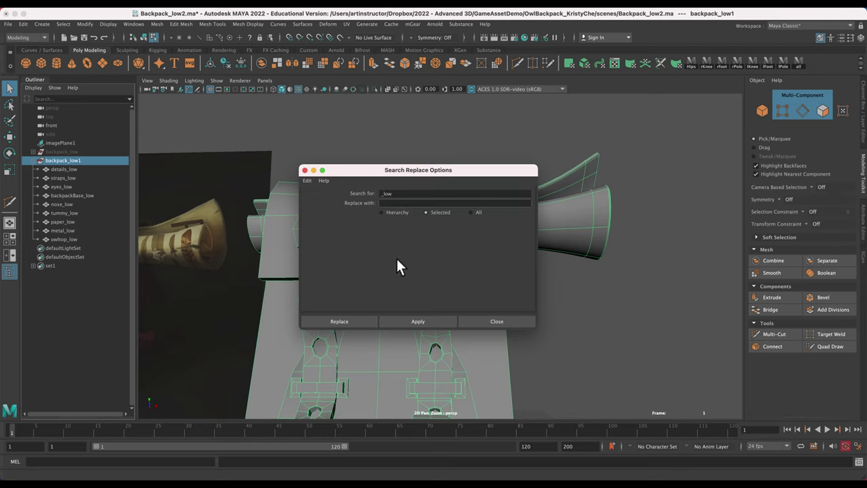
{"action": "type", "text": "_high"}
{"action": "key", "text": "Return"}
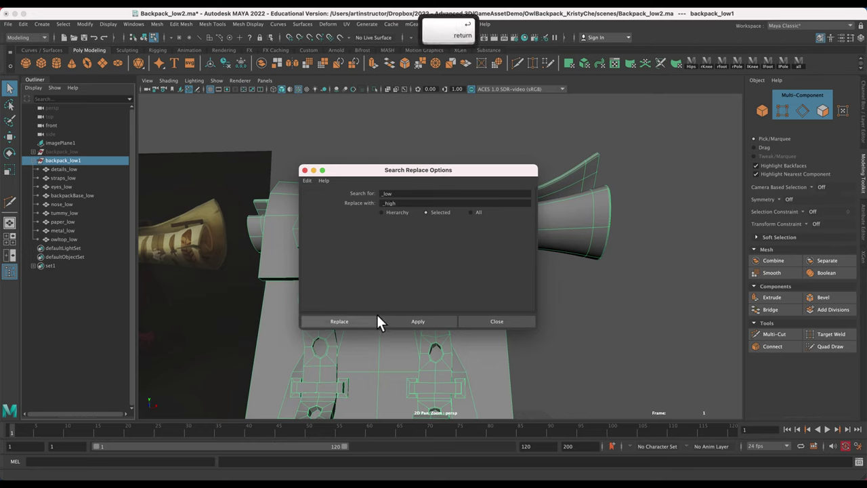
{"action": "left_click", "coordinate": [376, 321]}
- Apply the same "_low" to "_high" name replacement to all meshes in the duplicated group, from details to owltop
{"action": "left_click", "coordinate": [85, 169]}
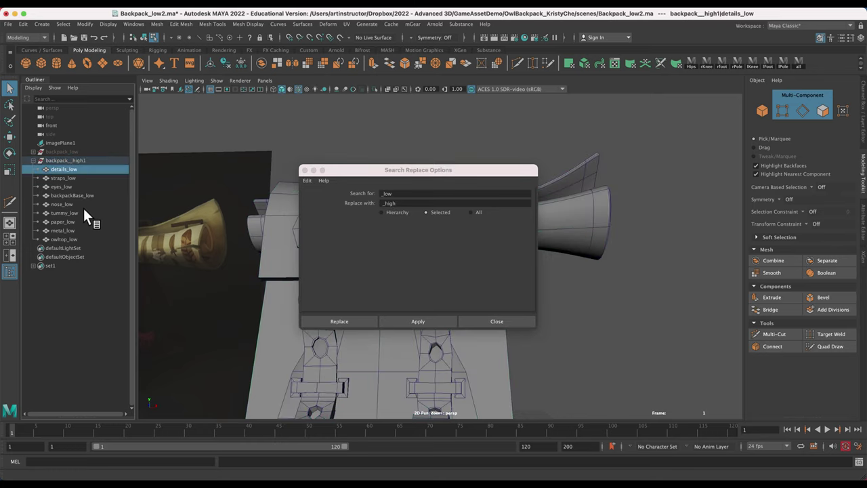
{"action": "left_click", "coordinate": [84, 239], "text": "shift"}
{"action": "left_click", "coordinate": [407, 323]}
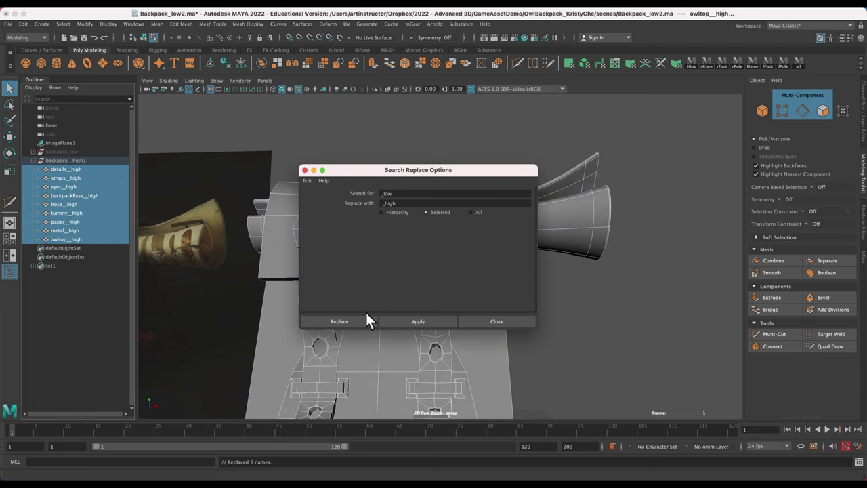
{"action": "left_click", "coordinate": [510, 321]}
- Remove the trailing 1 from the duplicated group's name so that it reads backpack__high
{"action": "left_click", "coordinate": [87, 160]}
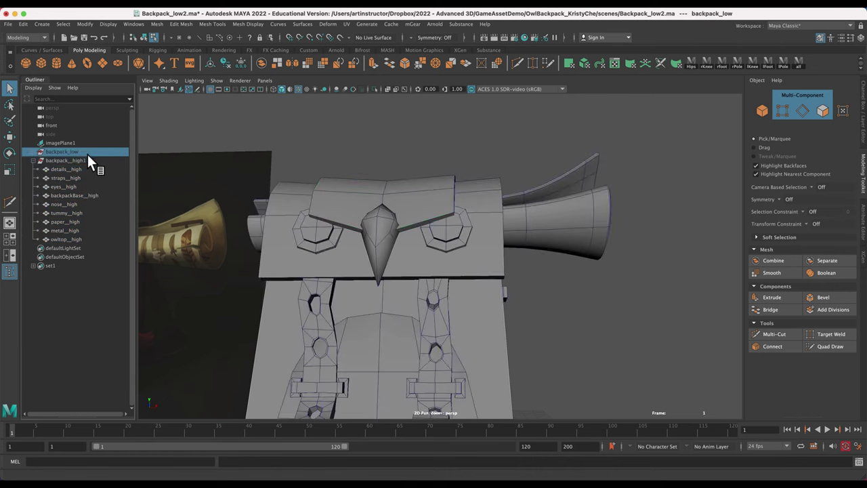
{"action": "double_click", "coordinate": [88, 160]}
{"action": "left_click", "coordinate": [102, 160]}
{"action": "key", "text": "BackSpace"}
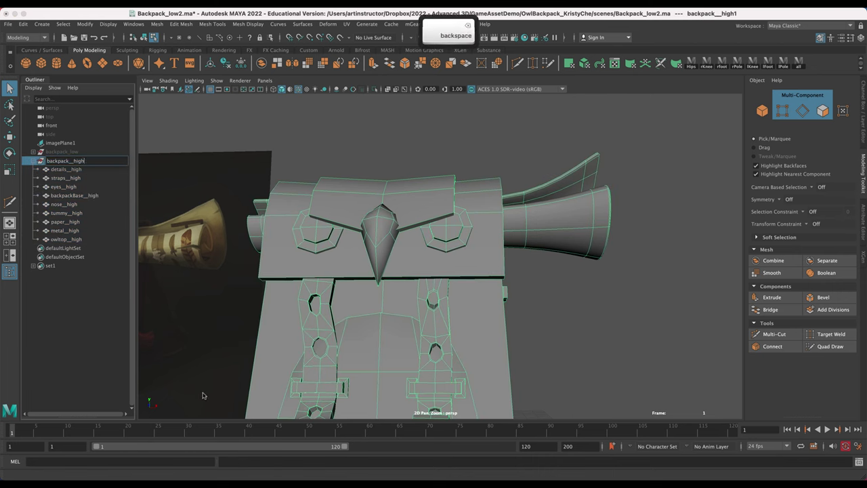
{"action": "key", "text": "Return"}
{"action": "left_click", "coordinate": [188, 121]}
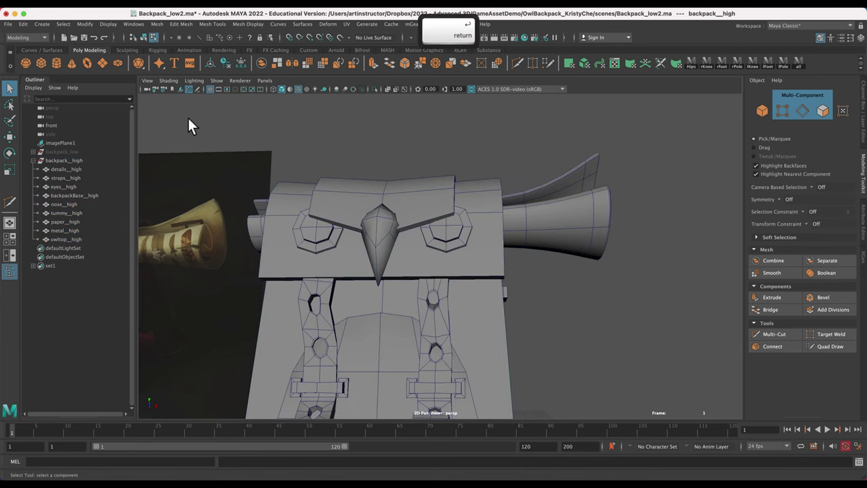
- Bevel the edges of the details__high toe caps with a fraction of 0.5 and 2 segments
{"action": "left_click", "coordinate": [64, 161]}
{"action": "left_click", "coordinate": [88, 169]}
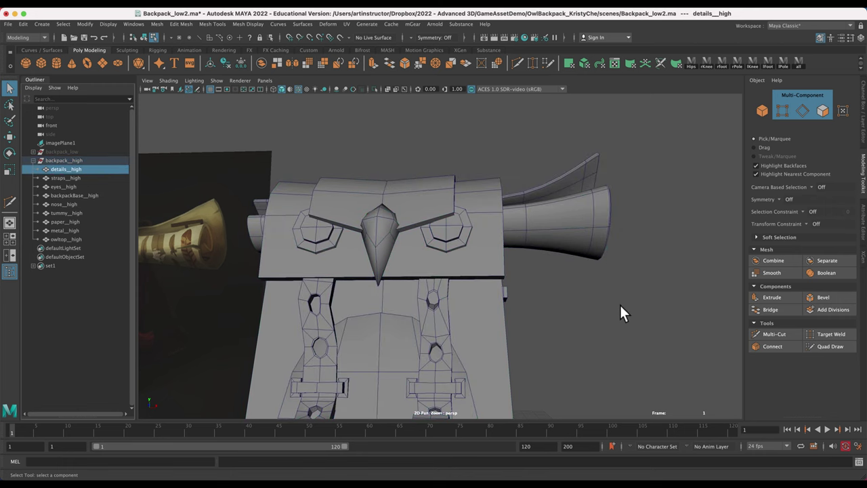
{"action": "left_click_drag", "start_coordinate": [620, 305], "coordinate": [652, 289], "text": "alt"}
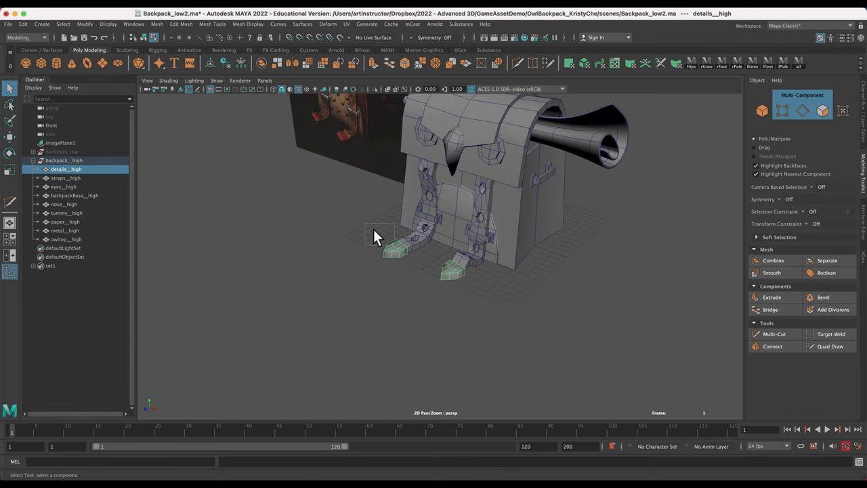
{"action": "left_click_drag", "start_coordinate": [373, 230], "coordinate": [375, 232]}
{"action": "left_click", "coordinate": [81, 168]}
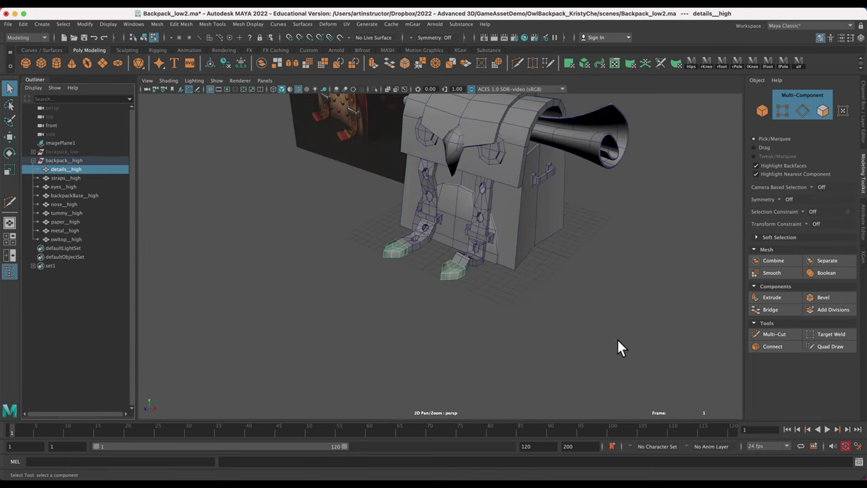
{"action": "right_click_drag", "start_coordinate": [425, 306], "coordinate": [748, 430], "text": "alt"}
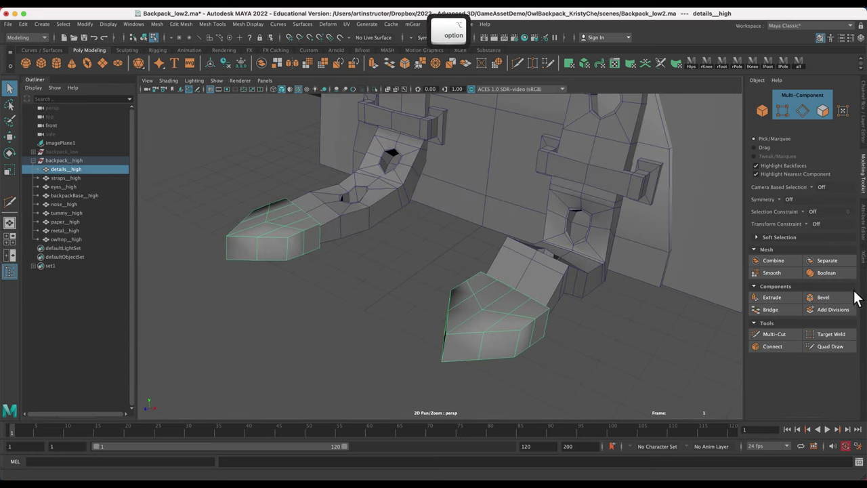
{"action": "left_click", "coordinate": [822, 297]}
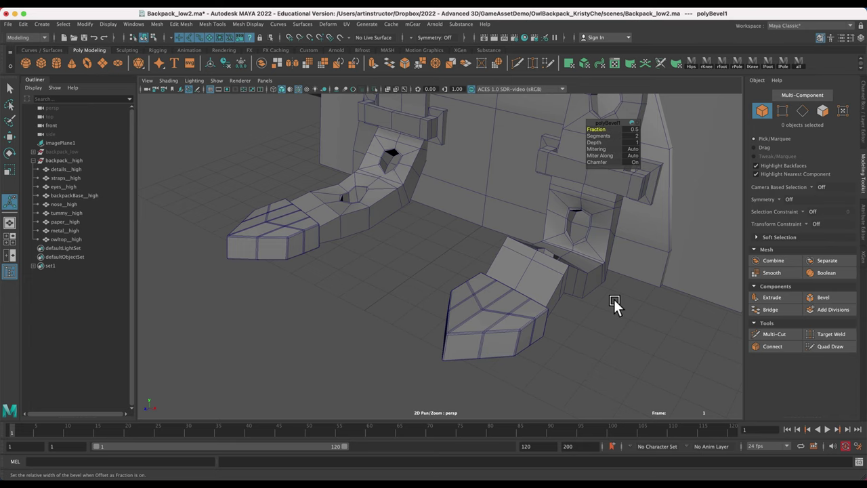
{"action": "left_click", "coordinate": [629, 312]}
- Try beveling the whole straps mesh, undo the bevel, and toggle its smooth preview on and off
{"action": "left_click", "coordinate": [542, 275]}
{"action": "left_click_drag", "start_coordinate": [528, 277], "coordinate": [368, 251], "text": "alt"}
{"action": "left_click", "coordinate": [823, 297]}
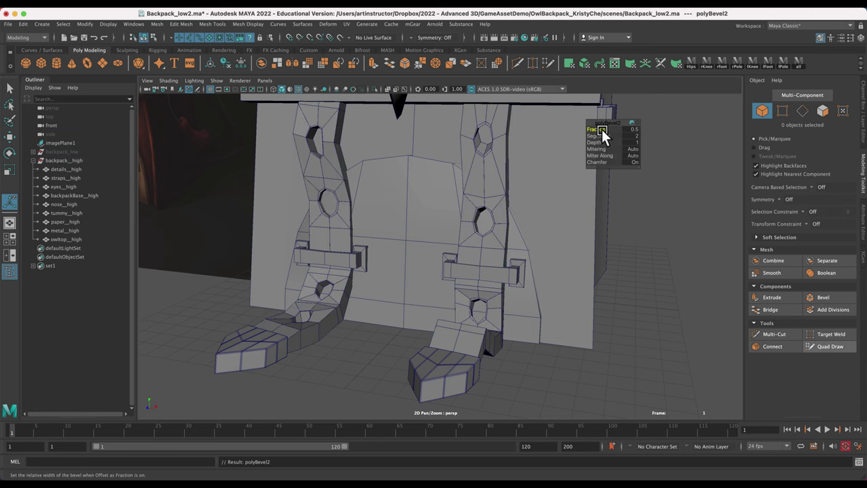
{"action": "key", "text": "super+z"}
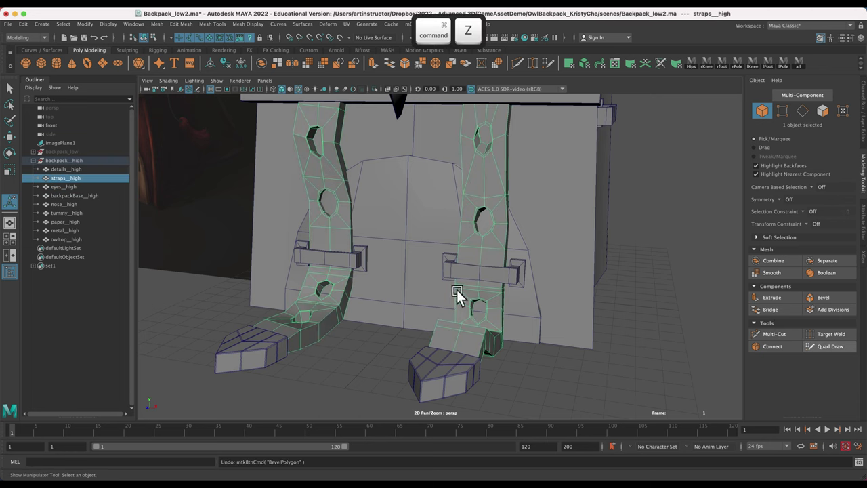
{"action": "key", "text": "3"}
{"action": "key", "text": "1"}
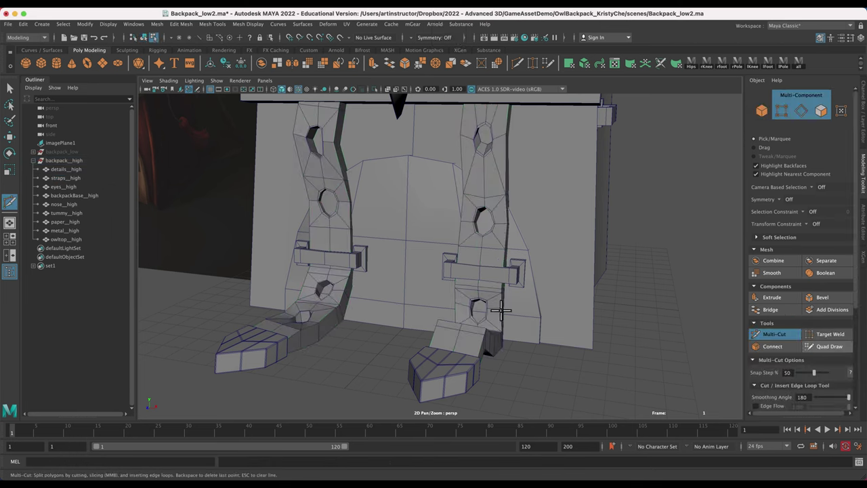
- Turn on the smooth preview for the details__high toe caps and reselect the mesh
{"action": "left_click", "coordinate": [56, 177]}
{"action": "left_click", "coordinate": [66, 169]}
{"action": "key", "text": "1"}
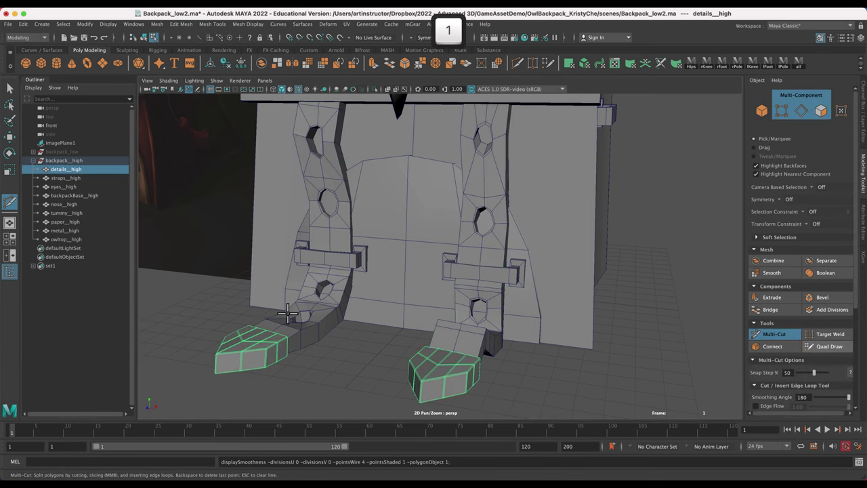
{"action": "key", "text": "3"}
{"action": "left_click", "coordinate": [10, 88]}
{"action": "left_click", "coordinate": [345, 388]}
{"action": "left_click", "coordinate": [65, 170]}
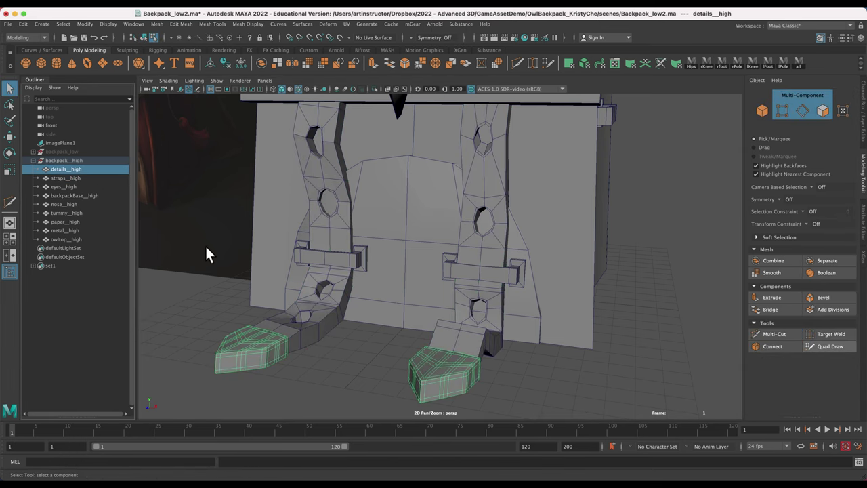
{"action": "key", "text": "shift+h"}
{"action": "left_click", "coordinate": [192, 285]}
{"action": "left_click", "coordinate": [109, 24]}
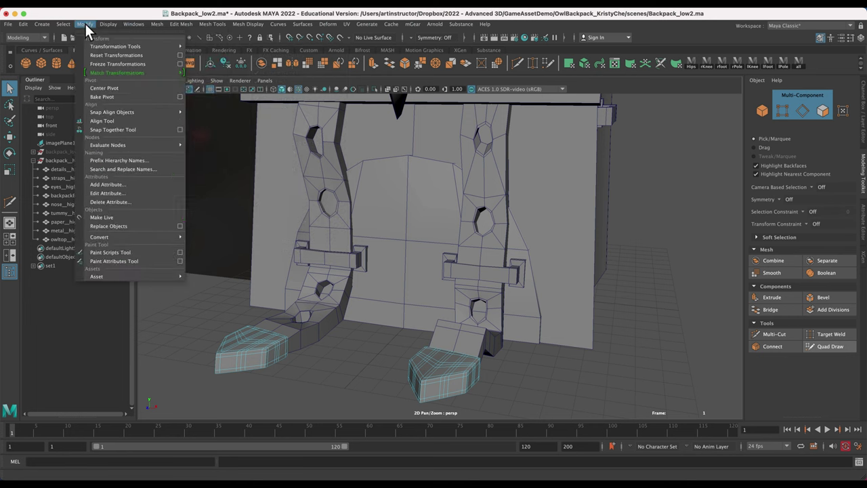
{"action": "key", "text": "h"}
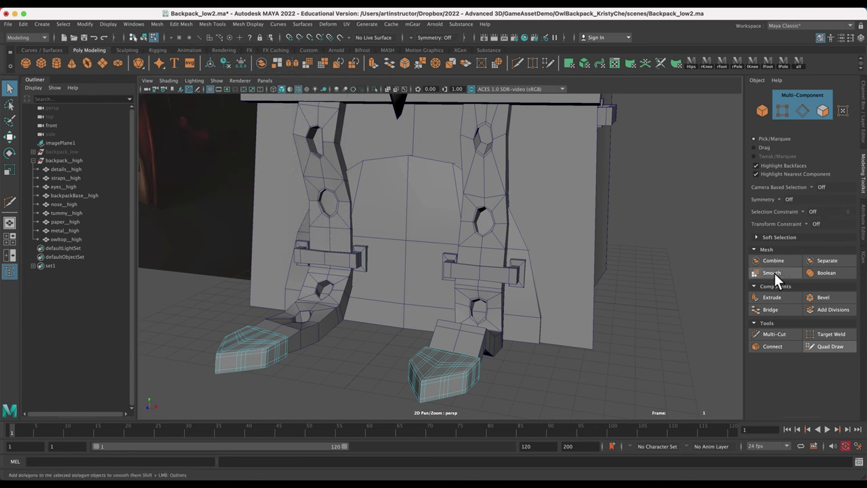
- Return to object selection and isolate the straps__high mesh in the viewport
{"action": "key", "text": "F8"}
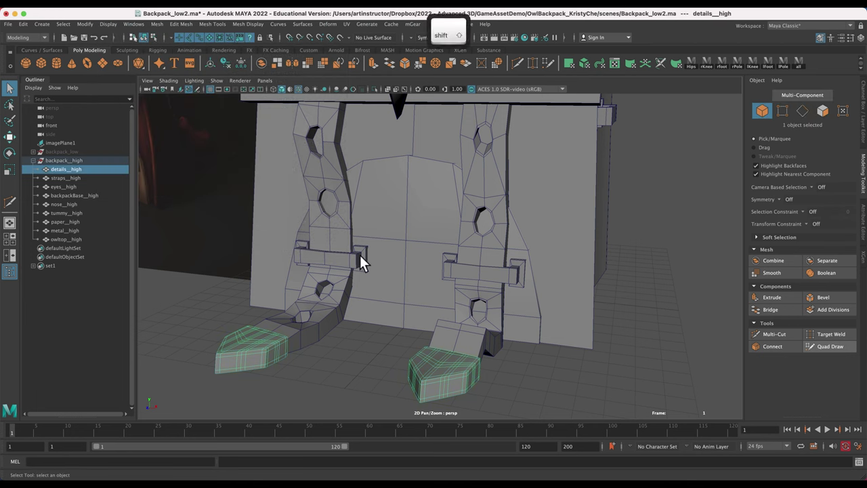
{"action": "key", "text": "alt+h"}
{"action": "left_click", "coordinate": [462, 243]}
{"action": "left_click", "coordinate": [375, 90]}
{"action": "left_click", "coordinate": [629, 296]}
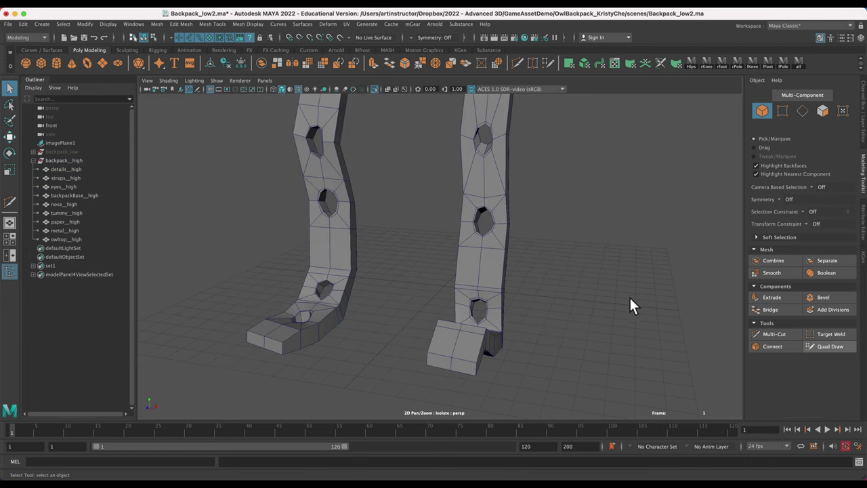
{"action": "left_click_drag", "start_coordinate": [629, 296], "coordinate": [608, 303], "text": "alt"}
- Insert a supporting edge loop along the long outer edge of one strap with Multi-Cut, starting at its upper end
{"action": "left_click", "coordinate": [776, 335]}
{"action": "key", "text": "ctrl"}
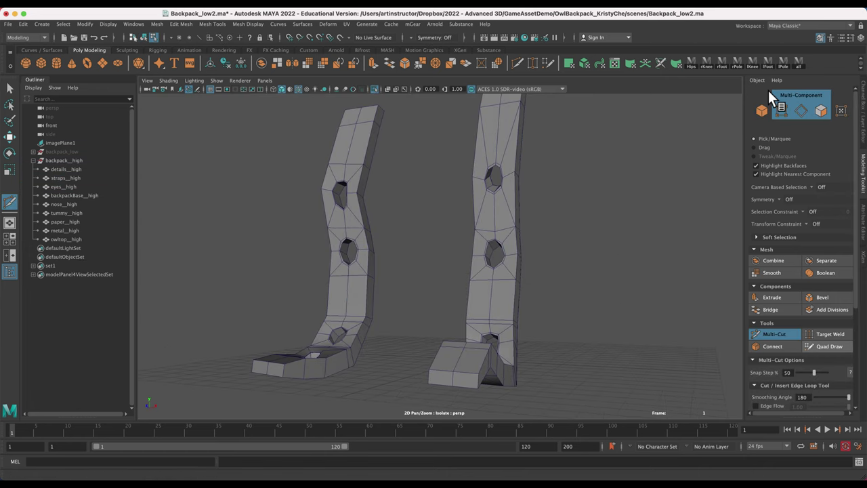
{"action": "left_click", "coordinate": [772, 100]}
{"action": "key", "text": "ctrl"}
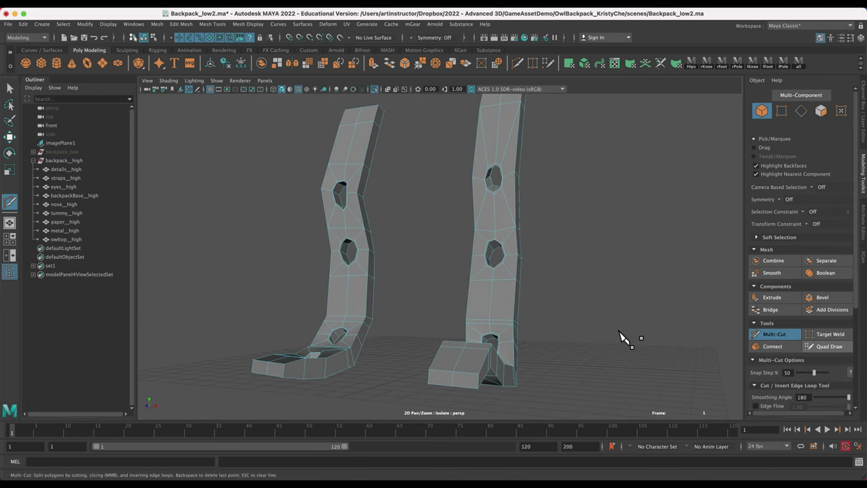
{"action": "left_click_drag", "start_coordinate": [623, 336], "coordinate": [542, 264], "text": "alt"}
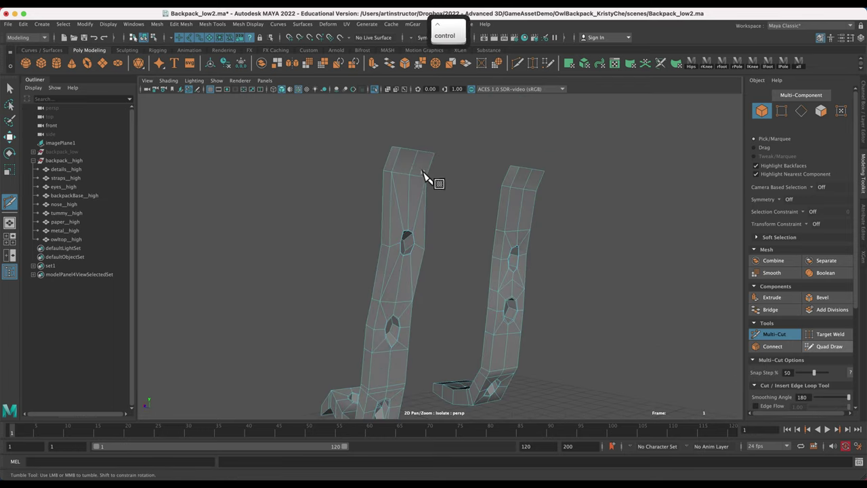
{"action": "left_click", "coordinate": [430, 153], "text": "ctrl"}
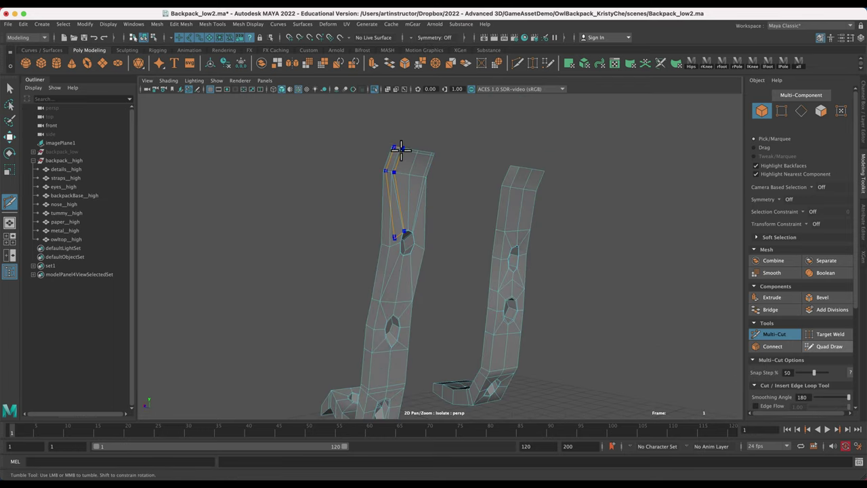
- Insert supporting edge loops inside the rims of the holes along the strap's upright section
{"action": "right_click_drag", "start_coordinate": [415, 242], "coordinate": [333, 178], "text": "alt"}
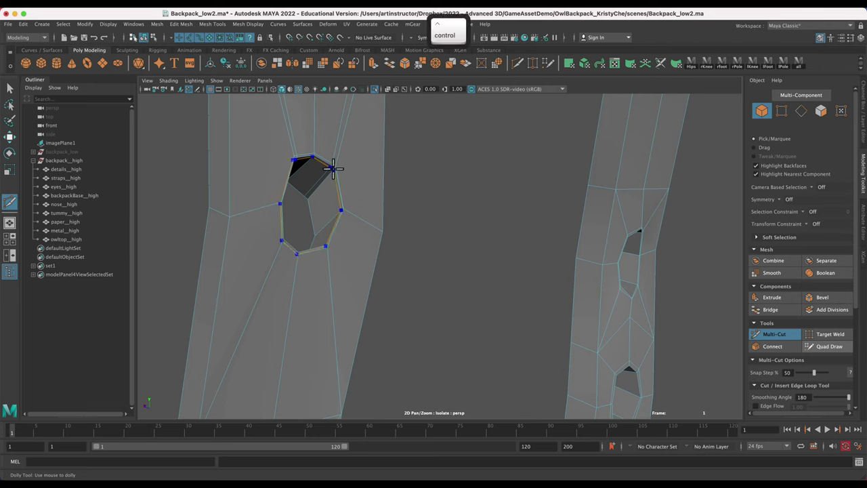
{"action": "left_click", "coordinate": [332, 168], "text": "ctrl"}
{"action": "right_click_drag", "start_coordinate": [454, 279], "coordinate": [404, 119], "text": "alt"}
{"action": "left_click_drag", "start_coordinate": [375, 169], "coordinate": [639, 325], "text": "alt"}
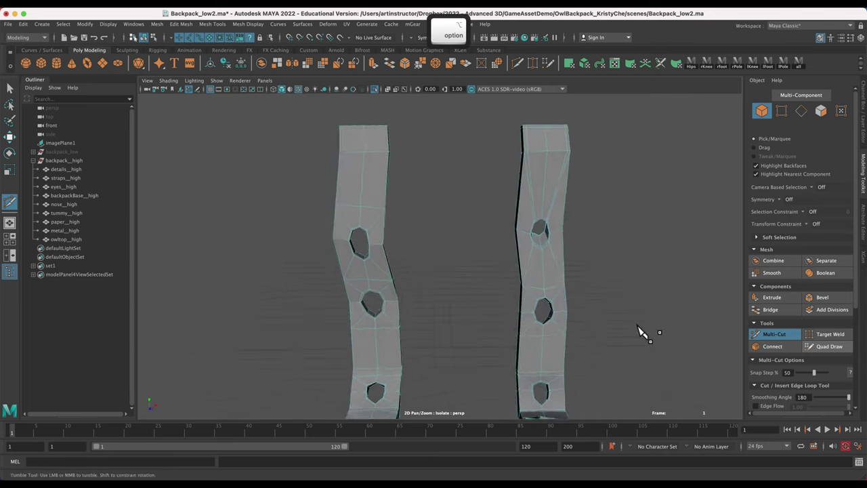
{"action": "right_click_drag", "start_coordinate": [639, 325], "coordinate": [728, 342], "text": "alt"}
{"action": "middle_click_drag", "start_coordinate": [728, 342], "coordinate": [551, 401], "text": "alt"}
{"action": "right_click_drag", "start_coordinate": [551, 402], "coordinate": [700, 343], "text": "alt"}
{"action": "left_click", "coordinate": [498, 148], "text": "ctrl"}
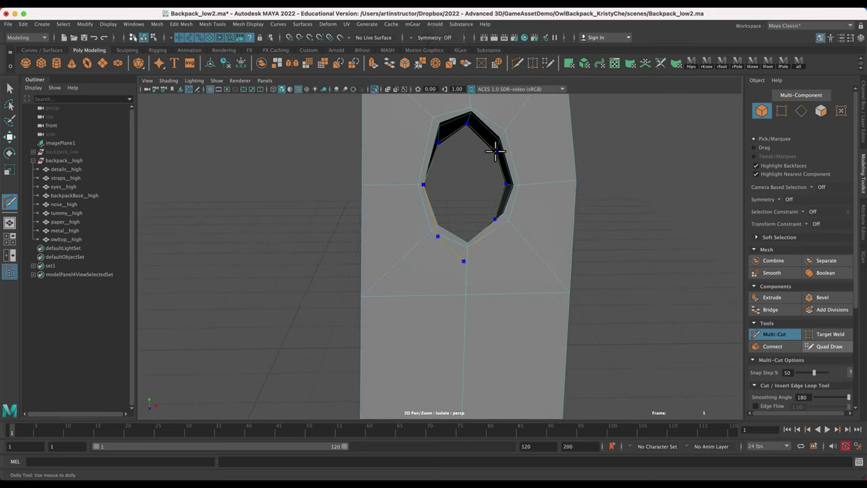
- Insert supporting edge loops inside the rims of the holes near the strap's bent foot section
{"action": "left_click_drag", "start_coordinate": [499, 149], "coordinate": [640, 217], "text": "alt"}
{"action": "right_click_drag", "start_coordinate": [641, 216], "coordinate": [355, 185], "text": "alt"}
{"action": "middle_click_drag", "start_coordinate": [355, 185], "coordinate": [337, 8], "text": "alt"}
{"action": "left_click_drag", "start_coordinate": [337, 9], "coordinate": [512, 265], "text": "alt"}
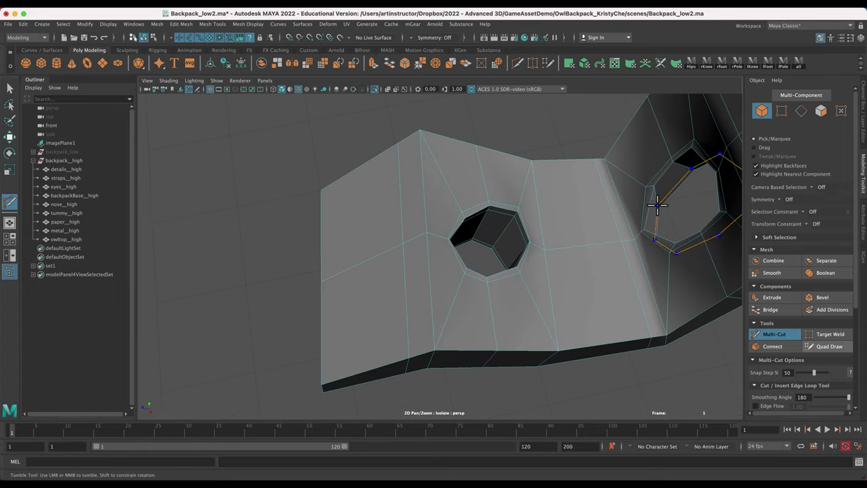
{"action": "right_click", "coordinate": [528, 233]}
- Insert supporting edge loops across the bends and free end of the strap's foot section with Multi-Cut
{"action": "left_click_drag", "start_coordinate": [663, 364], "coordinate": [569, 259], "text": "alt"}
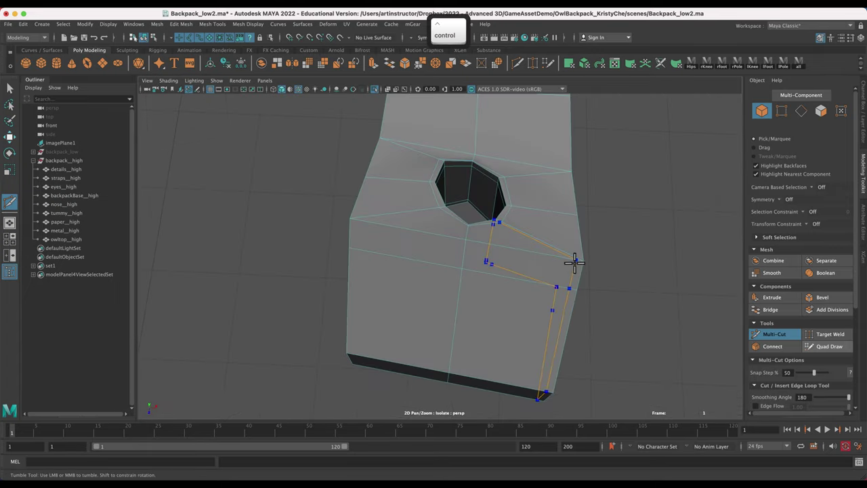
{"action": "left_click", "coordinate": [574, 263], "text": "ctrl"}
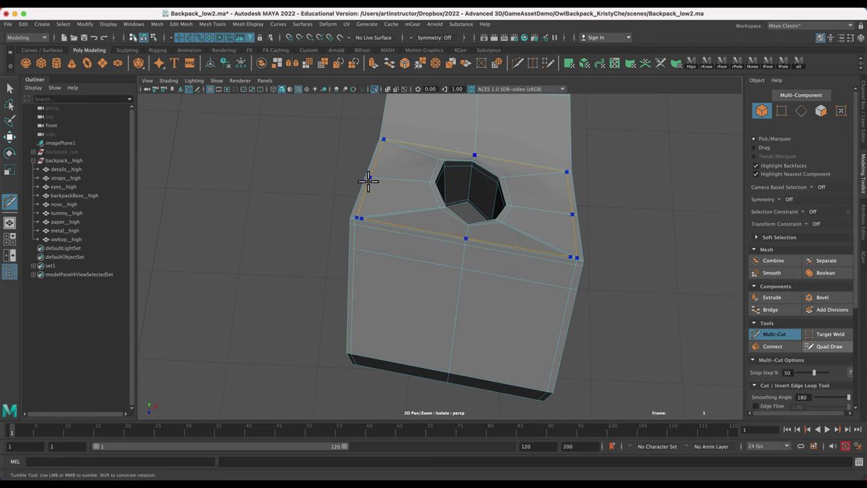
{"action": "key", "text": "Return"}
{"action": "left_click_drag", "start_coordinate": [638, 271], "coordinate": [531, 263], "text": "alt"}
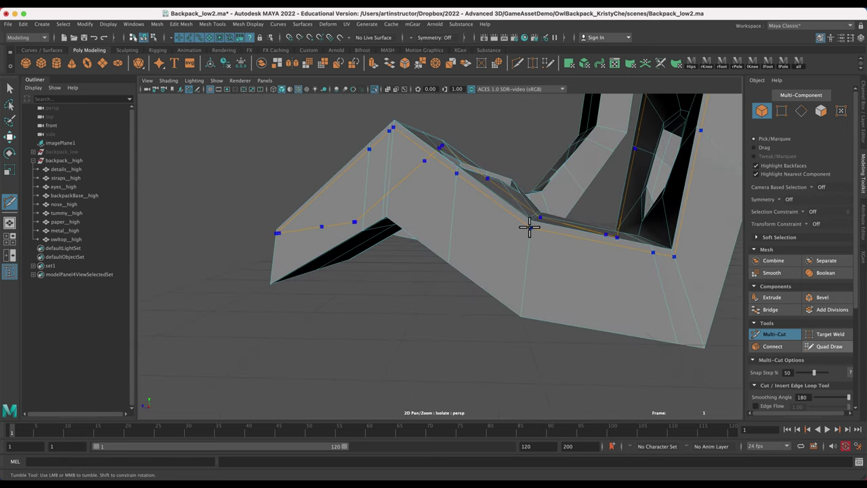
{"action": "left_click_drag", "start_coordinate": [522, 362], "coordinate": [534, 295], "text": "alt"}
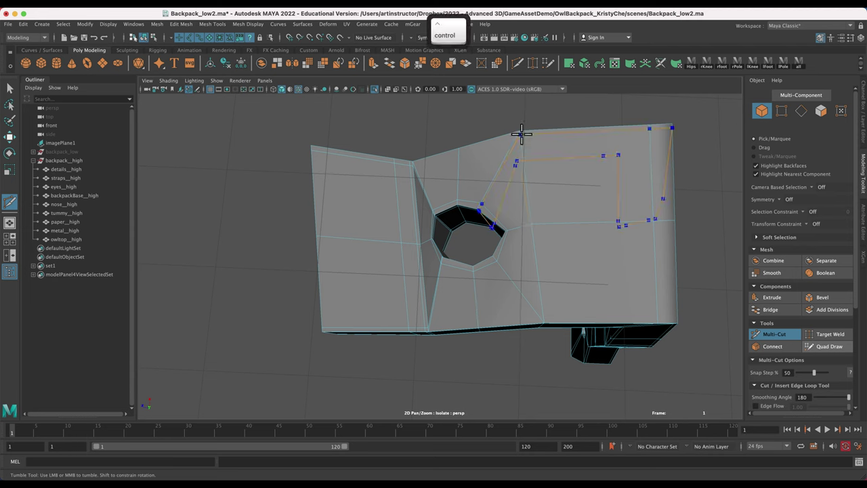
{"action": "key", "text": "Return"}
{"action": "left_click_drag", "start_coordinate": [661, 325], "coordinate": [556, 319], "text": "alt"}
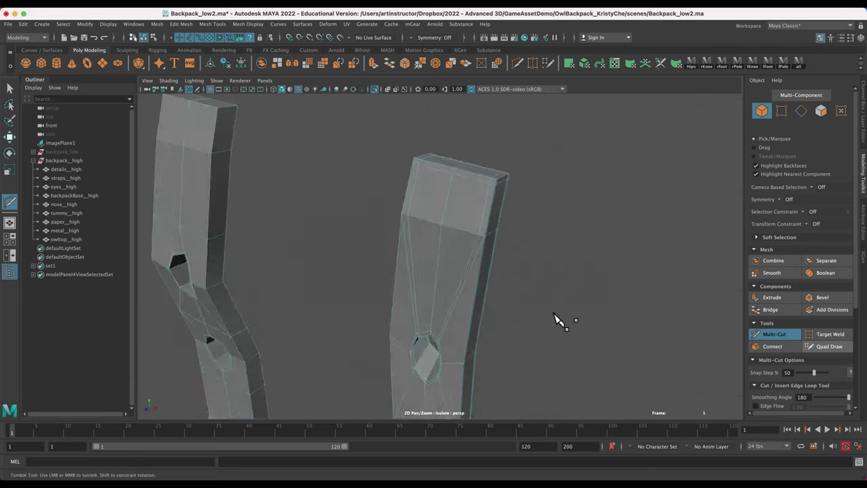
{"action": "middle_click_drag", "start_coordinate": [555, 319], "coordinate": [615, 291], "text": "alt"}
- Preview the straps mesh smoothed, then return it to the unsmoothed display
{"action": "left_click_drag", "start_coordinate": [612, 292], "coordinate": [457, 165], "text": "alt"}
{"action": "key", "text": "q"}
{"action": "key", "text": "3"}
{"action": "left_click_drag", "start_coordinate": [650, 274], "coordinate": [624, 319], "text": "alt"}
{"action": "key", "text": "1"}
- Separate the straps__high mesh into individual straps and try a bevel on it
{"action": "left_click", "coordinate": [65, 178]}
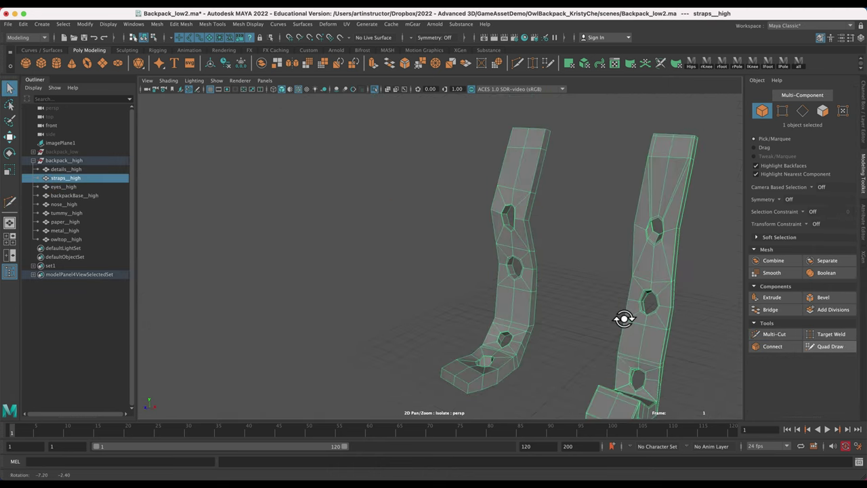
{"action": "left_click", "coordinate": [822, 296]}
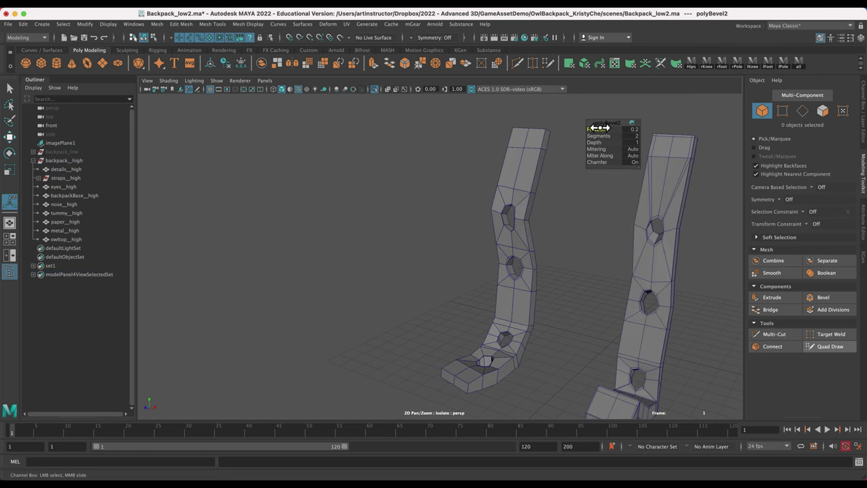
{"action": "key", "text": "super+z"}
- Apply Smooth with 1 division to the strap that has no supporting edge loops
{"action": "left_click", "coordinate": [524, 210]}
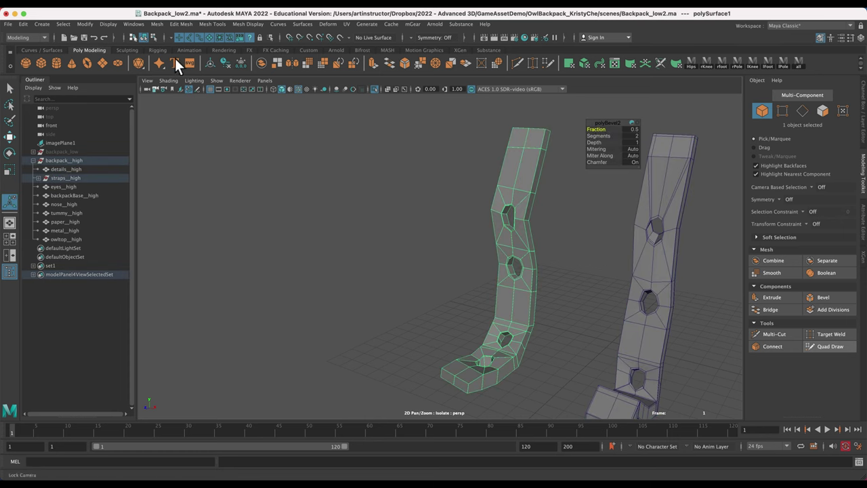
{"action": "left_click", "coordinate": [178, 23]}
{"action": "mouse_move", "coordinate": [161, 23]}
{"action": "left_click", "coordinate": [177, 124]}
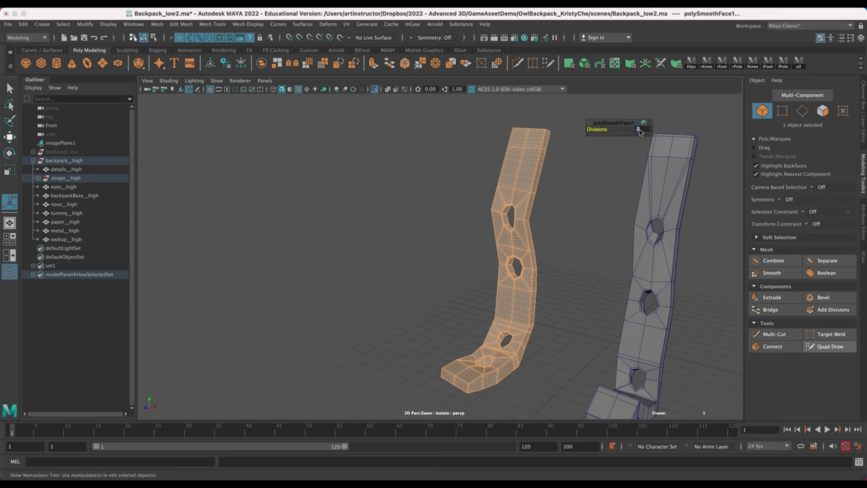
{"action": "type", "text": "1"}
{"action": "key", "text": "Return"}
- Show the strap in smooth preview and turn off the wireframe-on-shaded display
{"action": "left_click", "coordinate": [589, 271]}
{"action": "left_click", "coordinate": [518, 352]}
{"action": "key", "text": "3"}
{"action": "left_click", "coordinate": [685, 312]}
{"action": "left_click", "coordinate": [168, 80]}
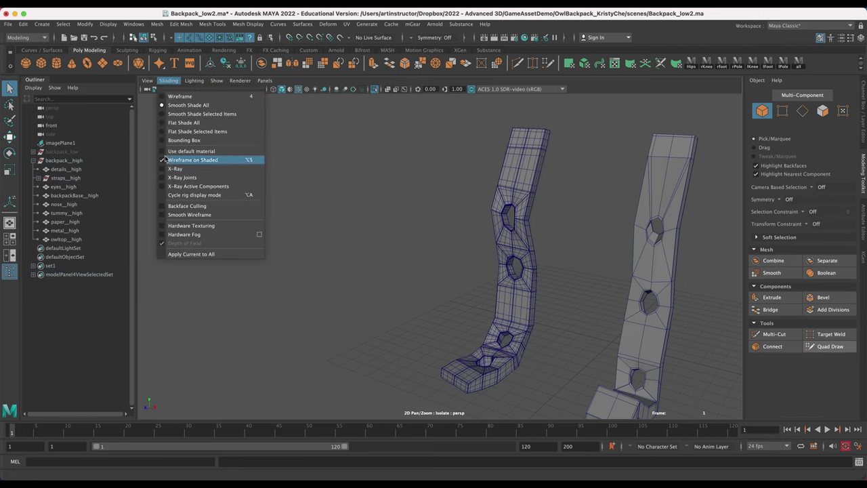
{"action": "left_click", "coordinate": [192, 159]}
- Undo the Smooth operation on the strap
{"action": "key", "text": "super+z"}
{"action": "key", "text": "super+z"}
{"action": "key", "text": "super+z"}
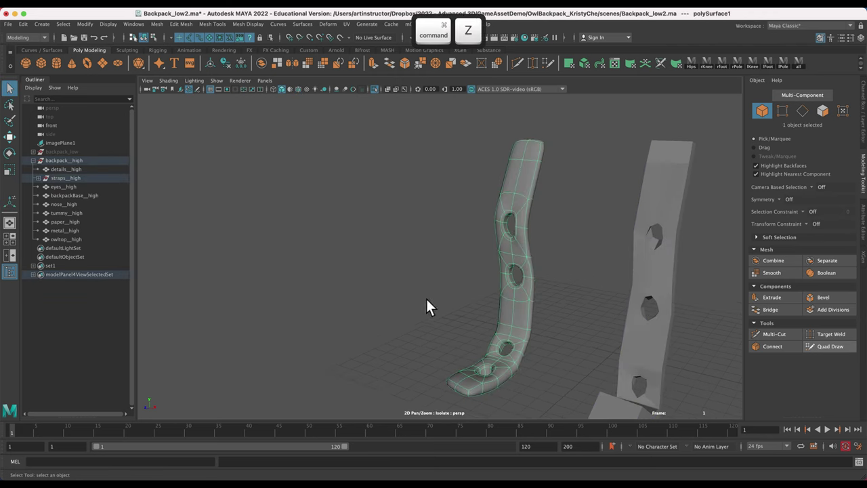
{"action": "key", "text": "super+z"}
{"action": "key", "text": "super+z"}
{"action": "key", "text": "super+z"}
{"action": "key", "text": "super+z"}
{"action": "key", "text": "super+z"}
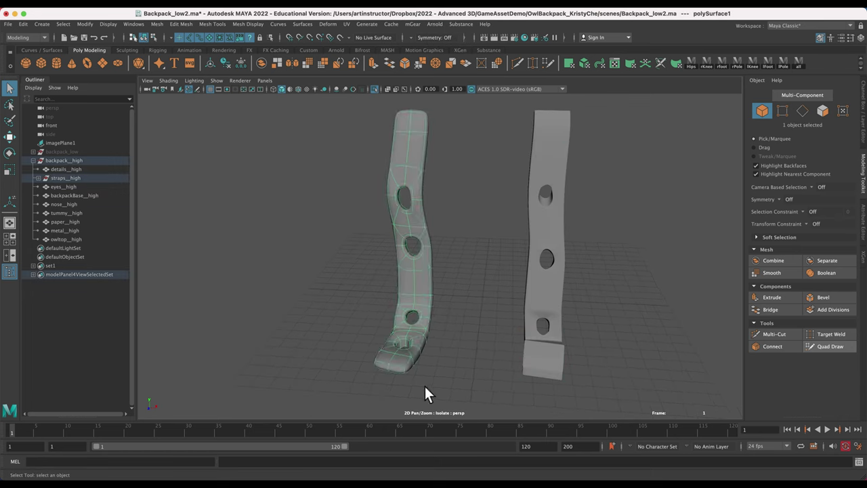
- Add divisions to the strap that has no supporting edge loops and undo the stray face selection
{"action": "right_click_drag", "start_coordinate": [424, 384], "coordinate": [474, 379], "text": "alt"}
{"action": "middle_click_drag", "start_coordinate": [434, 379], "coordinate": [509, 331], "text": "alt"}
{"action": "left_click", "coordinate": [779, 334]}
{"action": "left_click", "coordinate": [822, 309]}
{"action": "left_click", "coordinate": [7, 94]}
{"action": "left_click", "coordinate": [457, 234]}
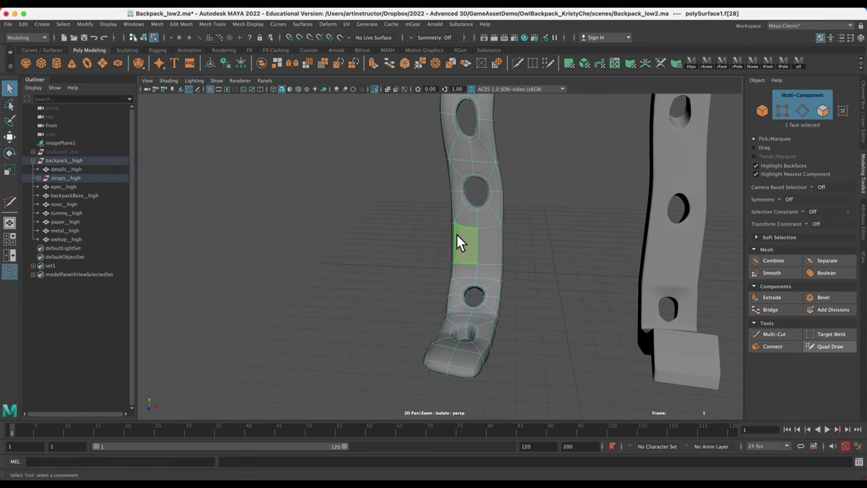
{"action": "key", "text": "super+z"}
{"action": "key", "text": "super+z"}
{"action": "key", "text": "super+z"}
{"action": "key", "text": "super+z"}
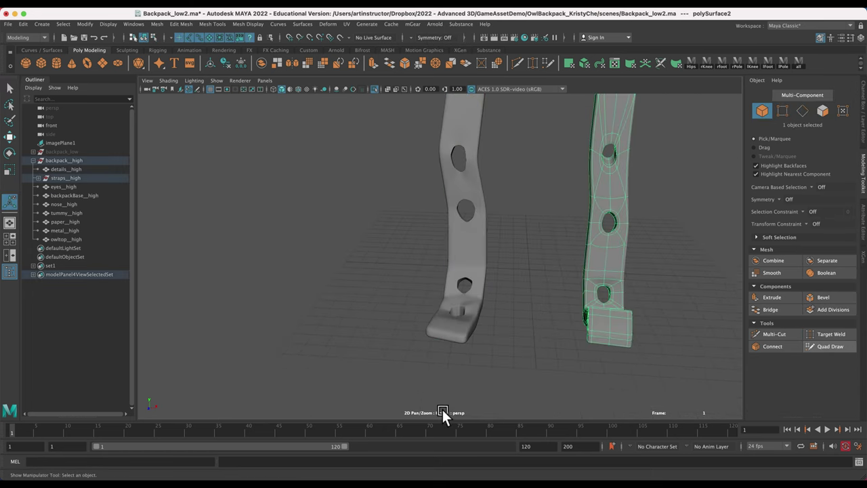
- Show the whole backpack again, then isolate the tummy__high mesh in the viewport
{"action": "left_click", "coordinate": [442, 409]}
{"action": "right_click_drag", "start_coordinate": [521, 346], "coordinate": [476, 338], "text": "alt"}
{"action": "left_click", "coordinate": [375, 89]}
{"action": "left_click", "coordinate": [482, 210]}
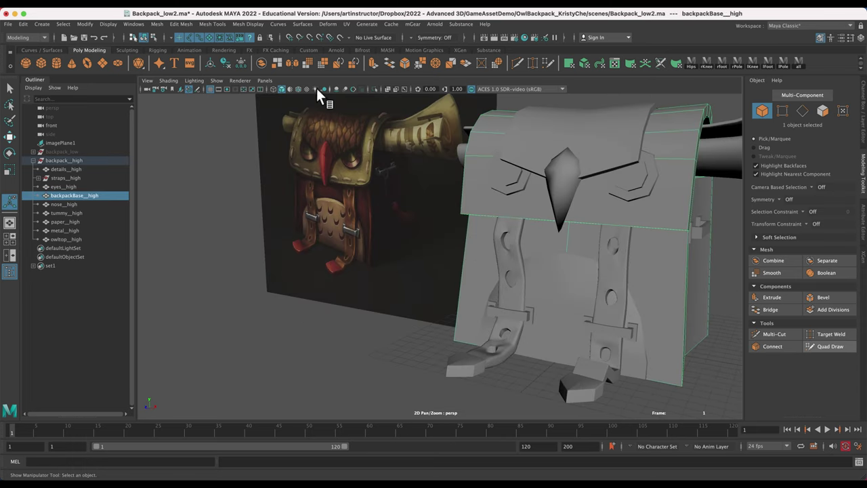
{"action": "left_click", "coordinate": [555, 262]}
{"action": "left_click", "coordinate": [375, 89]}
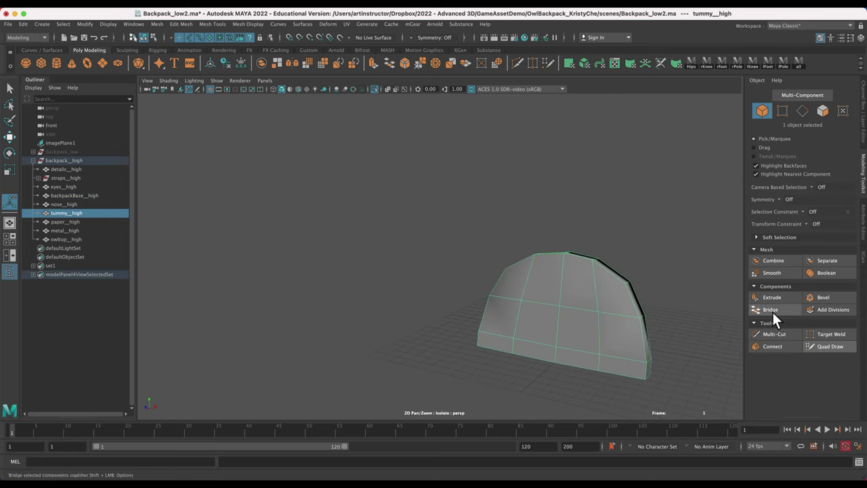
- Try adding 1 division to the tummy__high mesh and check its smooth preview
{"action": "left_click", "coordinate": [823, 310]}
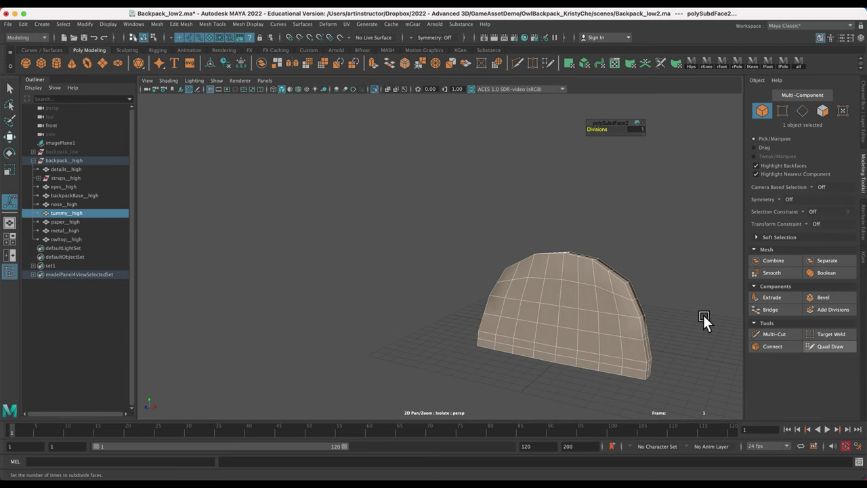
{"action": "left_click", "coordinate": [643, 166]}
{"action": "left_click", "coordinate": [630, 344]}
{"action": "key", "text": "3"}
{"action": "left_click", "coordinate": [690, 361]}
{"action": "left_click_drag", "start_coordinate": [690, 361], "coordinate": [641, 359], "text": "alt"}
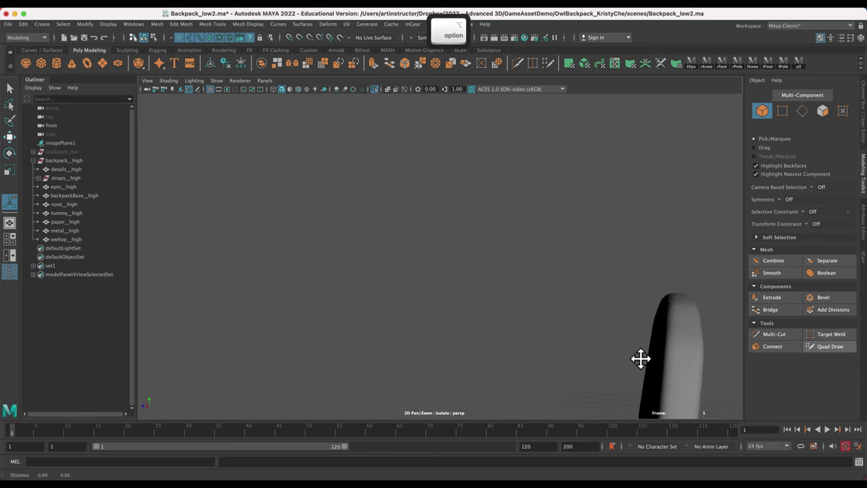
{"action": "middle_click_drag", "start_coordinate": [641, 358], "coordinate": [559, 213], "text": "alt"}
{"action": "left_click", "coordinate": [580, 227]}
{"action": "key", "text": "super+z"}
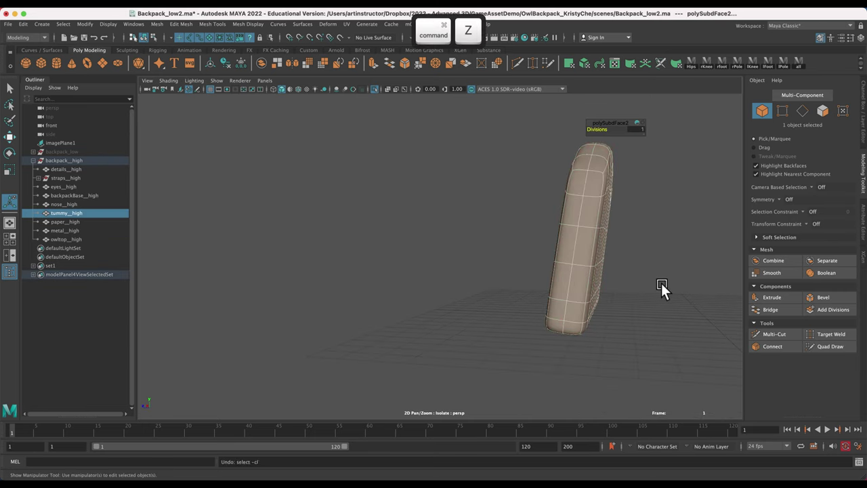
{"action": "key", "text": "super+z"}
{"action": "key", "text": "1"}
- Insert supporting edge loops around the rim of the tummy__high mesh with Multi-Cut and display it in smooth preview
{"action": "left_click", "coordinate": [757, 333]}
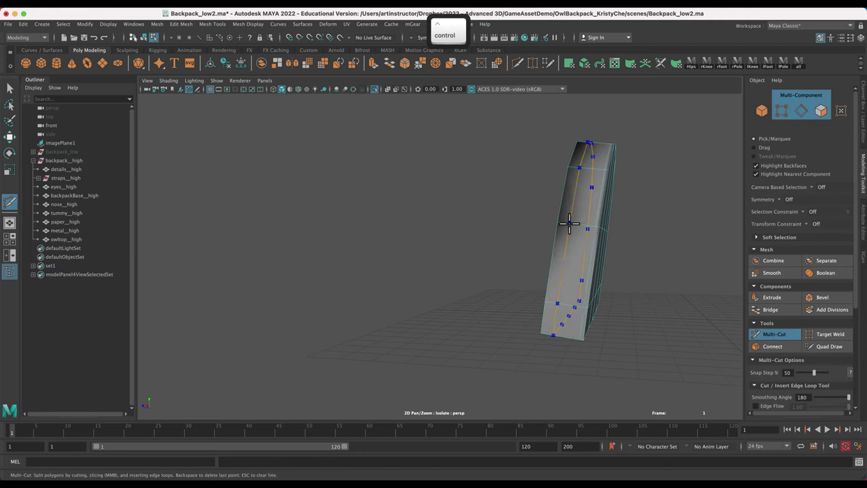
{"action": "left_click_drag", "start_coordinate": [513, 362], "coordinate": [607, 282], "text": "alt"}
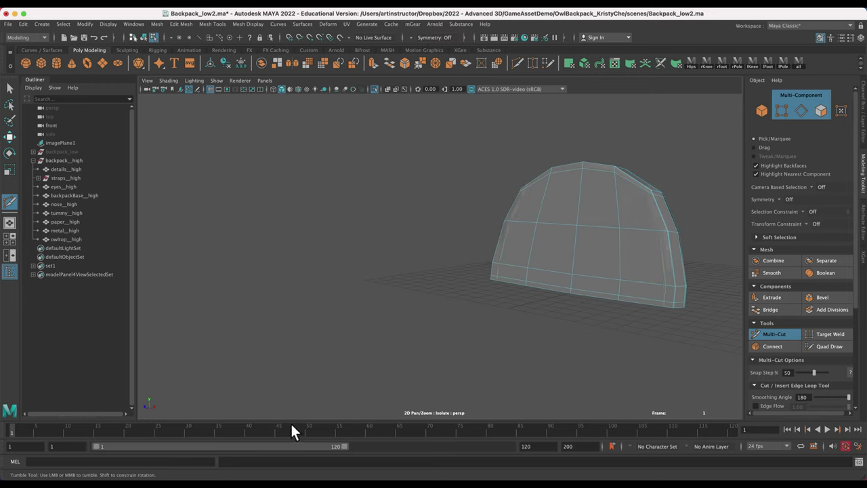
{"action": "key", "text": "3"}
{"action": "mouse_move", "coordinate": [391, 304]}
{"action": "left_mouse_down", "text": "alt"}
{"action": "mouse_move", "coordinate": [402, 309]}
{"action": "mouse_move", "coordinate": [379, 300]}
{"action": "mouse_move", "coordinate": [400, 305]}
{"action": "left_mouse_up", "text": "alt"}
{"action": "key", "text": "1"}
{"action": "key", "text": "3"}
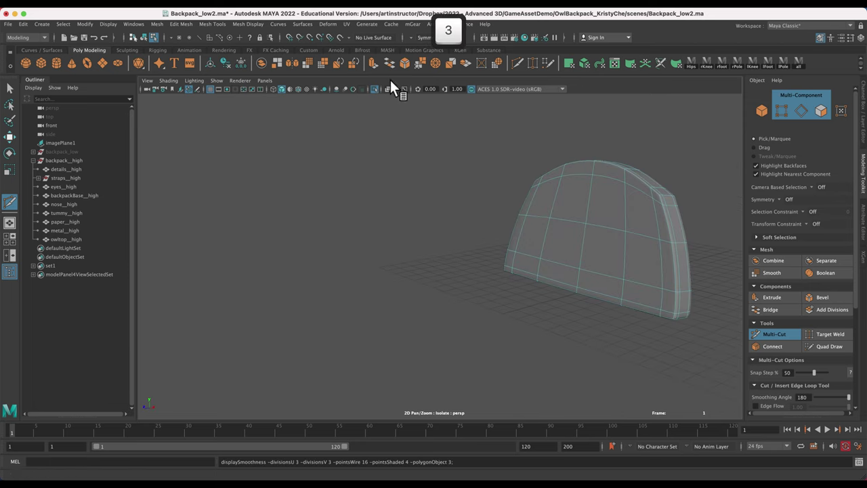
- Show the whole backpack again, leave Multi-Cut and undo the stray slice
{"action": "left_click", "coordinate": [375, 89]}
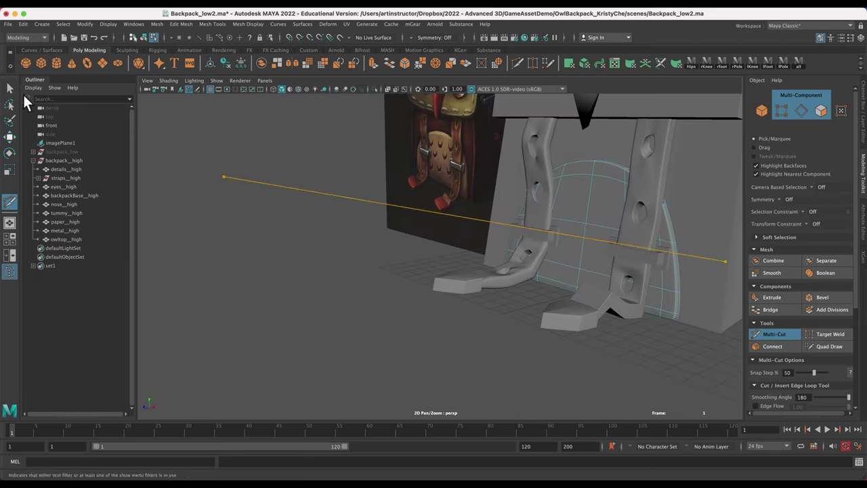
{"action": "key", "text": "q"}
{"action": "left_click", "coordinate": [49, 117]}
{"action": "key", "text": "super+z"}
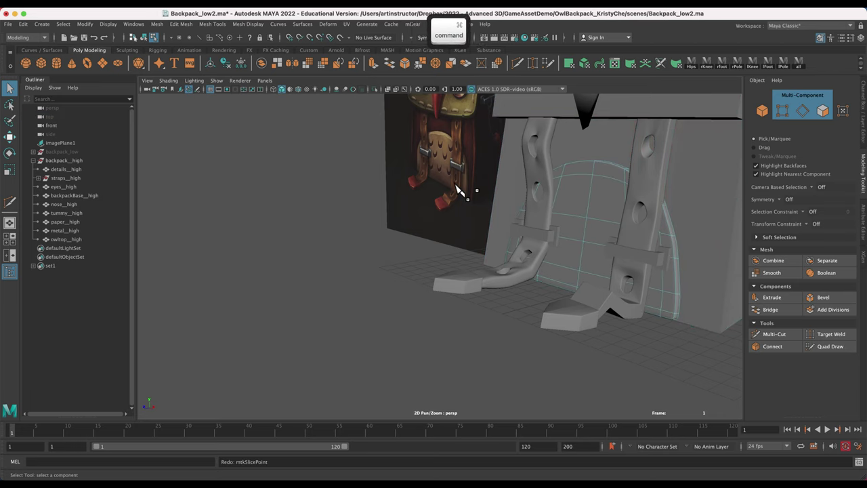
{"action": "key", "text": "super+z"}
{"action": "key", "text": "super+z"}
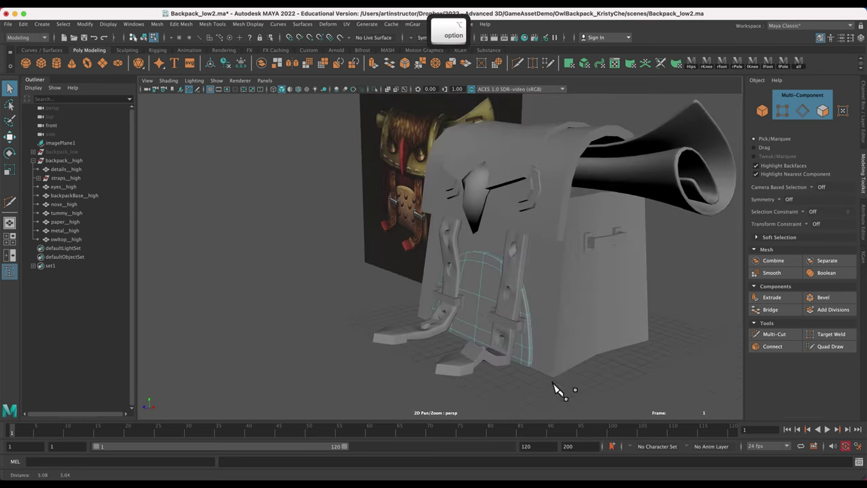
- Return to object selection and isolate the backpackBase__high mesh in the viewport
{"action": "left_click", "coordinate": [374, 88]}
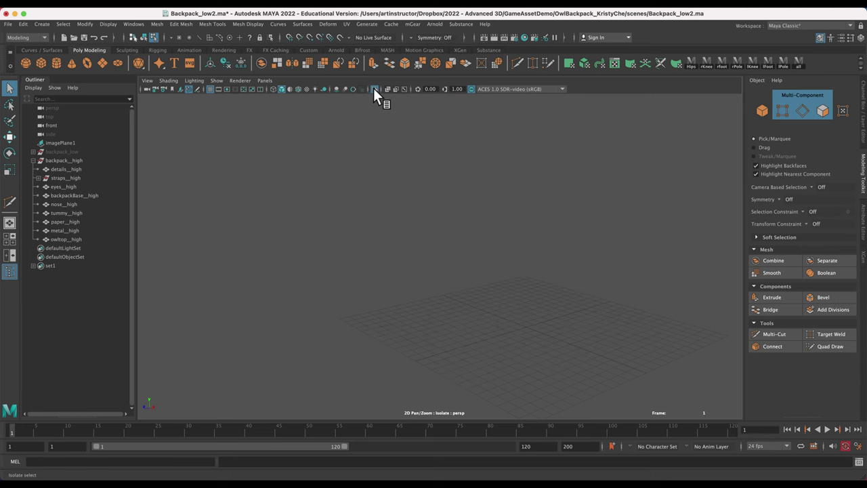
{"action": "left_click", "coordinate": [375, 88]}
{"action": "left_click", "coordinate": [662, 314]}
{"action": "left_click", "coordinate": [10, 137]}
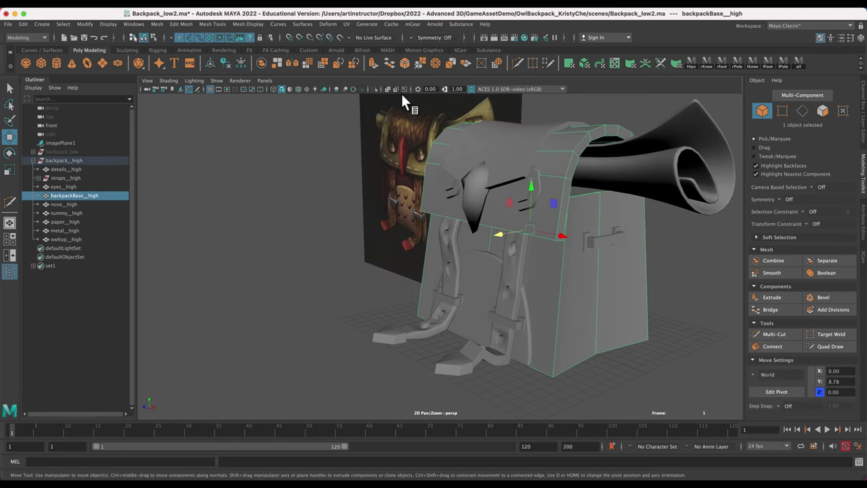
{"action": "left_click", "coordinate": [374, 89]}
- Try to bevel the whole backpackBase__high mesh
{"action": "left_click_drag", "start_coordinate": [665, 258], "coordinate": [690, 265], "text": "alt"}
{"action": "middle_click_drag", "start_coordinate": [690, 265], "coordinate": [669, 302], "text": "alt"}
{"action": "left_click", "coordinate": [822, 298]}
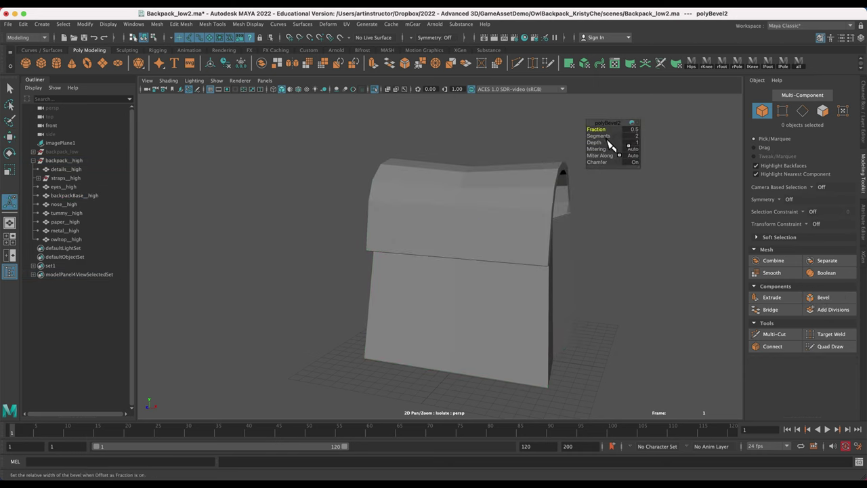
{"action": "key", "text": "super+z"}
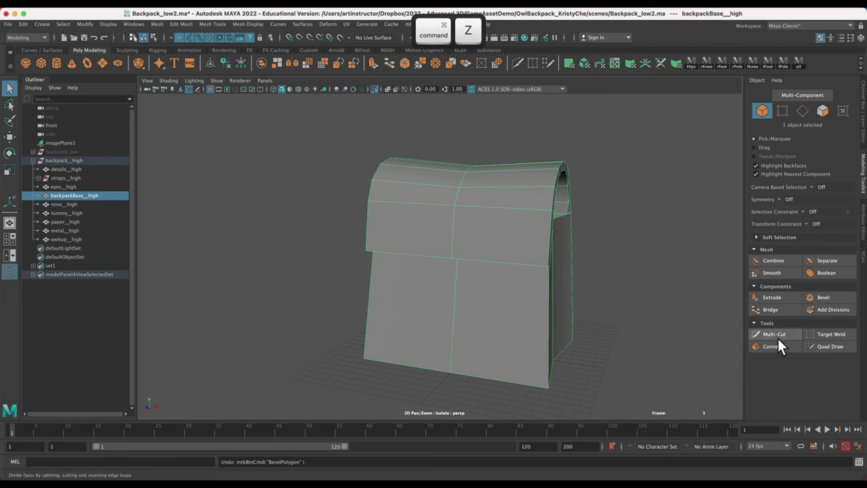
- Insert edge loops through the backpack base with Multi-Cut, including supporting loops near the flap, side and bottom edges
{"action": "left_click", "coordinate": [774, 333]}
{"action": "left_click", "coordinate": [451, 258]}
{"action": "left_click", "coordinate": [542, 266], "text": "ctrl"}
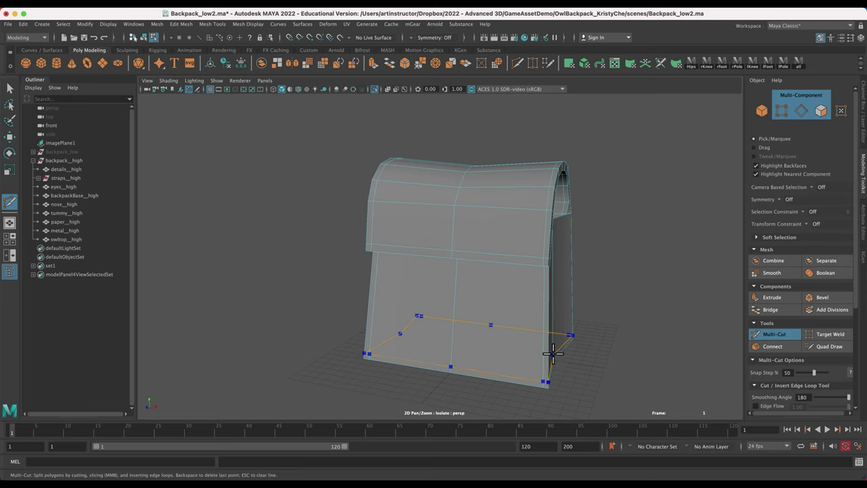
{"action": "left_click_drag", "start_coordinate": [673, 305], "coordinate": [553, 247], "text": "alt"}
{"action": "left_click", "coordinate": [562, 295], "text": "ctrl"}
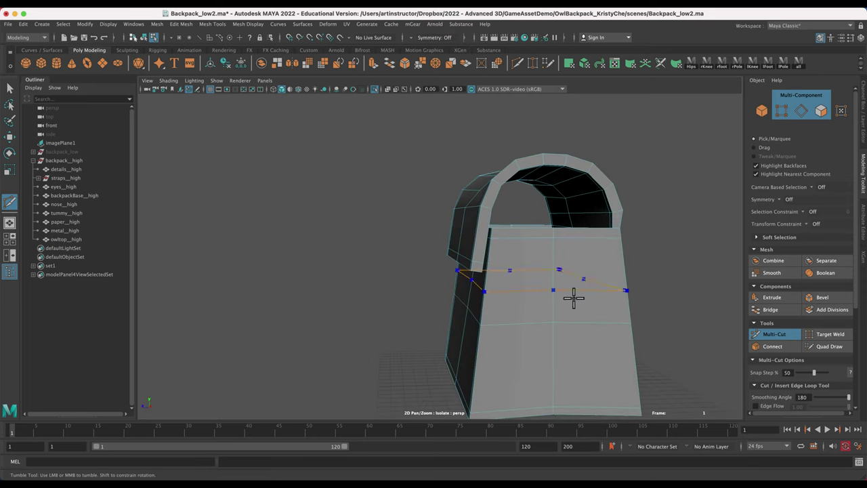
{"action": "left_click_drag", "start_coordinate": [499, 234], "coordinate": [451, 273], "text": "alt"}
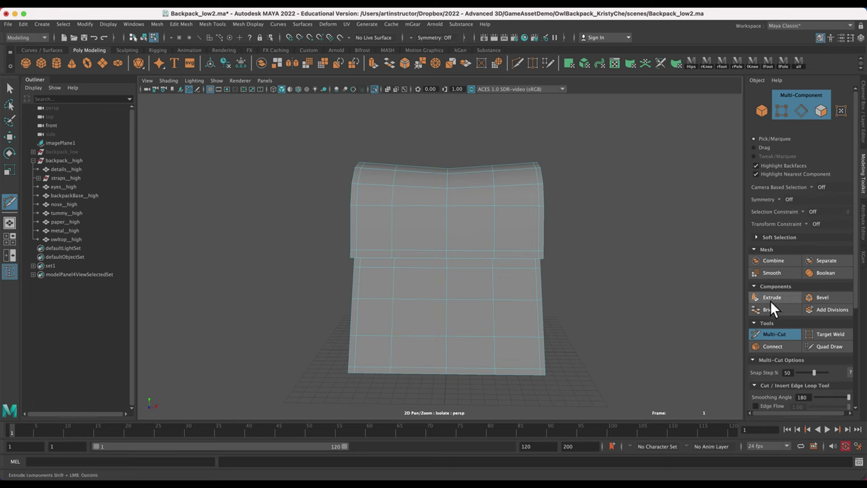
- Show the whole backpack again, return to object selection and isolate the eyes__high mesh
{"action": "left_click", "coordinate": [7, 88]}
{"action": "right_click_drag", "start_coordinate": [596, 220], "coordinate": [594, 330], "text": "alt"}
{"action": "left_click_drag", "start_coordinate": [677, 321], "coordinate": [648, 332], "text": "alt"}
{"action": "left_click", "coordinate": [374, 89]}
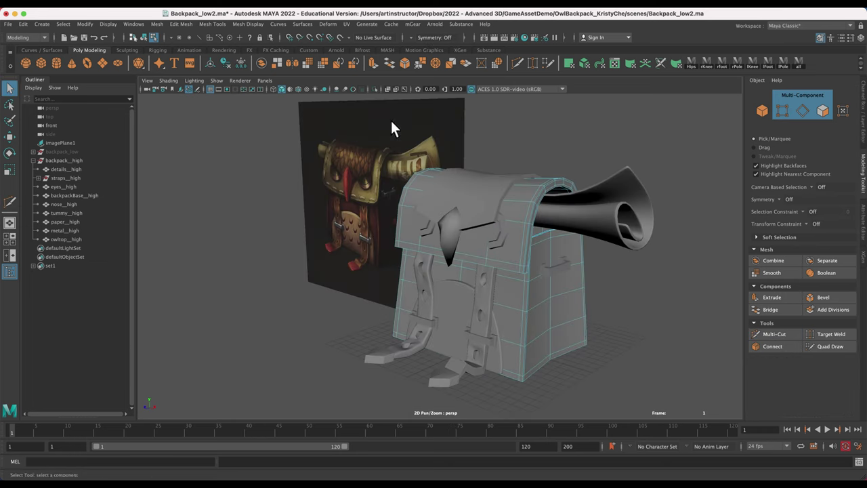
{"action": "key", "text": "F8"}
{"action": "left_click", "coordinate": [504, 237]}
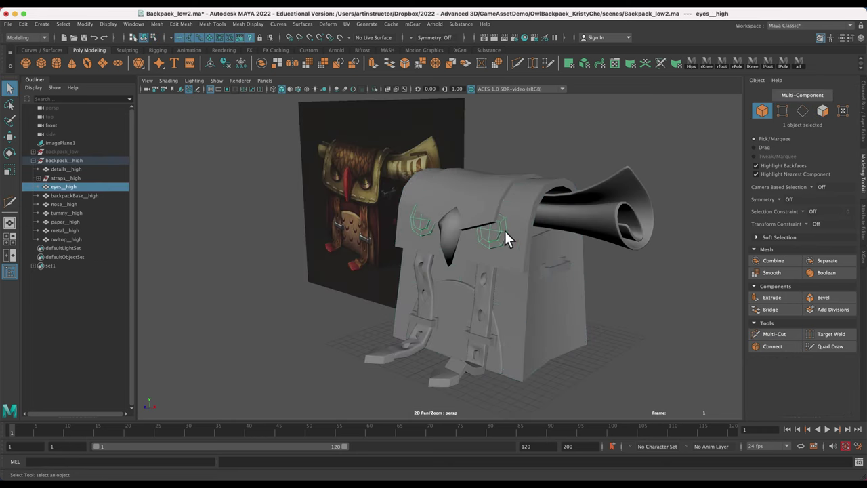
{"action": "left_click", "coordinate": [374, 89]}
- Display the isolated eyes__high mesh in smooth preview
{"action": "right_click_drag", "start_coordinate": [446, 260], "coordinate": [466, 253], "text": "alt"}
{"action": "middle_click_drag", "start_coordinate": [466, 253], "coordinate": [437, 323], "text": "alt"}
{"action": "left_click_drag", "start_coordinate": [394, 299], "coordinate": [423, 290], "text": "alt"}
{"action": "key", "text": "3"}
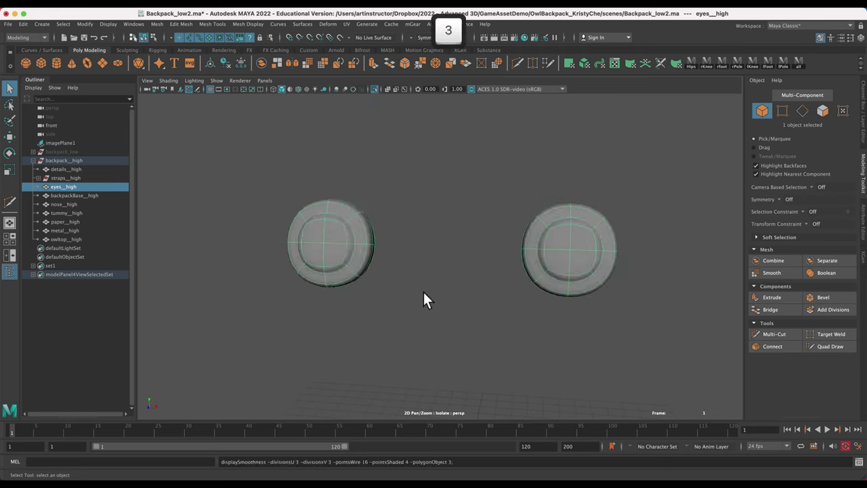
- Insert a supporting edge loop with Multi-Cut around the front rim of one eye and check it in smooth preview
{"action": "right_click_drag", "start_coordinate": [422, 290], "coordinate": [466, 356], "text": "alt"}
{"action": "key", "text": "1"}
{"action": "left_click_drag", "start_coordinate": [466, 366], "coordinate": [514, 359], "text": "alt"}
{"action": "left_click", "coordinate": [774, 334]}
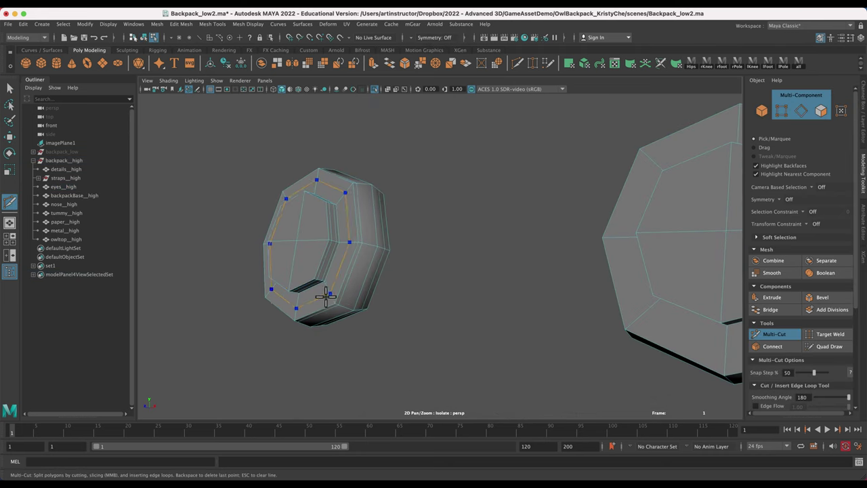
{"action": "key", "text": "Return"}
{"action": "key", "text": "3"}
{"action": "mouse_move", "coordinate": [488, 300]}
{"action": "left_mouse_down", "text": "alt"}
{"action": "mouse_move", "coordinate": [507, 294]}
{"action": "mouse_move", "coordinate": [487, 289]}
{"action": "left_mouse_up", "text": "alt"}
{"action": "key", "text": "1"}
- Insert a matching edge loop around the other eye's front rim, display the eyes in smooth preview and end the isolation
{"action": "left_click_drag", "start_coordinate": [683, 271], "coordinate": [711, 231], "text": "alt"}
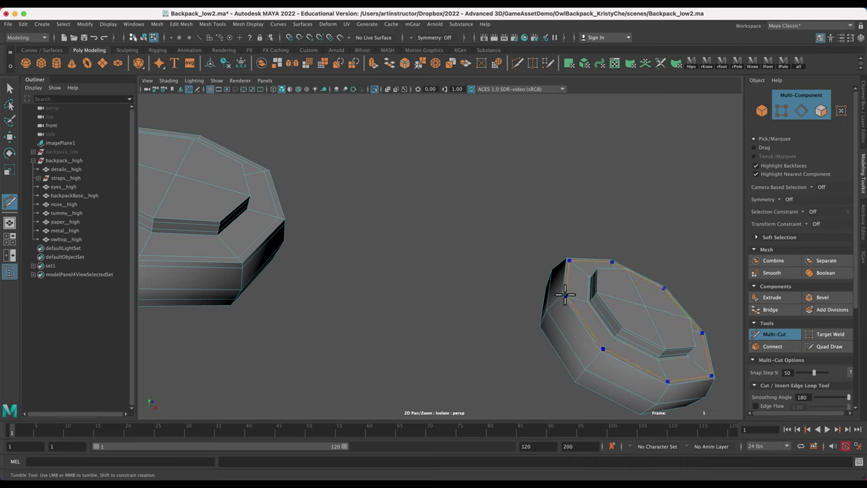
{"action": "left_click", "coordinate": [772, 336]}
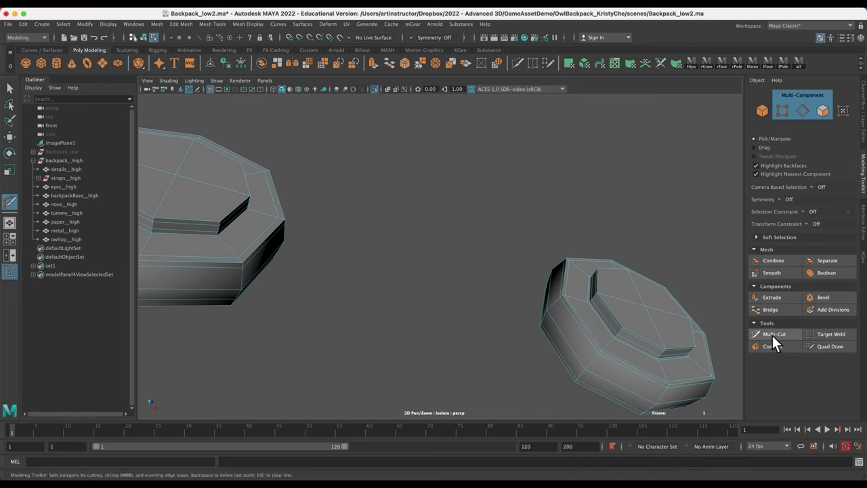
{"action": "scroll", "coordinate": [857, 393], "scroll_direction": "up", "scroll_amount": 5}
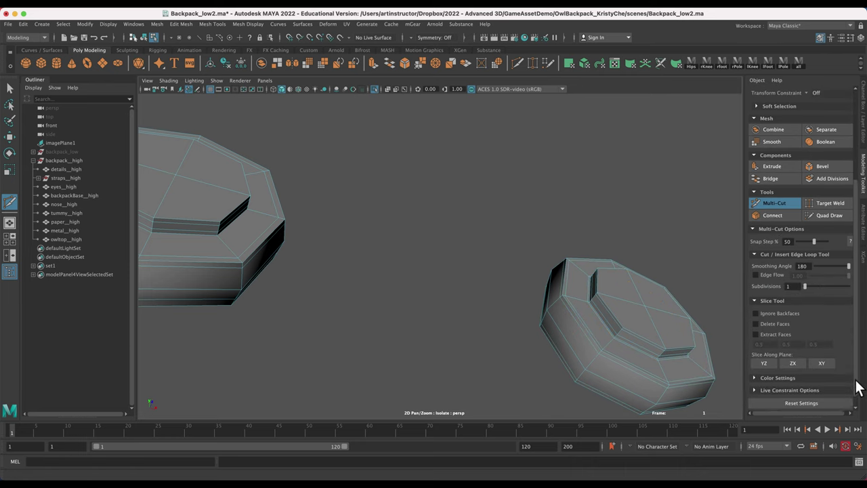
{"action": "key", "text": "q"}
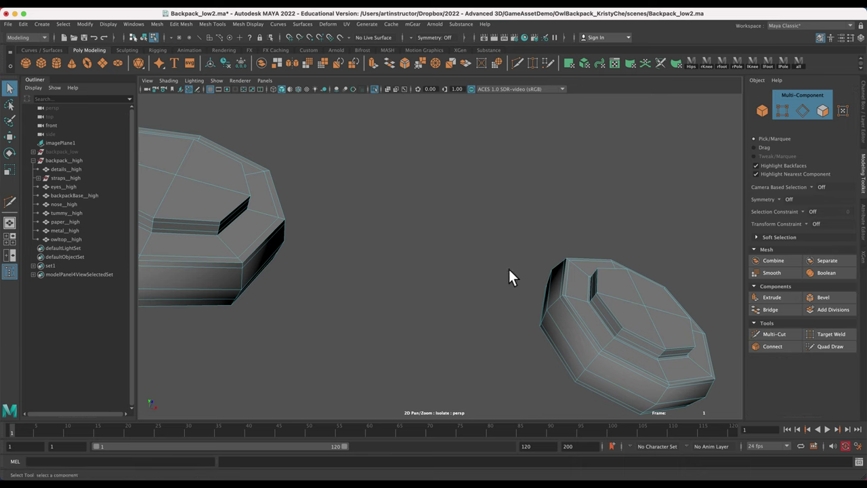
{"action": "left_click_drag", "start_coordinate": [508, 269], "coordinate": [444, 325], "text": "alt"}
{"action": "key", "text": "3"}
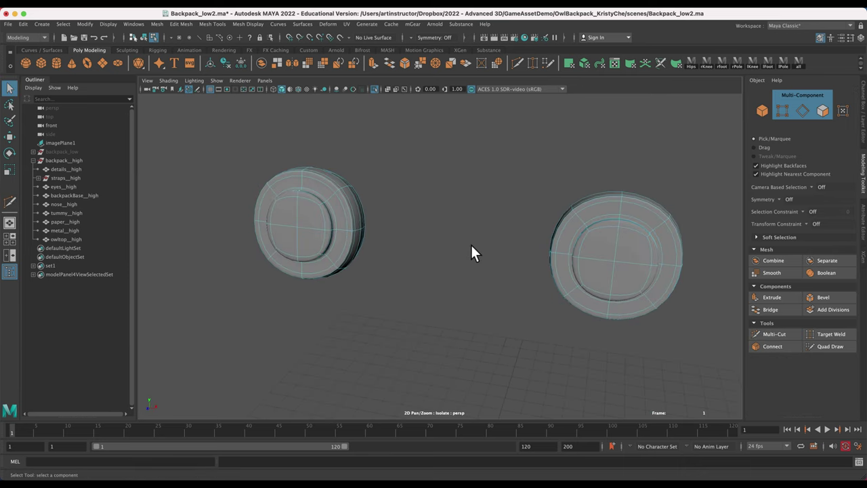
{"action": "key", "text": "ctrl+1"}
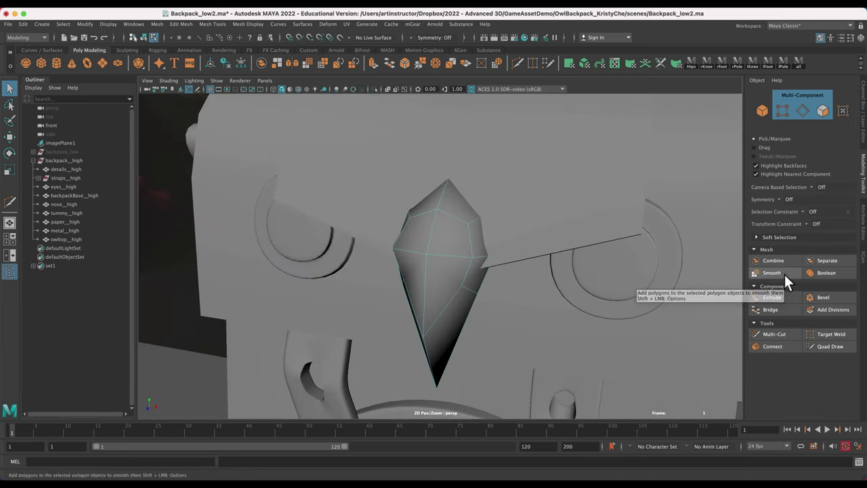
- Try the Smooth command on the nose__high mesh
{"action": "left_click", "coordinate": [773, 272]}
{"action": "left_click", "coordinate": [771, 272]}
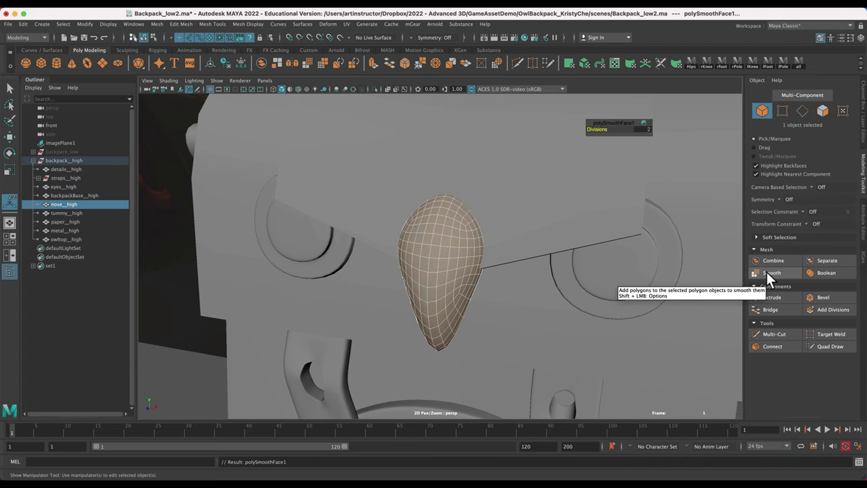
{"action": "key", "text": "super+z"}
- Insert edge loops beside the nose's central ridge and across its width with Multi-Cut, and display the nose in smooth preview
{"action": "left_click", "coordinate": [774, 334]}
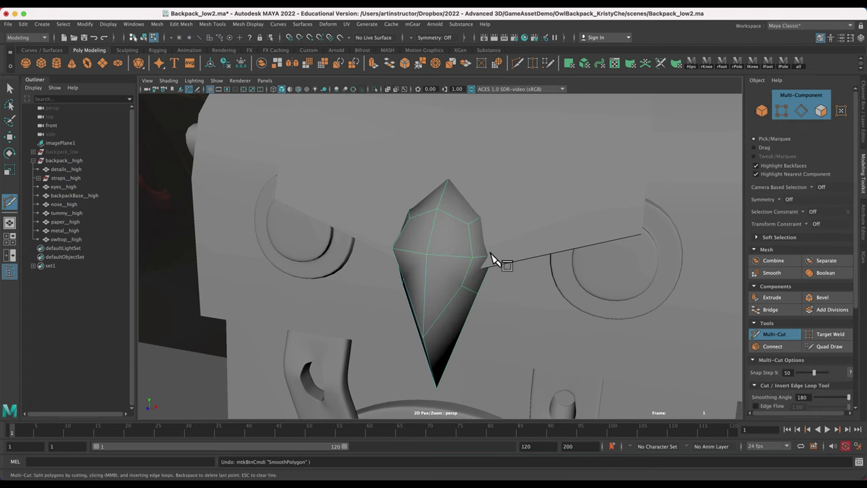
{"action": "left_click", "coordinate": [421, 256], "text": "ctrl"}
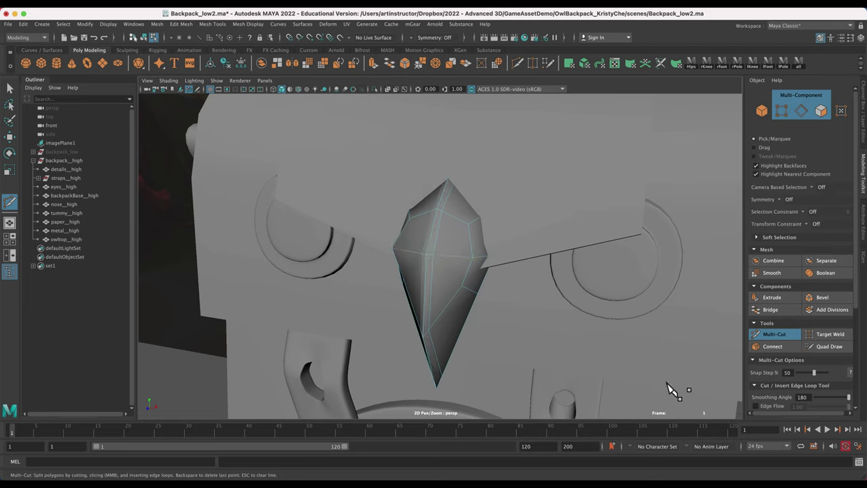
{"action": "key", "text": "3"}
{"action": "key", "text": "1"}
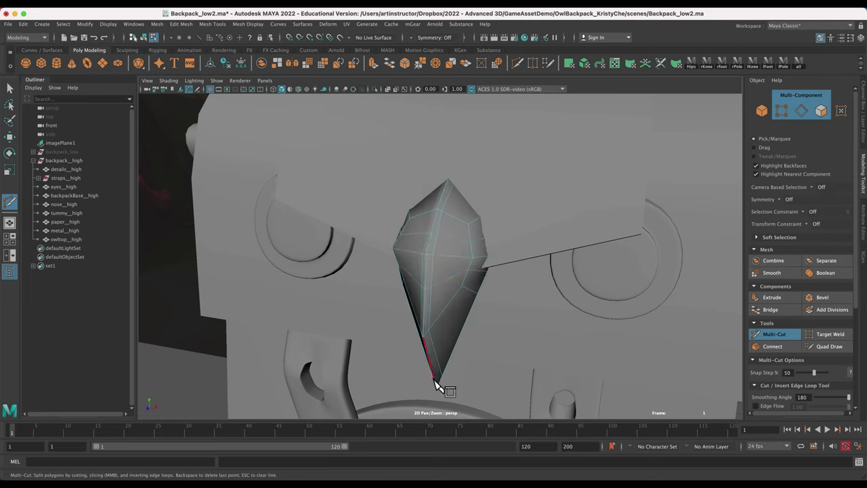
{"action": "key", "text": "2"}
{"action": "key", "text": "3"}
- Leave Multi-Cut, show the whole backpack and display the backpackBase__high mesh in smooth preview
{"action": "left_click", "coordinate": [169, 80]}
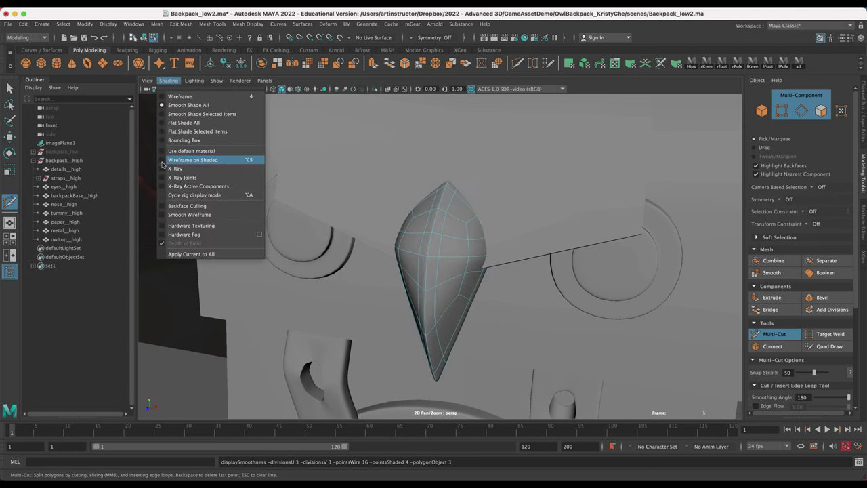
{"action": "left_click", "coordinate": [9, 88]}
{"action": "left_click", "coordinate": [166, 366]}
{"action": "right_click_drag", "start_coordinate": [175, 367], "coordinate": [113, 57], "text": "alt"}
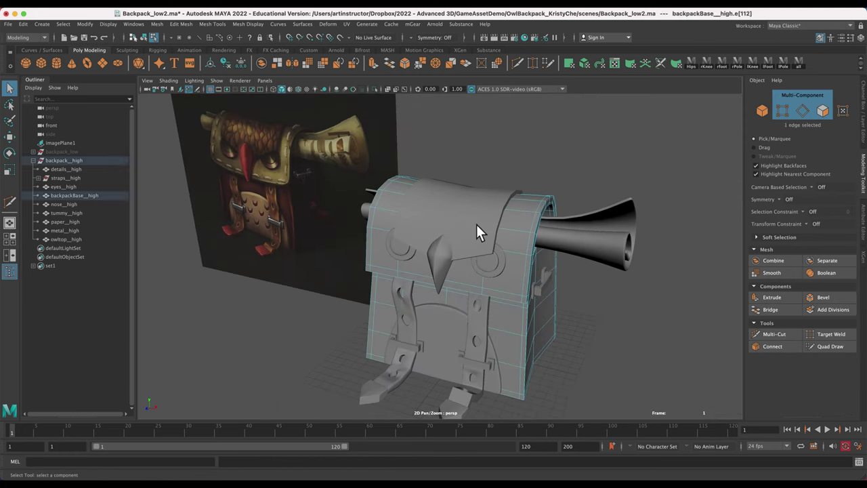
{"action": "key", "text": "3"}
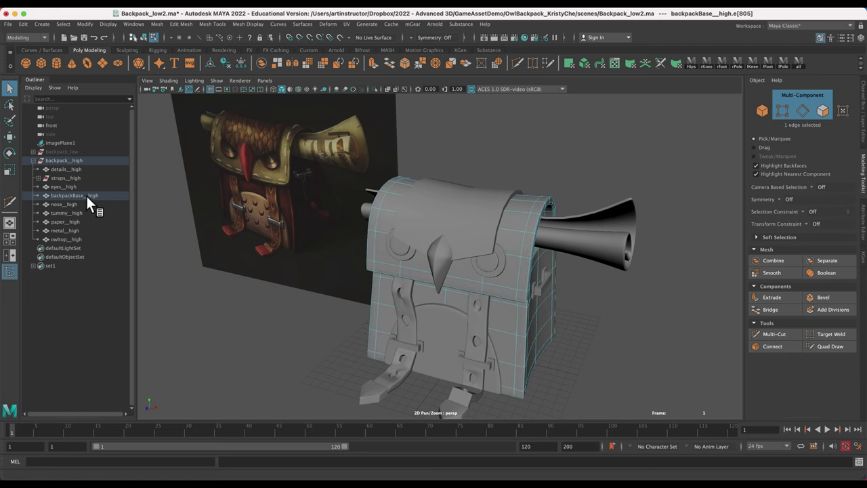
- Combine the two strap meshes inside the straps__high group into one mesh and delete its history
{"action": "left_click", "coordinate": [27, 176]}
{"action": "left_click", "coordinate": [39, 178]}
{"action": "left_click", "coordinate": [88, 187]}
{"action": "left_click", "coordinate": [98, 195], "text": "shift"}
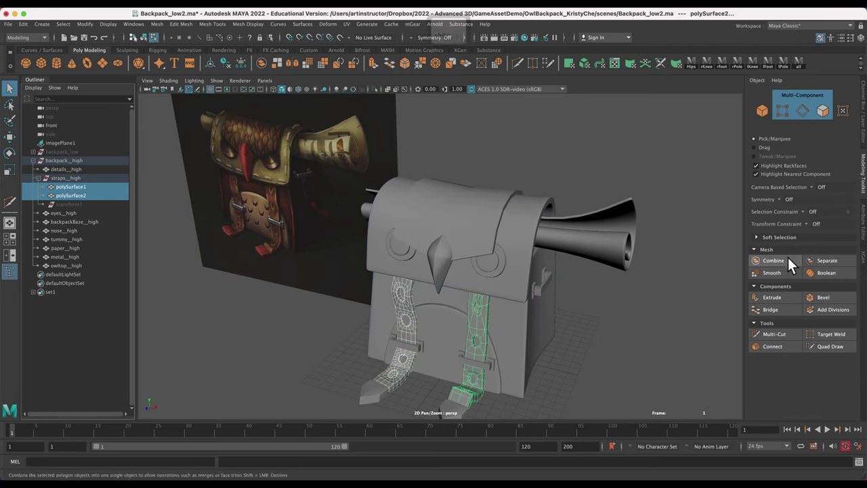
{"action": "left_click", "coordinate": [787, 260]}
{"action": "left_click", "coordinate": [224, 64]}
- Rename the combined mesh straps_high, parent it under backpack__high and delete the old straps__high group
{"action": "double_click", "coordinate": [73, 245]}
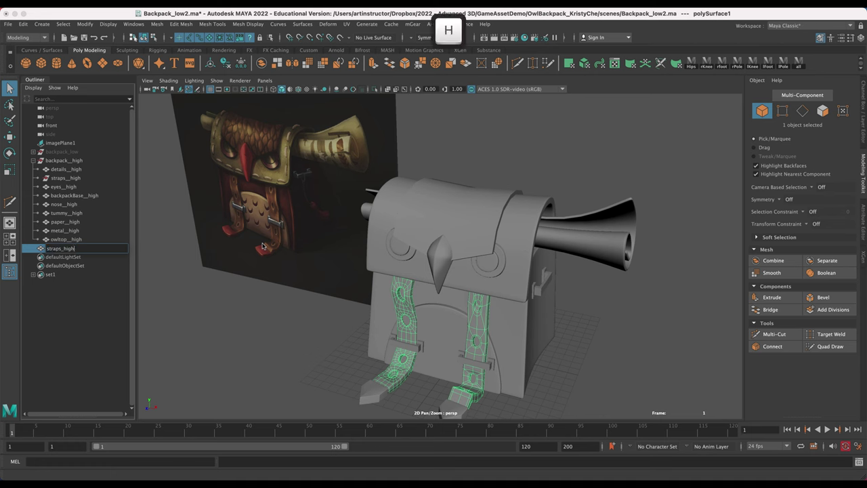
{"action": "key", "text": "Return"}
{"action": "middle_click_drag", "start_coordinate": [71, 248], "coordinate": [71, 183]}
{"action": "left_click", "coordinate": [70, 178]}
{"action": "key", "text": "BackSpace"}
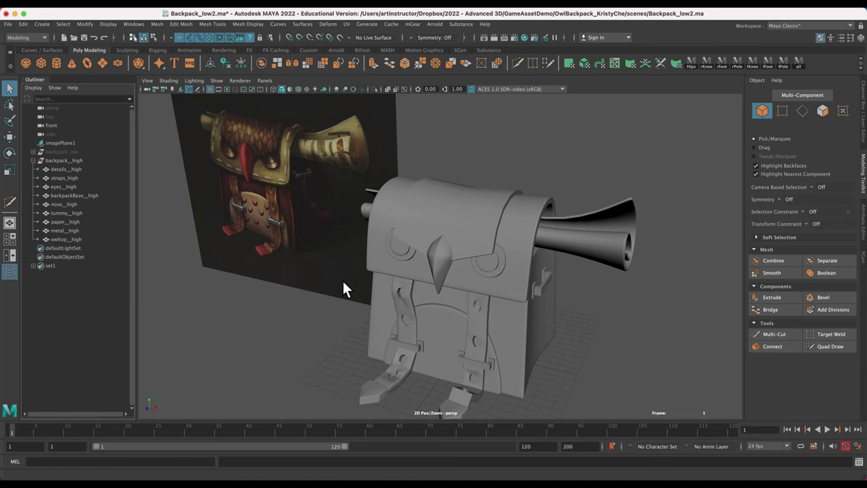
- Insert supporting edge loops near the side and front edges of the owltop__high mesh with Multi-Cut
{"action": "left_click", "coordinate": [467, 225]}
{"action": "key", "text": "ctrl+shift+x"}
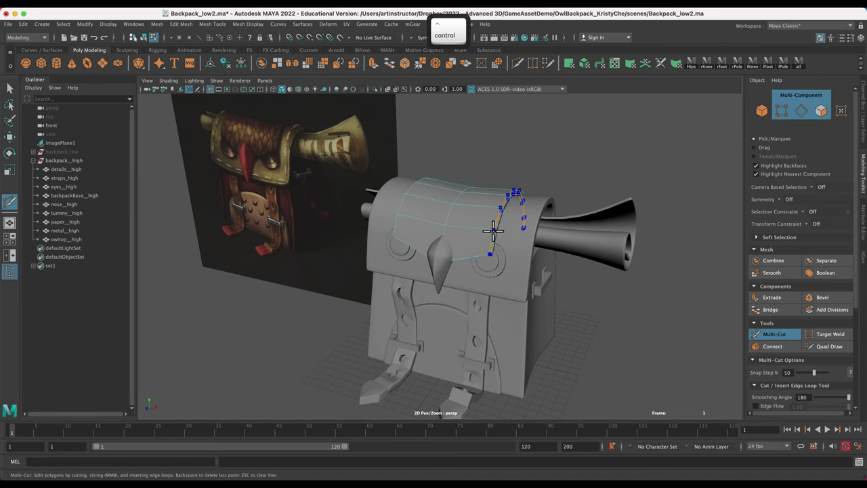
{"action": "left_click", "coordinate": [493, 230], "text": "ctrl"}
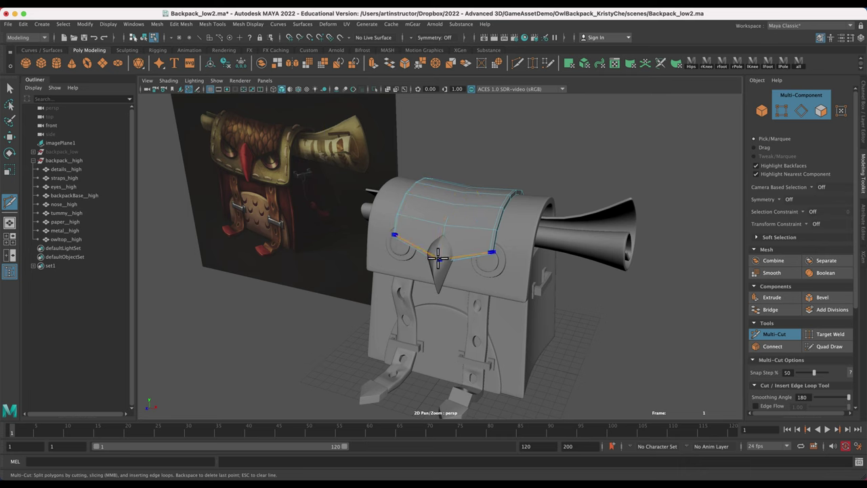
{"action": "left_click_drag", "start_coordinate": [640, 340], "coordinate": [603, 287], "text": "alt"}
{"action": "right_click_drag", "start_coordinate": [603, 288], "coordinate": [637, 301], "text": "alt"}
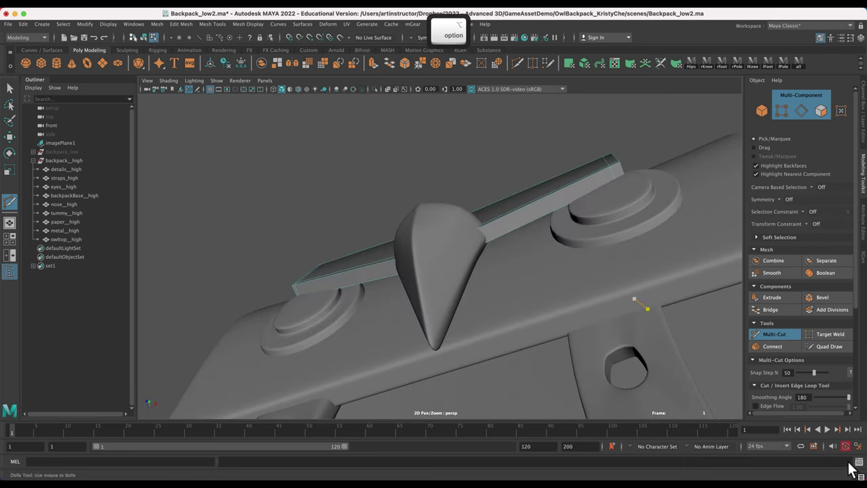
{"action": "left_click", "coordinate": [294, 286], "text": "ctrl"}
- Insert a supporting edge loop near the back side edge of owltop__high and front-to-back loops through the middle of its faces
{"action": "left_click_drag", "start_coordinate": [467, 332], "coordinate": [280, 226], "text": "alt"}
{"action": "right_click_drag", "start_coordinate": [407, 251], "coordinate": [319, 246], "text": "alt"}
{"action": "left_click_drag", "start_coordinate": [319, 246], "coordinate": [189, 203], "text": "alt"}
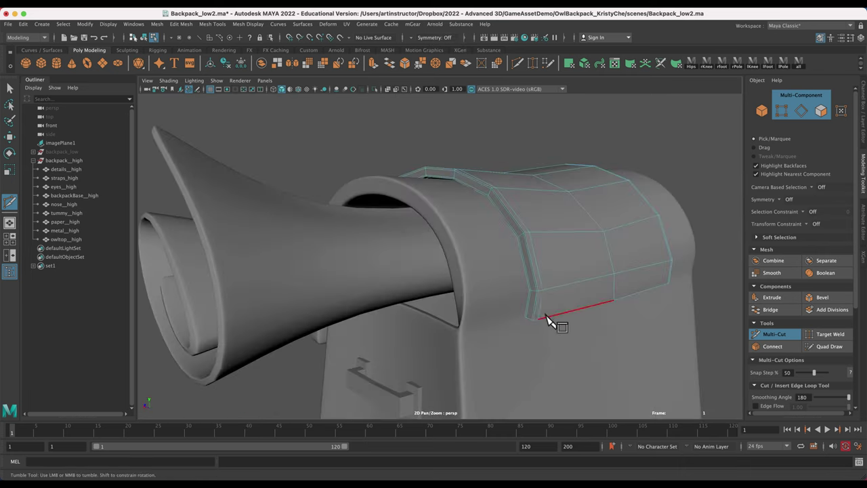
{"action": "key", "text": "ctrl"}
{"action": "left_click", "coordinate": [634, 227], "text": "ctrl"}
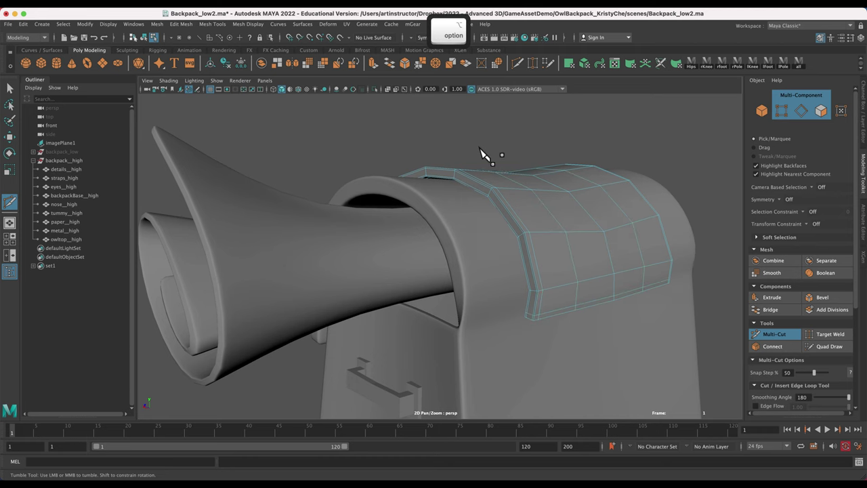
- Undo the last cut, insert centred front-to-back edge loops between the existing owltop__high loops, and display the mesh in smooth preview
{"action": "left_click_drag", "start_coordinate": [481, 150], "coordinate": [551, 155], "text": "alt"}
{"action": "key", "text": "super+z"}
{"action": "key", "text": "ctrl+shift"}
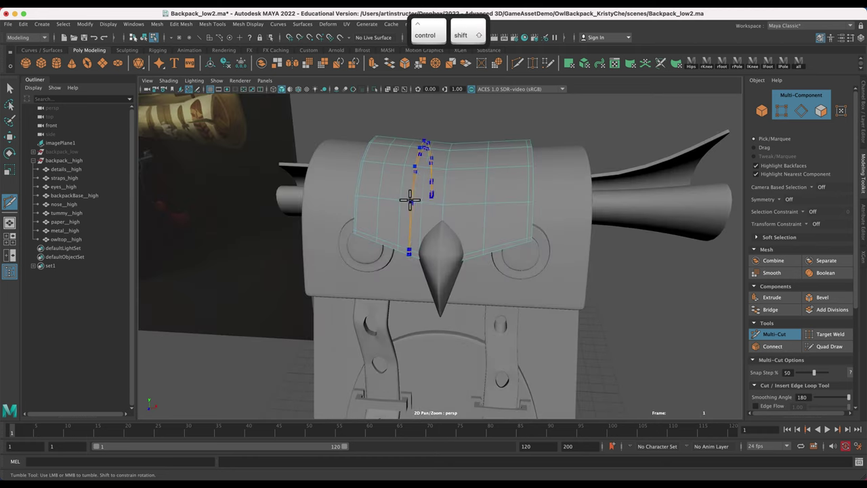
{"action": "left_click", "coordinate": [461, 205], "text": "ctrl+shift"}
{"action": "left_click", "coordinate": [509, 203], "text": "ctrl+shift"}
{"action": "left_click", "coordinate": [10, 89]}
{"action": "key", "text": "3"}
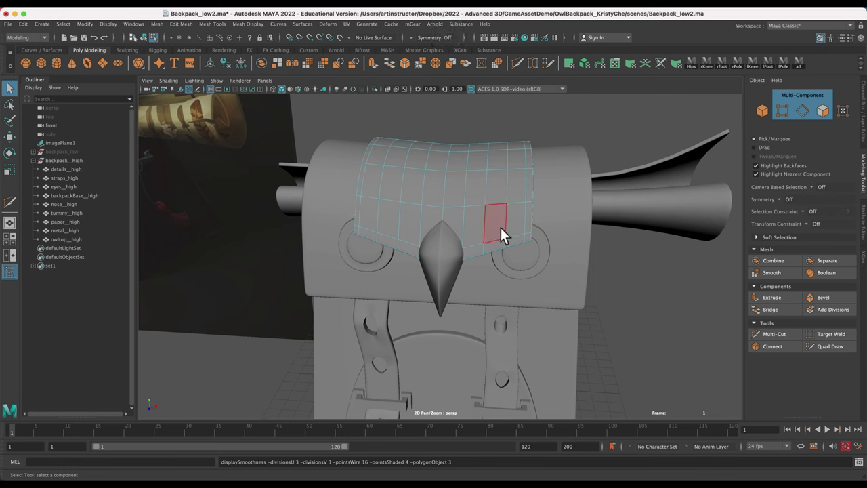
- Select the vertices of the backpackBase__high mesh at the flap's two lower front corners
{"action": "right_click_drag", "start_coordinate": [501, 228], "coordinate": [483, 275], "text": "alt"}
{"action": "left_click_drag", "start_coordinate": [483, 274], "coordinate": [566, 316], "text": "alt"}
{"action": "right_click_drag", "start_coordinate": [522, 285], "coordinate": [612, 396], "text": "alt"}
{"action": "left_click_drag", "start_coordinate": [613, 396], "coordinate": [570, 323], "text": "alt"}
{"action": "left_click", "coordinate": [614, 310], "text": "shift"}
{"action": "left_click_drag", "start_coordinate": [309, 271], "coordinate": [261, 335], "text": "alt"}
{"action": "left_click_drag", "start_coordinate": [407, 342], "coordinate": [732, 352], "text": "alt"}
{"action": "right_click_drag", "start_coordinate": [732, 352], "coordinate": [620, 331], "text": "alt"}
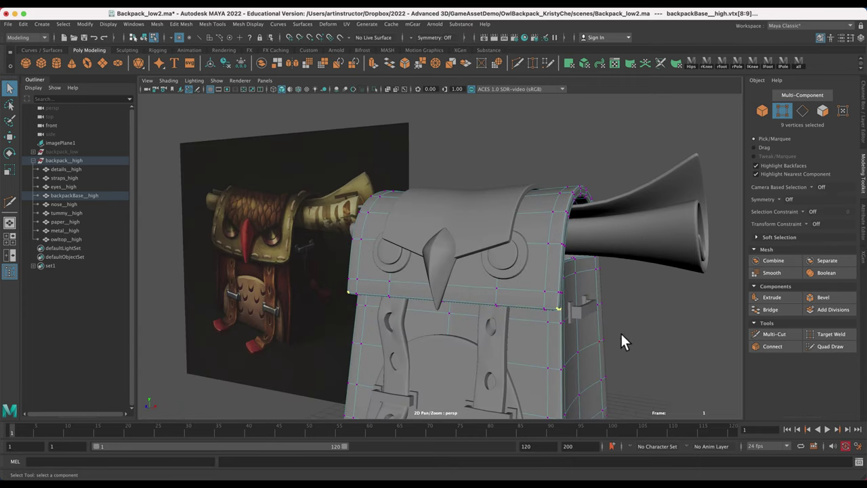
- Try to raise the selected flap corner vertices and scale them closer together
{"action": "key", "text": "w"}
{"action": "left_click_drag", "start_coordinate": [474, 235], "coordinate": [473, 222]}
{"action": "key", "text": "r"}
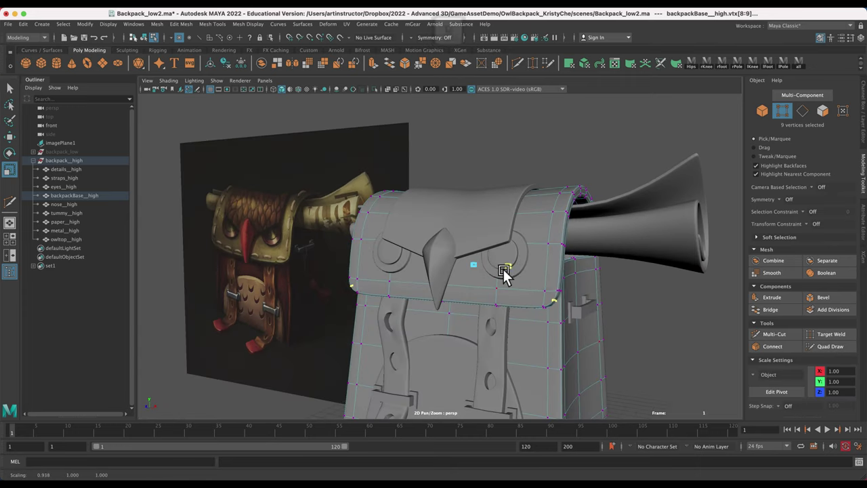
{"action": "key", "text": "super+z"}
{"action": "key", "text": "super+z"}
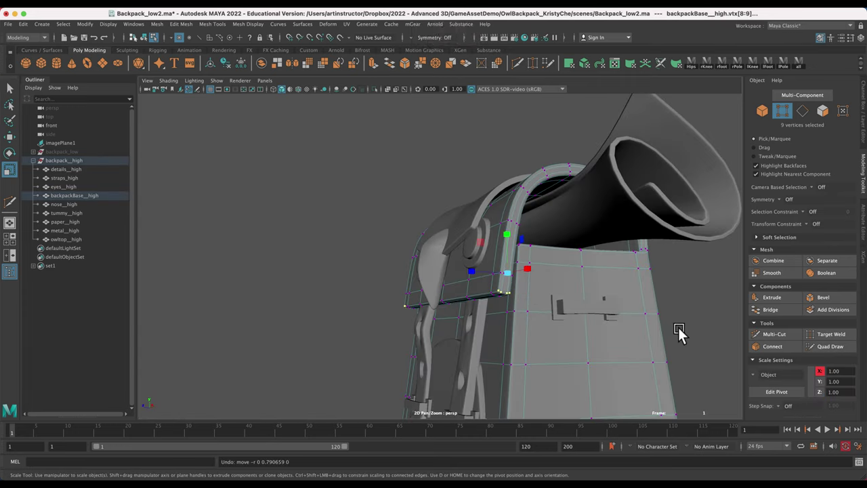
- Remove the stray vertex from the flap corner selection using wireframe display, and restore Smooth Shade All
{"action": "left_click_drag", "start_coordinate": [680, 329], "coordinate": [709, 334], "text": "alt"}
{"action": "mouse_move", "coordinate": [201, 186]}
{"action": "left_mouse_down", "text": "alt"}
{"action": "mouse_move", "coordinate": [310, 193]}
{"action": "mouse_move", "coordinate": [302, 207]}
{"action": "mouse_move", "coordinate": [251, 191]}
{"action": "mouse_move", "coordinate": [245, 177]}
{"action": "left_mouse_up", "text": "alt"}
{"action": "left_click", "coordinate": [168, 80]}
{"action": "left_click", "coordinate": [181, 95]}
{"action": "mouse_move", "coordinate": [613, 288]}
{"action": "left_mouse_down", "text": "alt"}
{"action": "mouse_move", "coordinate": [567, 288]}
{"action": "mouse_move", "coordinate": [476, 155]}
{"action": "mouse_move", "coordinate": [575, 251]}
{"action": "left_mouse_up", "text": "alt"}
{"action": "mouse_move", "coordinate": [665, 325]}
{"action": "left_mouse_down", "text": "alt"}
{"action": "mouse_move", "coordinate": [388, 247]}
{"action": "mouse_move", "coordinate": [339, 203]}
{"action": "left_mouse_up", "text": "alt"}
{"action": "left_click", "coordinate": [169, 80]}
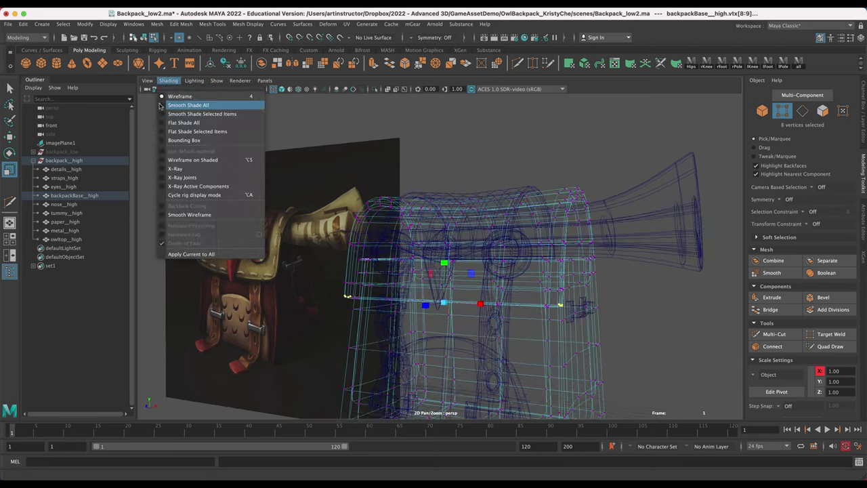
{"action": "left_click", "coordinate": [178, 102]}
- Try scaling the cleaned-up flap corner selection inward in X and lifting it slightly
{"action": "left_click_drag", "start_coordinate": [480, 303], "coordinate": [477, 302]}
{"action": "key", "text": "w"}
{"action": "left_click_drag", "start_coordinate": [444, 260], "coordinate": [443, 251]}
{"action": "key", "text": "ctrl+z"}
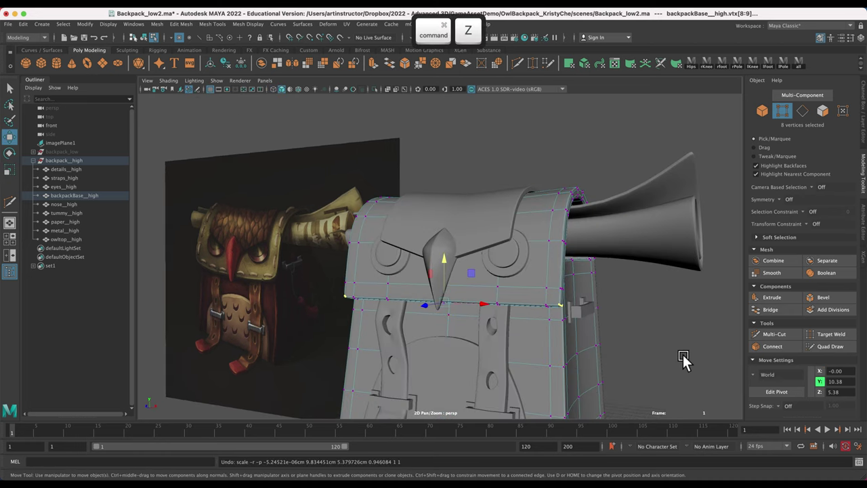
- Raise the flap corner vertices slightly and scale the two outermost corner vertices inward in X to about 0.92
{"action": "mouse_move", "coordinate": [681, 336]}
{"action": "left_mouse_down", "text": "alt"}
{"action": "mouse_move", "coordinate": [672, 336]}
{"action": "mouse_move", "coordinate": [692, 339]}
{"action": "left_mouse_up", "text": "alt"}
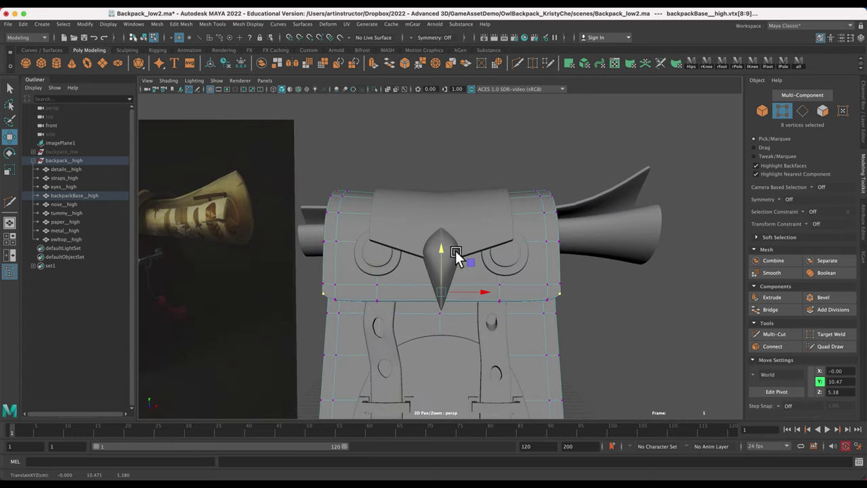
{"action": "left_click", "coordinate": [561, 293]}
{"action": "left_click", "coordinate": [323, 293], "text": "shift"}
{"action": "key", "text": "r"}
{"action": "left_click_drag", "start_coordinate": [484, 290], "coordinate": [479, 289]}
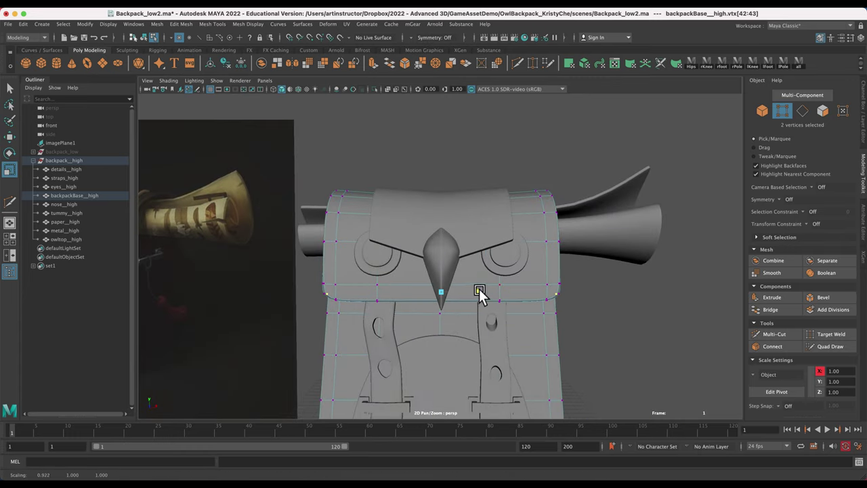
- Select another matching pair of vertices at the flap's lower corners and scale them inward in X to round the corners
{"action": "right_click_drag", "start_coordinate": [647, 359], "coordinate": [694, 399], "text": "alt"}
{"action": "left_click_drag", "start_coordinate": [701, 399], "coordinate": [655, 395], "text": "alt"}
{"action": "left_click", "coordinate": [538, 330]}
{"action": "left_click_drag", "start_coordinate": [371, 348], "coordinate": [464, 347], "text": "alt"}
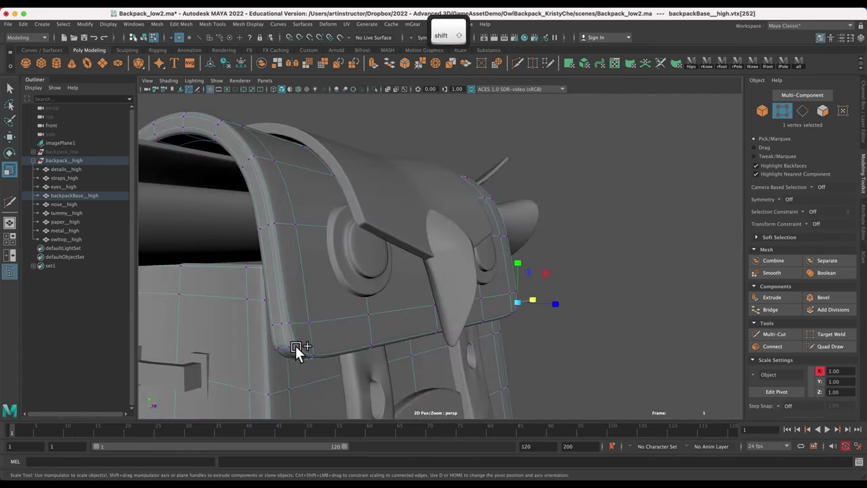
{"action": "left_click", "coordinate": [295, 349], "text": "shift"}
{"action": "left_click_drag", "start_coordinate": [596, 338], "coordinate": [552, 336], "text": "alt"}
{"action": "left_click_drag", "start_coordinate": [480, 311], "coordinate": [477, 311]}
- Inspect the rounded flap corners, return to object selection and select the metal__high mesh
{"action": "left_click_drag", "start_coordinate": [731, 337], "coordinate": [592, 330], "text": "alt"}
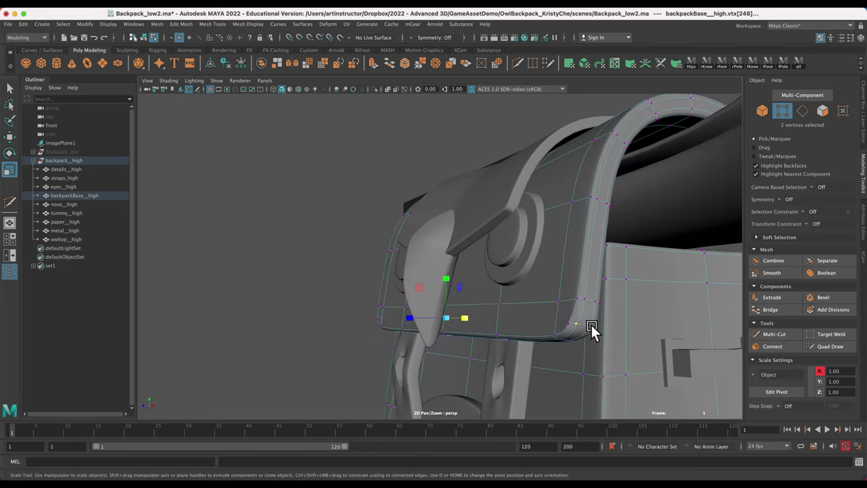
{"action": "left_click", "coordinate": [289, 291]}
{"action": "left_click", "coordinate": [10, 89]}
{"action": "left_click", "coordinate": [627, 372]}
{"action": "left_click", "coordinate": [763, 111]}
{"action": "left_click", "coordinate": [682, 362]}
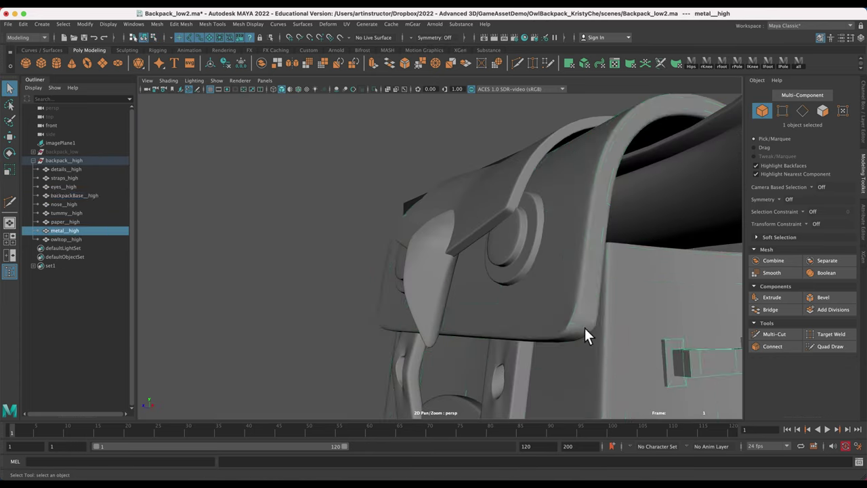
{"action": "left_click", "coordinate": [584, 328]}
{"action": "left_click", "coordinate": [258, 258]}
{"action": "left_click_drag", "start_coordinate": [258, 257], "coordinate": [595, 311], "text": "alt"}
{"action": "left_click", "coordinate": [595, 311]}
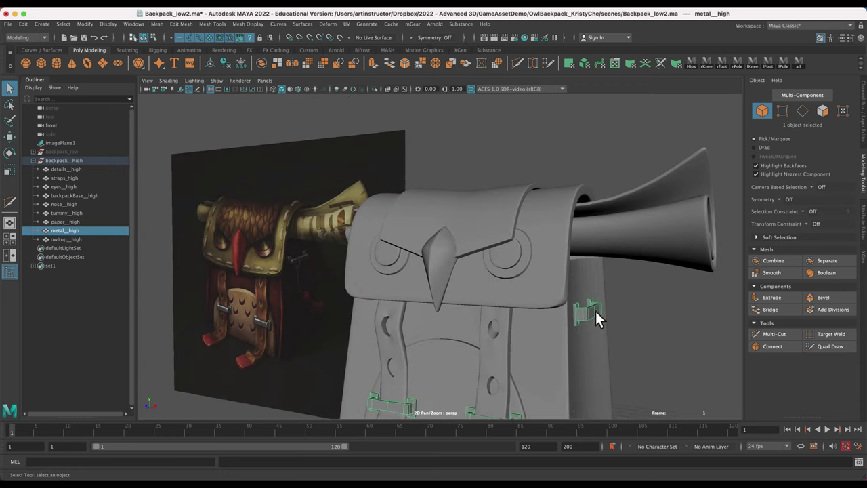
- Try beveling the metal__high mesh with the default fraction and undo the bevel after inspecting the side buckle
{"action": "left_click", "coordinate": [823, 296]}
{"action": "key", "text": "q"}
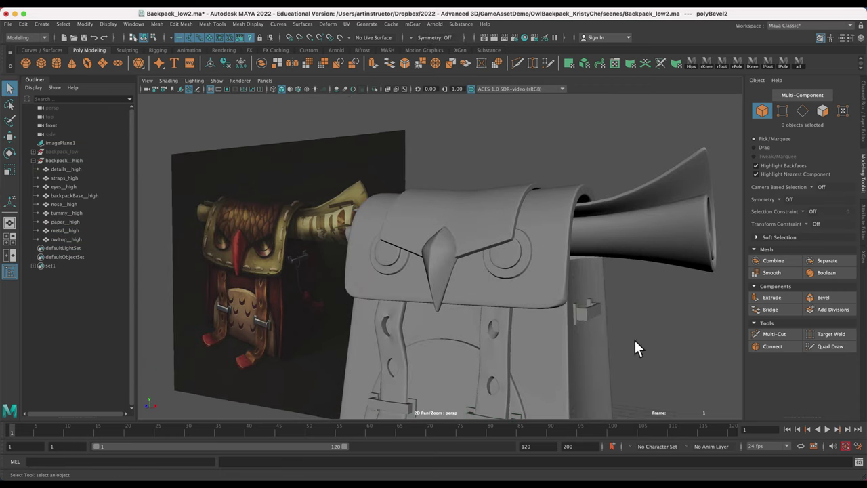
{"action": "left_click", "coordinate": [586, 313]}
{"action": "right_click_drag", "start_coordinate": [610, 325], "coordinate": [737, 400], "text": "alt"}
{"action": "middle_click_drag", "start_coordinate": [737, 401], "coordinate": [589, 325], "text": "alt"}
{"action": "right_click_drag", "start_coordinate": [589, 325], "coordinate": [804, 421], "text": "alt"}
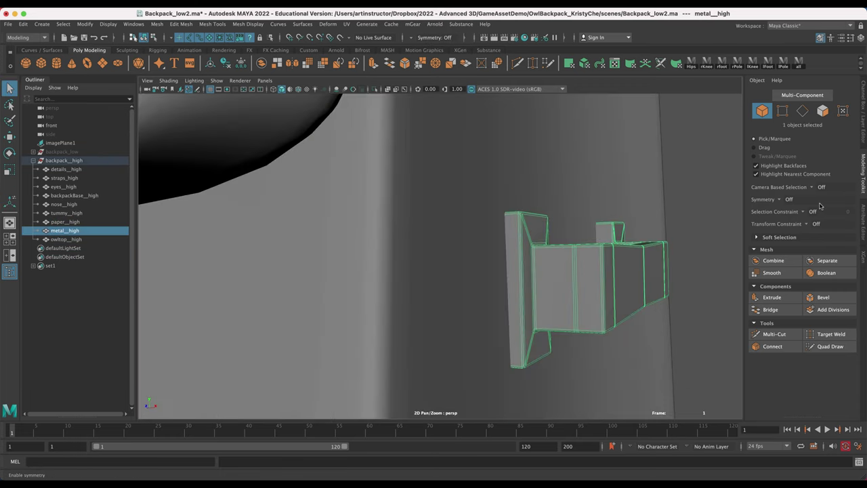
{"action": "key", "text": "super+z"}
{"action": "left_click", "coordinate": [823, 297]}
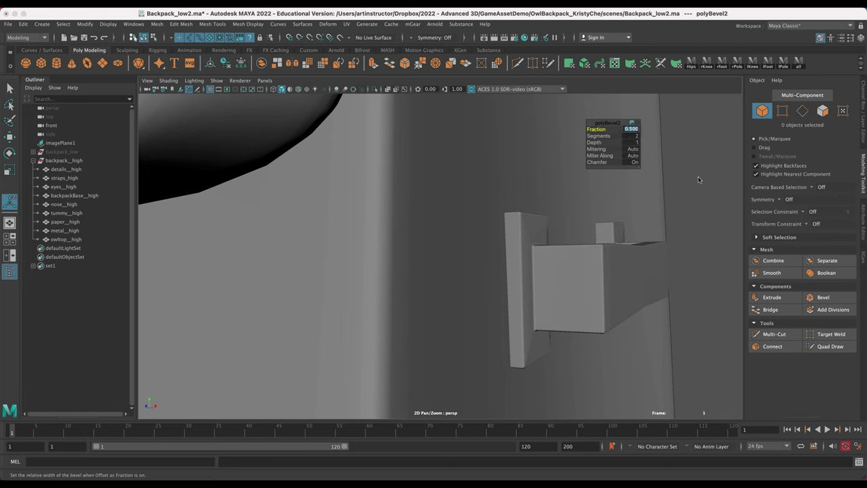
{"action": "key", "text": "super+z"}
{"action": "right_click_drag", "start_coordinate": [696, 281], "coordinate": [625, 250], "text": "alt"}
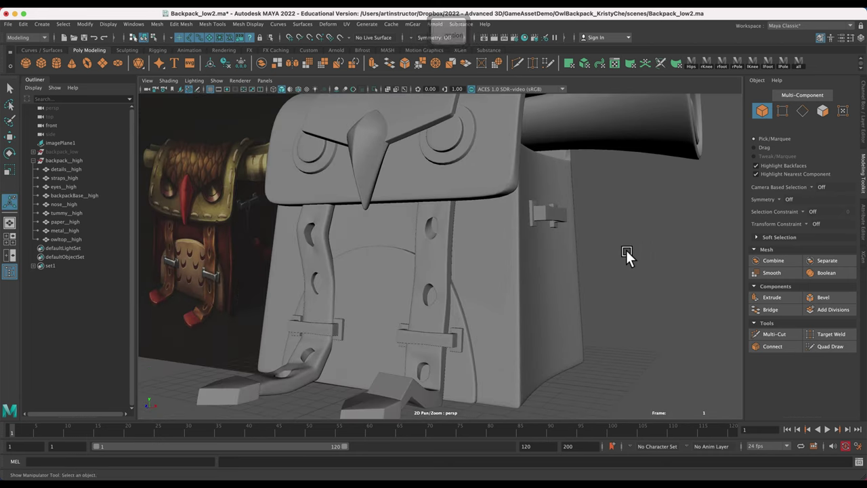
{"action": "key", "text": "super+z"}
- Bevel the metal__high mesh with a fraction of 0.8 and clear the selection
{"action": "right_click_drag", "start_coordinate": [553, 220], "coordinate": [814, 279], "text": "alt"}
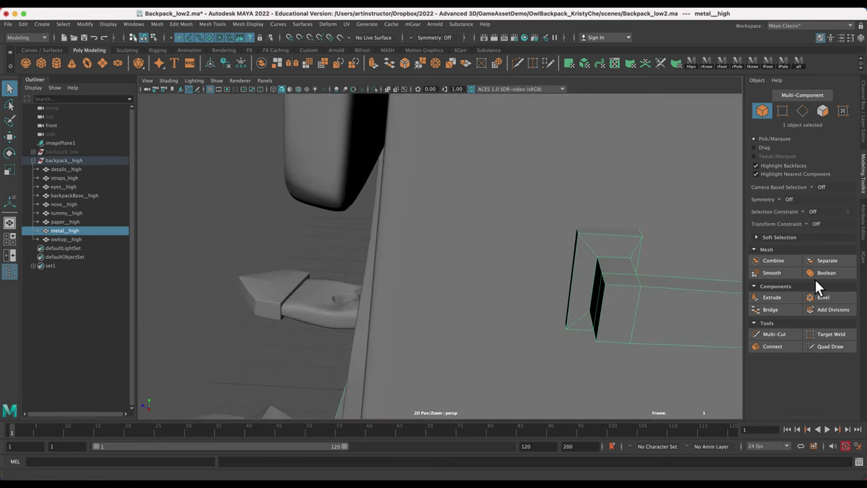
{"action": "left_click", "coordinate": [821, 297]}
{"action": "left_click", "coordinate": [631, 129]}
{"action": "type", "text": ".8"}
{"action": "key", "text": "Return"}
{"action": "left_click", "coordinate": [323, 355]}
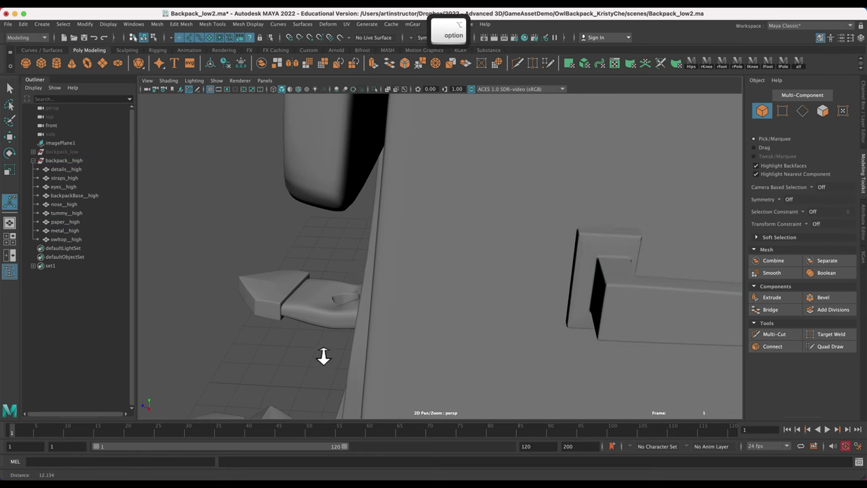
- Inspect the wireframe of all the high meshes from details__high to owltop__high and examine the nose up close
{"action": "right_click_drag", "start_coordinate": [324, 355], "coordinate": [264, 319], "text": "alt"}
{"action": "left_click_drag", "start_coordinate": [264, 318], "coordinate": [650, 215], "text": "alt"}
{"action": "left_click", "coordinate": [67, 169]}
{"action": "left_click", "coordinate": [84, 239], "text": "shift"}
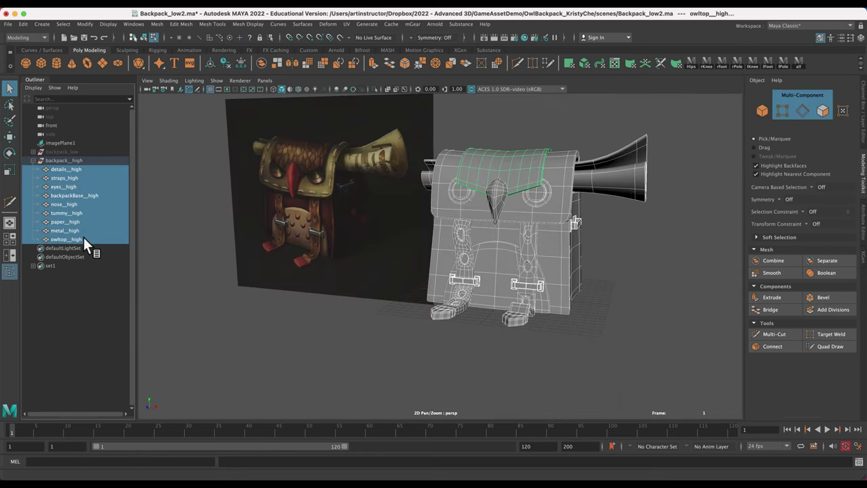
{"action": "left_click", "coordinate": [392, 279]}
{"action": "right_click_drag", "start_coordinate": [501, 190], "coordinate": [577, 275], "text": "alt"}
{"action": "middle_click_drag", "start_coordinate": [578, 275], "coordinate": [528, 409], "text": "alt"}
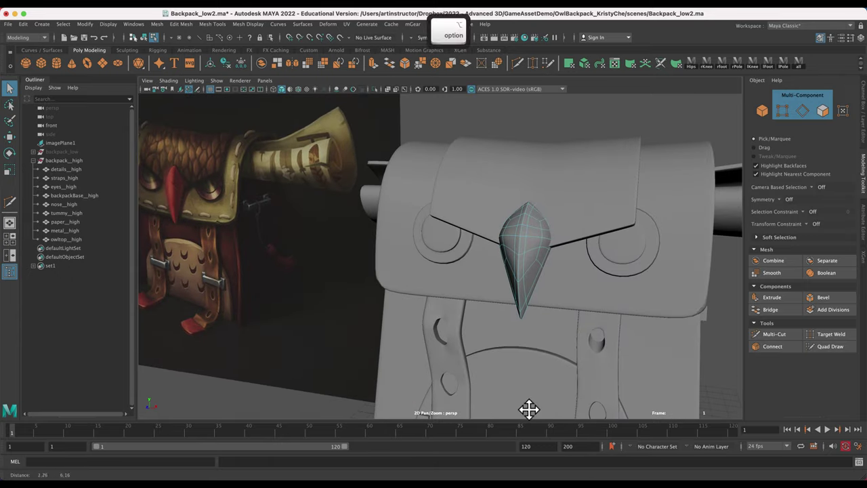
- Select an edge loop on the upper part of the nose__high mesh and delete it with its vertices
{"action": "left_click", "coordinate": [803, 110]}
{"action": "double_click", "coordinate": [537, 229]}
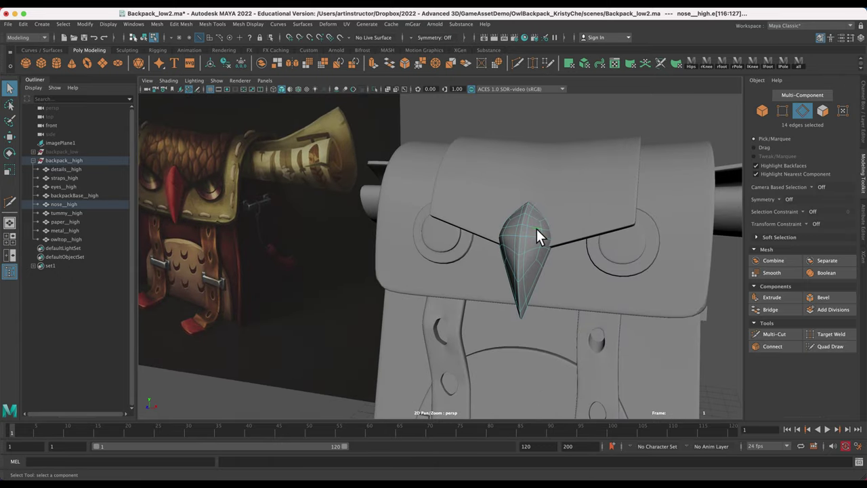
{"action": "key", "text": "super+BackSpace"}
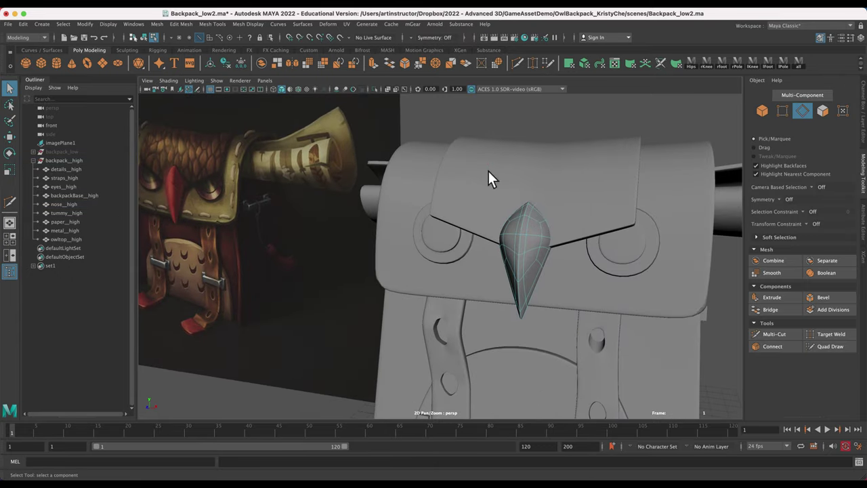
{"action": "left_click", "coordinate": [488, 178]}
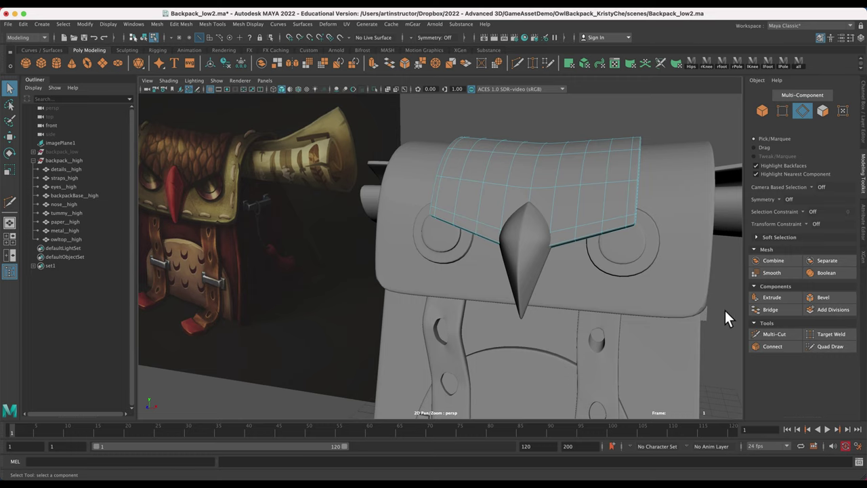
- Frame the whole model and select the backpack__high group
{"action": "key", "text": "a"}
{"action": "left_click", "coordinate": [63, 161]}
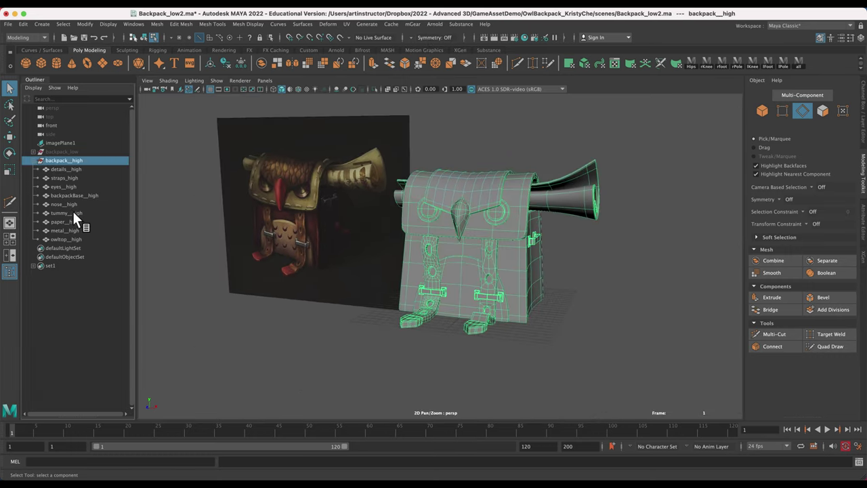
{"action": "left_click", "coordinate": [73, 239], "text": "shift"}
{"action": "mouse_move", "coordinate": [506, 363]}
{"action": "left_mouse_down", "text": "alt"}
{"action": "mouse_move", "coordinate": [501, 340]}
{"action": "mouse_move", "coordinate": [506, 379]}
{"action": "left_mouse_up", "text": "alt"}
{"action": "left_click", "coordinate": [62, 161]}
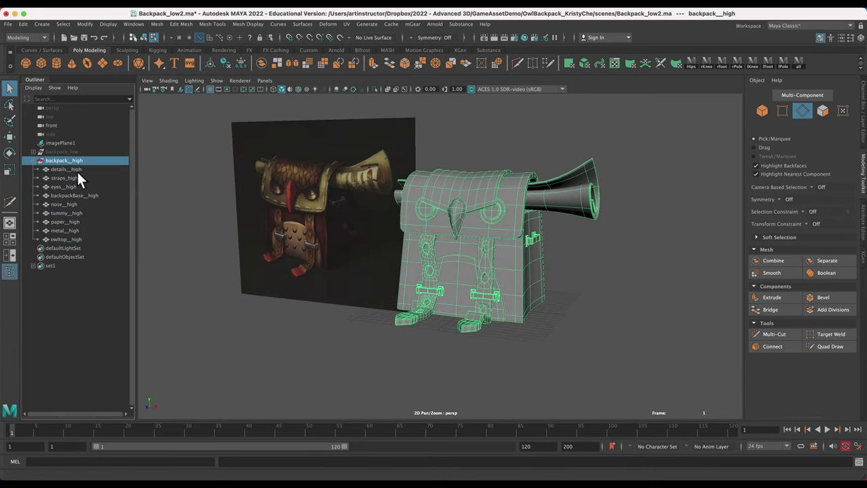
- Activate the Move tool and snap the backpack__high group's pivot to the grid underneath the backpack
{"action": "key", "text": "w"}
{"action": "left_click_drag", "start_coordinate": [515, 271], "coordinate": [566, 309], "text": "alt"}
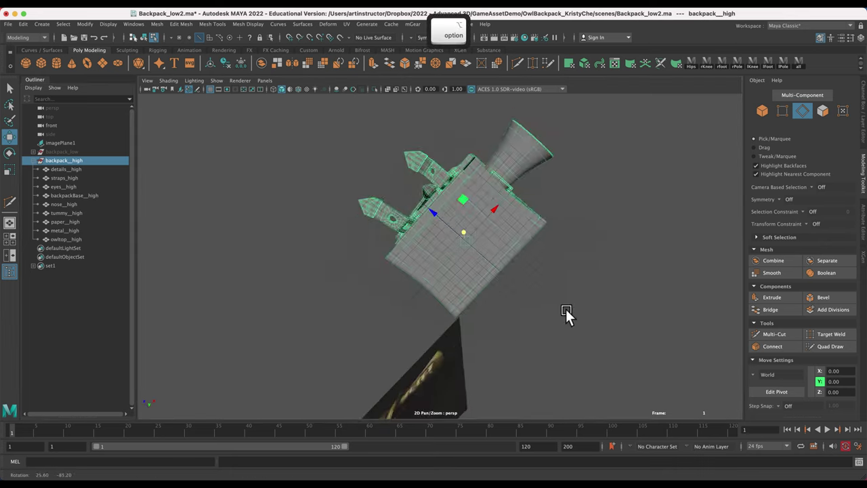
{"action": "right_click_drag", "start_coordinate": [566, 308], "coordinate": [653, 417], "text": "alt"}
{"action": "left_click_drag", "start_coordinate": [654, 417], "coordinate": [613, 363], "text": "alt"}
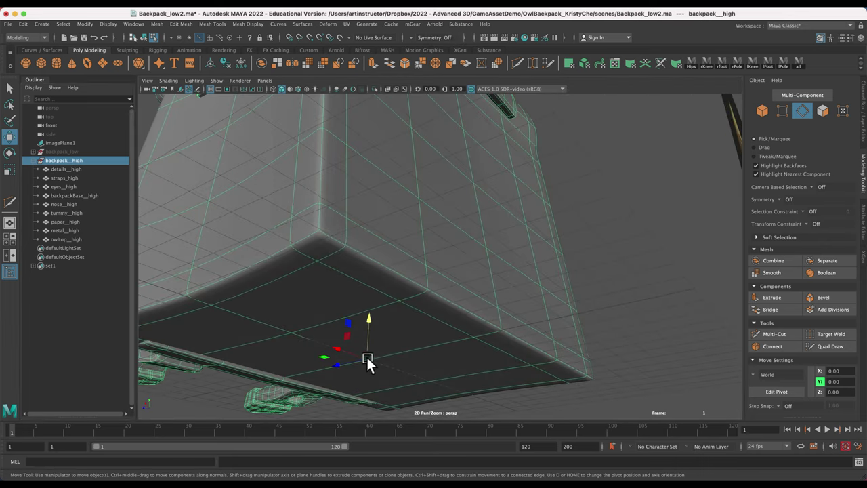
{"action": "right_click_drag", "start_coordinate": [365, 356], "coordinate": [601, 404], "text": "alt"}
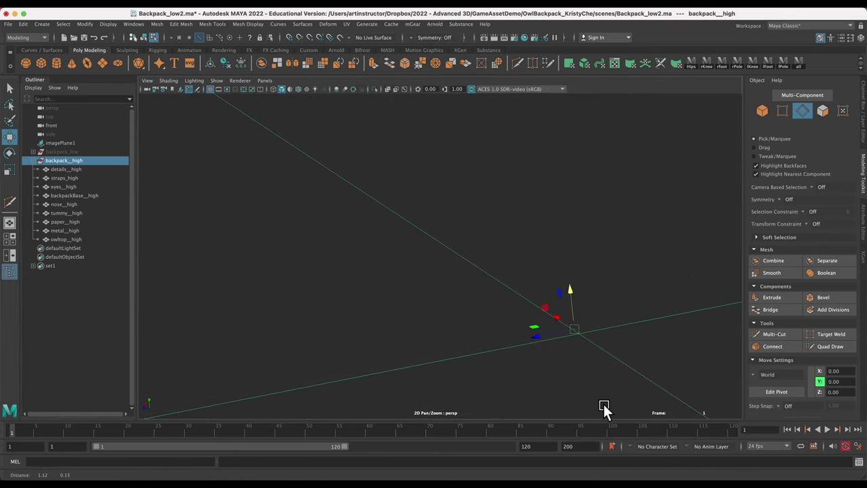
{"action": "left_click_drag", "start_coordinate": [603, 403], "coordinate": [573, 390], "text": "alt"}
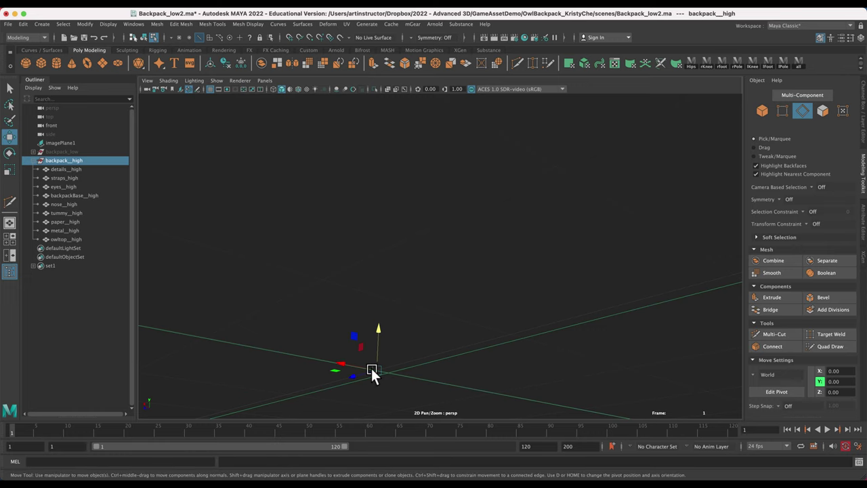
{"action": "key", "text": "d"}
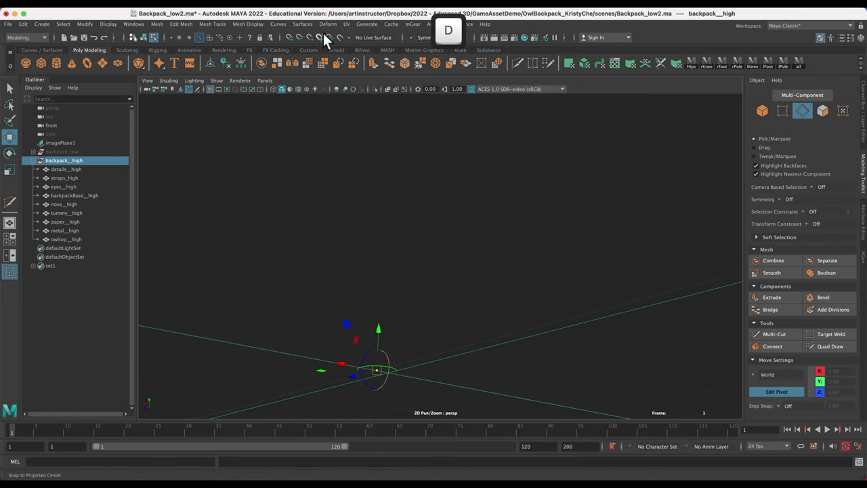
{"action": "mouse_move", "coordinate": [377, 368]}
{"action": "left_mouse_down"}
{"action": "mouse_move", "coordinate": [387, 372]}
{"action": "mouse_move", "coordinate": [377, 370]}
{"action": "mouse_move", "coordinate": [381, 397]}
{"action": "mouse_move", "coordinate": [376, 370]}
{"action": "left_mouse_up"}
{"action": "left_click", "coordinate": [289, 37]}
{"action": "right_click_drag", "start_coordinate": [429, 270], "coordinate": [394, 359], "text": "alt"}
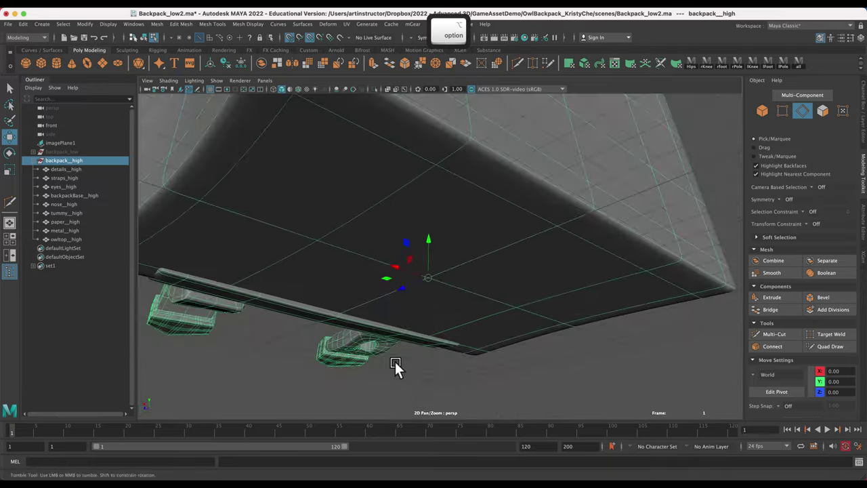
{"action": "left_click_drag", "start_coordinate": [394, 360], "coordinate": [428, 305], "text": "alt"}
{"action": "left_click_drag", "start_coordinate": [567, 376], "coordinate": [657, 341], "text": "alt"}
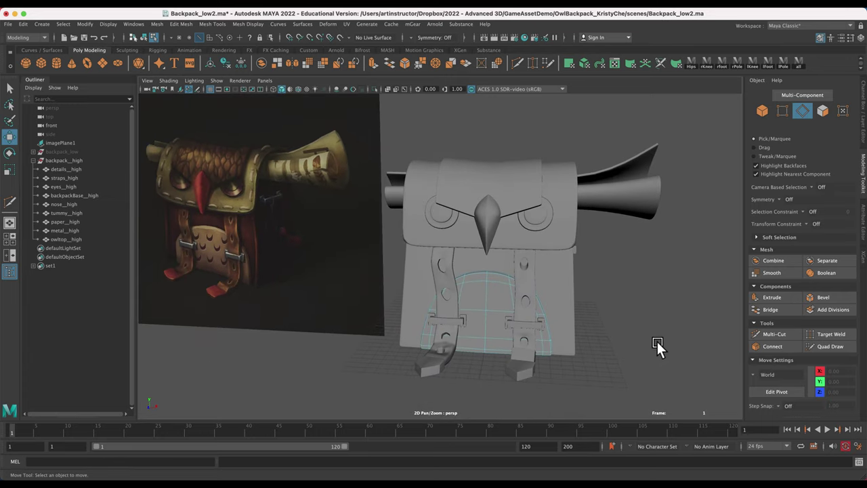
- Return to the Select tool in object selection mode and clear the selection
{"action": "left_click", "coordinate": [448, 284]}
{"action": "left_click", "coordinate": [283, 353]}
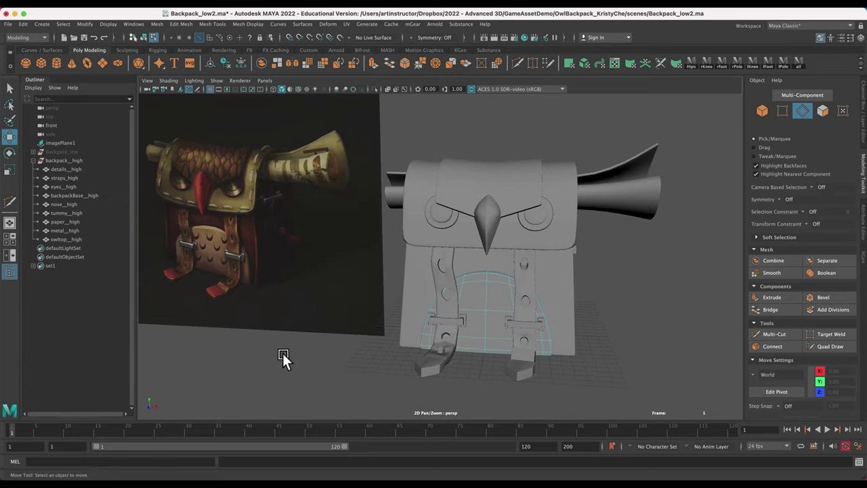
{"action": "left_click", "coordinate": [9, 89]}
{"action": "left_click", "coordinate": [448, 286]}
{"action": "left_click", "coordinate": [761, 111]}
{"action": "left_click", "coordinate": [691, 98]}
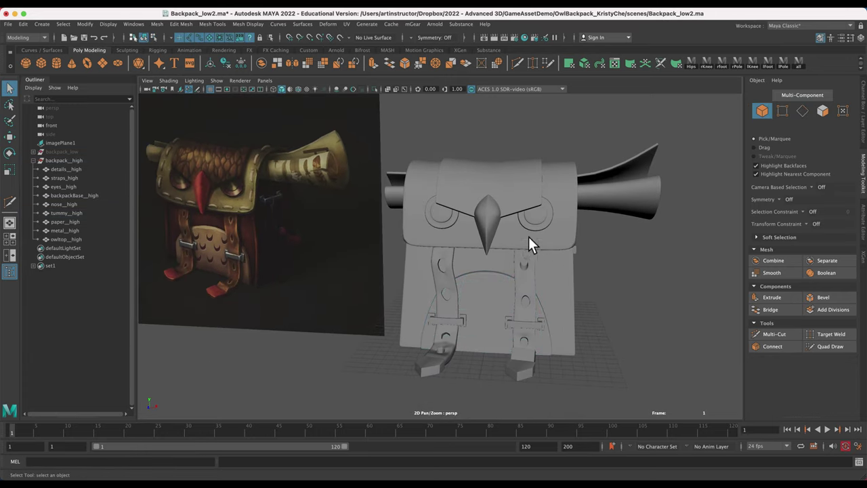
- Select the backpack__high group and save the scene
{"action": "left_click", "coordinate": [71, 160]}
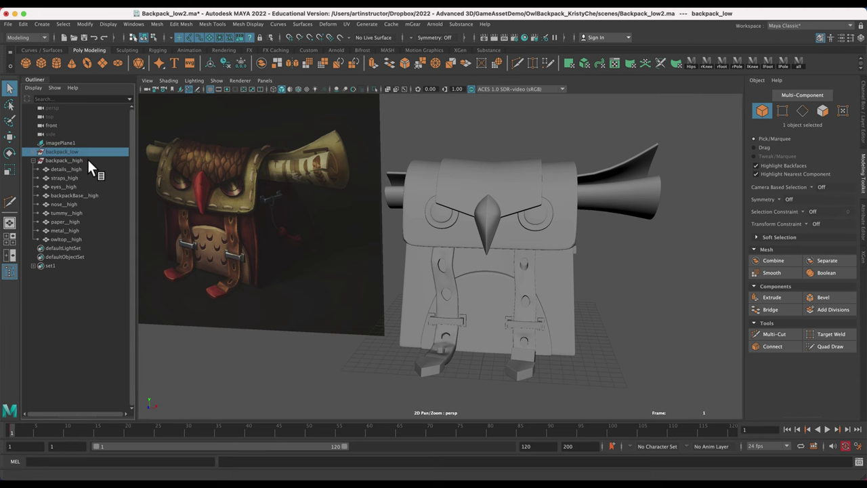
{"action": "left_click", "coordinate": [8, 24]}
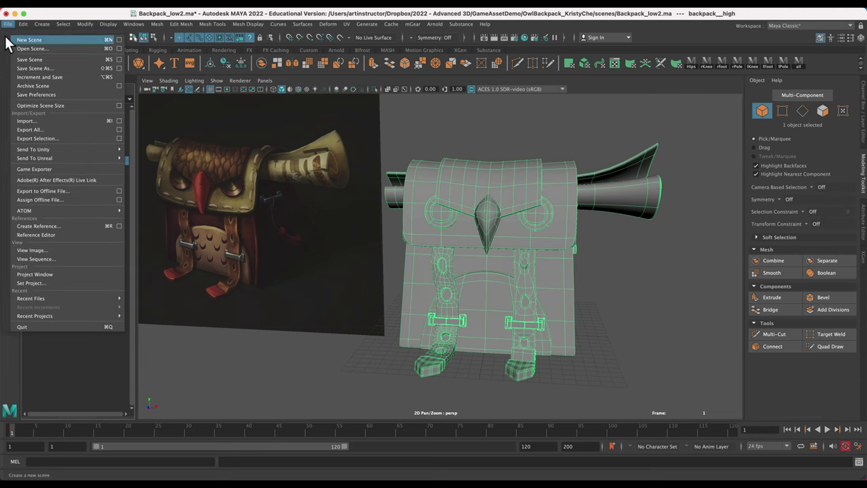
{"action": "left_click", "coordinate": [41, 58]}
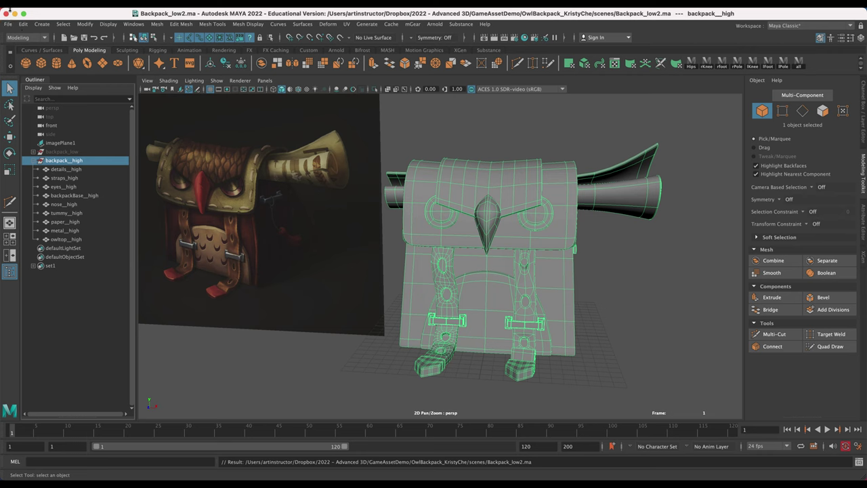
- Open the Export Selection options with FBX export as the file type and review the reference and include options
{"action": "left_click", "coordinate": [9, 24]}
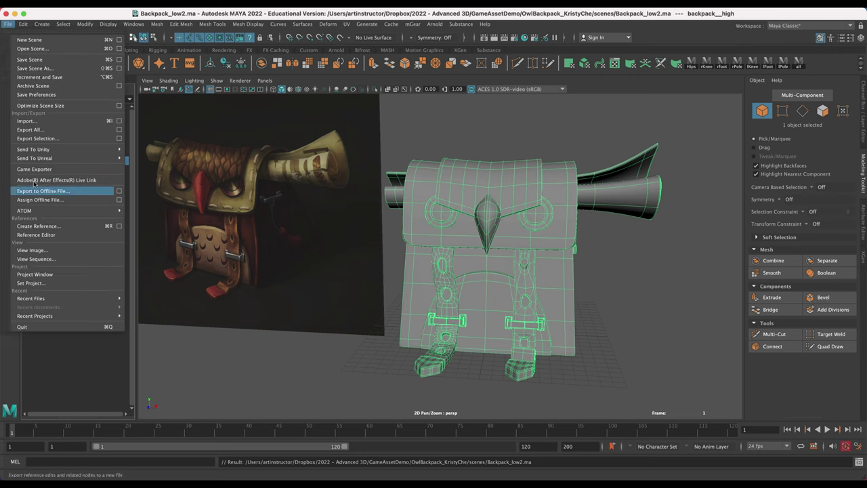
{"action": "left_click", "coordinate": [119, 139]}
{"action": "left_click", "coordinate": [424, 207]}
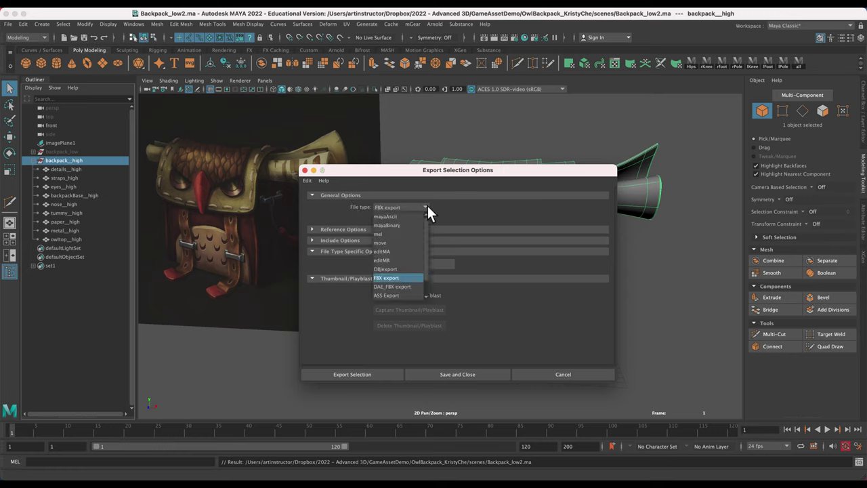
{"action": "left_click", "coordinate": [428, 207]}
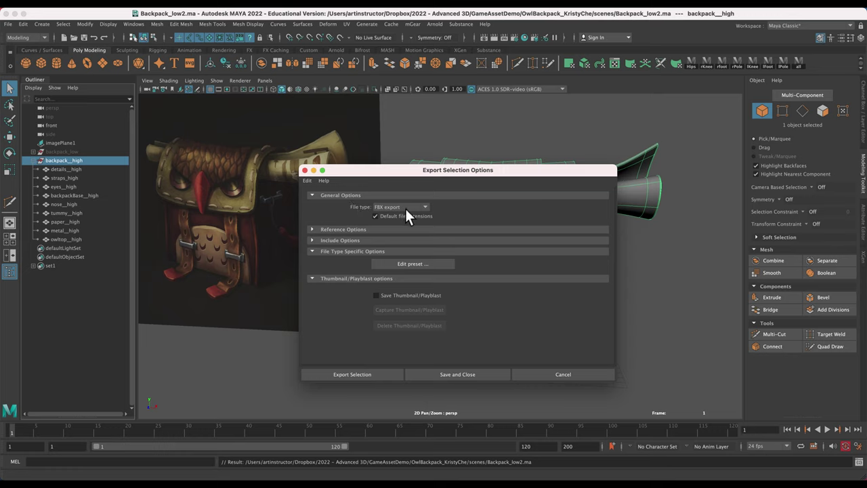
{"action": "left_click", "coordinate": [312, 241]}
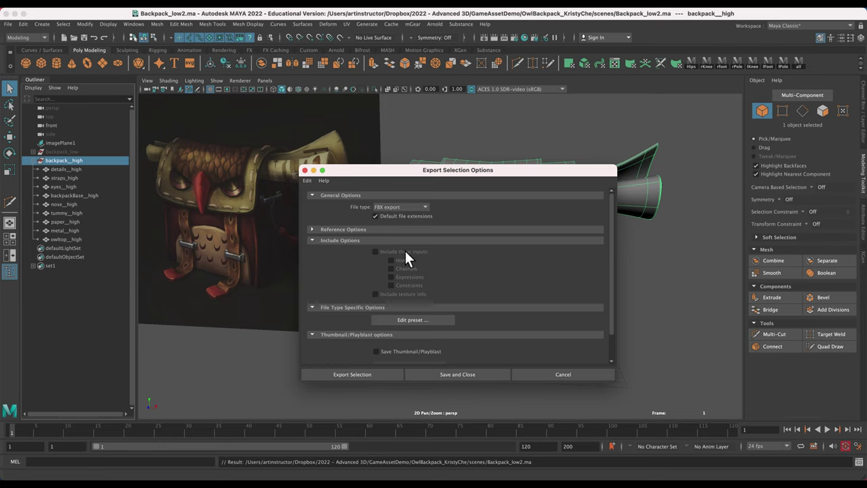
{"action": "left_click", "coordinate": [312, 229]}
{"action": "left_click", "coordinate": [311, 229]}
{"action": "left_click", "coordinate": [311, 240]}
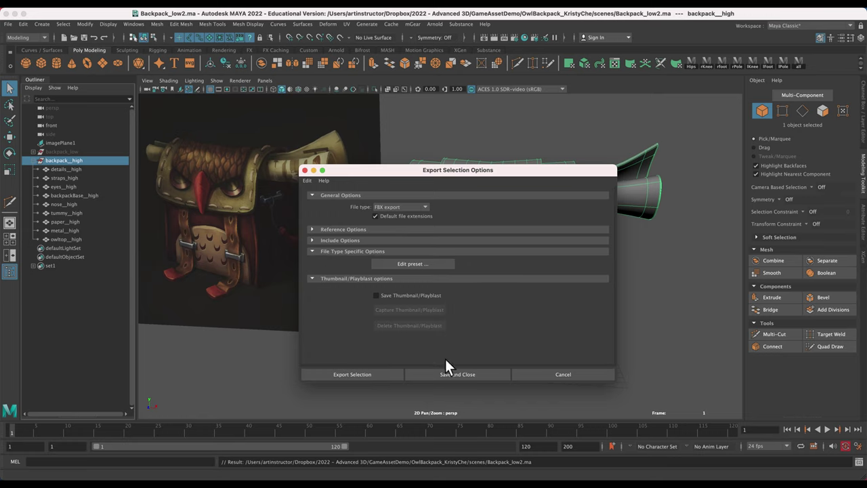
- Proceed with exporting the selection and name the FBX file Backpack_Maya_highpoly
{"action": "left_click", "coordinate": [353, 373]}
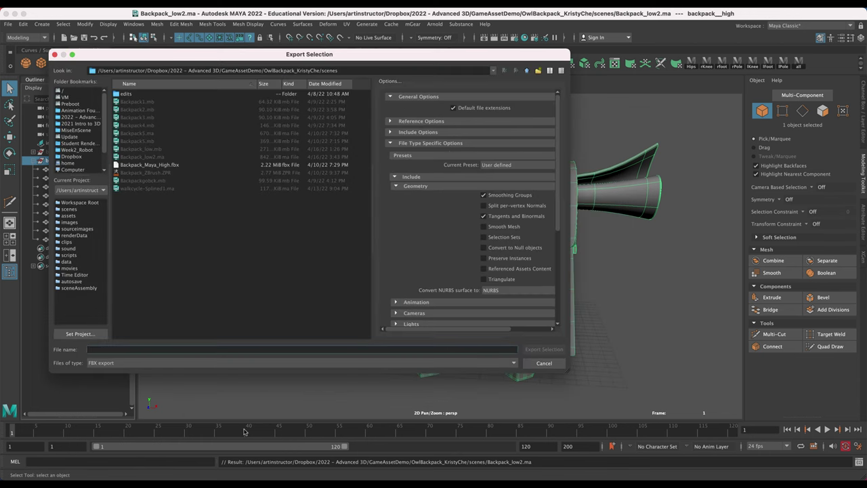
{"action": "type", "text": "Back"}
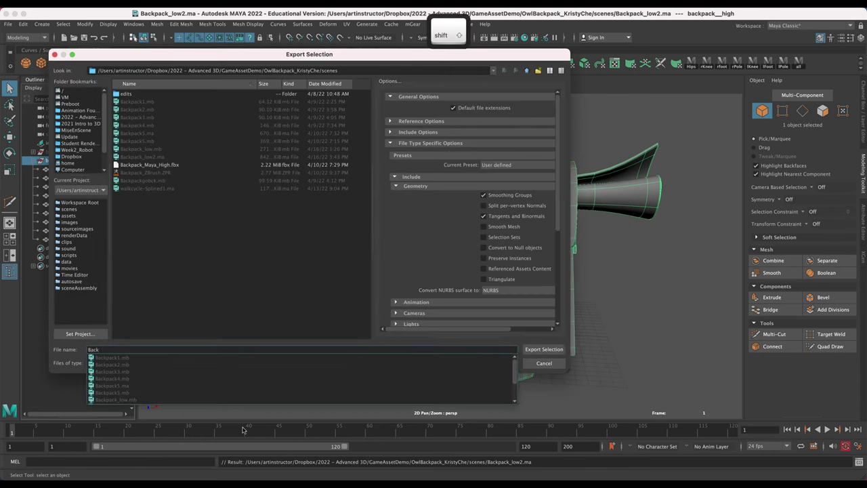
{"action": "type", "text": "pack_Maya-high"}
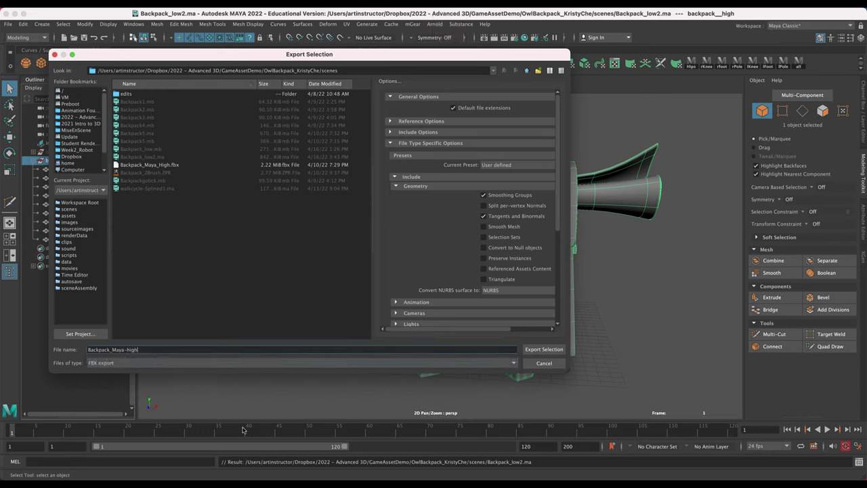
{"action": "key", "text": "BackSpace"}
{"action": "key", "text": "BackSpace"}
{"action": "key", "text": "BackSpace"}
{"action": "key", "text": "BackSpace"}
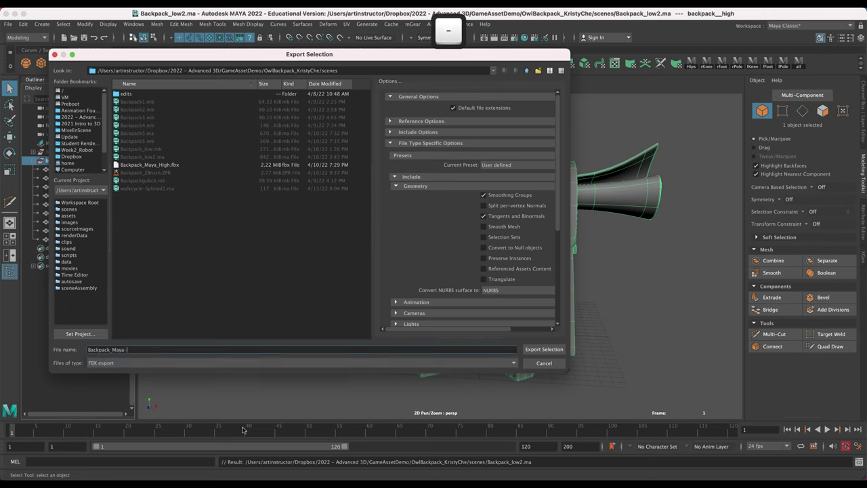
{"action": "type", "text": "highpoly"}
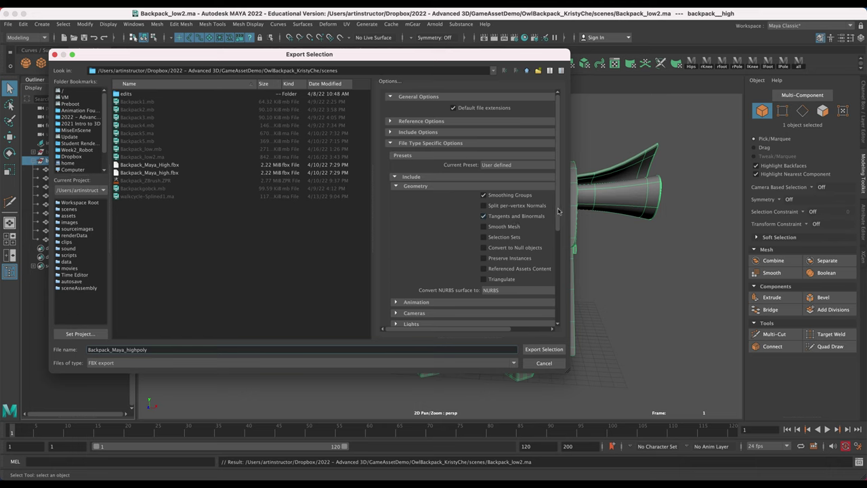
- Check the remaining FBX options, including the Animation settings, and export the selected group as Backpack_Maya_highpoly
{"action": "scroll", "coordinate": [535, 224], "scroll_direction": "down", "scroll_amount": 6}
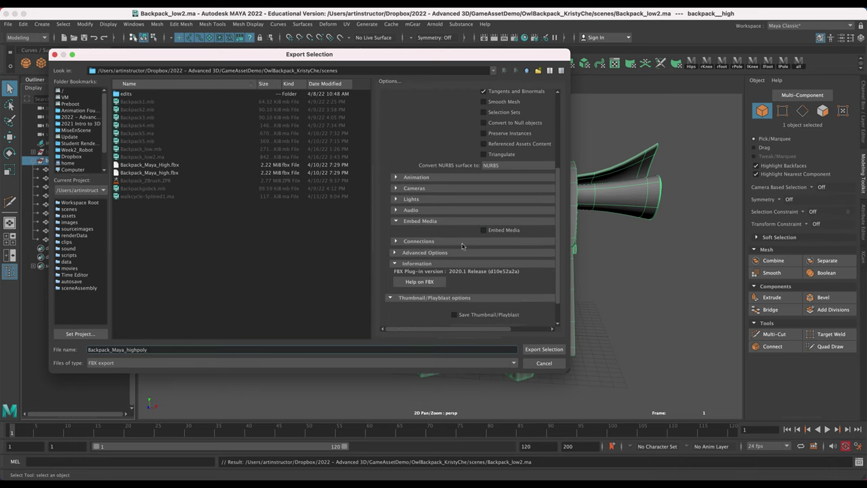
{"action": "left_click", "coordinate": [395, 252]}
{"action": "left_click", "coordinate": [394, 253]}
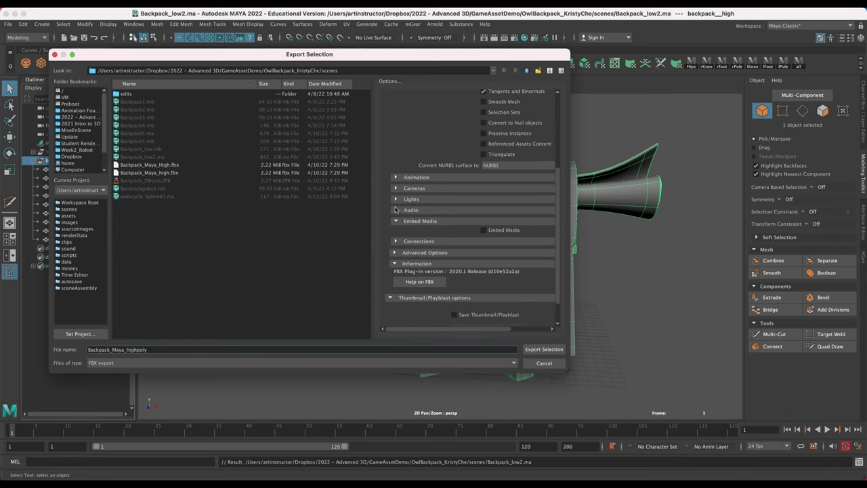
{"action": "left_click", "coordinate": [396, 177]}
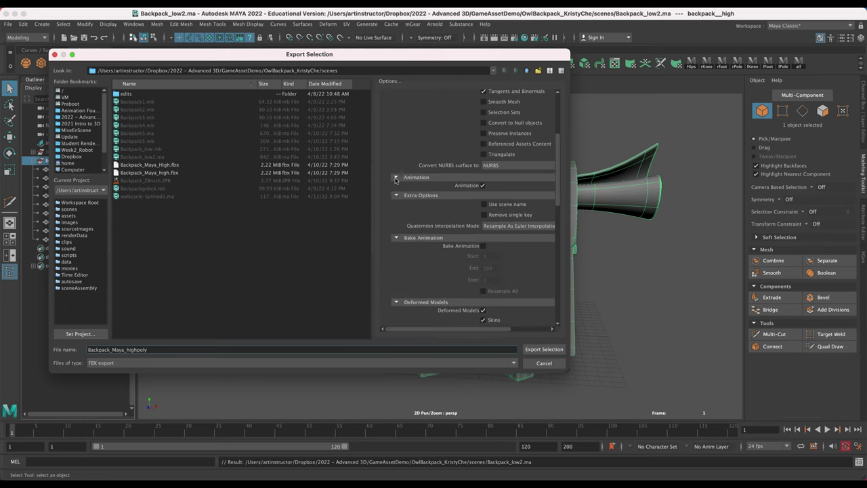
{"action": "left_click", "coordinate": [395, 177]}
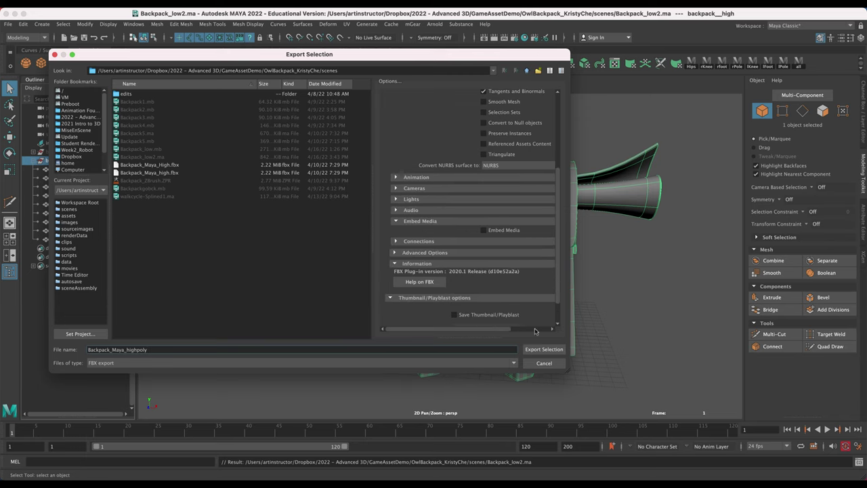
{"action": "left_click", "coordinate": [537, 350]}
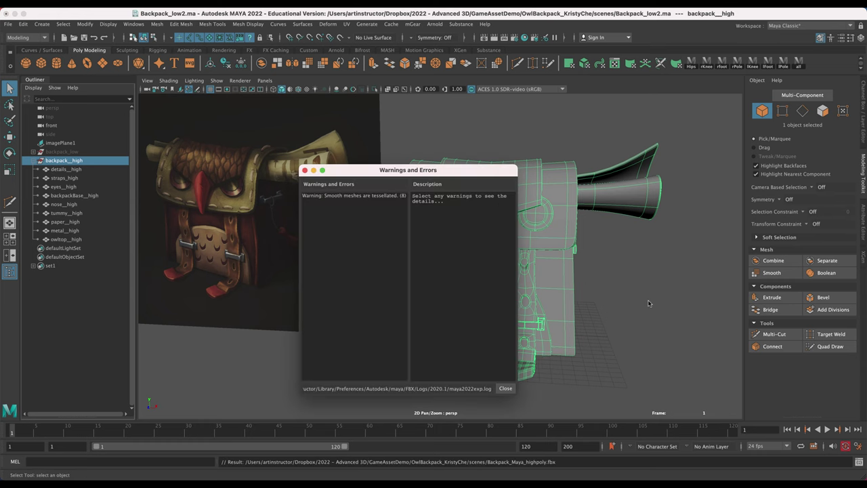
- Examine the export warning's description and its affected meshes, close the report and clear the selection
{"action": "left_click", "coordinate": [353, 195]}
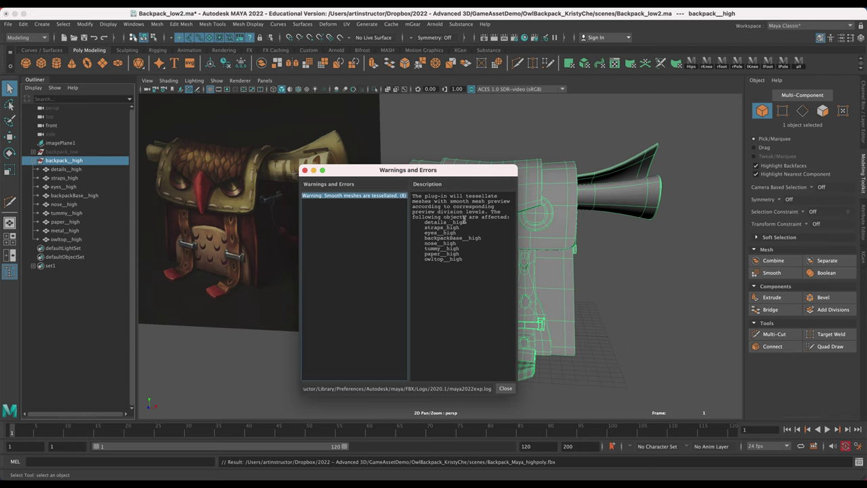
{"action": "left_click_drag", "start_coordinate": [465, 258], "coordinate": [414, 223]}
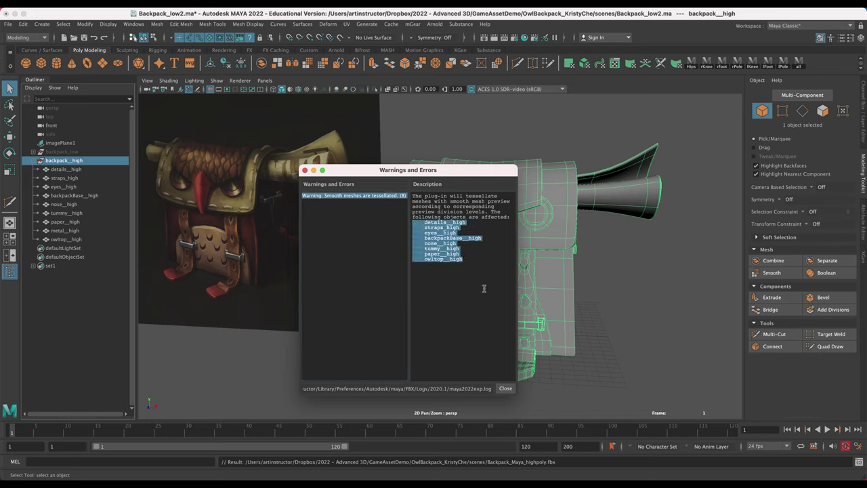
{"action": "left_click", "coordinate": [505, 388]}
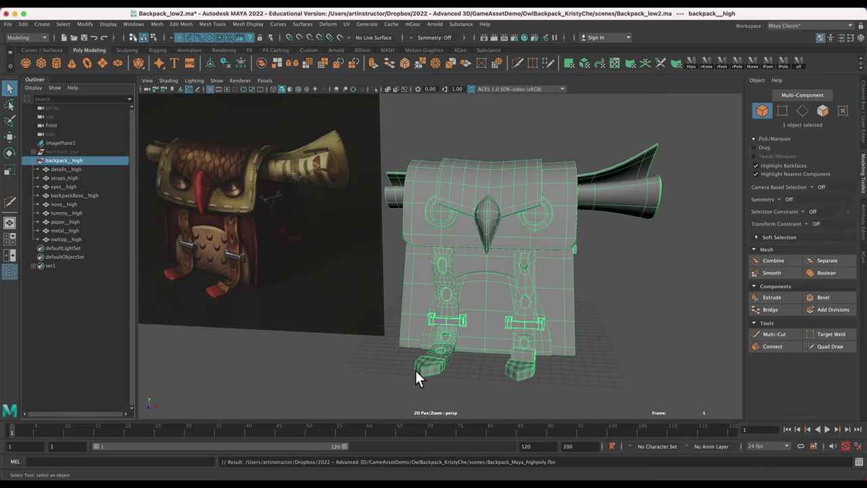
{"action": "left_click", "coordinate": [301, 366]}
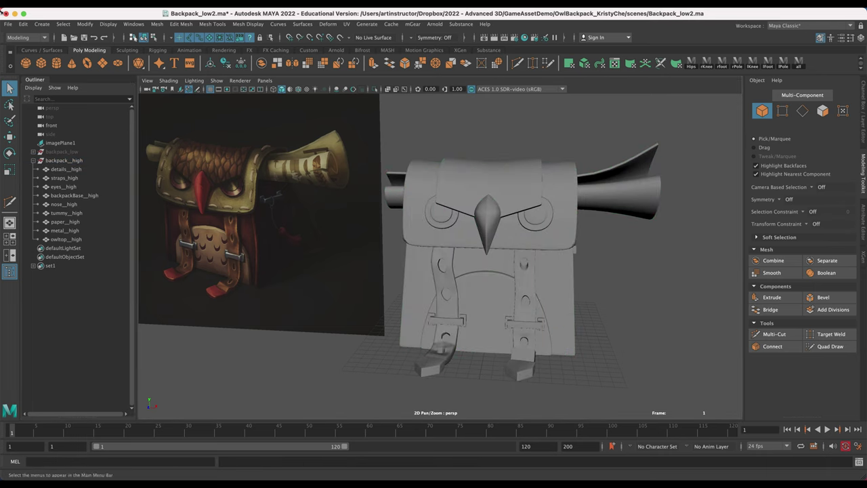